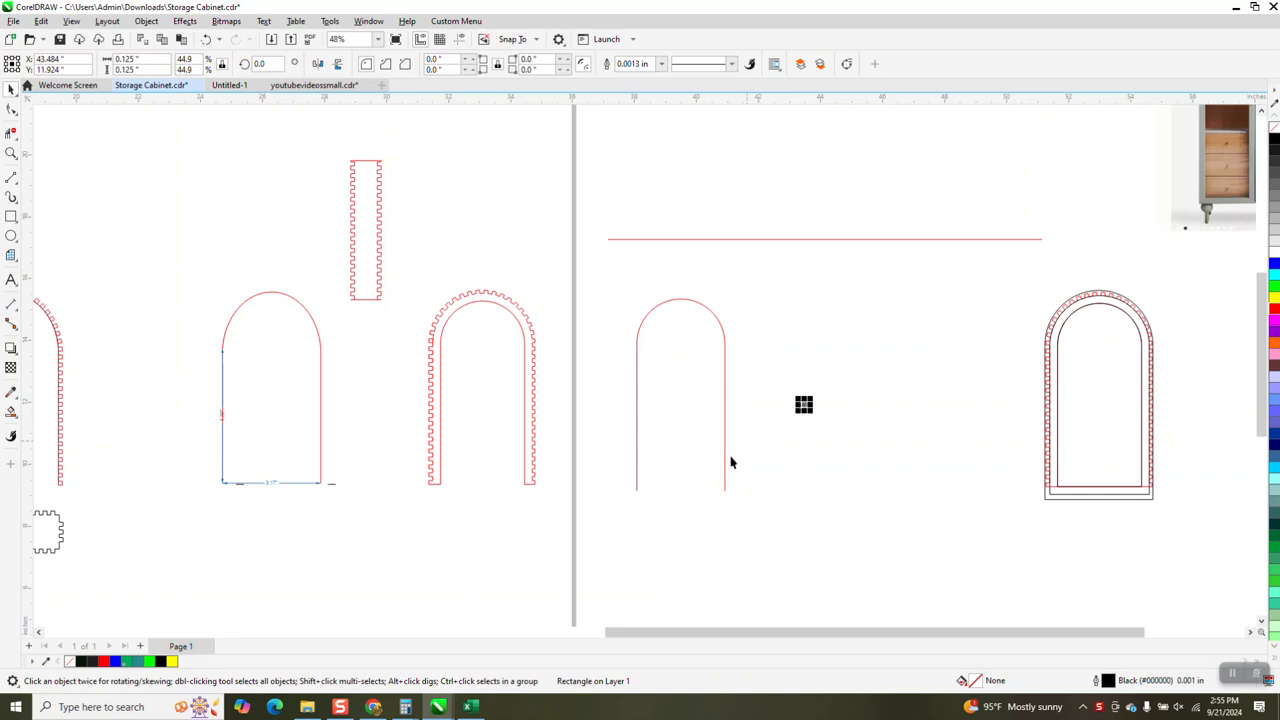
Step: Check the open red arch's curve length in its object properties and compare it with the straight red line
left_click(685, 300)
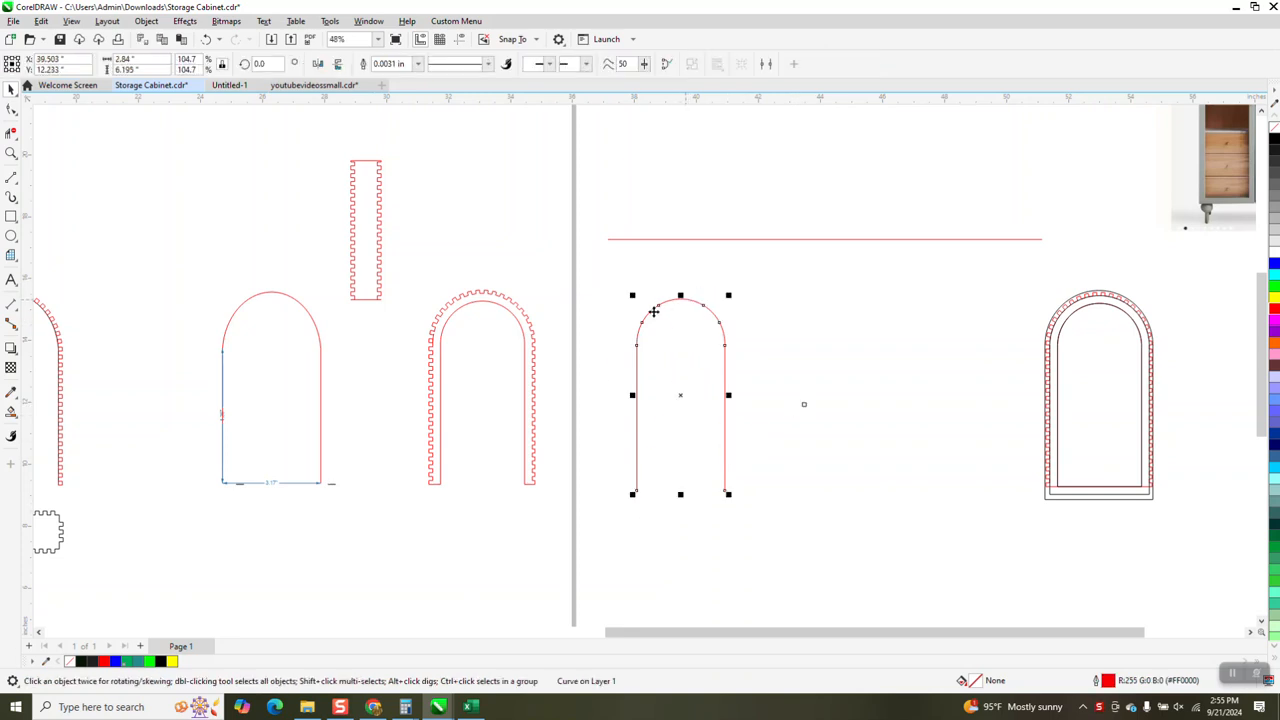
left_click(370, 21)
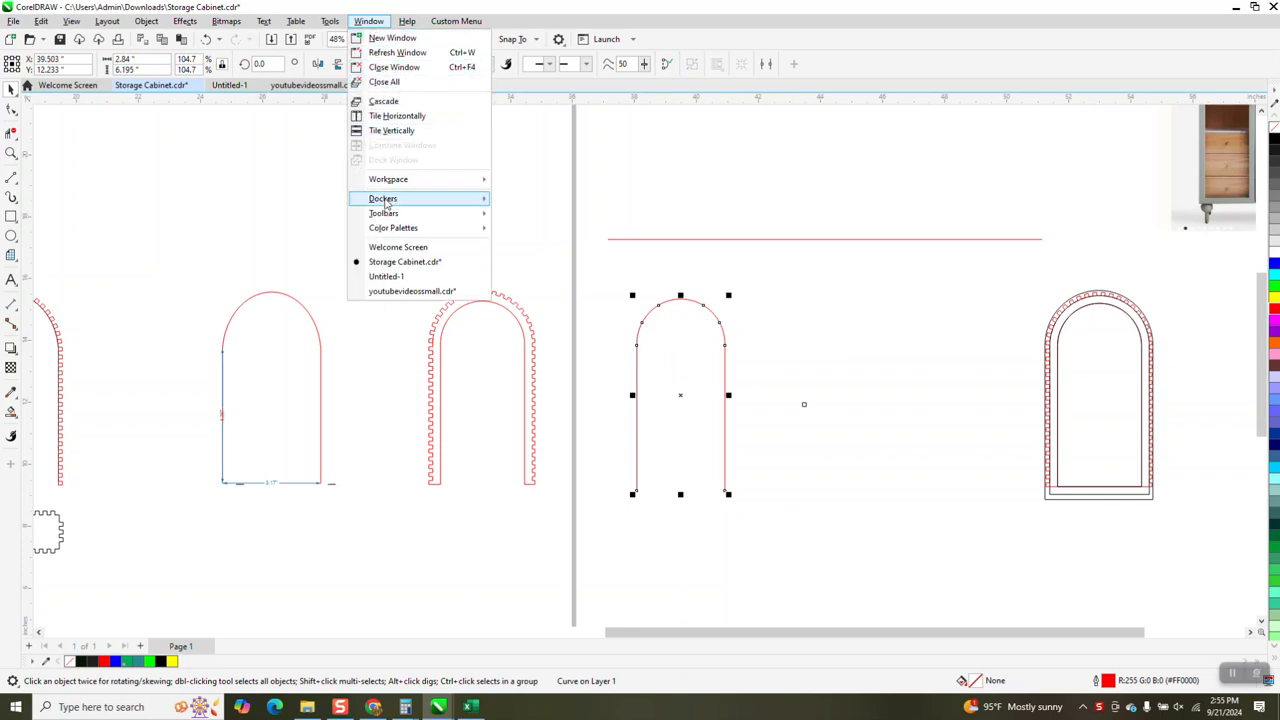
left_click(691, 194)
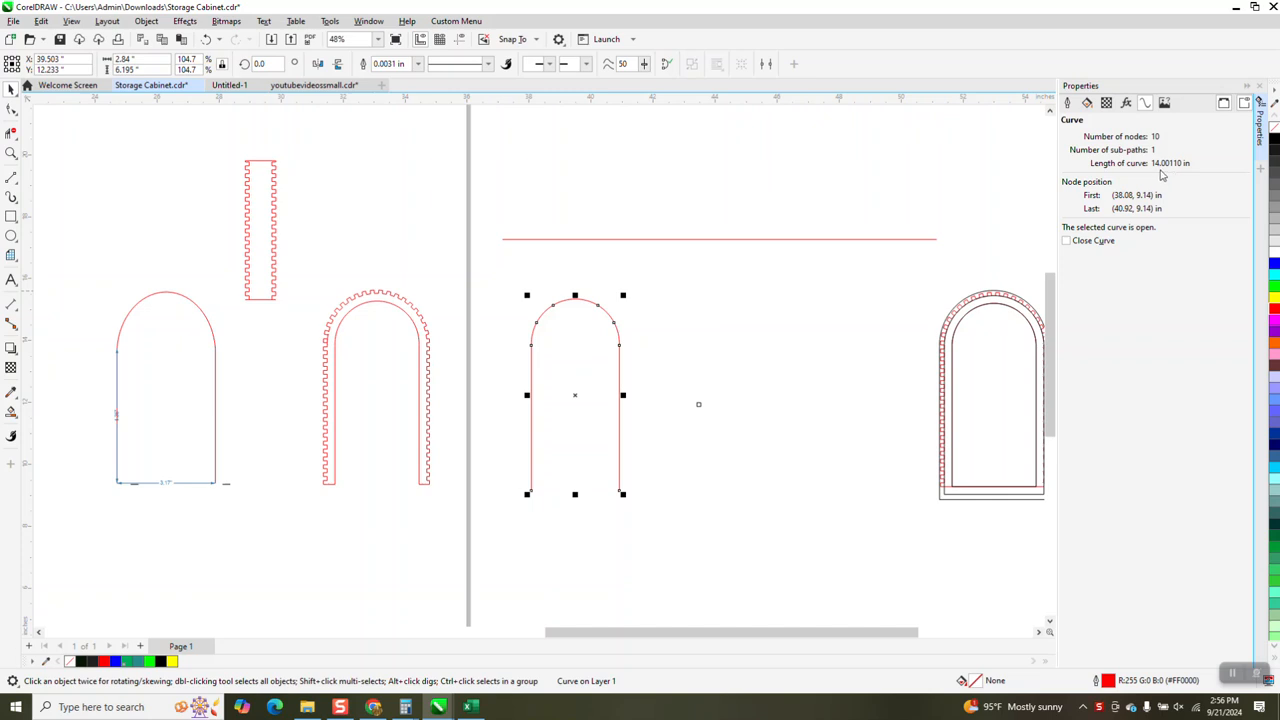
left_click(857, 240)
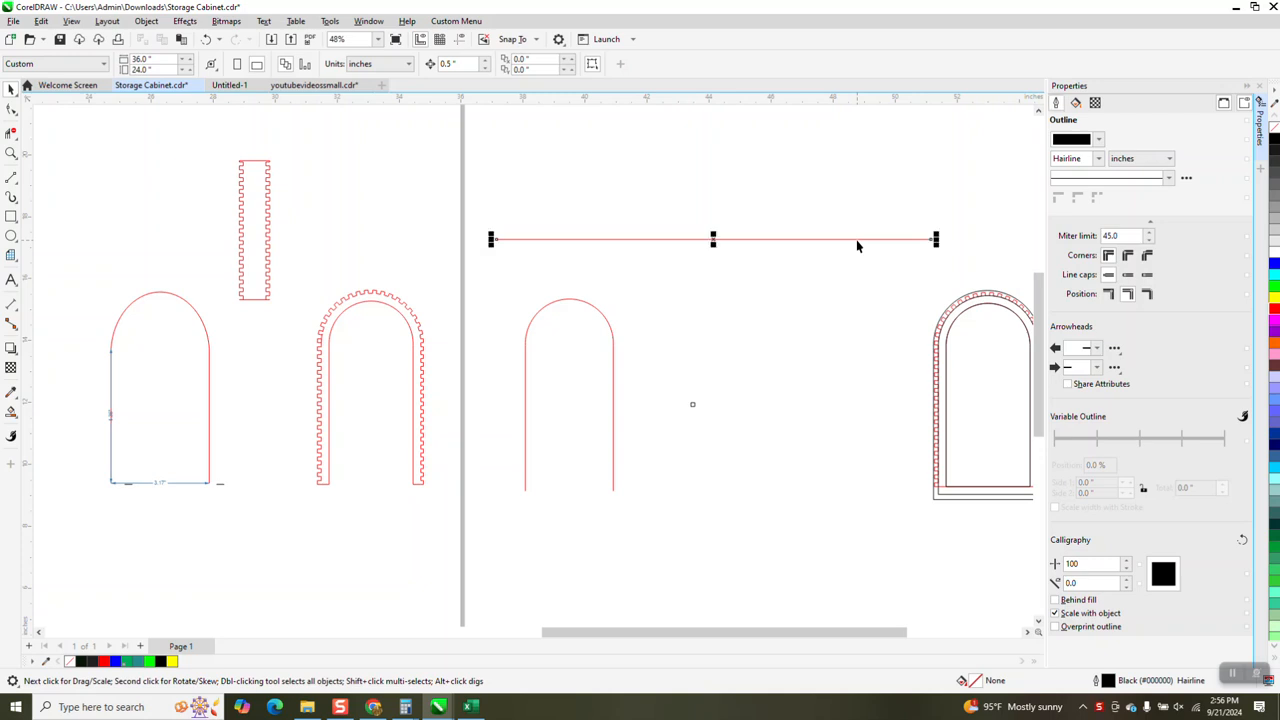
left_click(124, 58)
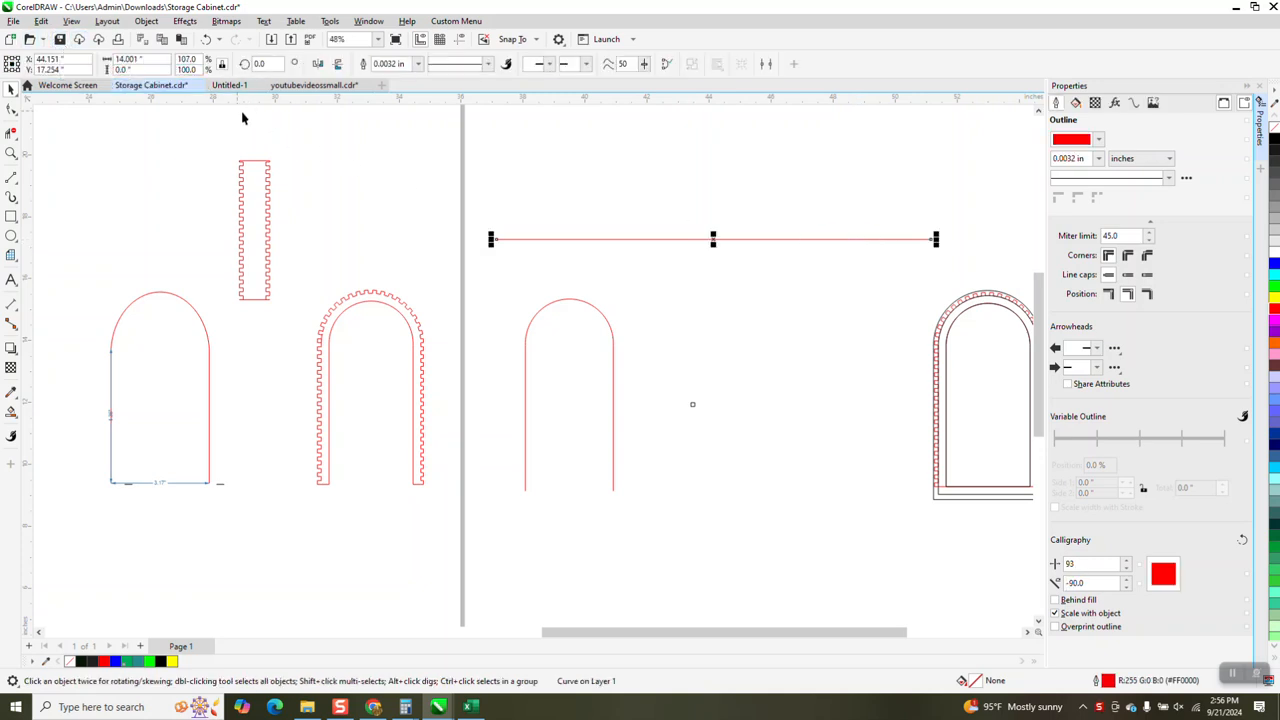
left_click(158, 130)
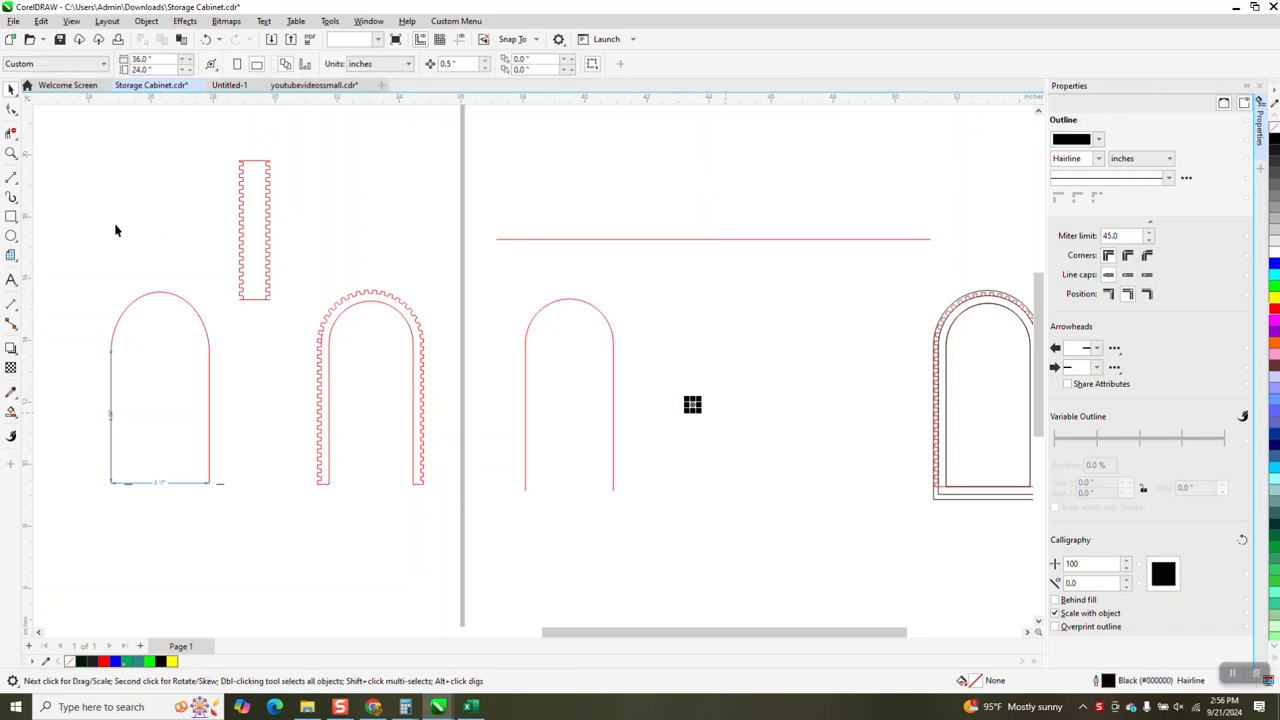
Step: Duplicate the small 0.125-inch square about 0.6 inches to its right, level with the original
left_click(11, 153)
left_click_drag(648, 374, 794, 444)
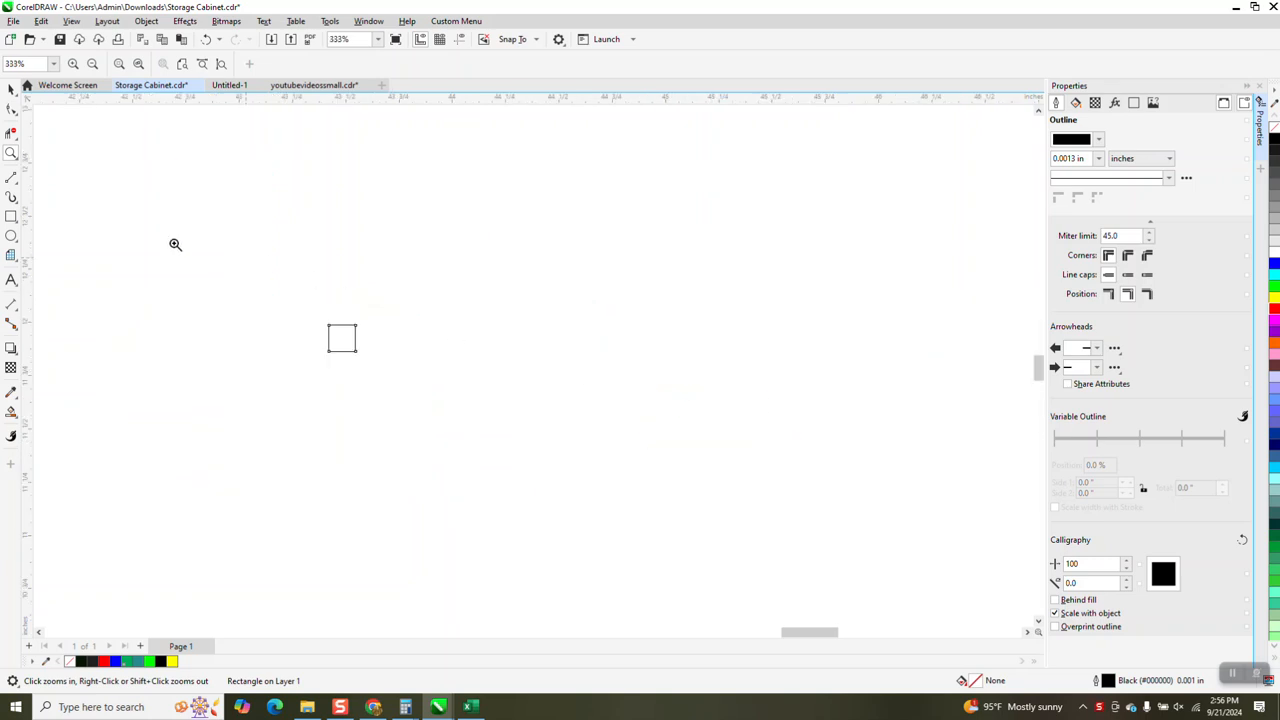
key("space")
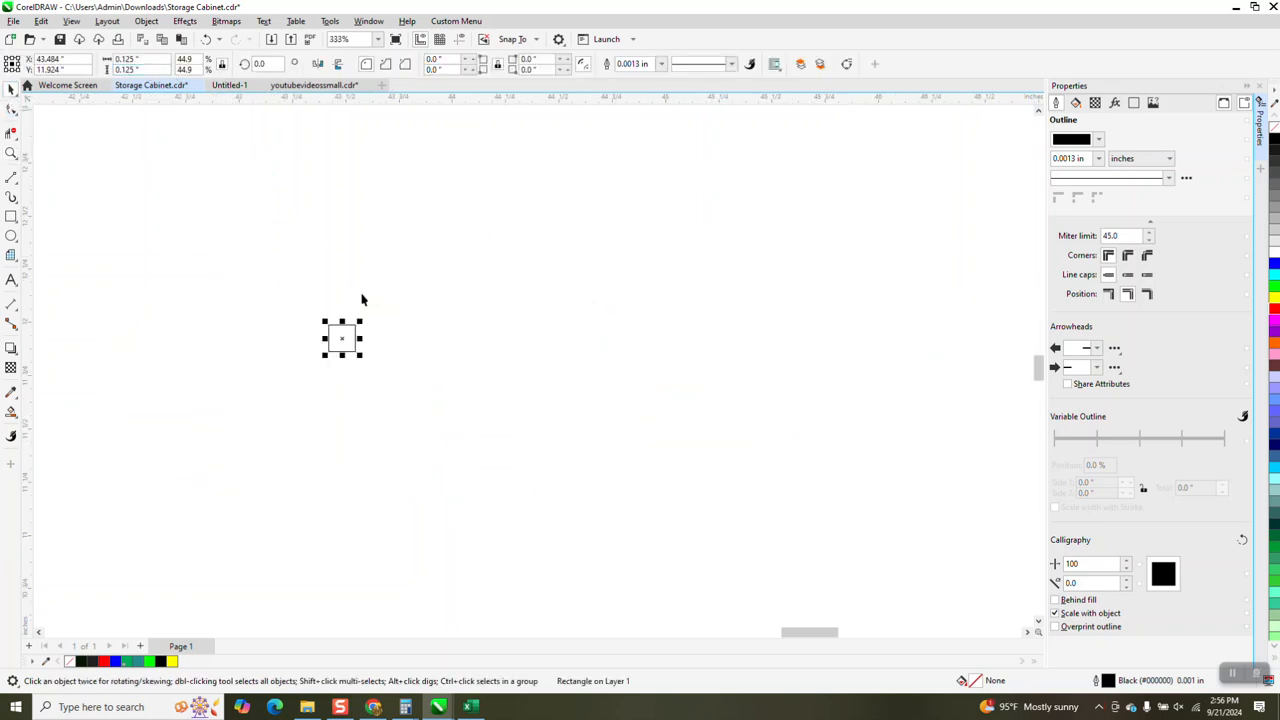
scroll(474, 330, "down", 3)
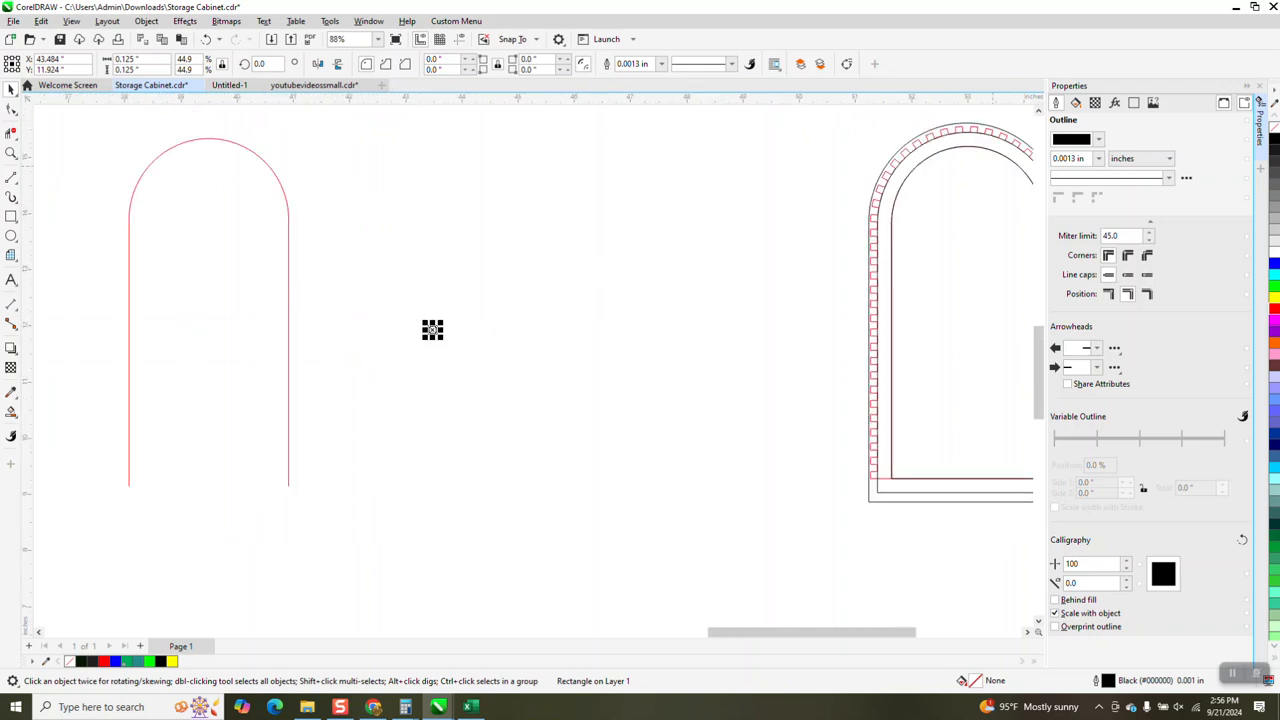
left_click(1262, 86)
left_click_drag(463, 288, 672, 373)
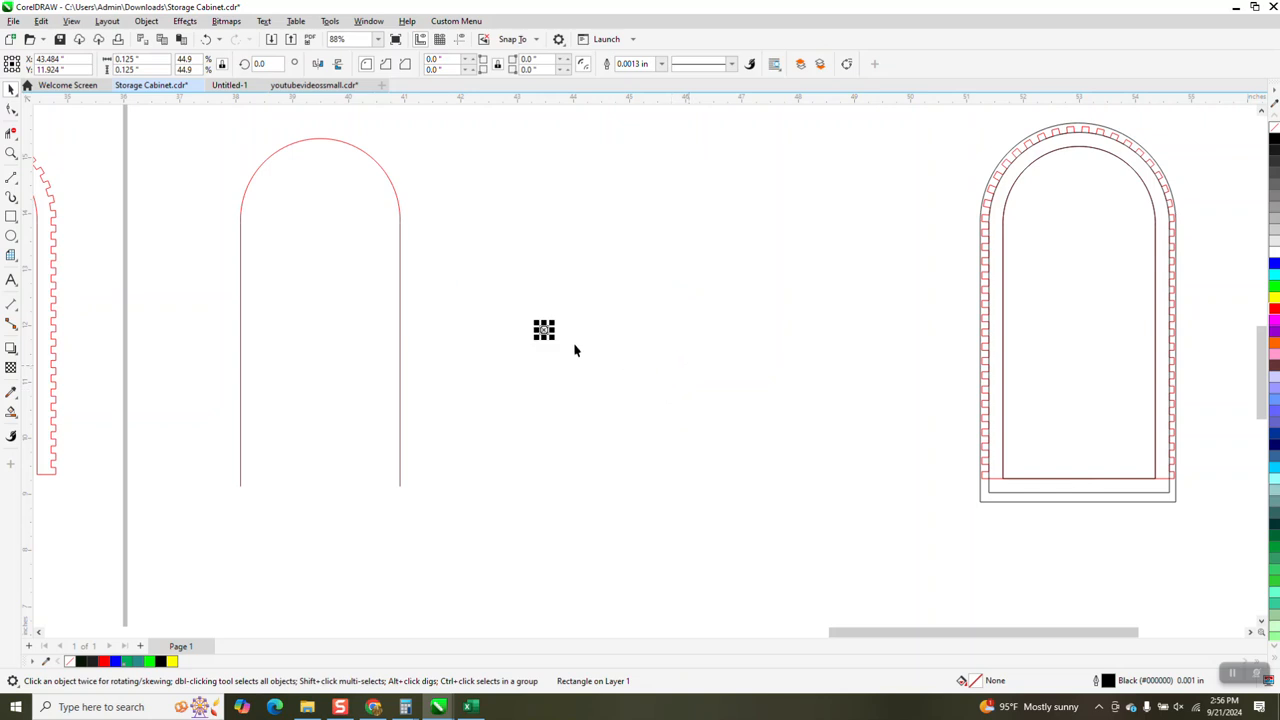
left_click_drag(543, 330, 650, 367)
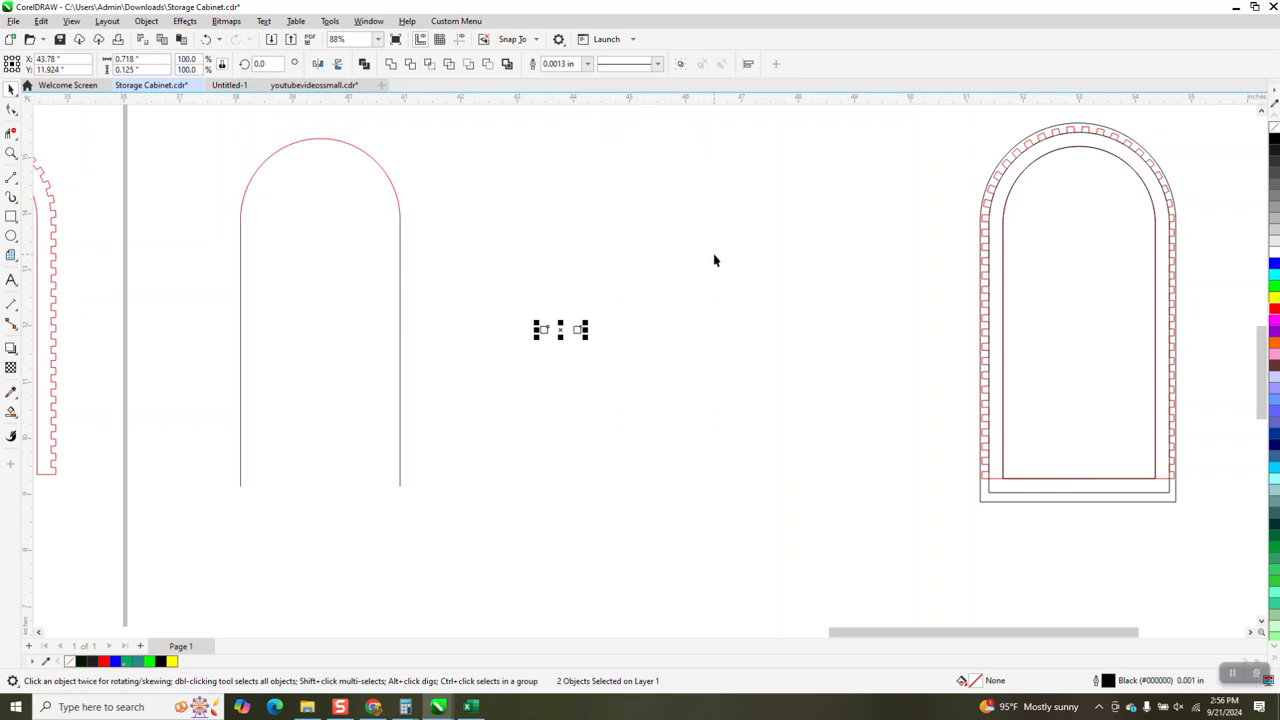
Step: Divide the 14-inch arch length by 0.25 in the calculator
key("XF86Calculator")
type("14")
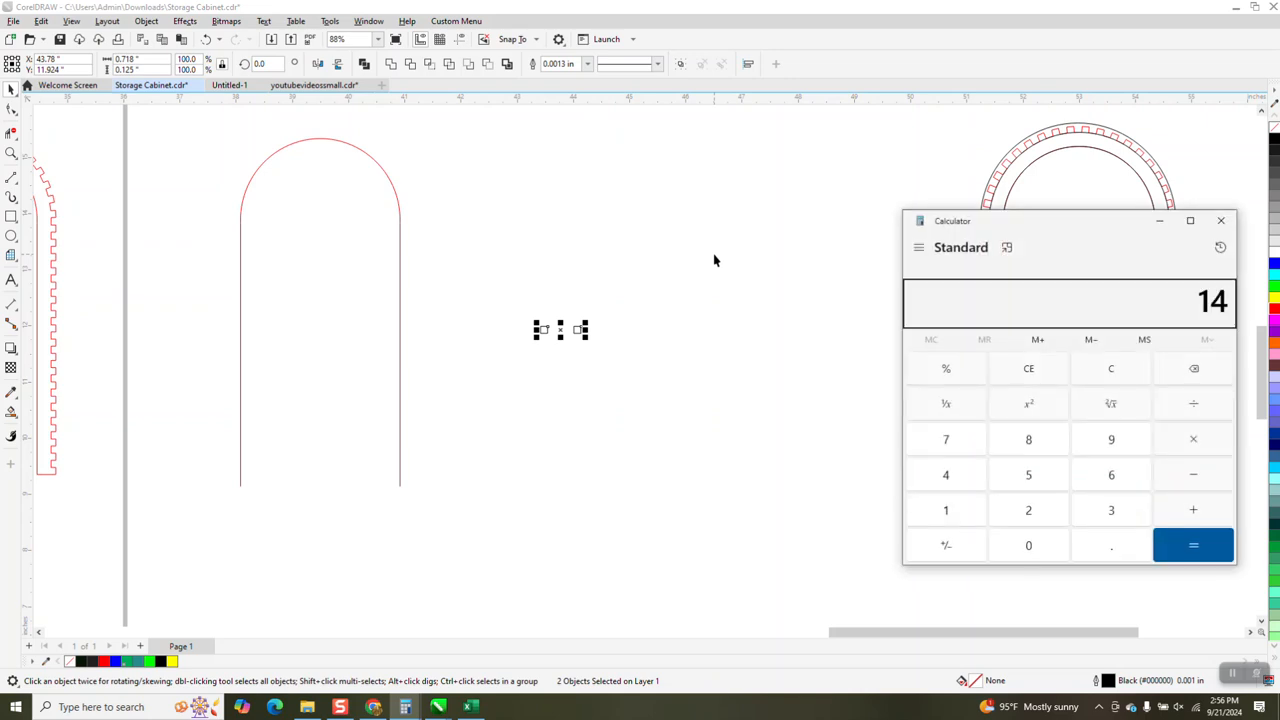
type(" ÷ 0.25")
key("Return")
left_click(1221, 220)
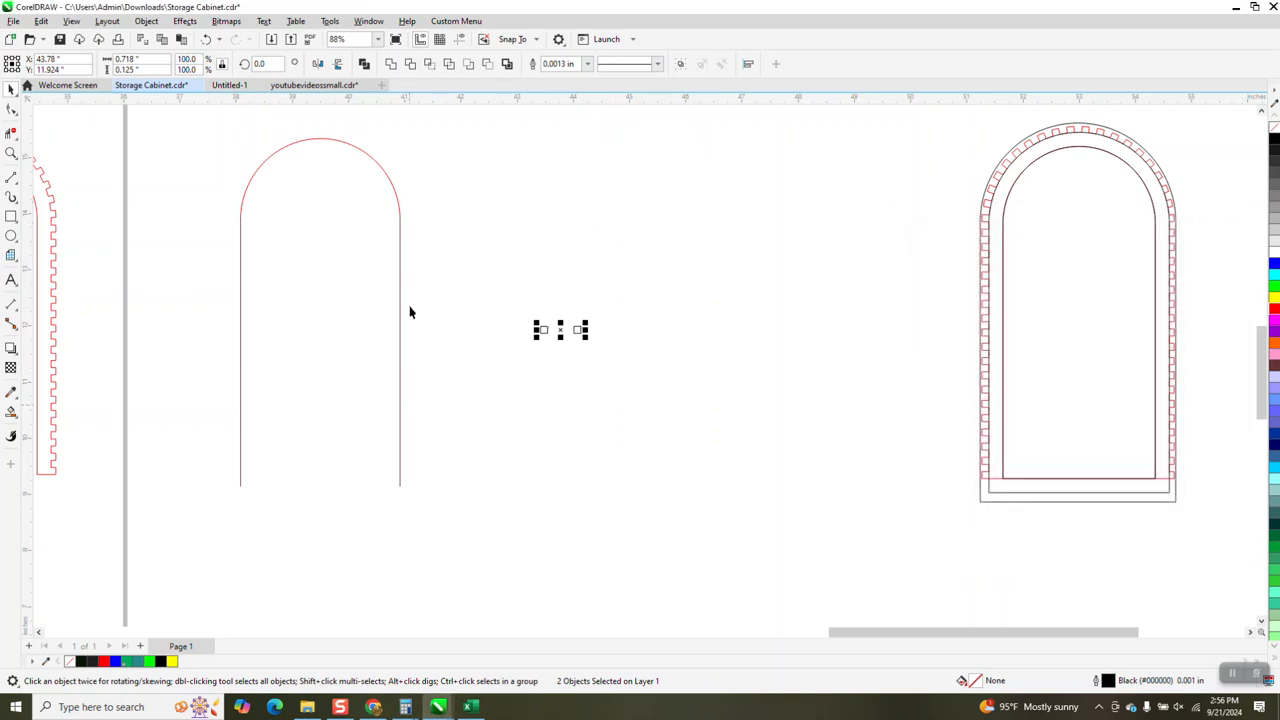
Step: Blend the two small squares into each other with 54 steps
left_click(398, 268)
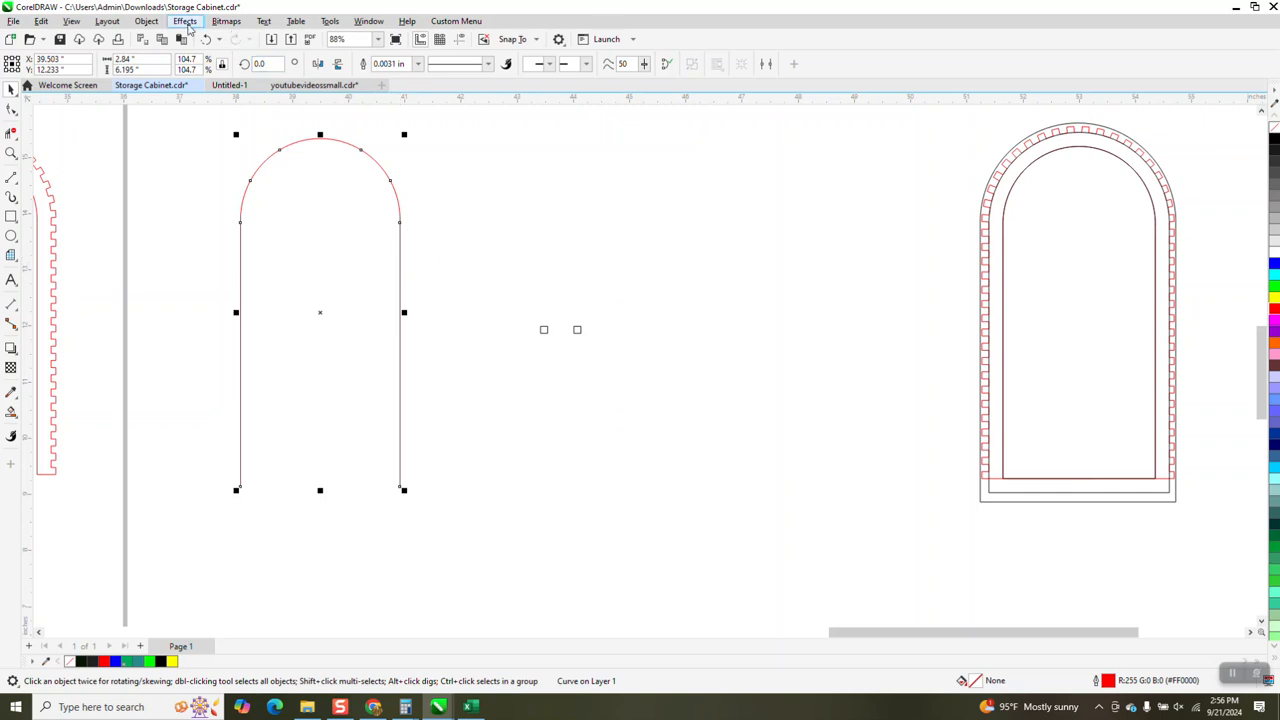
left_click(186, 21)
left_click(206, 316)
left_click_drag(372, 287, 519, 383)
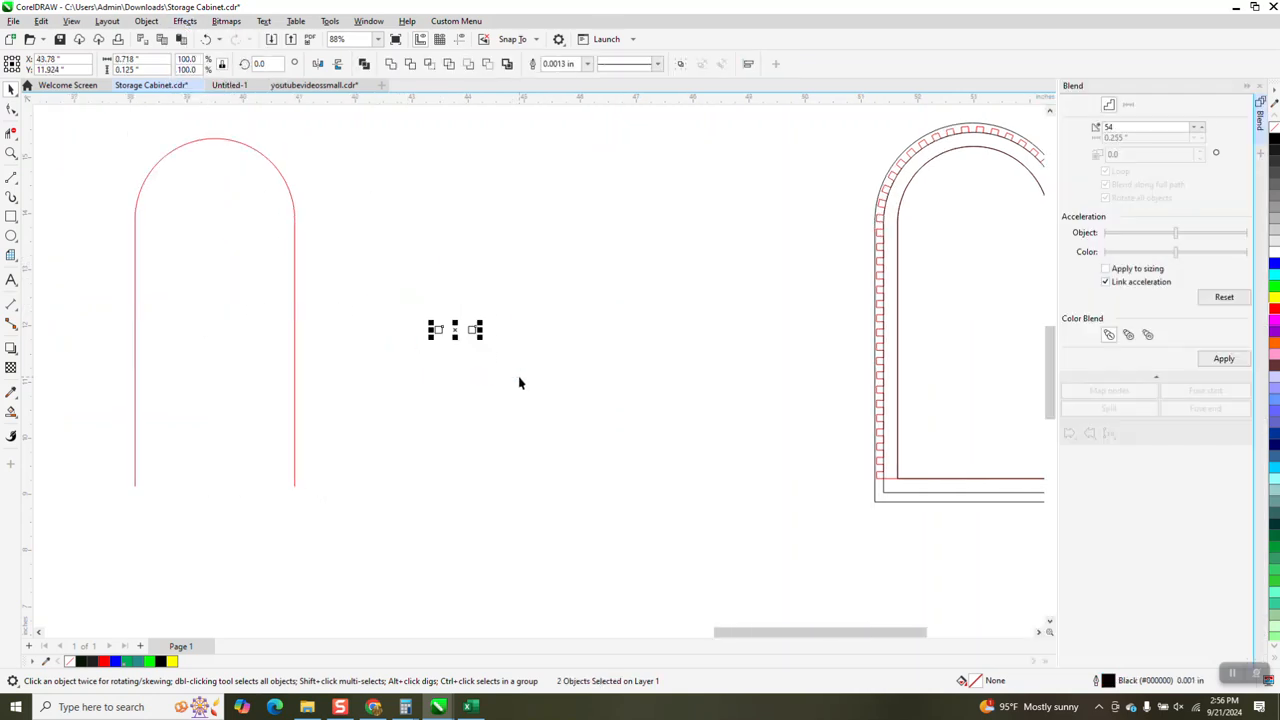
left_click(1104, 127)
type("55")
key("Return")
type("5")
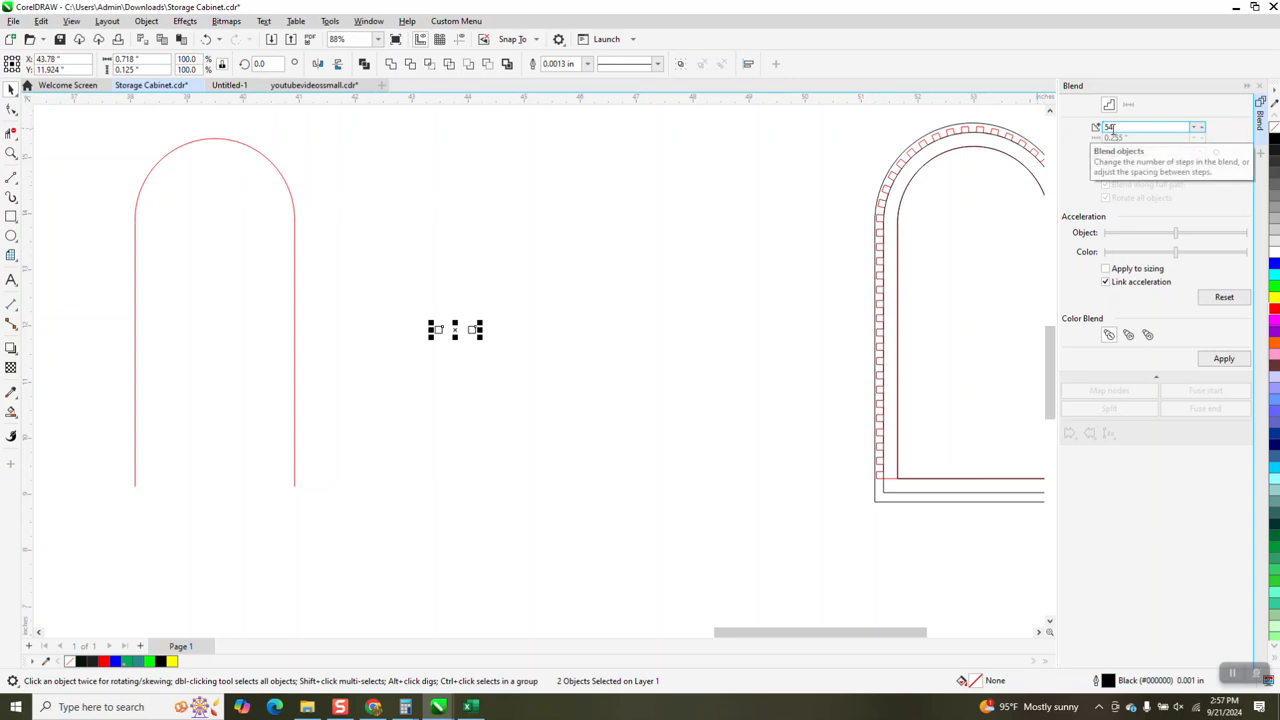
left_click(1210, 362)
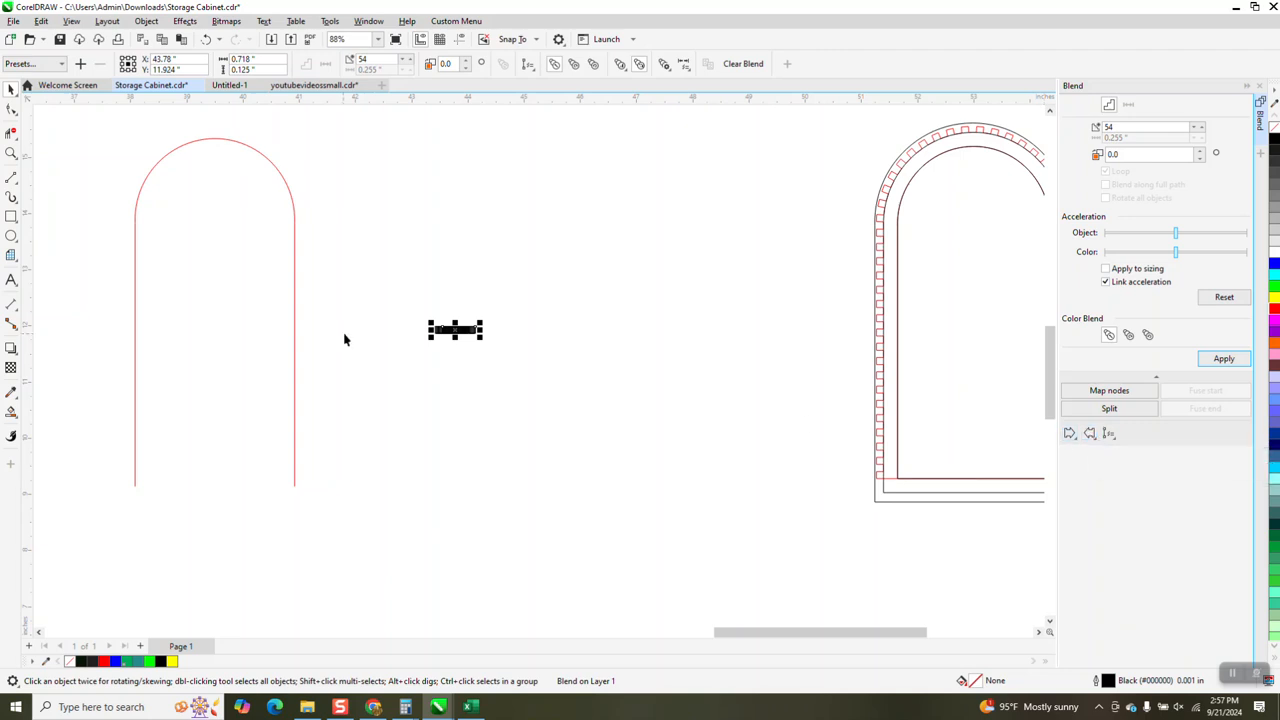
Step: Assign the open red arch as the new path of the square blend
left_click(1110, 435)
left_click(1137, 449)
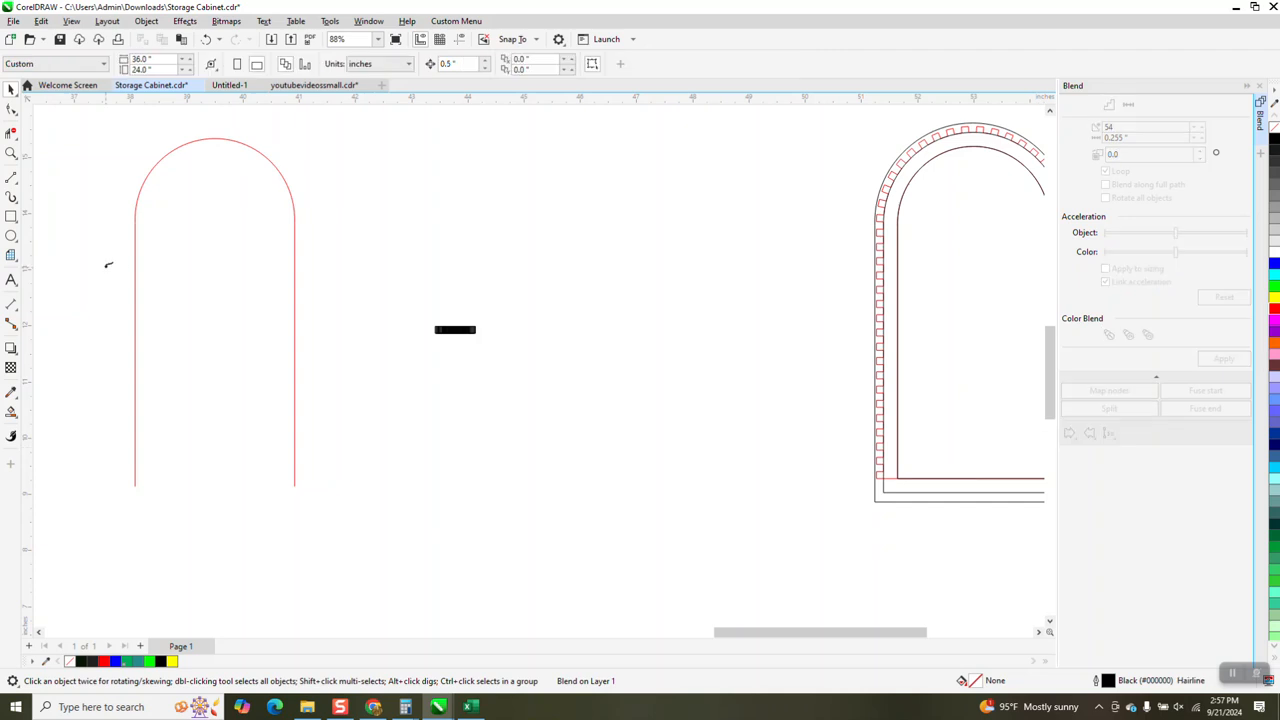
left_click(296, 311)
Step: Try spreading the blend along the full arch without rotating the squares, and undo it
left_click(1105, 185)
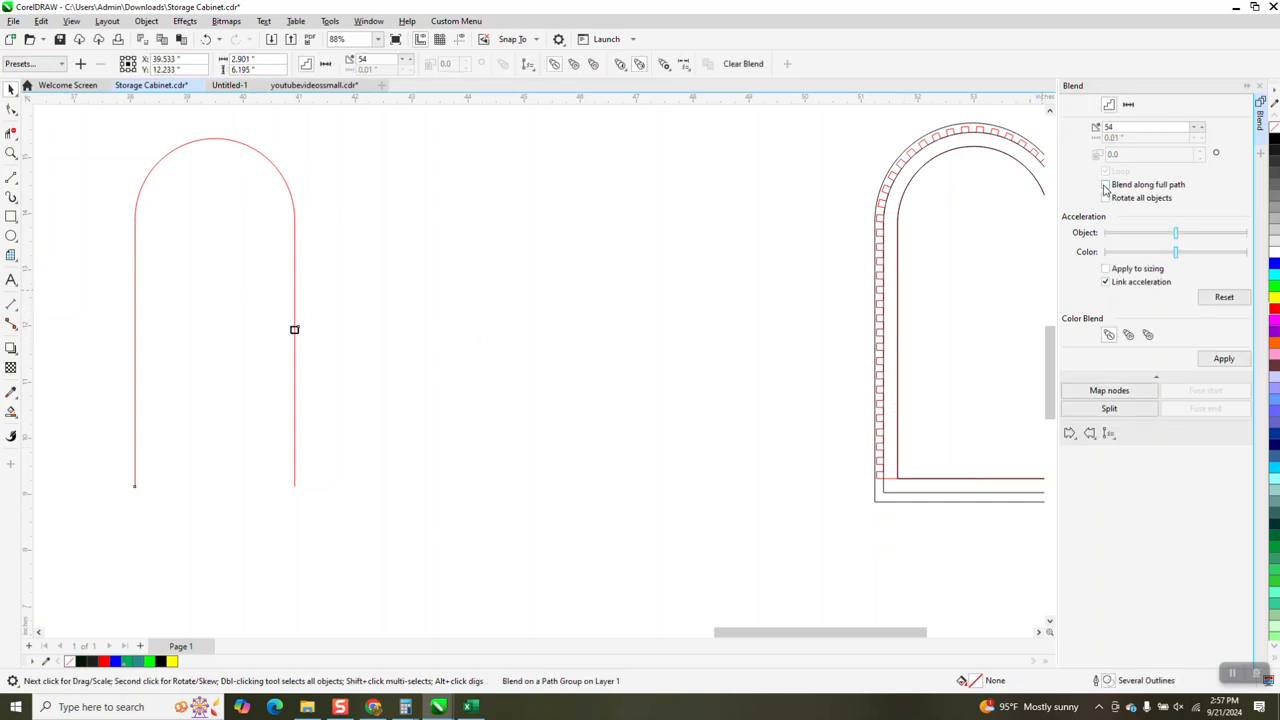
left_click(1222, 362)
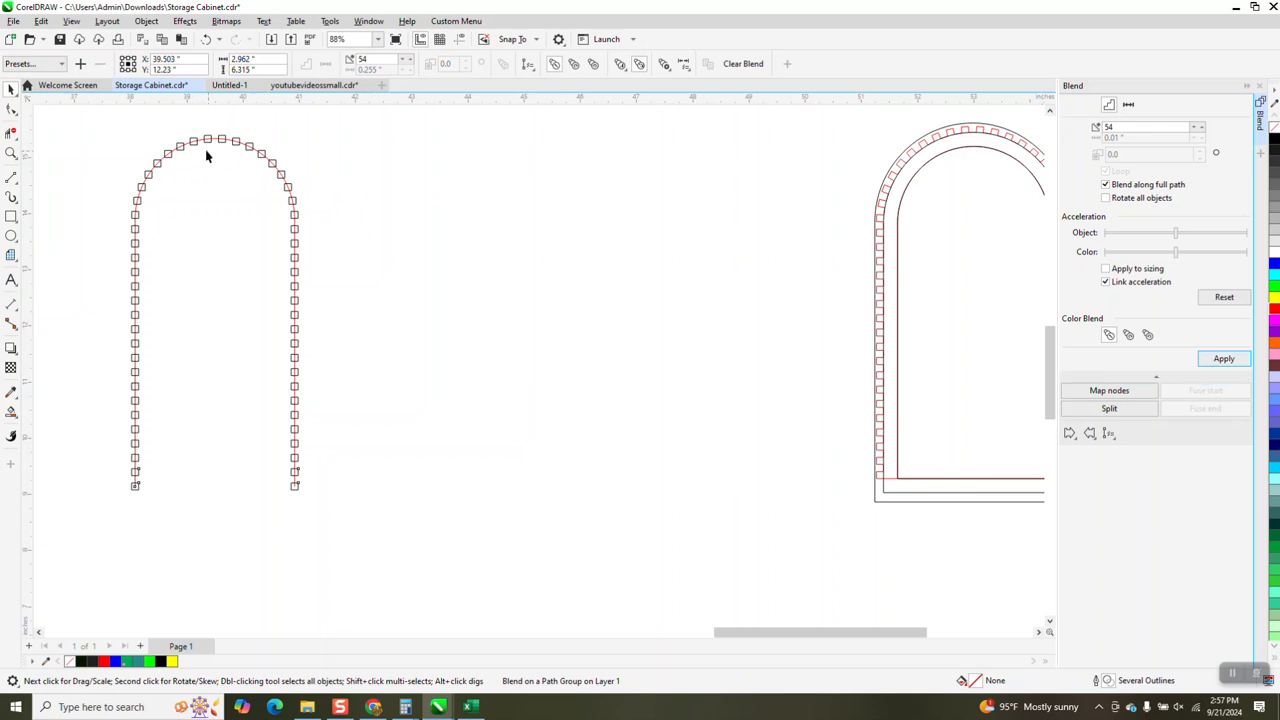
left_click(206, 39)
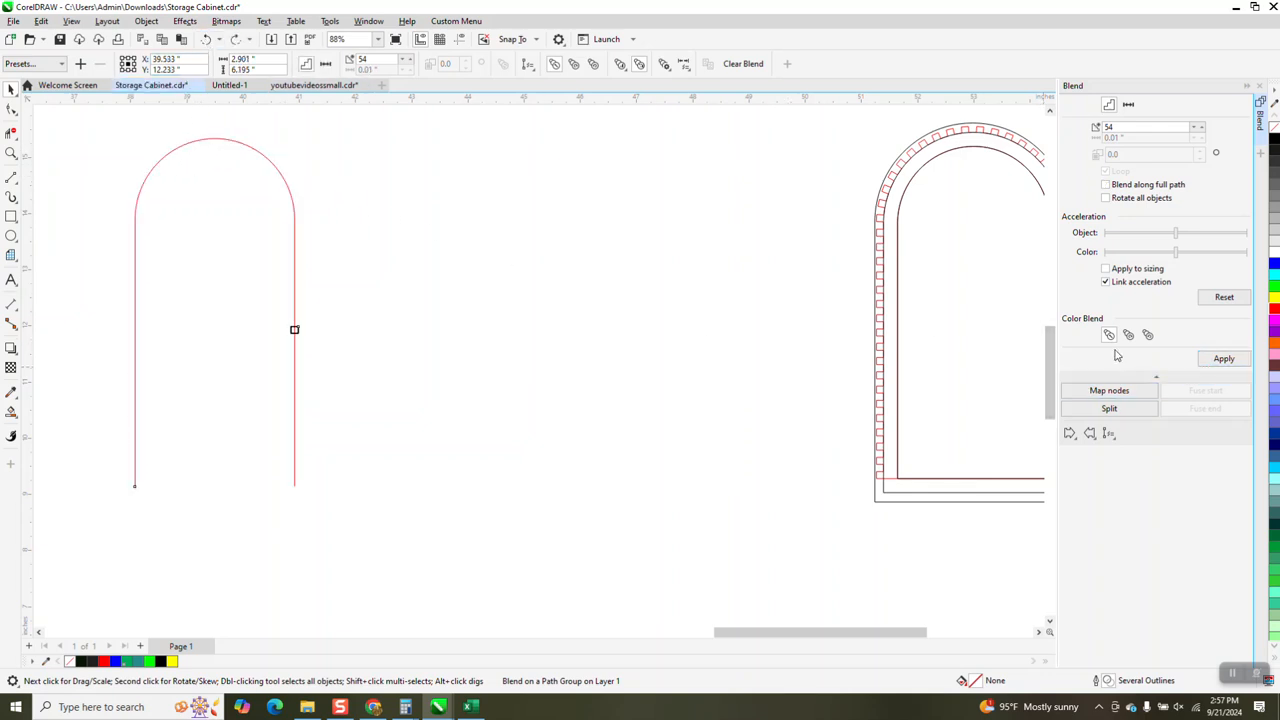
Step: Spread the blend along the full arch path with all squares rotated to follow the curve
left_click(1106, 198)
left_click(1210, 362)
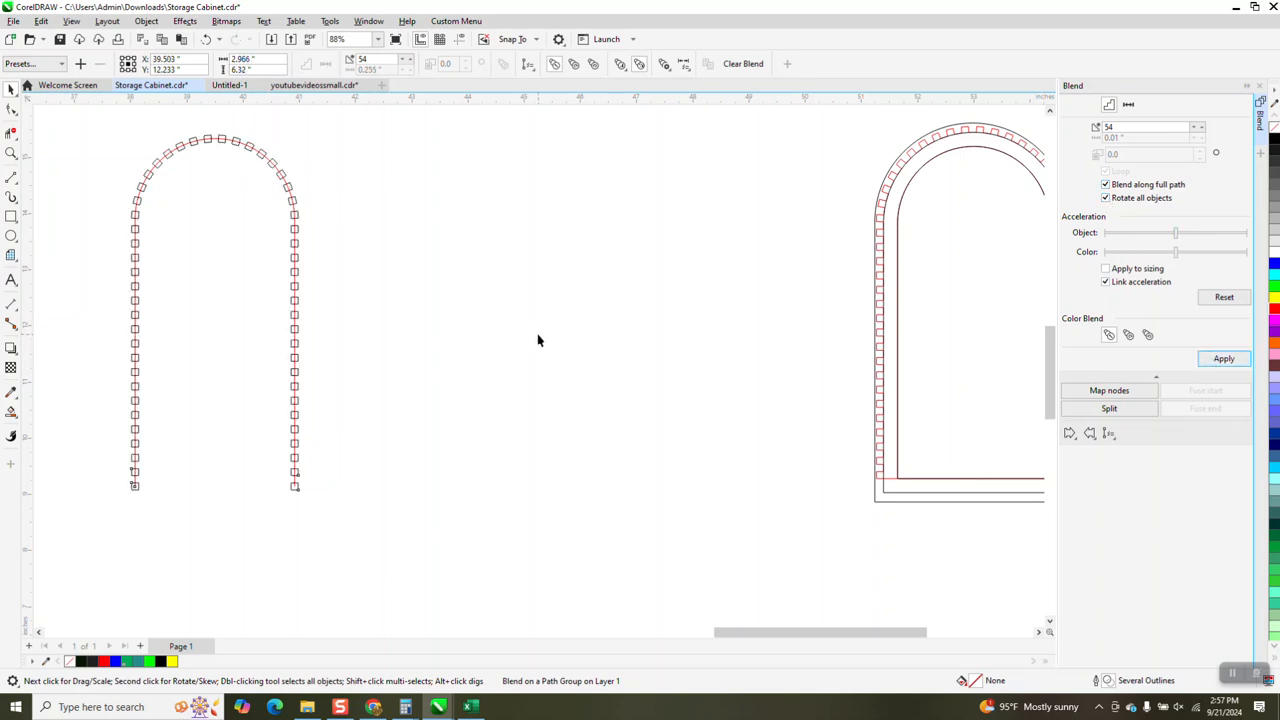
left_click(11, 153)
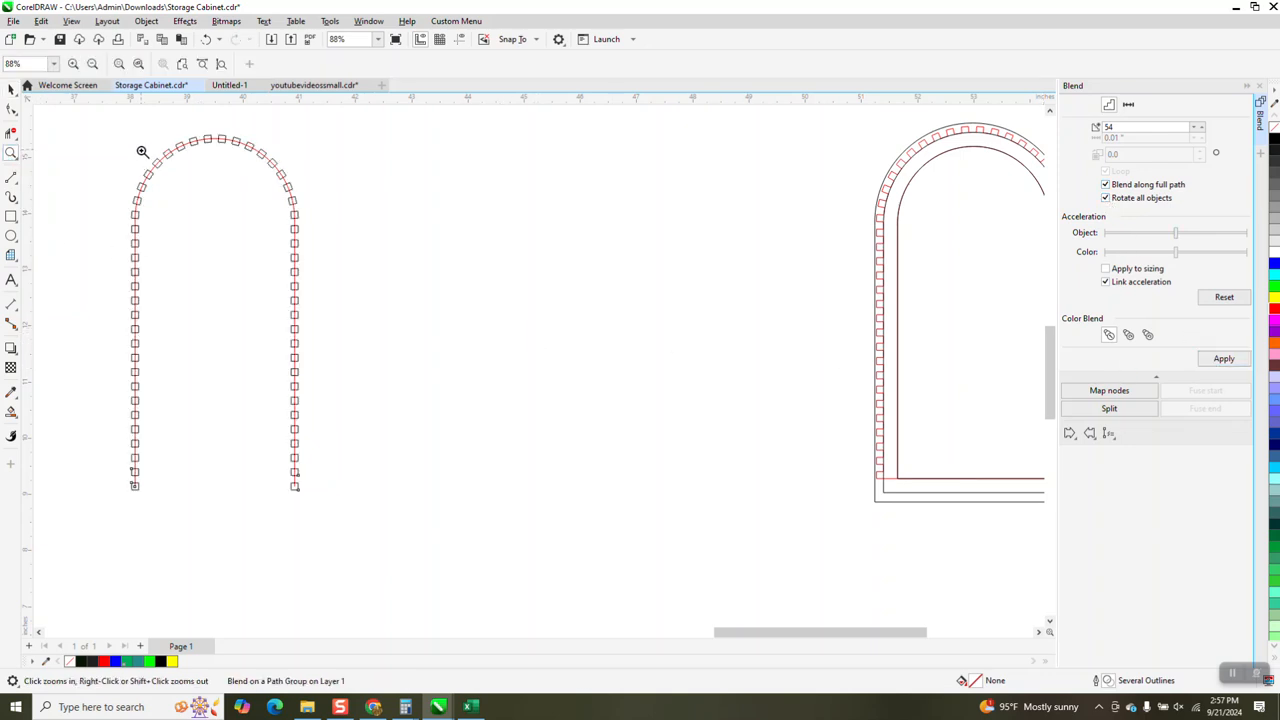
left_click_drag(124, 139, 417, 200)
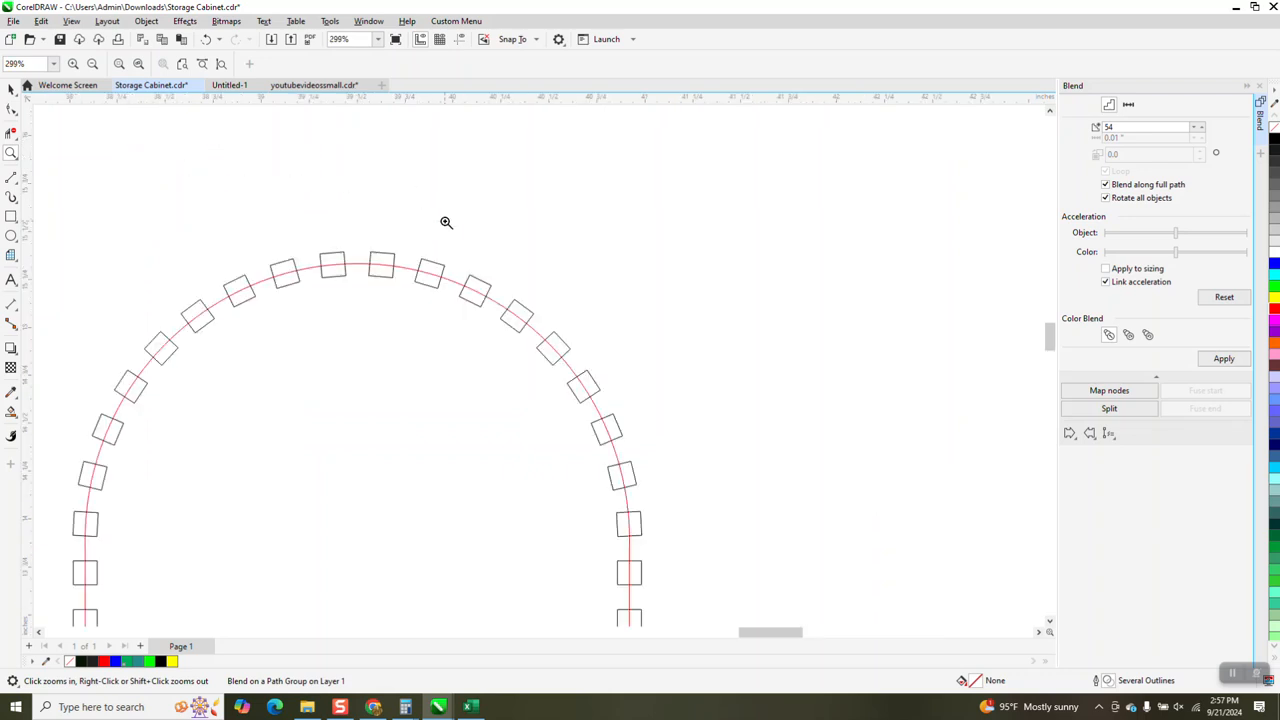
scroll(440, 217, "down", 2)
scroll(439, 217, "down", 2)
scroll(436, 218, "down", 2)
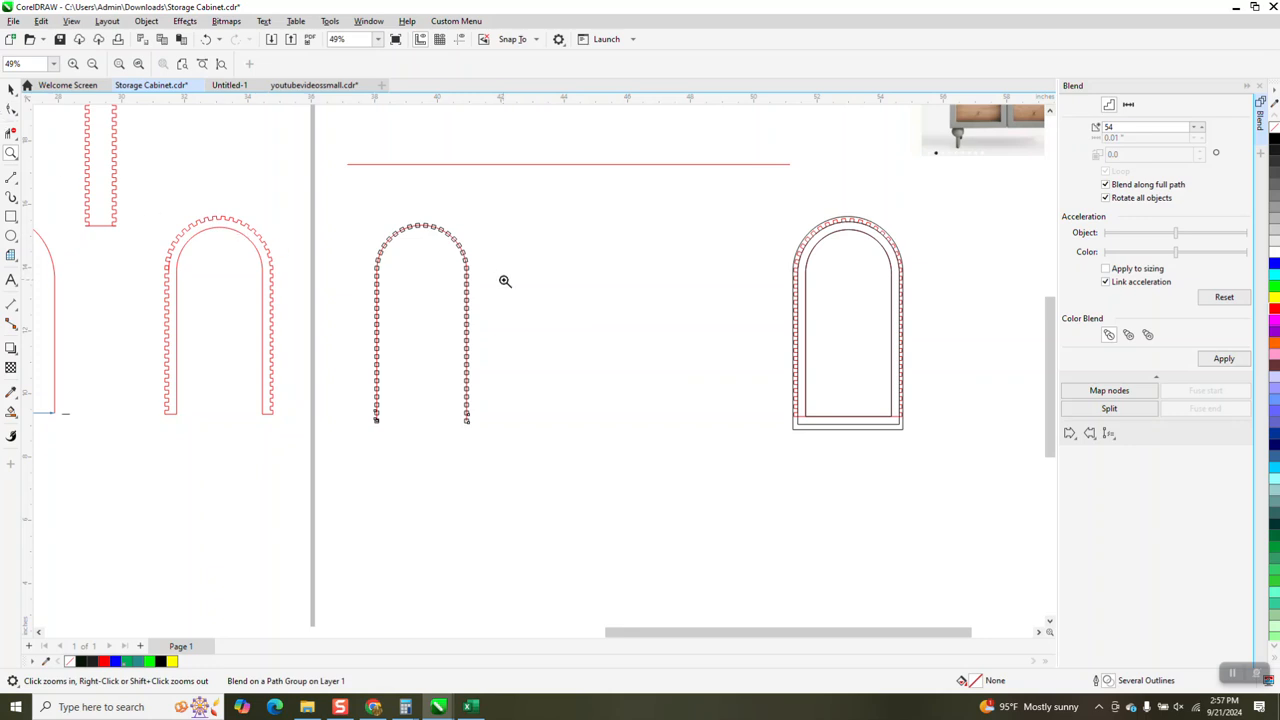
Step: Break the square blend apart from its arch path
left_click(11, 89)
left_click_drag(330, 195, 590, 476)
left_click(146, 21)
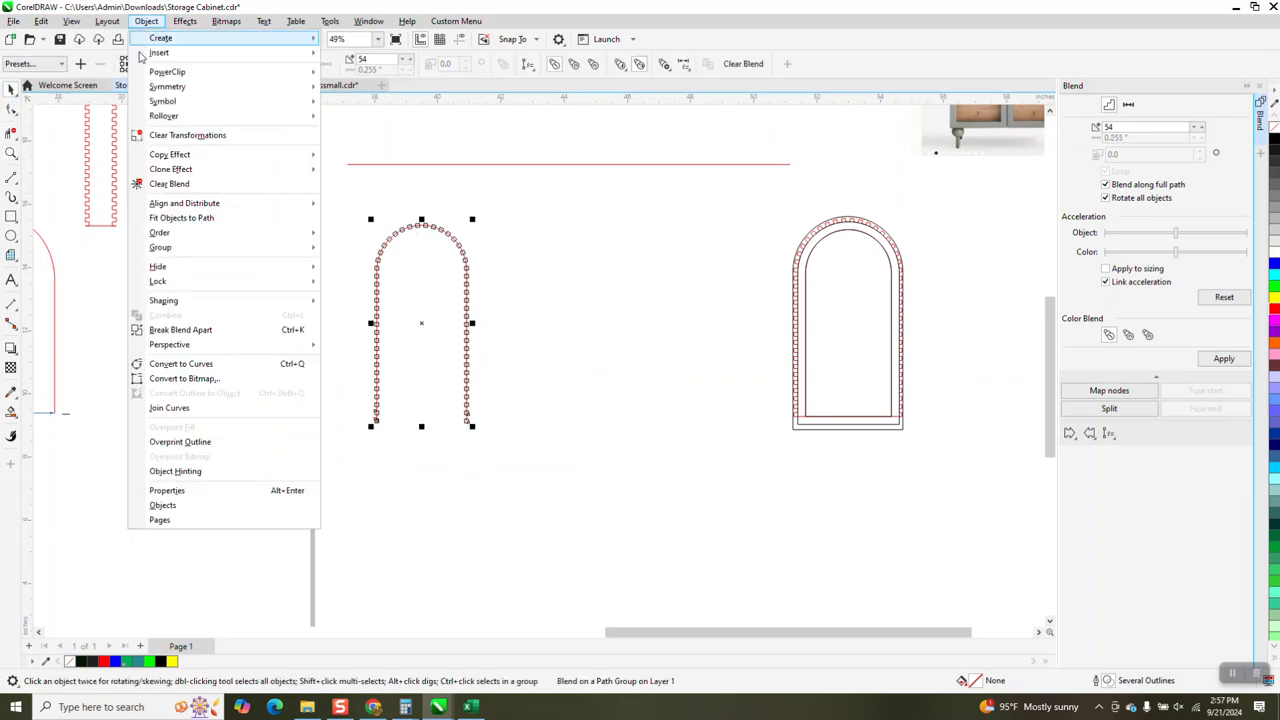
left_click(206, 330)
left_click(384, 350)
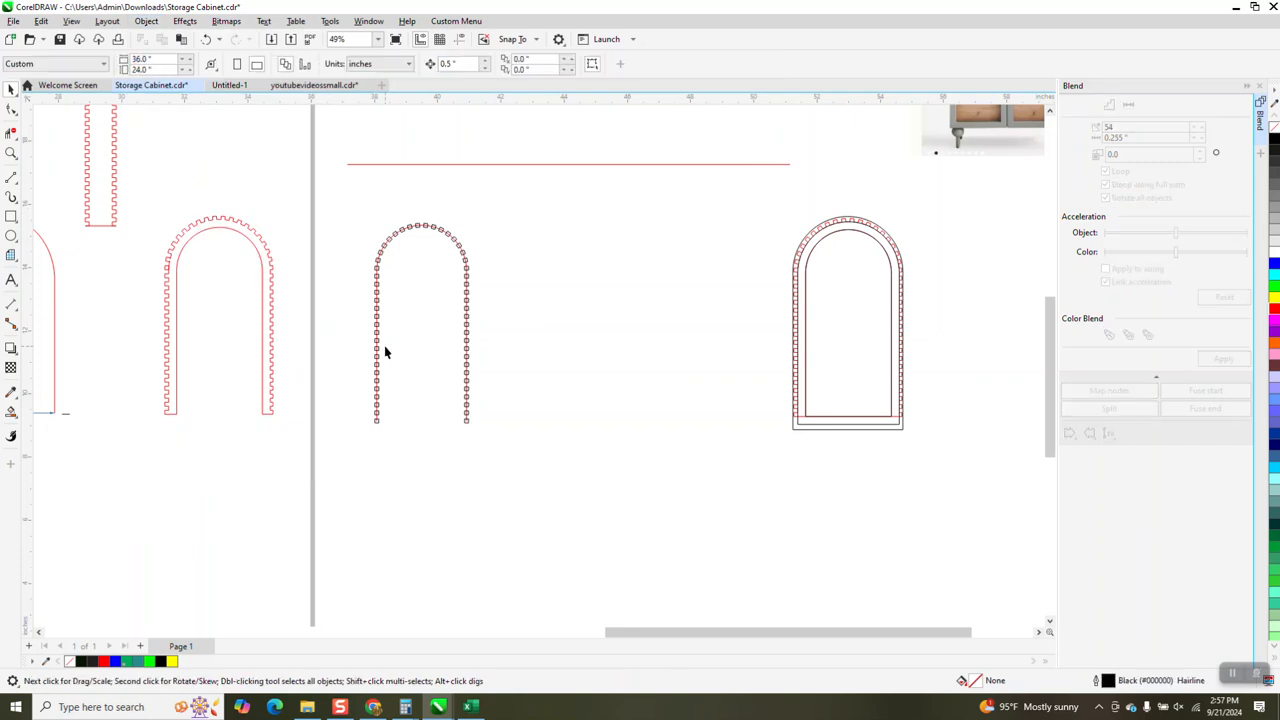
Step: Copy the bottom square of the arch's right leg to the empty area about 1.8 inches to its right
left_click(466, 421)
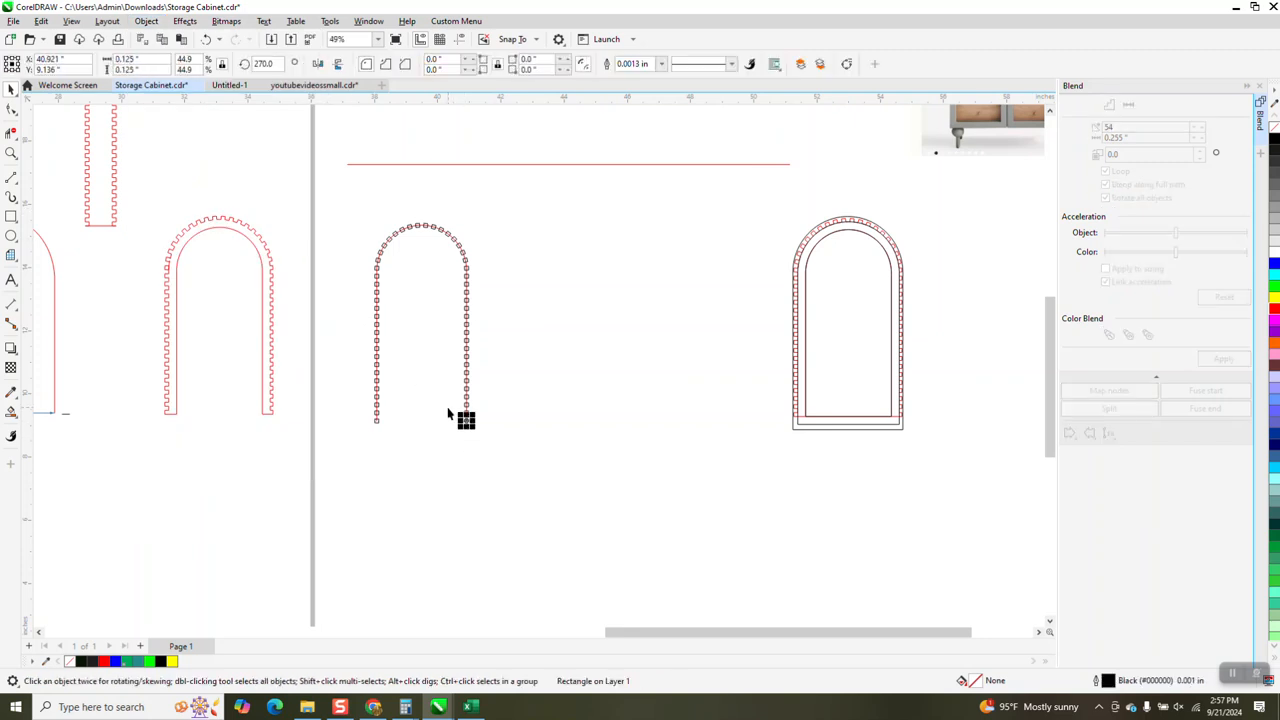
left_click_drag(466, 420, 523, 408)
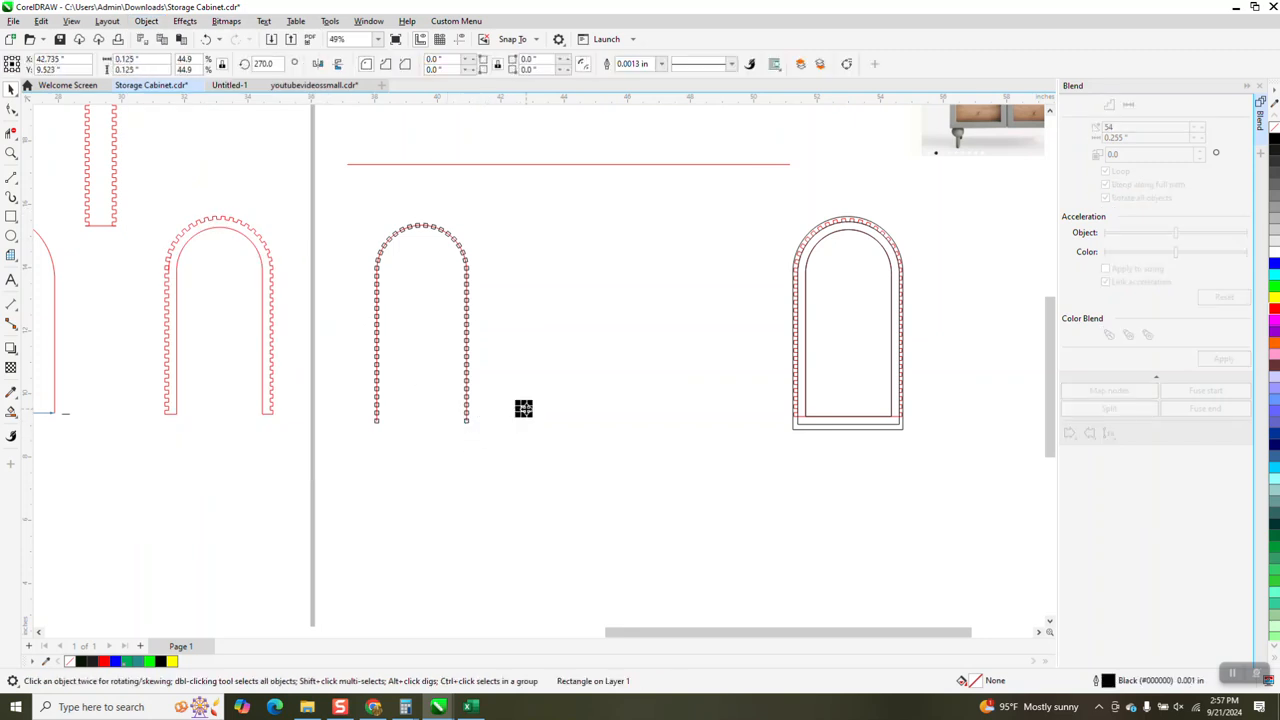
left_click(11, 153)
left_click_drag(320, 394, 485, 449)
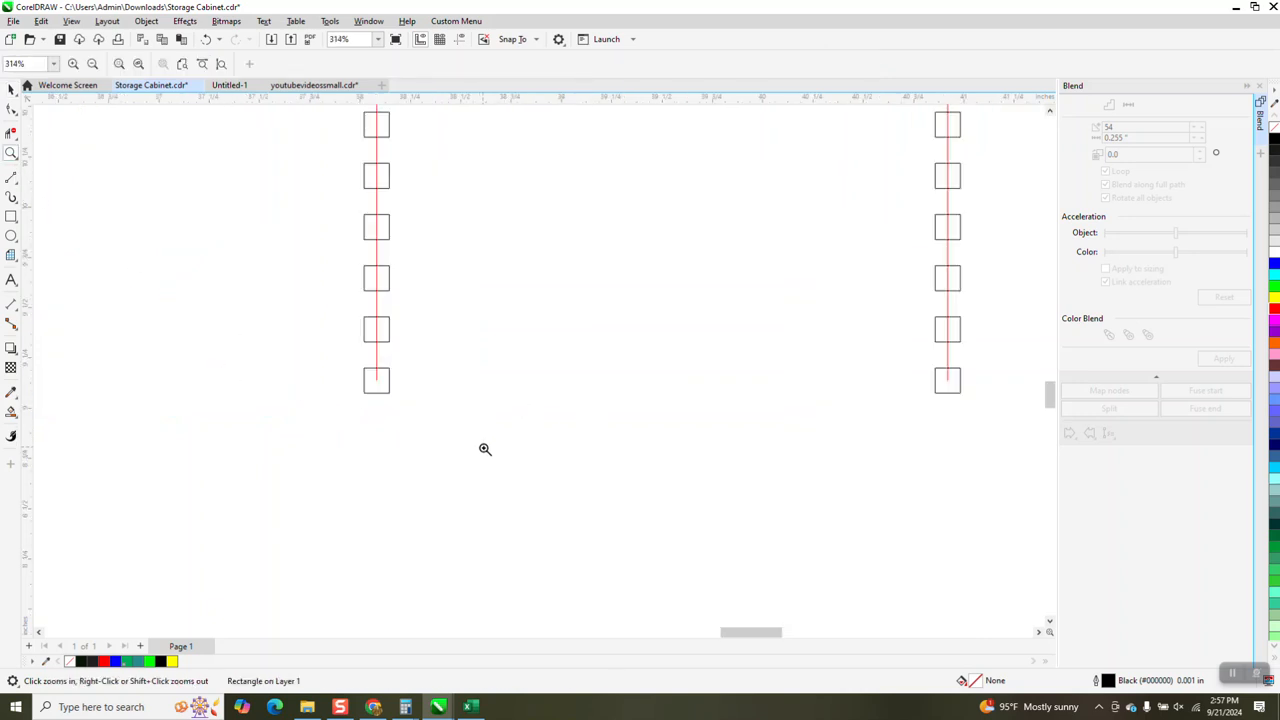
right_click(388, 389)
right_click(248, 386)
right_click(300, 394)
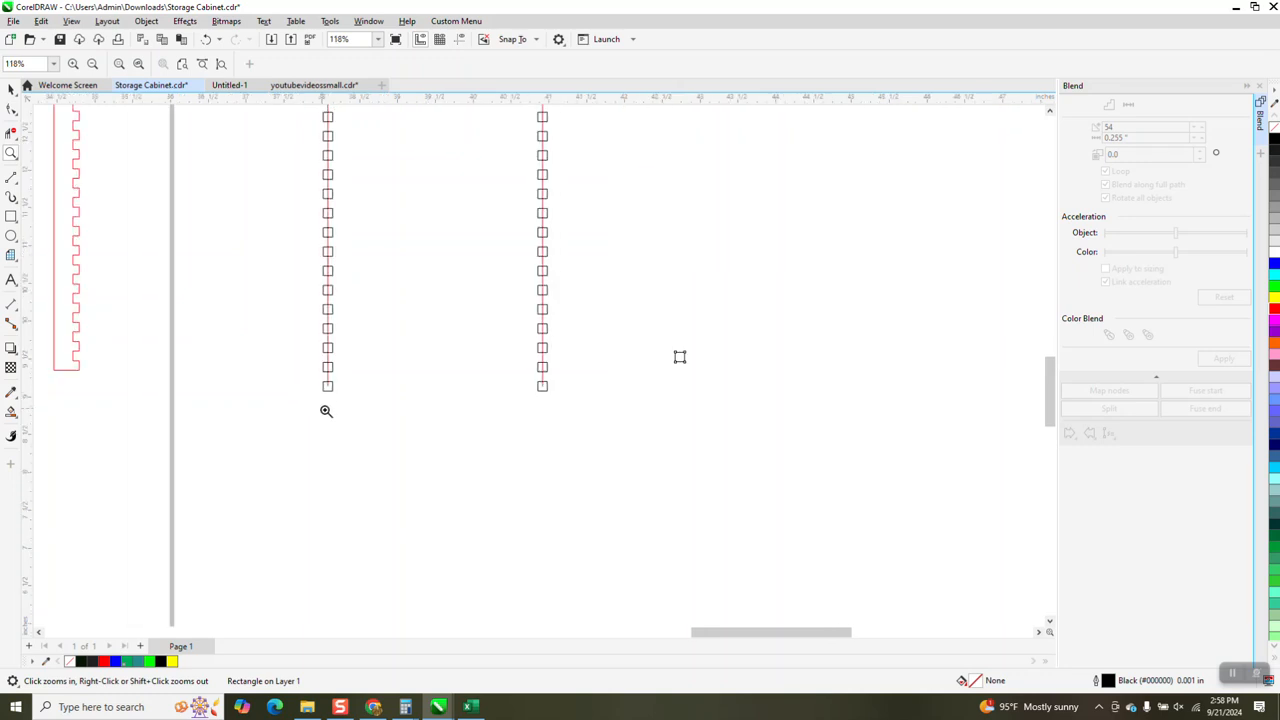
right_click(411, 446)
left_click(11, 88)
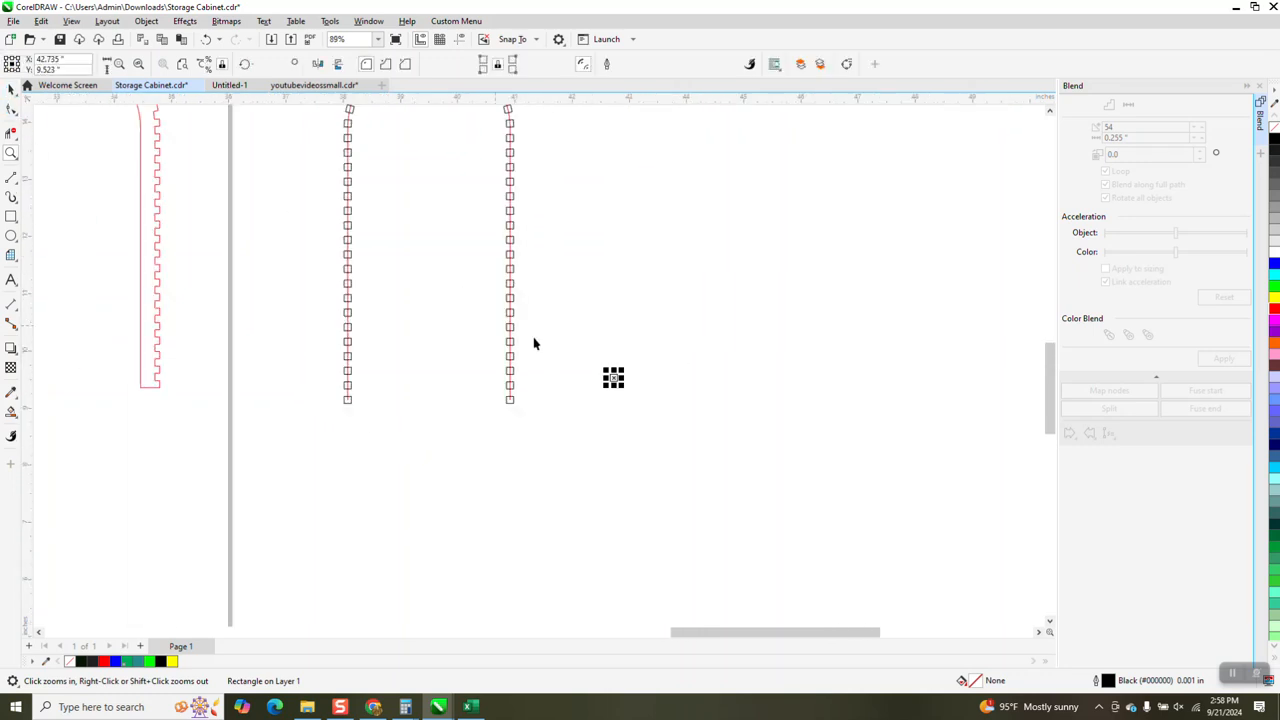
Step: Undo the accidental stretch of the loose square and duplicate it about 0.36 inches to its right at the same height
left_click_drag(622, 377, 651, 377)
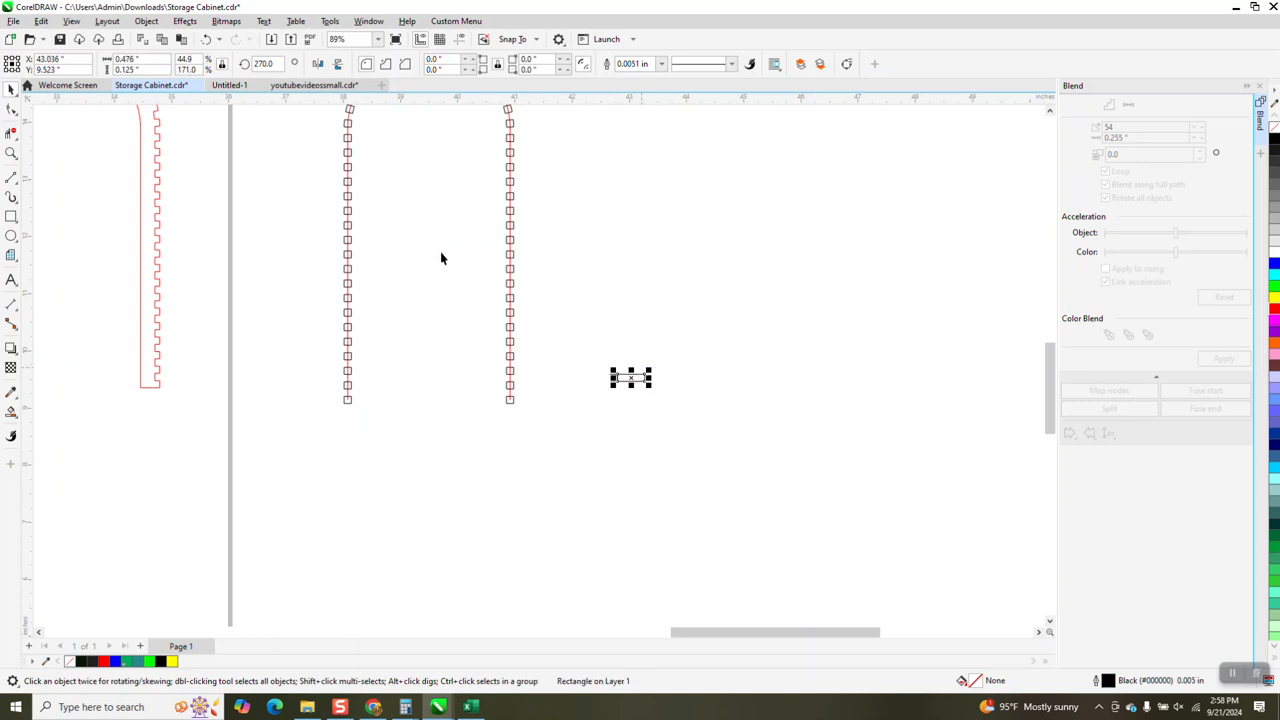
left_click(206, 39)
left_click_drag(615, 378, 659, 396)
right_click(636, 379)
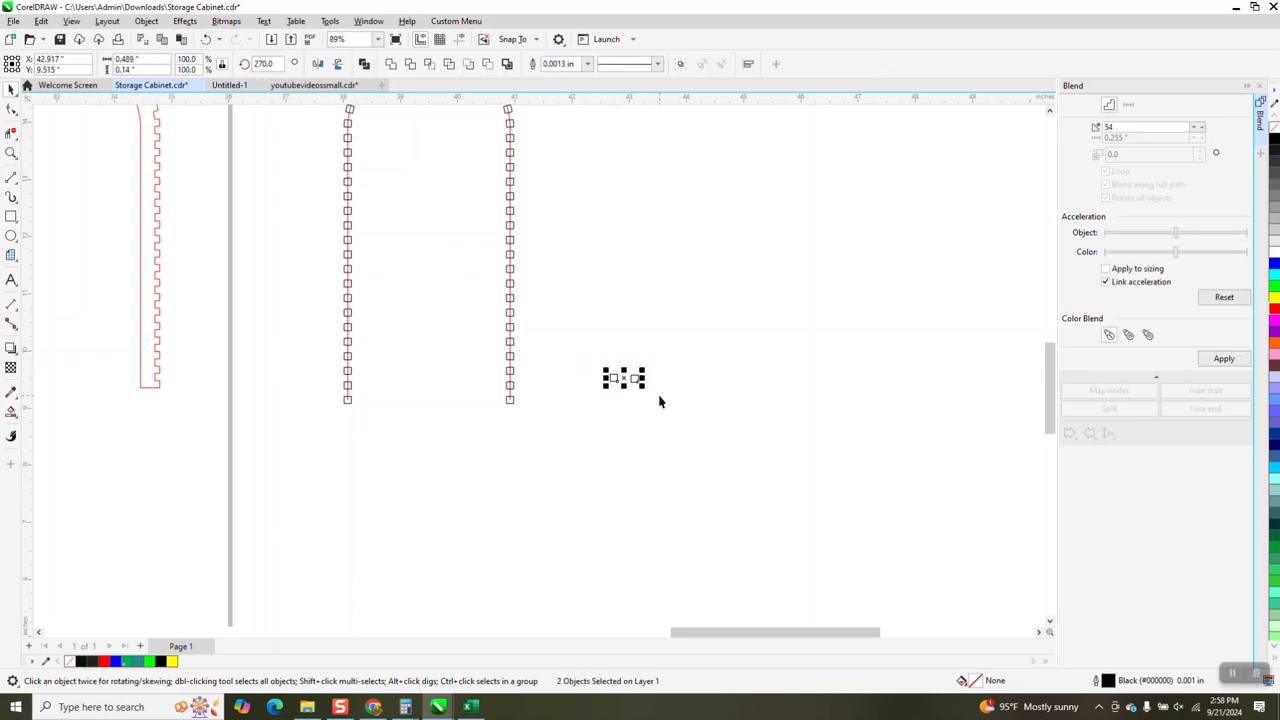
scroll(672, 400, "down", 1)
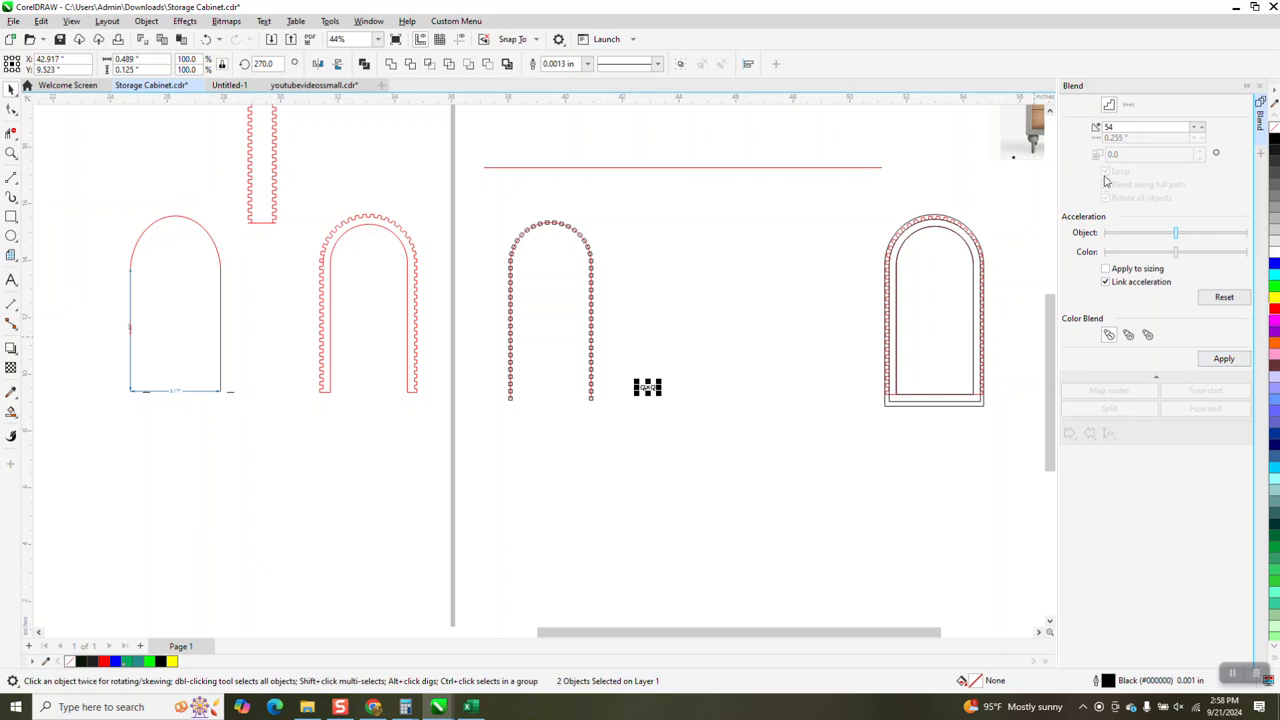
Step: Blend the two loose squares in 54 steps and spread the blend along the full length of the horizontal red line
left_click(1216, 360)
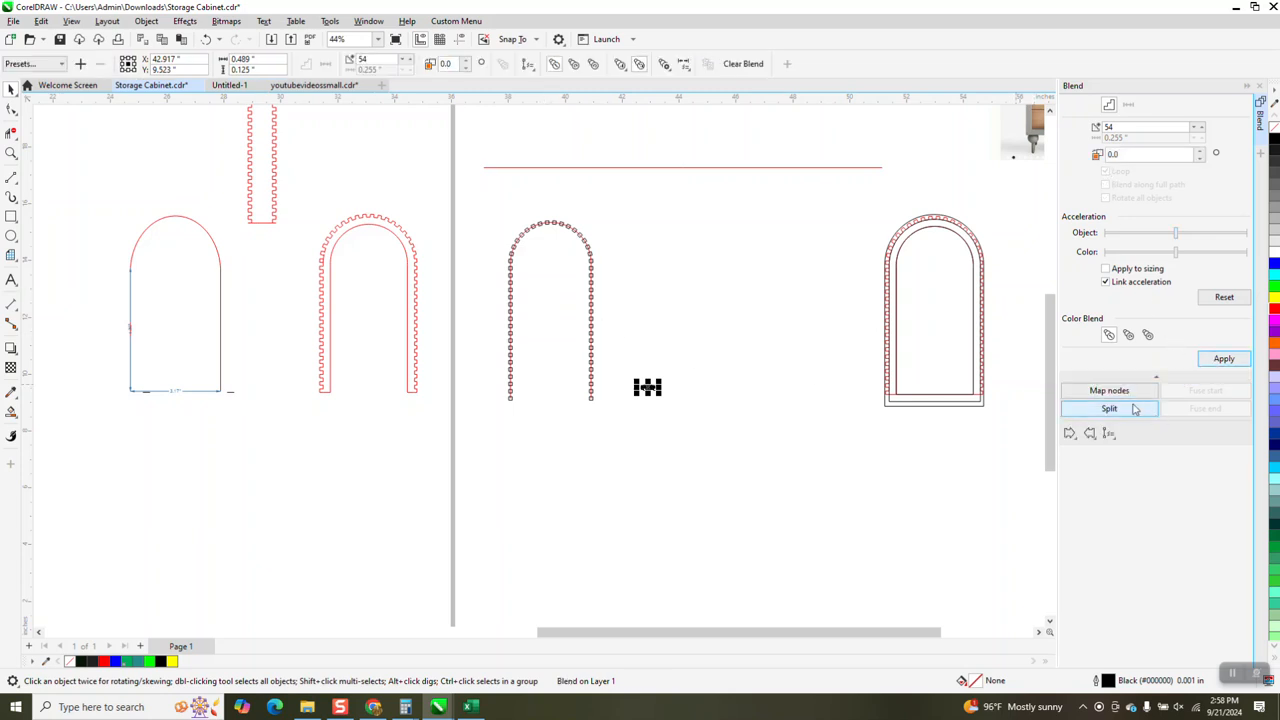
left_click(1109, 434)
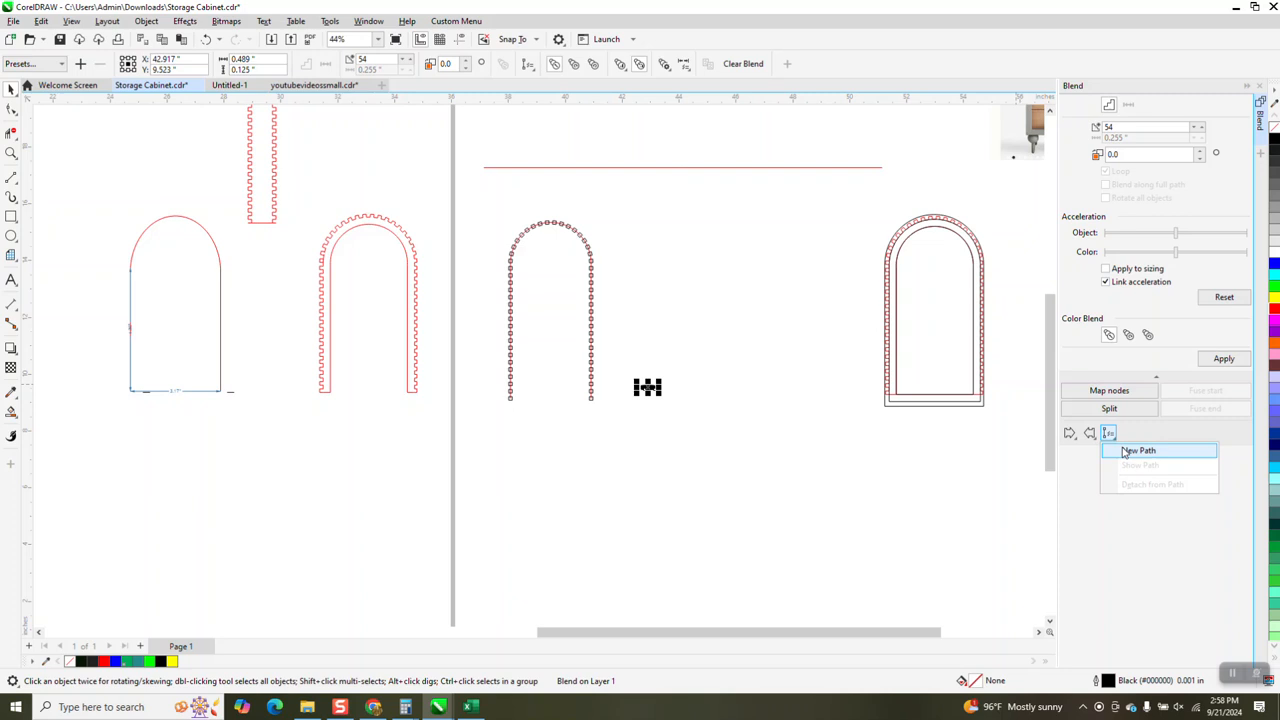
left_click(1130, 451)
left_click(714, 166)
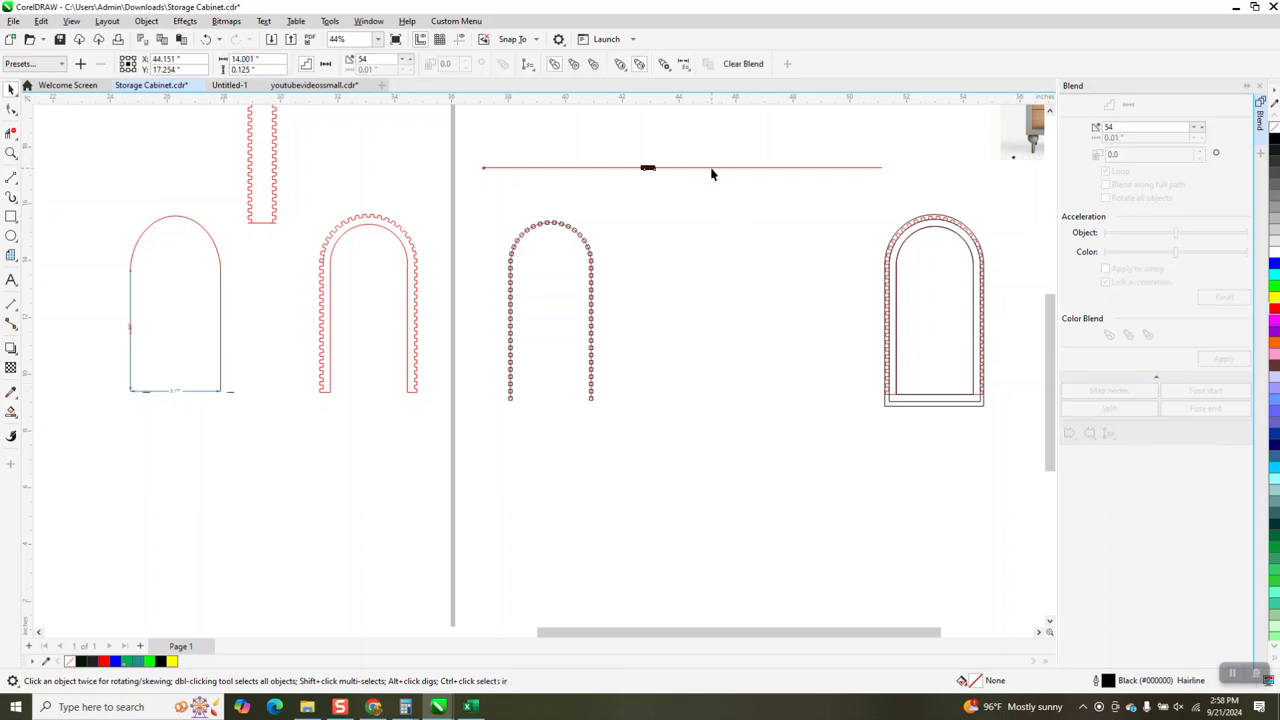
left_click(1110, 187)
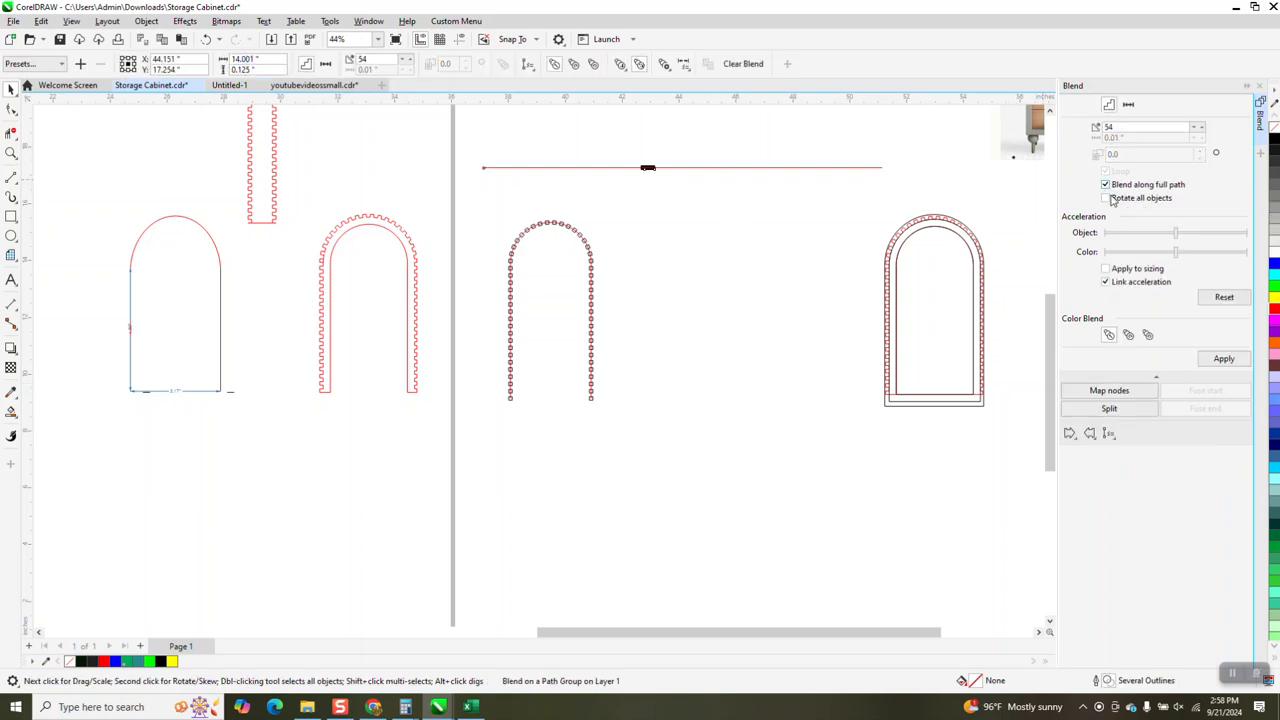
left_click(1221, 360)
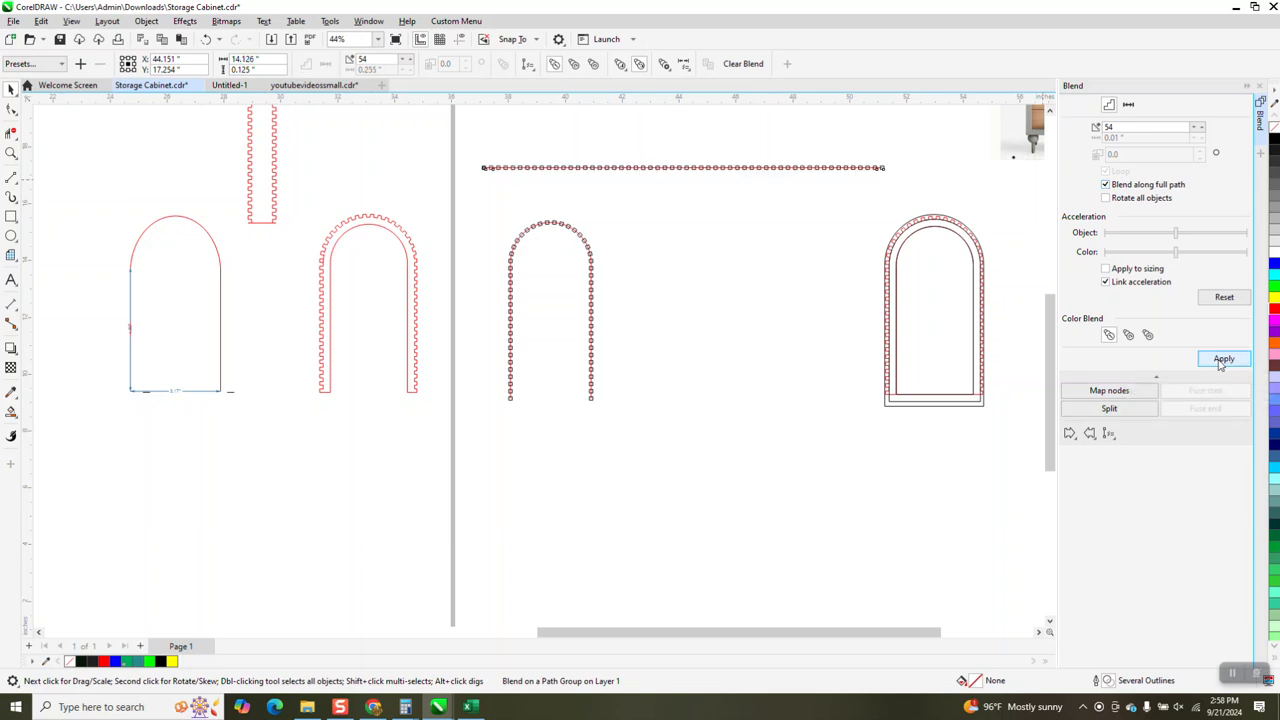
Step: Break the blend apart from the horizontal red line
left_click(12, 153)
left_click_drag(474, 143, 893, 206)
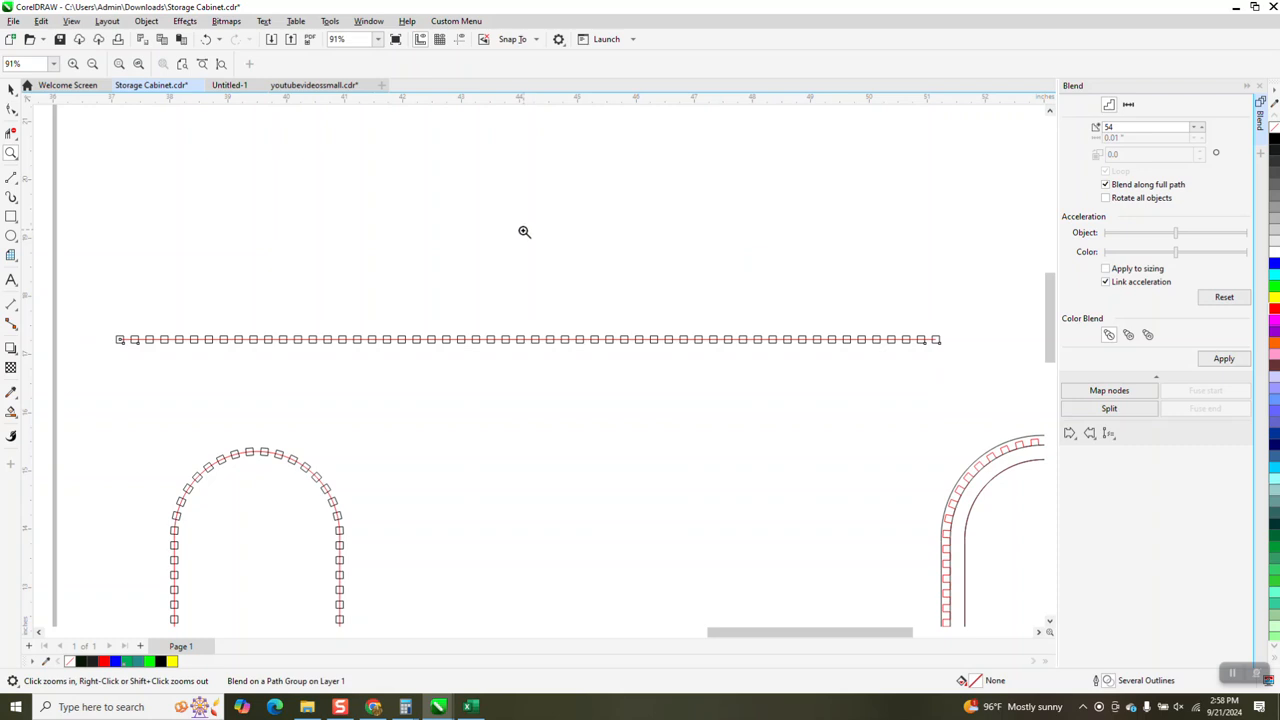
scroll(519, 230, "down", 1)
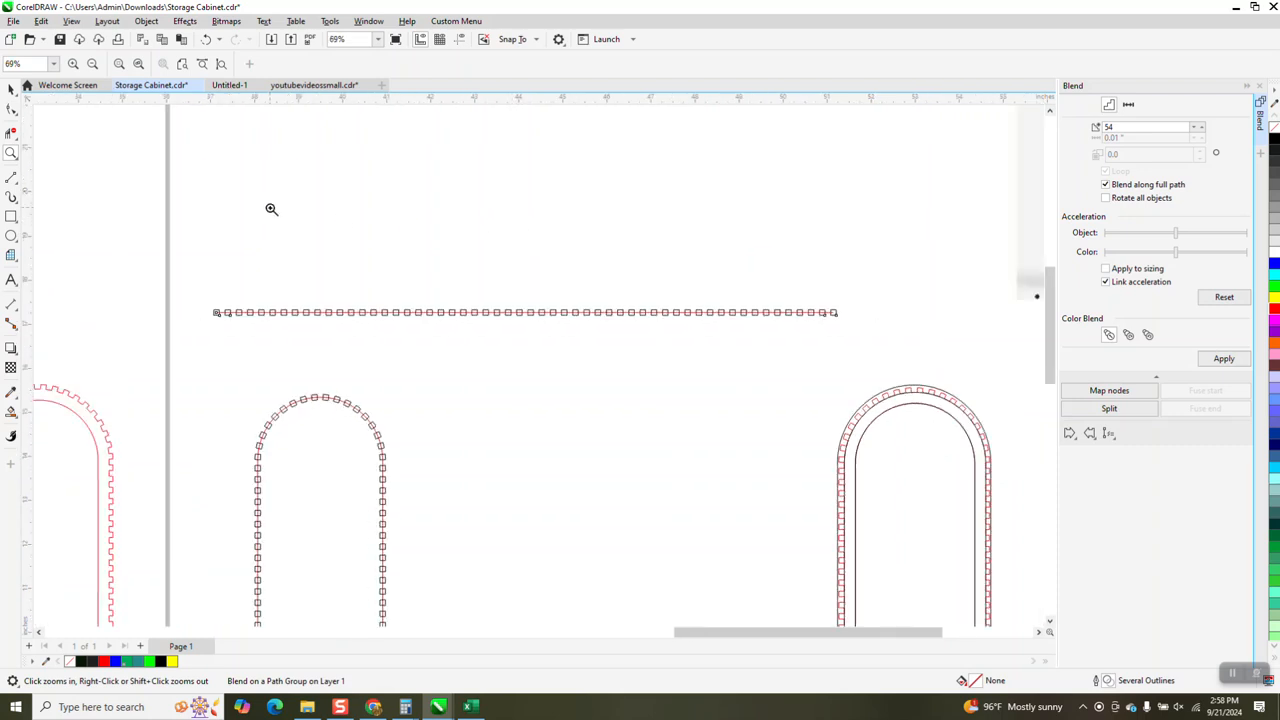
left_click_drag(190, 257, 889, 342)
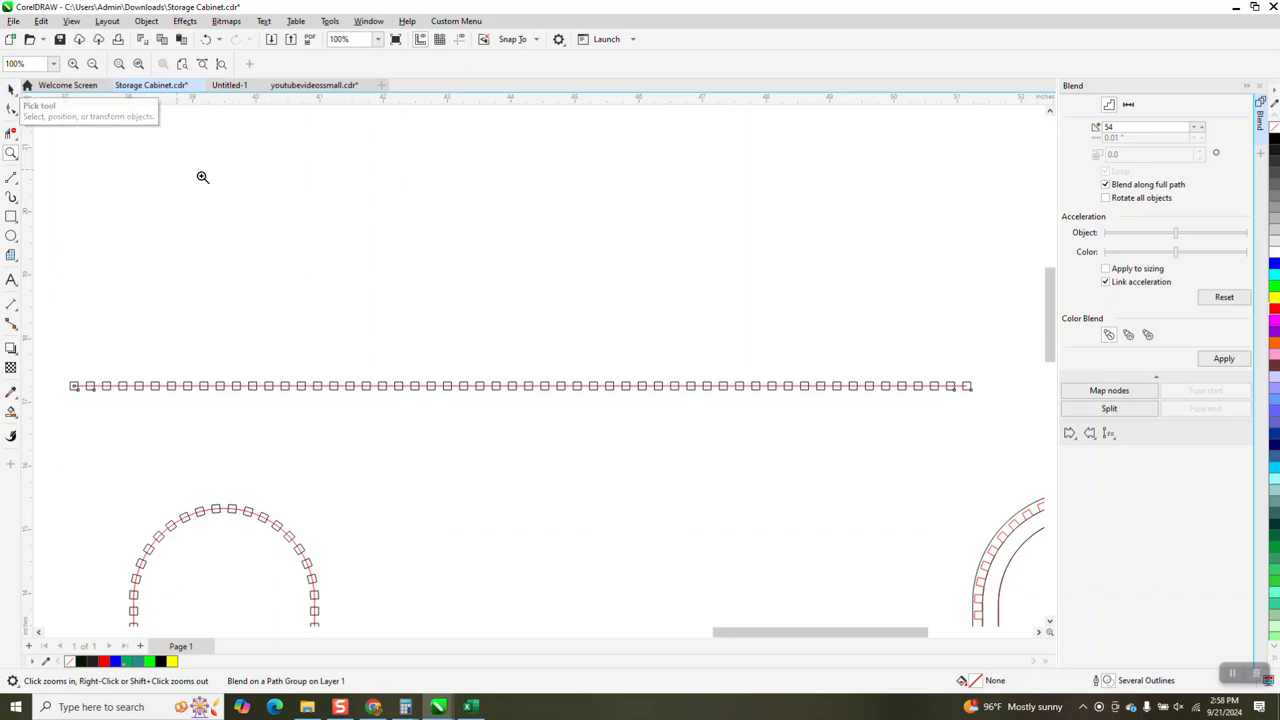
scroll(266, 173, "down", 2)
scroll(320, 180, "down", 1)
left_click(10, 90)
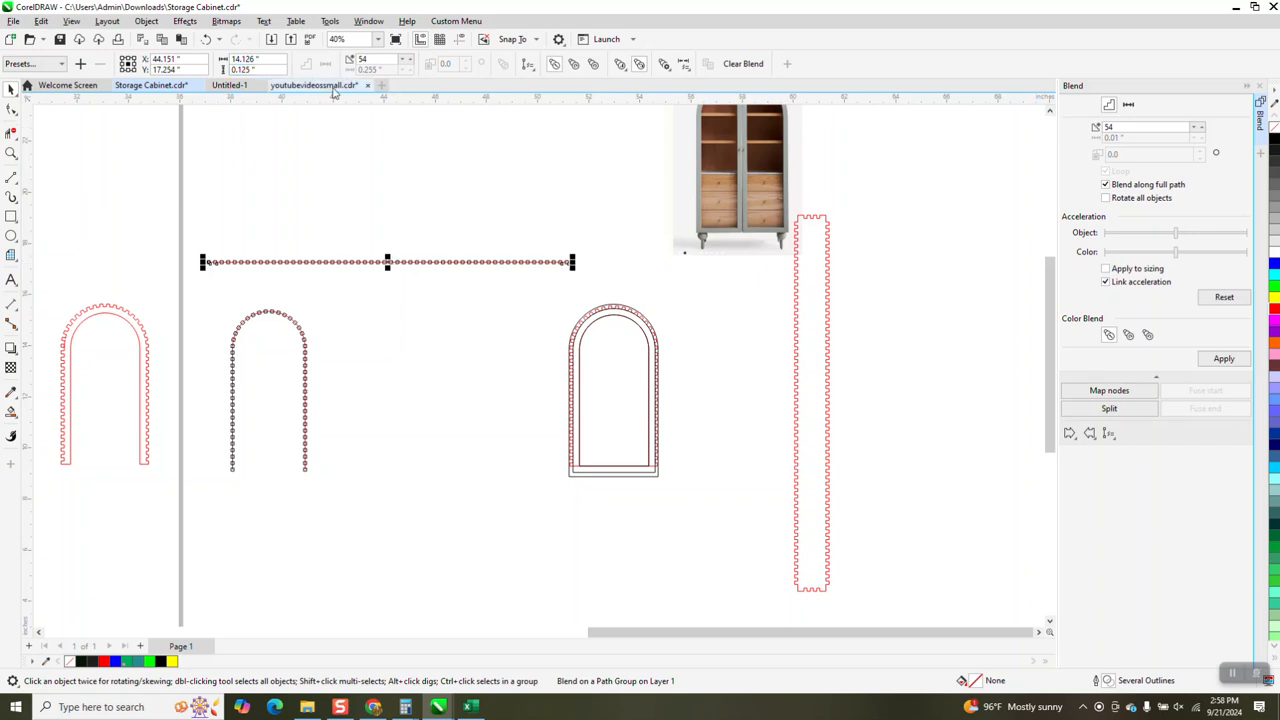
left_click(146, 21)
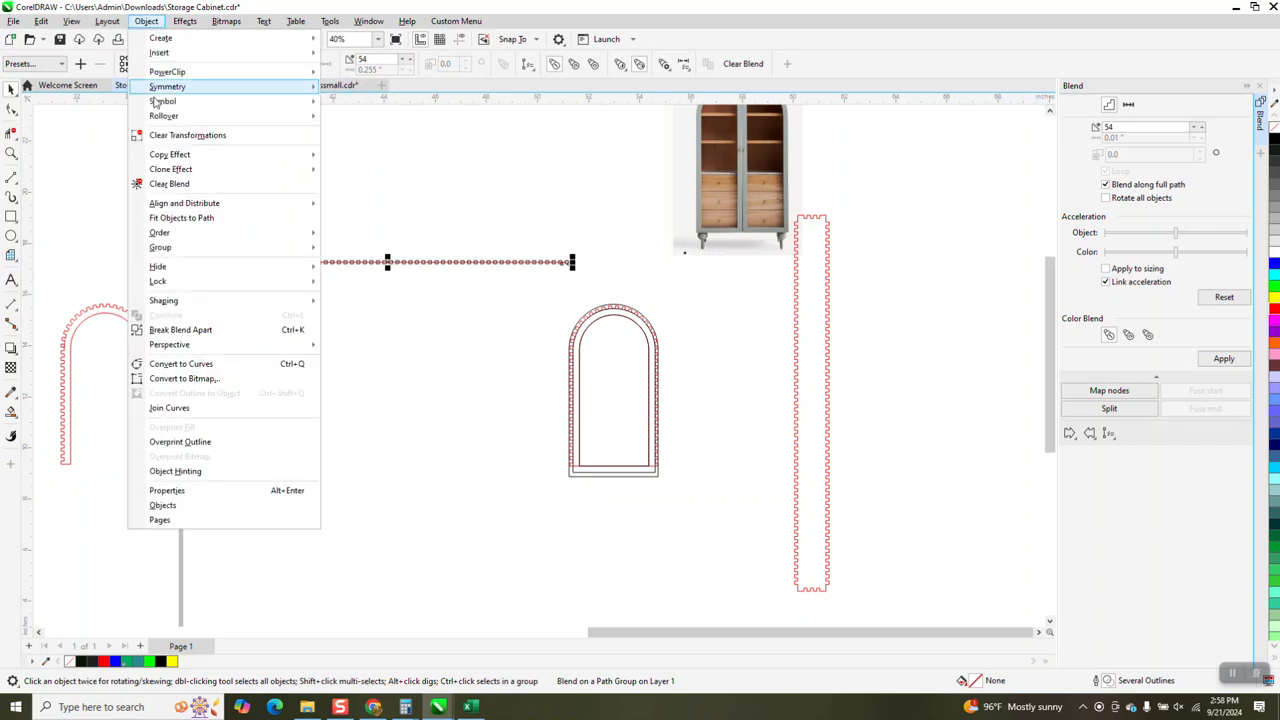
left_click(215, 329)
Step: Rotate the straight row of squares together with its line 90 degrees to stand vertically
left_click_drag(187, 224, 598, 292)
double_click(276, 63)
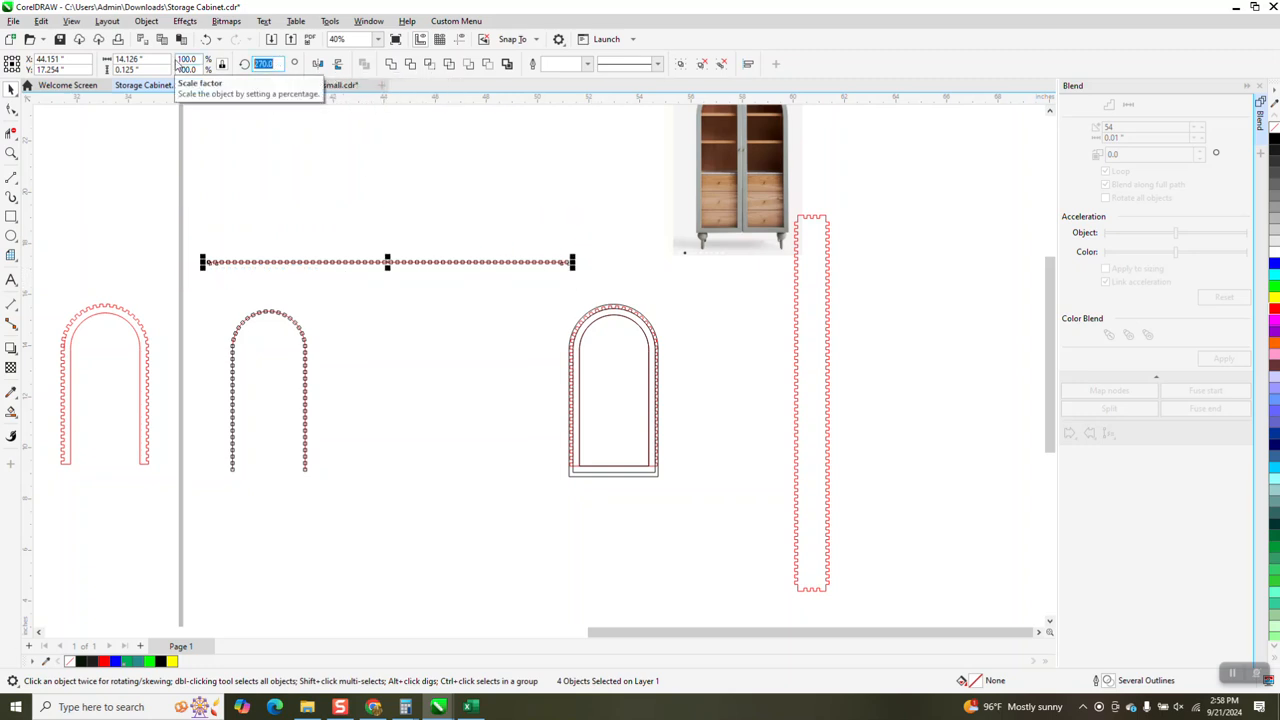
key("Return")
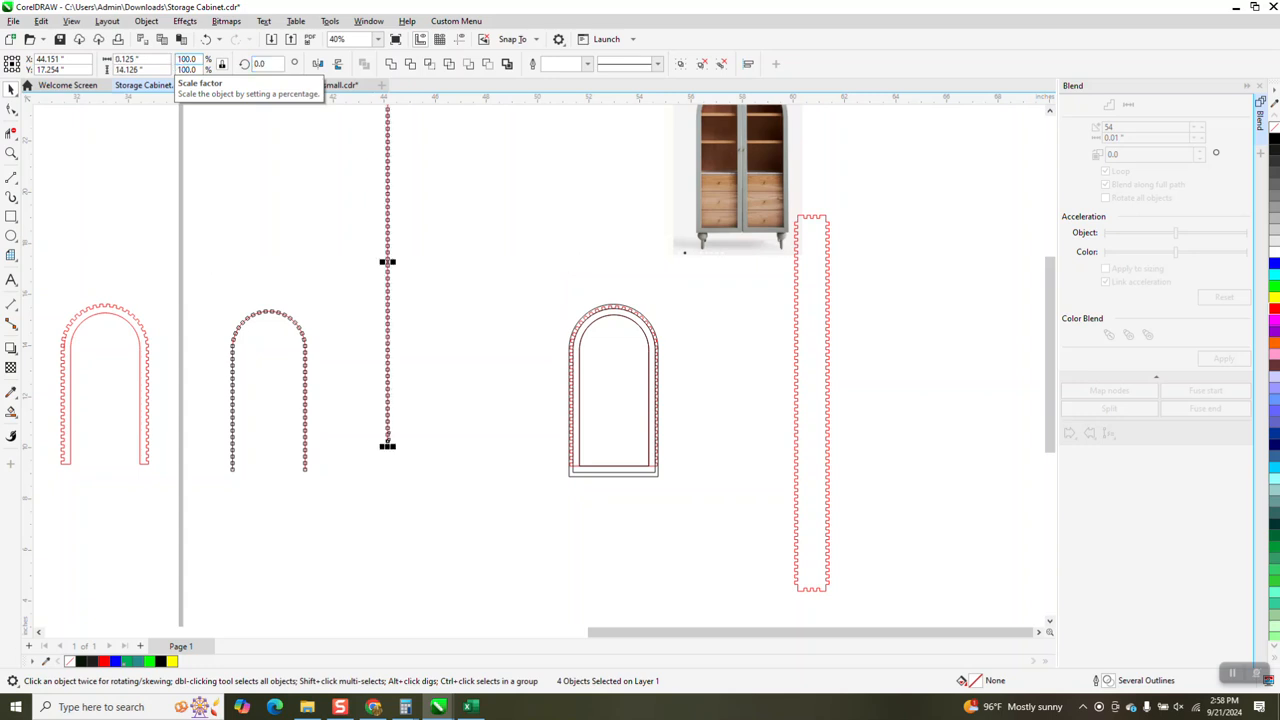
Step: Move the vertical row of squares close beside the arch's right leg to compare their spacing
left_click(11, 152)
left_click_drag(229, 323, 577, 509)
left_click(11, 88)
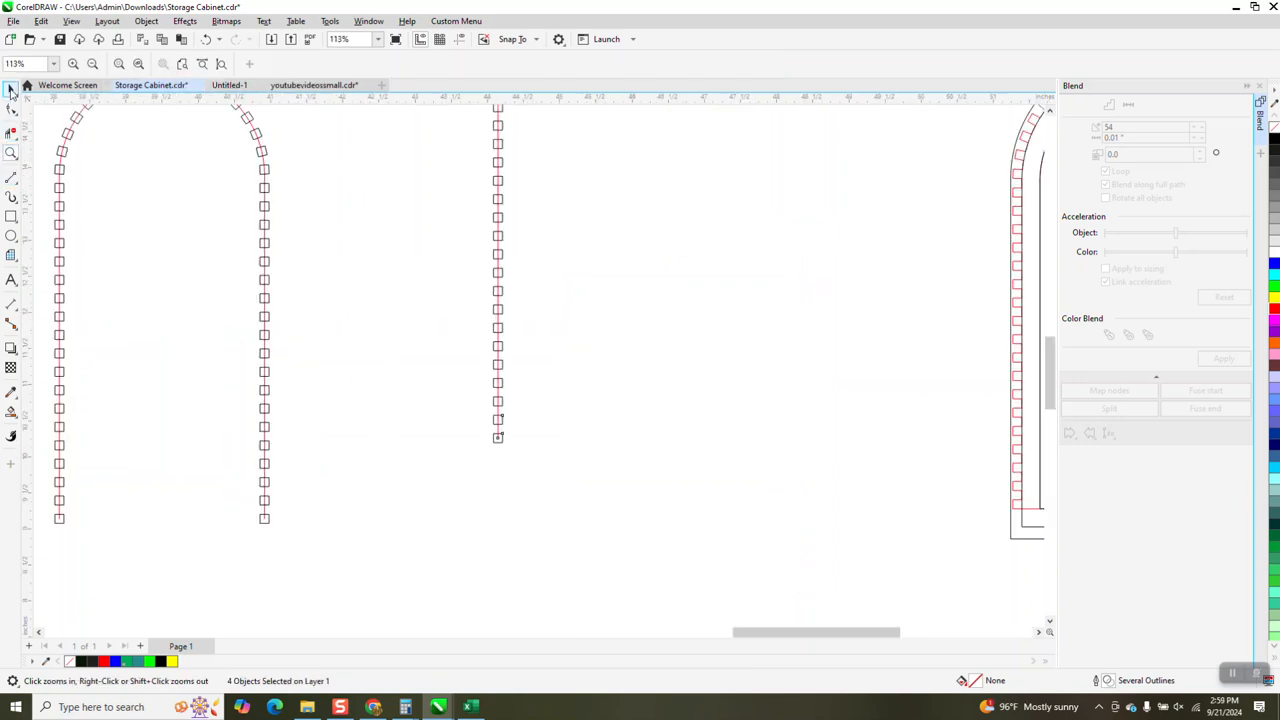
left_click_drag(498, 440, 275, 521)
left_click_drag(268, 513, 275, 514)
Step: Fit the vertical row's bottom square corner to corner with the arch's right-leg squares to check that the notches interlock
left_click(11, 153)
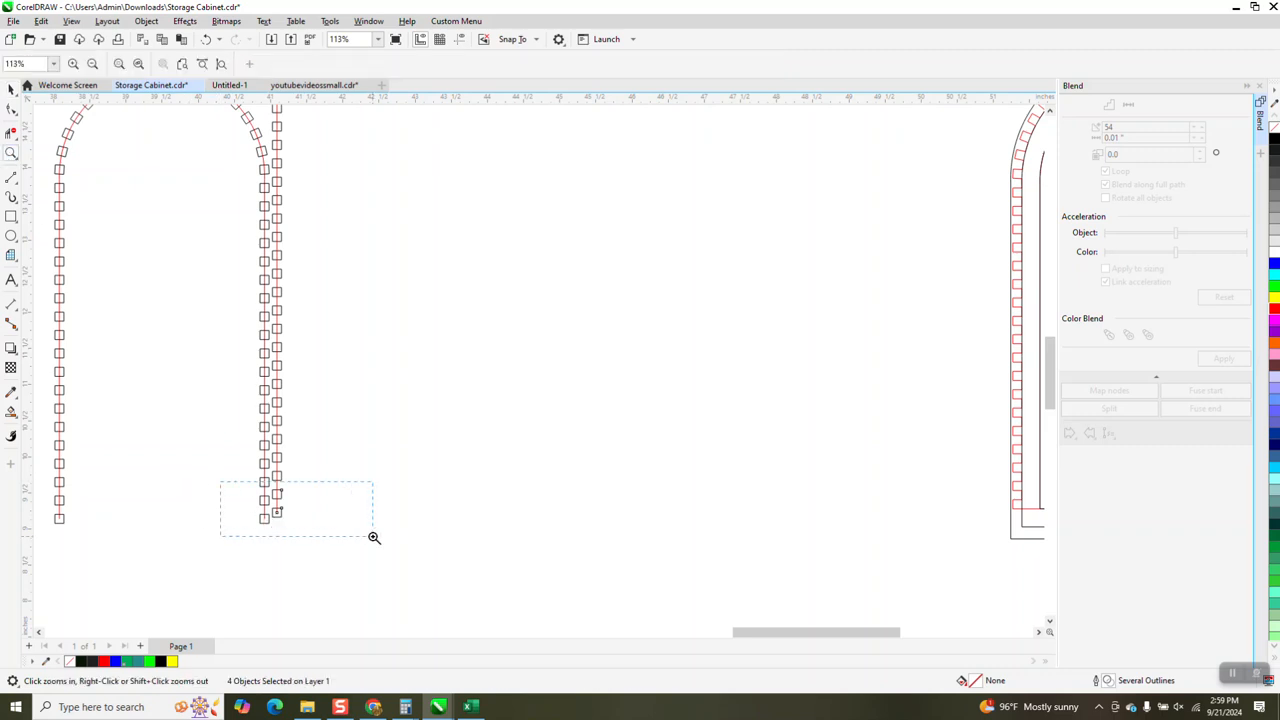
left_click_drag(374, 537, 372, 536)
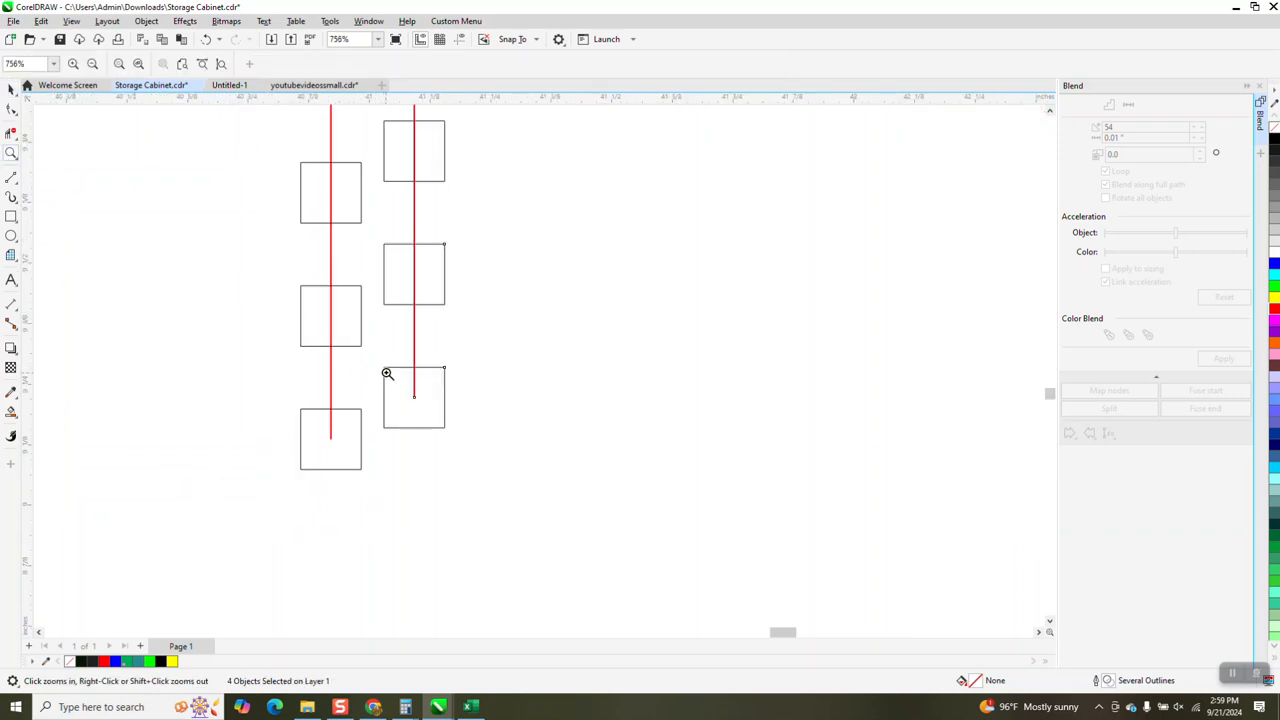
left_click(11, 88)
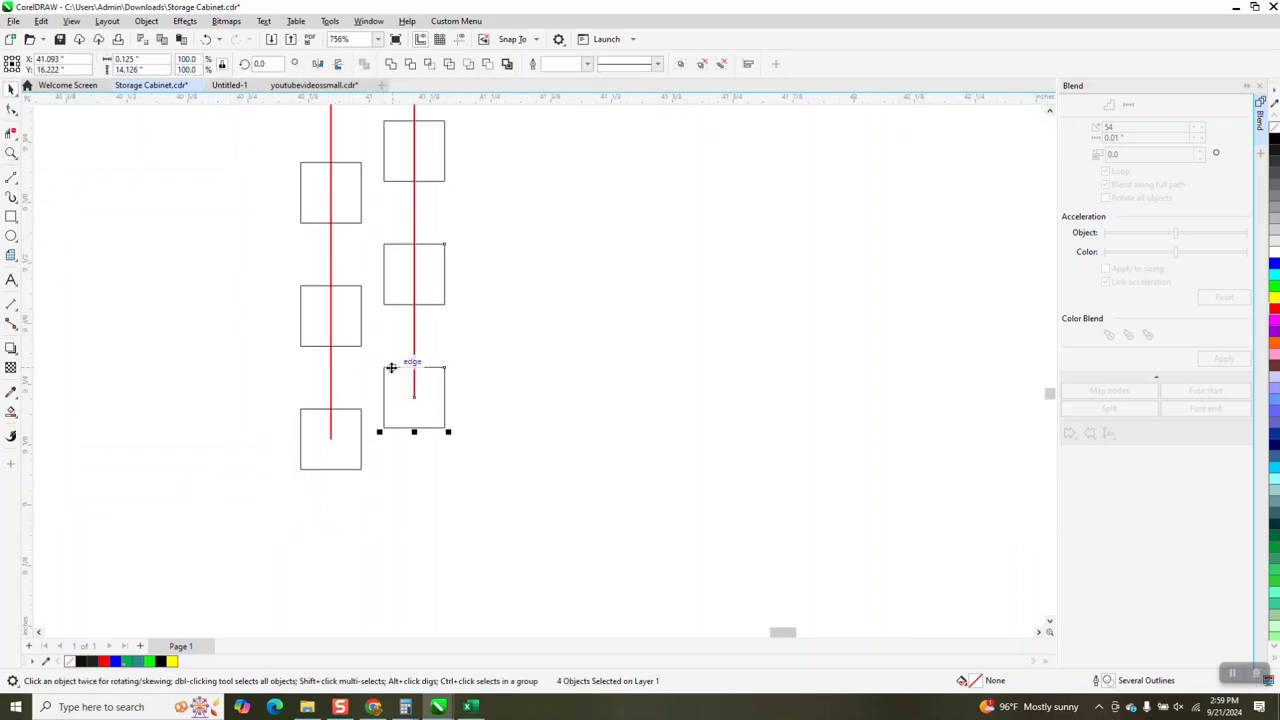
left_click_drag(386, 366, 366, 357)
scroll(371, 386, "down", 5)
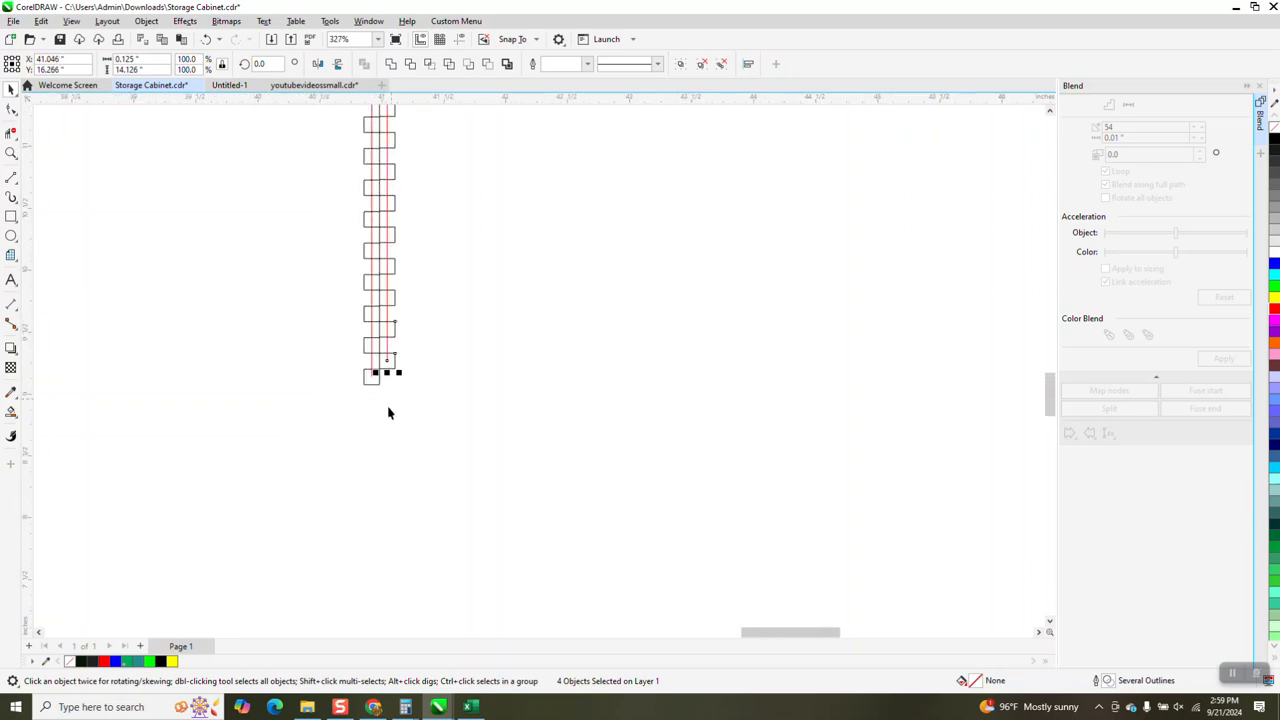
scroll(390, 410, "down", 10)
Step: Move the vertical row of squares about 2.9 inches to the right of the arch leg and close the blend settings
left_click_drag(387, 201, 468, 218)
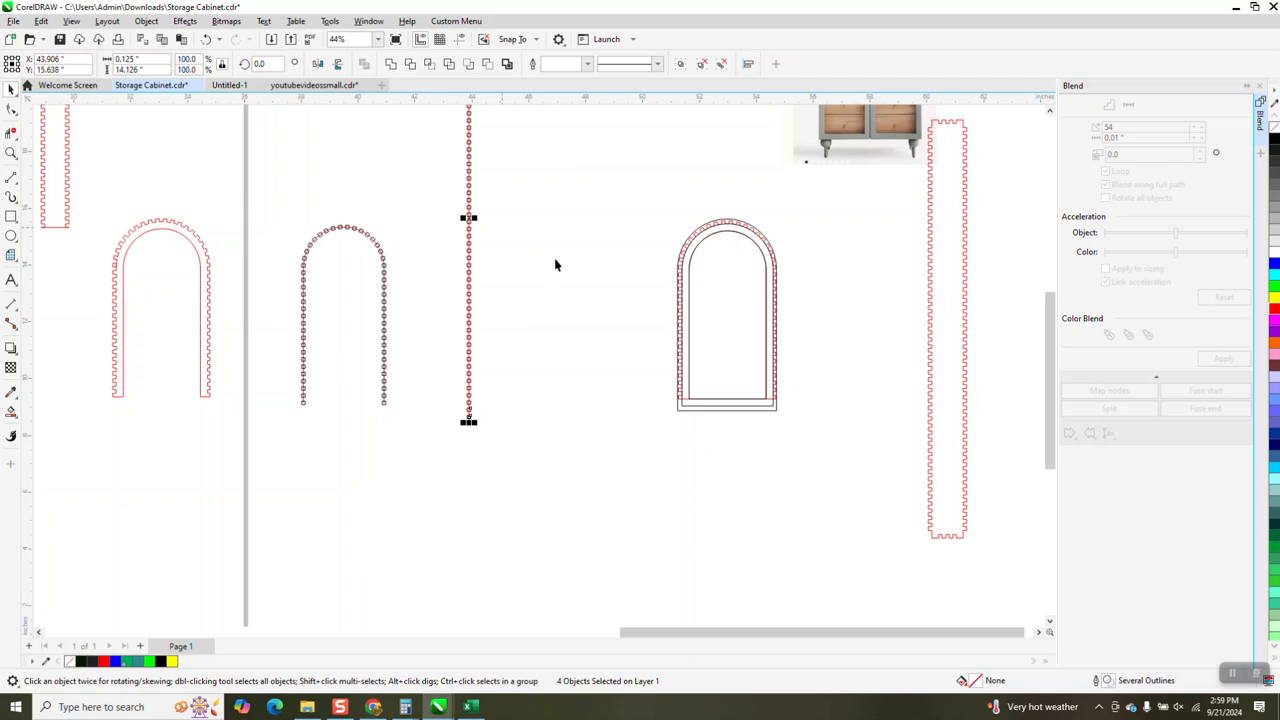
scroll(543, 283, "down", 1)
scroll(514, 291, "down", 1)
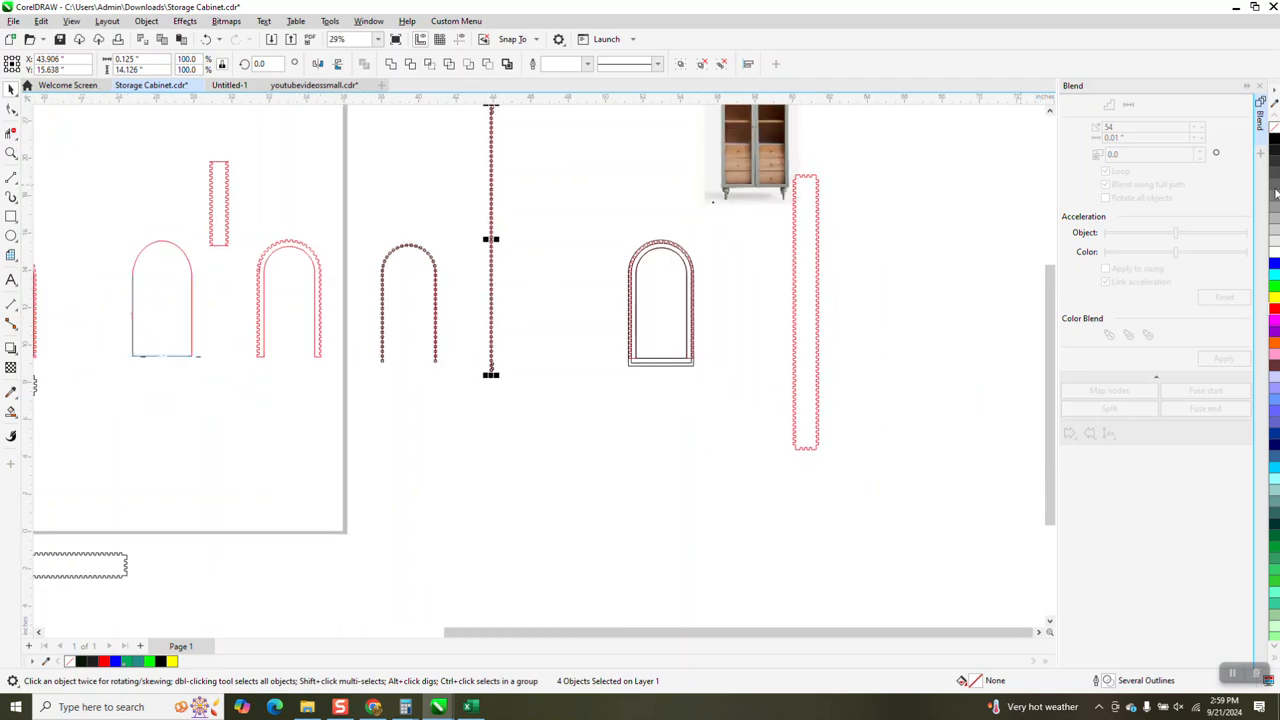
left_click(1260, 86)
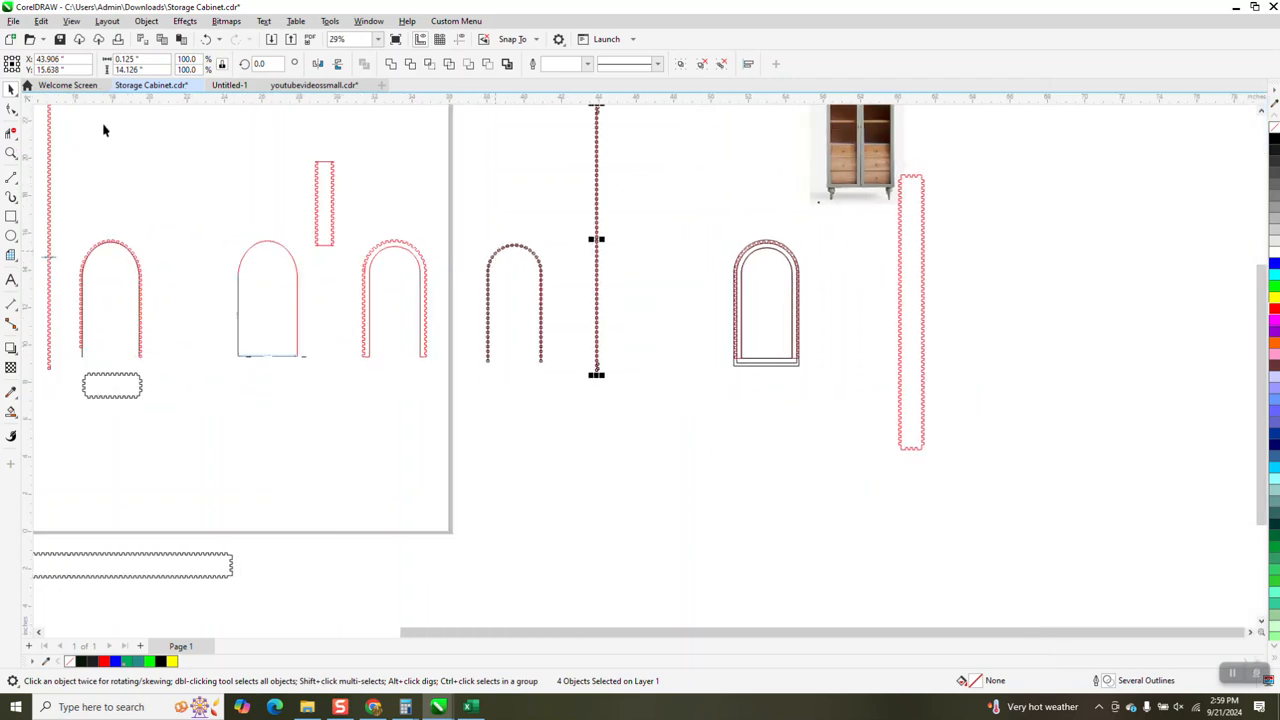
Step: Ungroup all the squares in the vertical row so each one is a separate object
left_click(11, 153)
scroll(580, 200, "down", 1)
left_click_drag(567, 178, 647, 344)
left_click(10, 88)
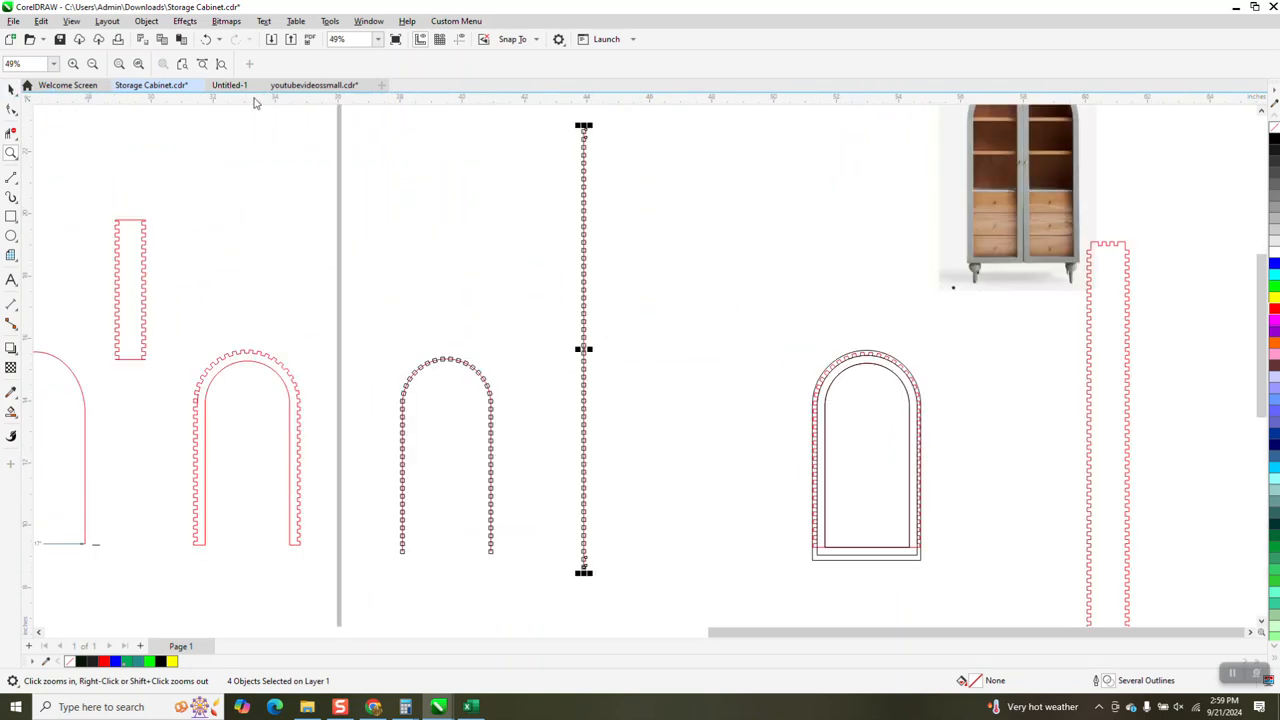
left_click(150, 21)
mouse_move(174, 259)
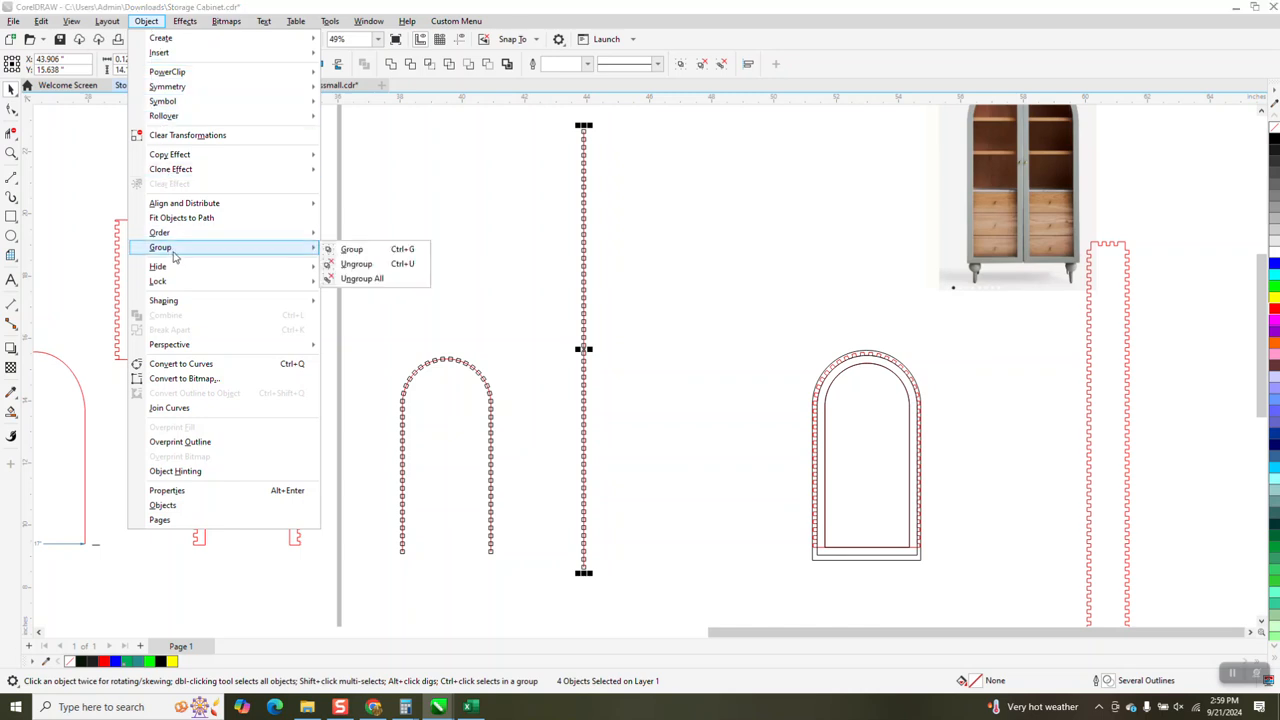
left_click(341, 293)
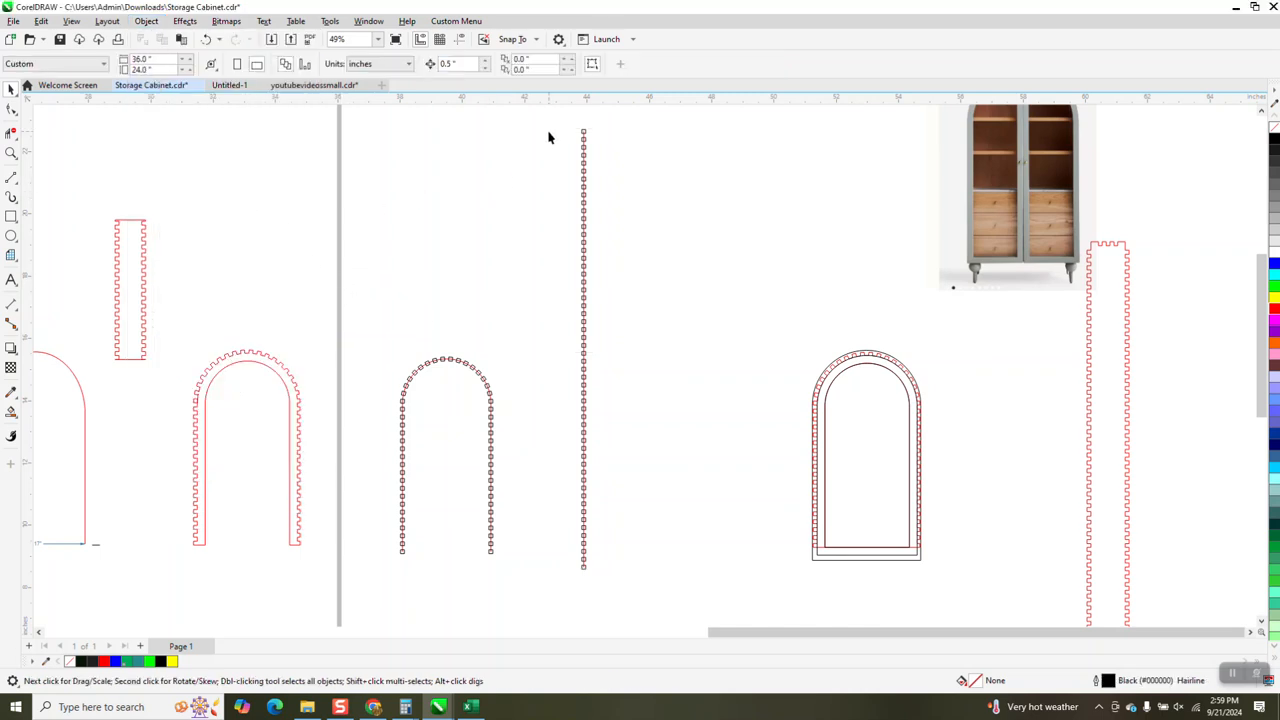
left_click_drag(624, 417, 655, 586)
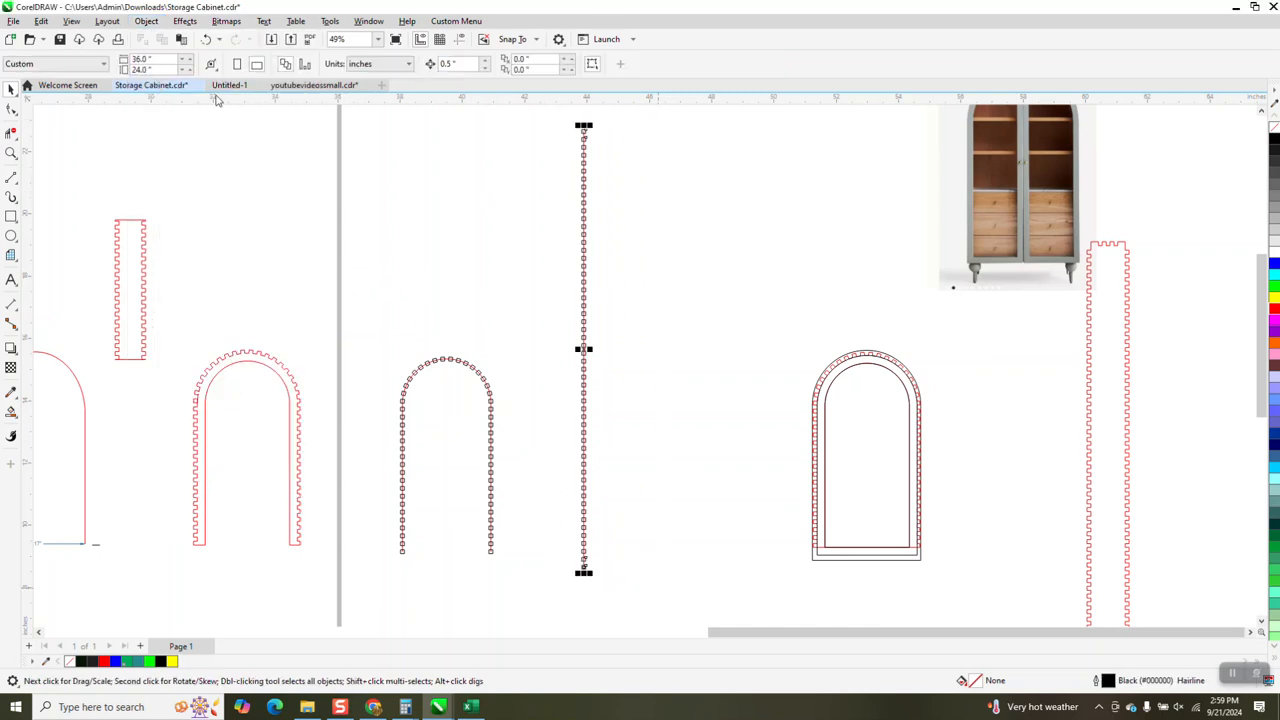
left_click(147, 21)
mouse_move(300, 247)
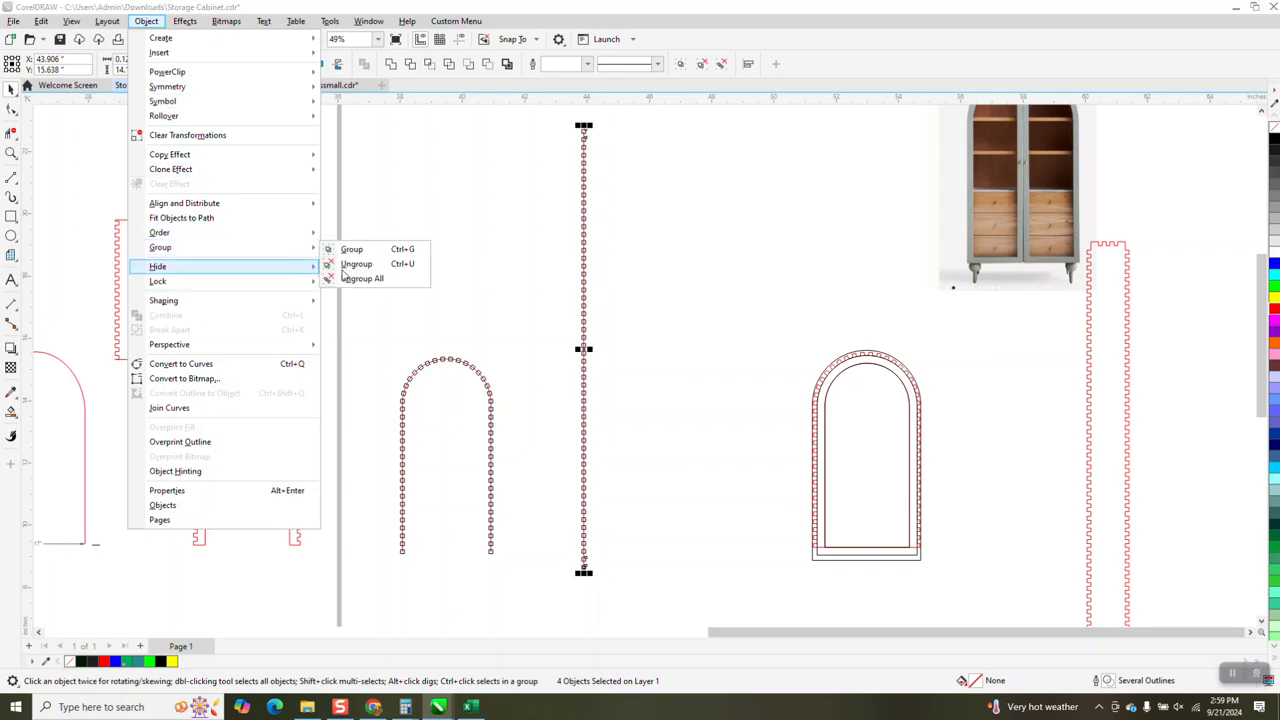
left_click(365, 284)
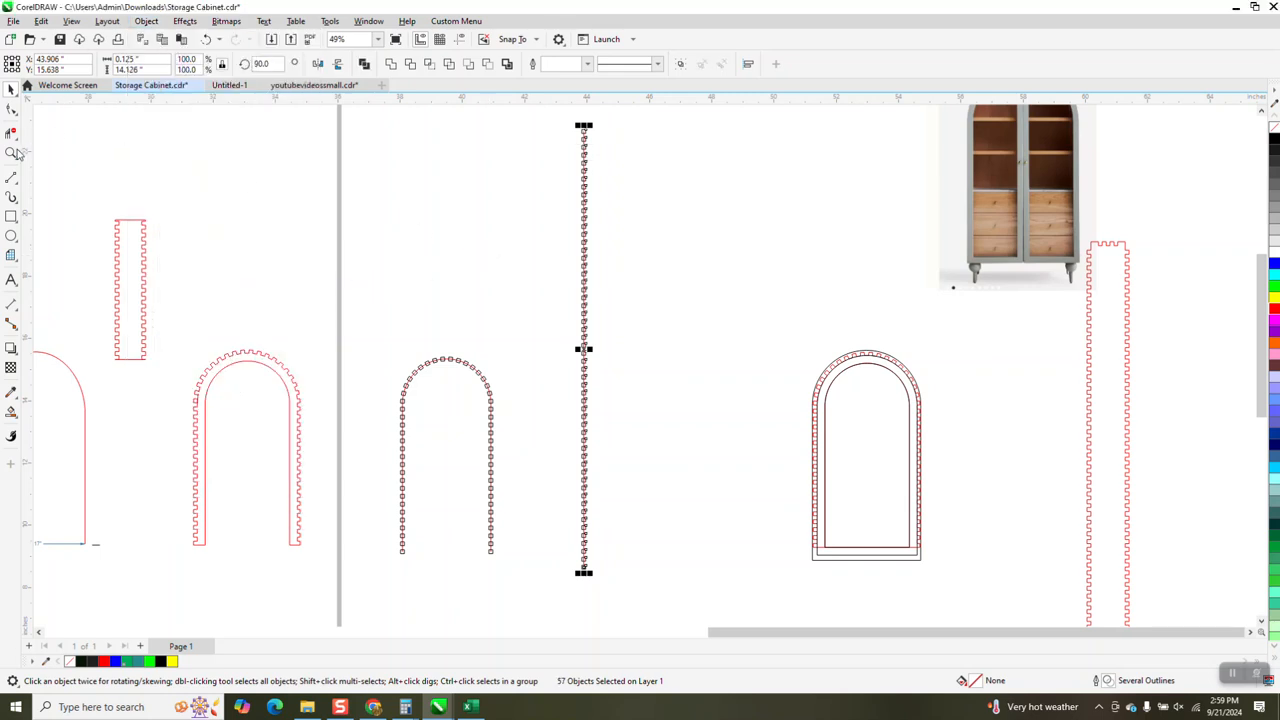
Step: Extend the upper end of the vertical red line to the outer edge of the row's top square
left_click(11, 152)
left_click_drag(557, 124, 679, 180)
left_click(10, 89)
left_click(368, 174)
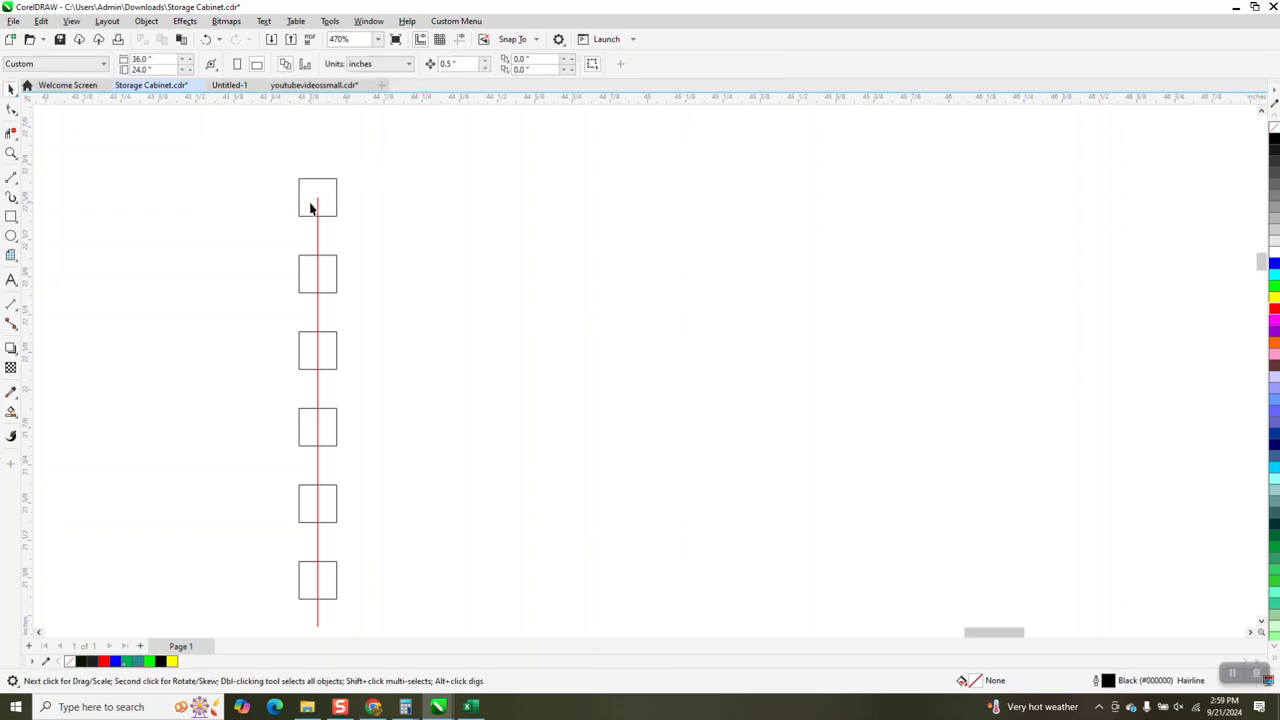
left_click(318, 207)
left_click(11, 110)
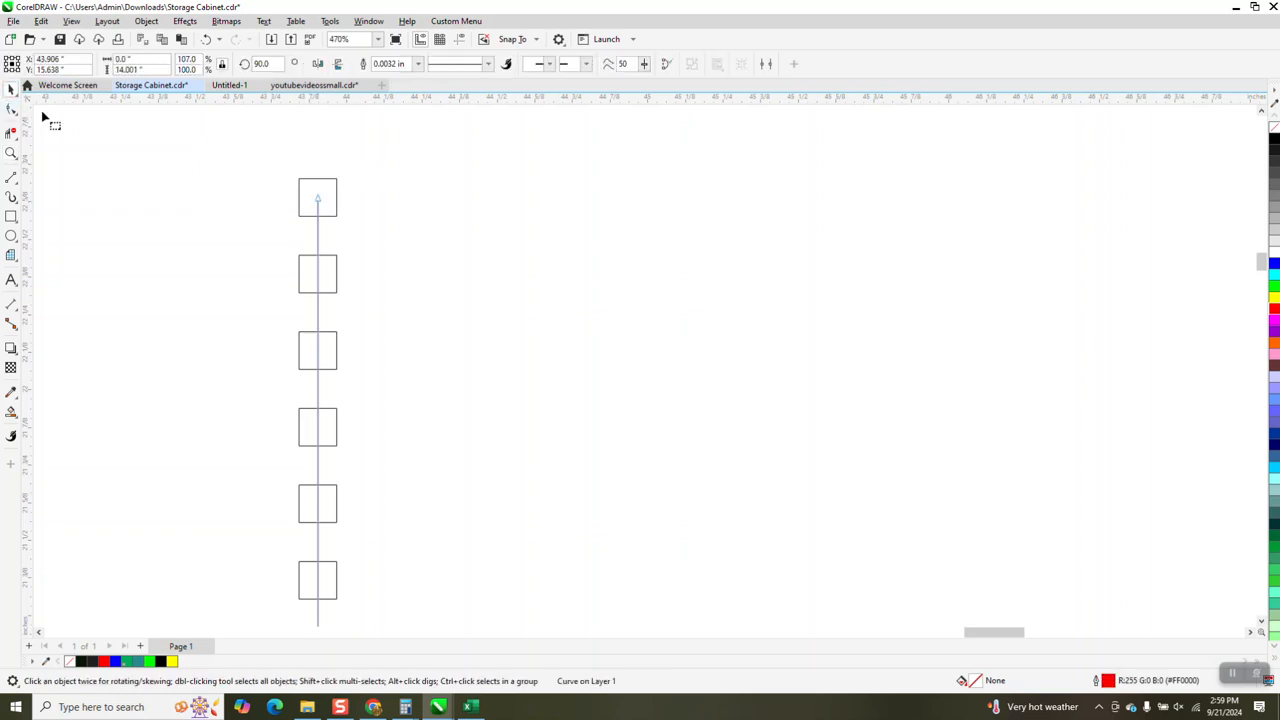
left_click_drag(318, 199, 318, 180)
Step: Extend the lower end of the vertical red line 0.063 inches to the bottom edge of the lowest square and deselect it
scroll(371, 130, "down", 1)
scroll(368, 133, "down", 5)
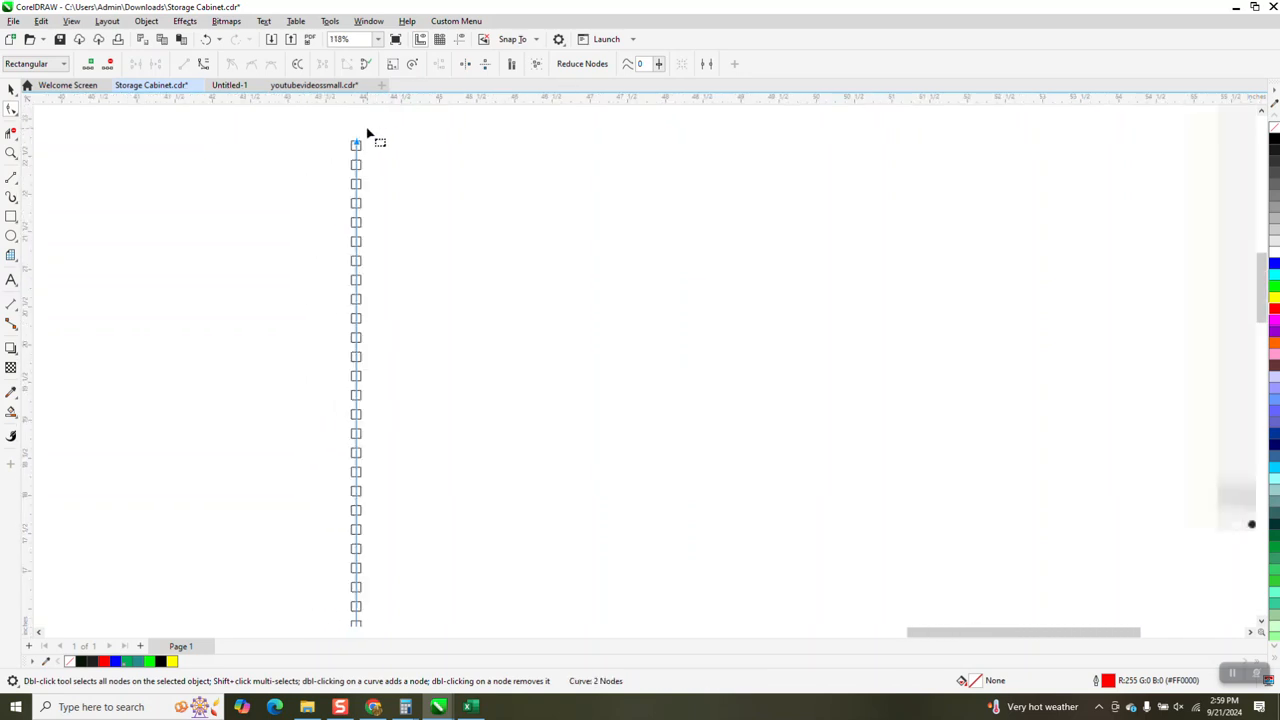
left_click(10, 153)
left_click_drag(303, 574, 457, 609)
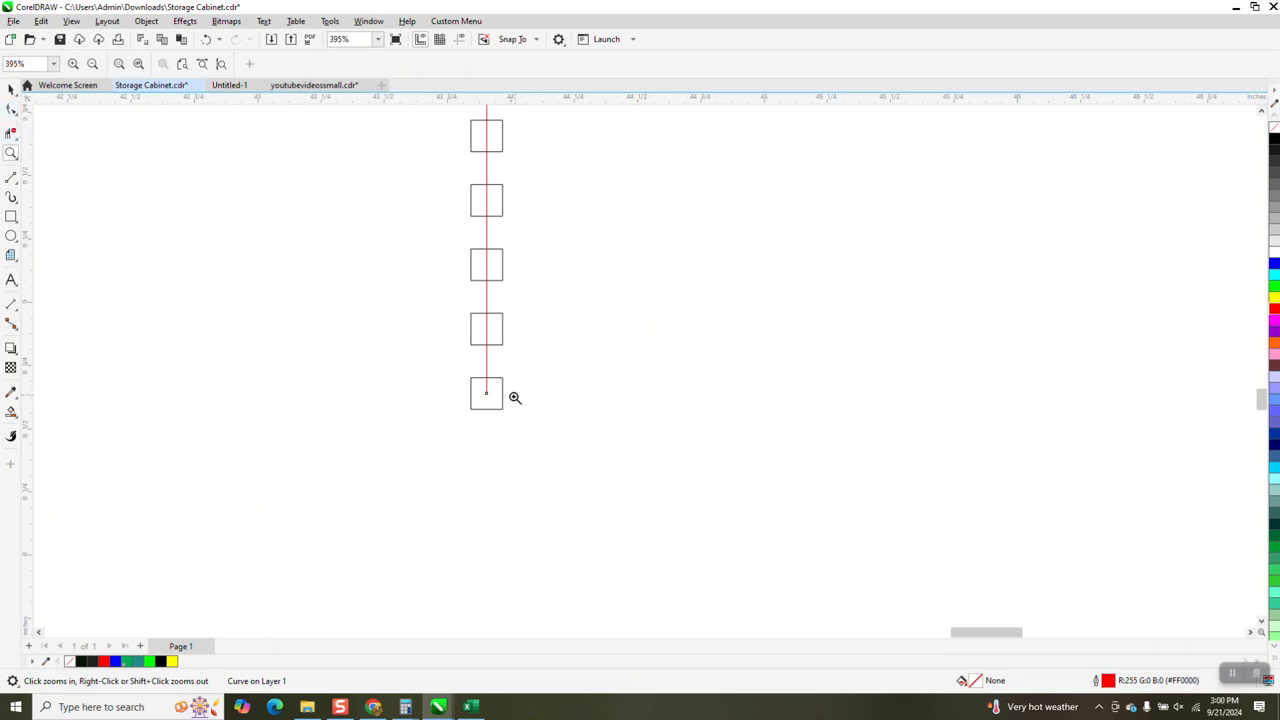
left_click(11, 108)
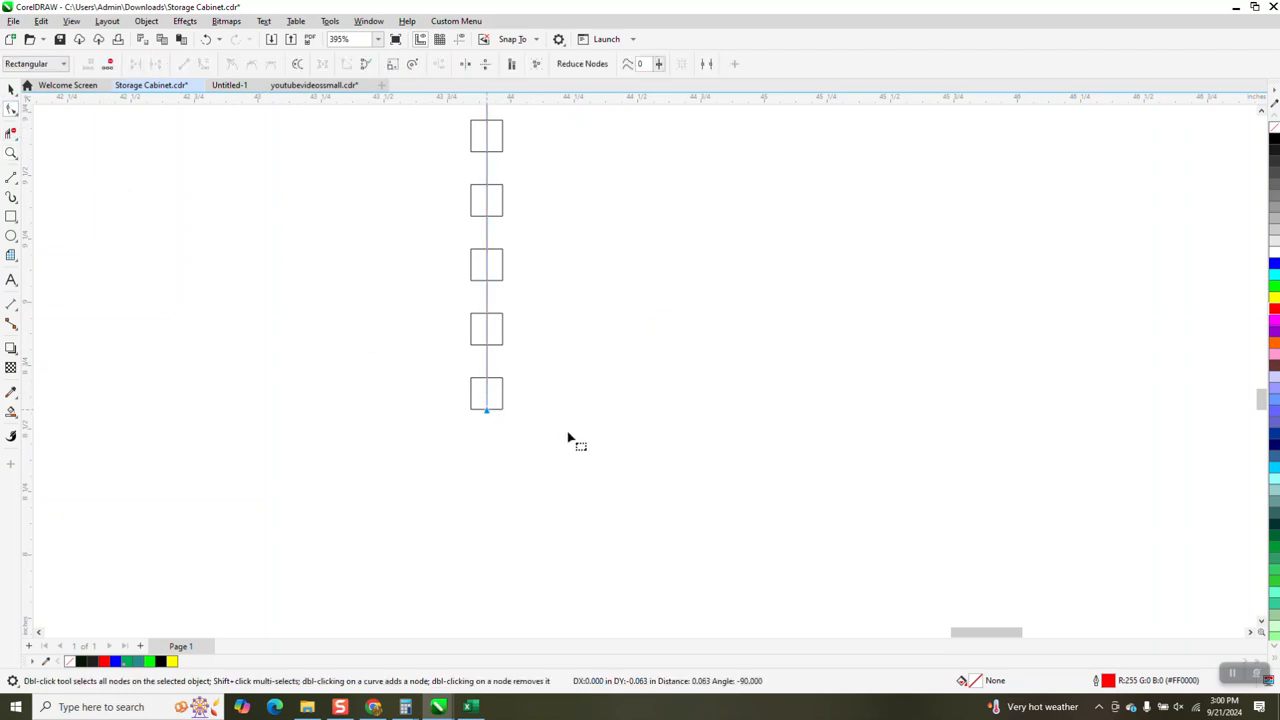
scroll(396, 434, "down", 2)
scroll(396, 434, "down", 6)
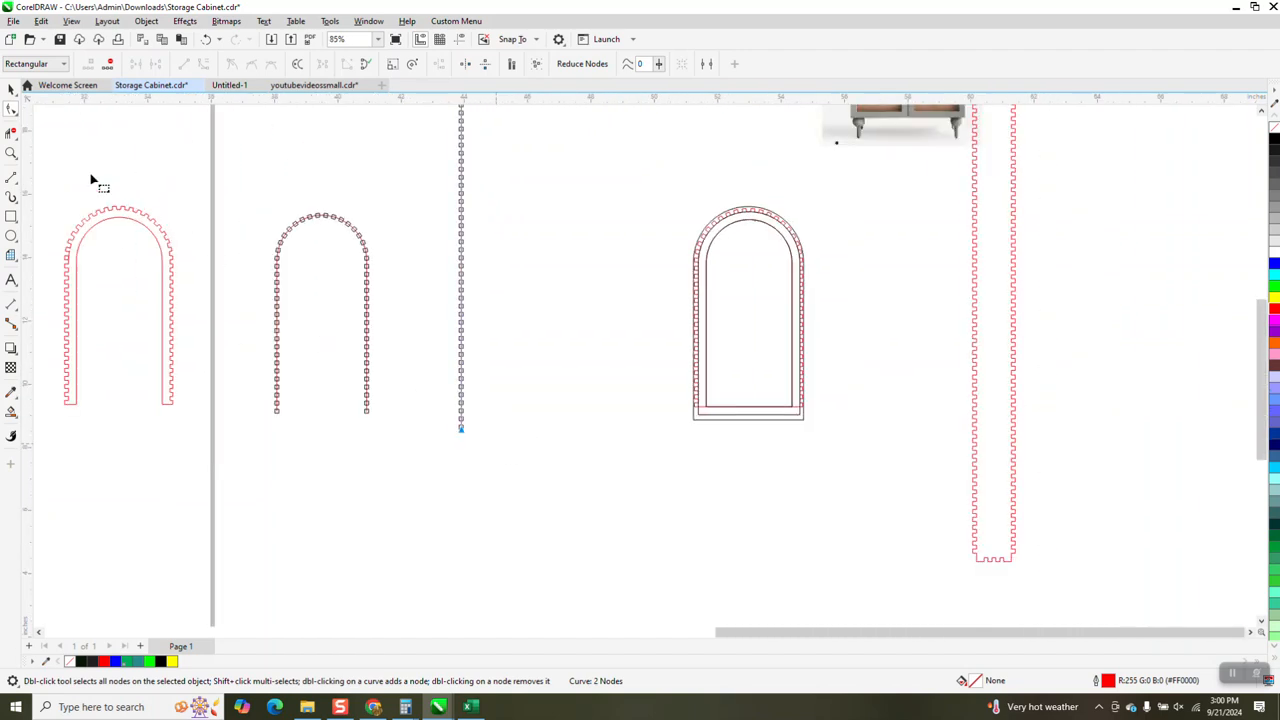
left_click(11, 88)
left_click(597, 203)
scroll(540, 286, "down", 2)
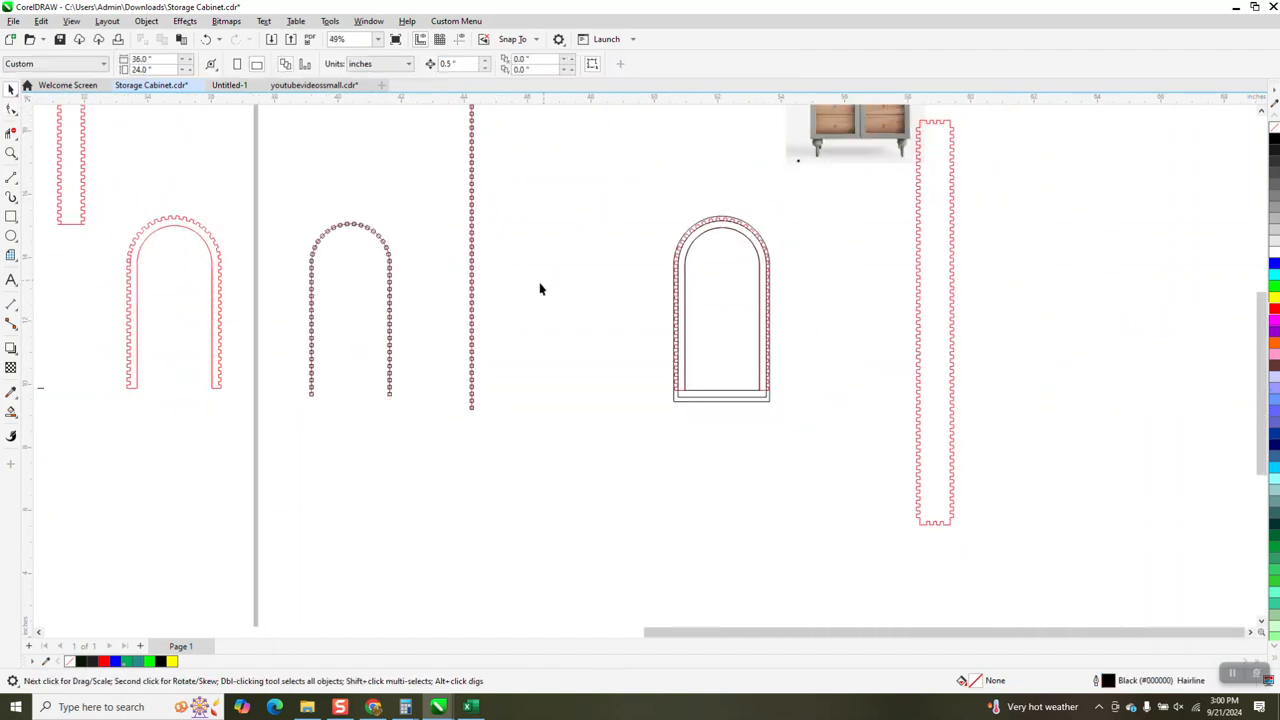
scroll(529, 200, "down", 2)
left_click(12, 151)
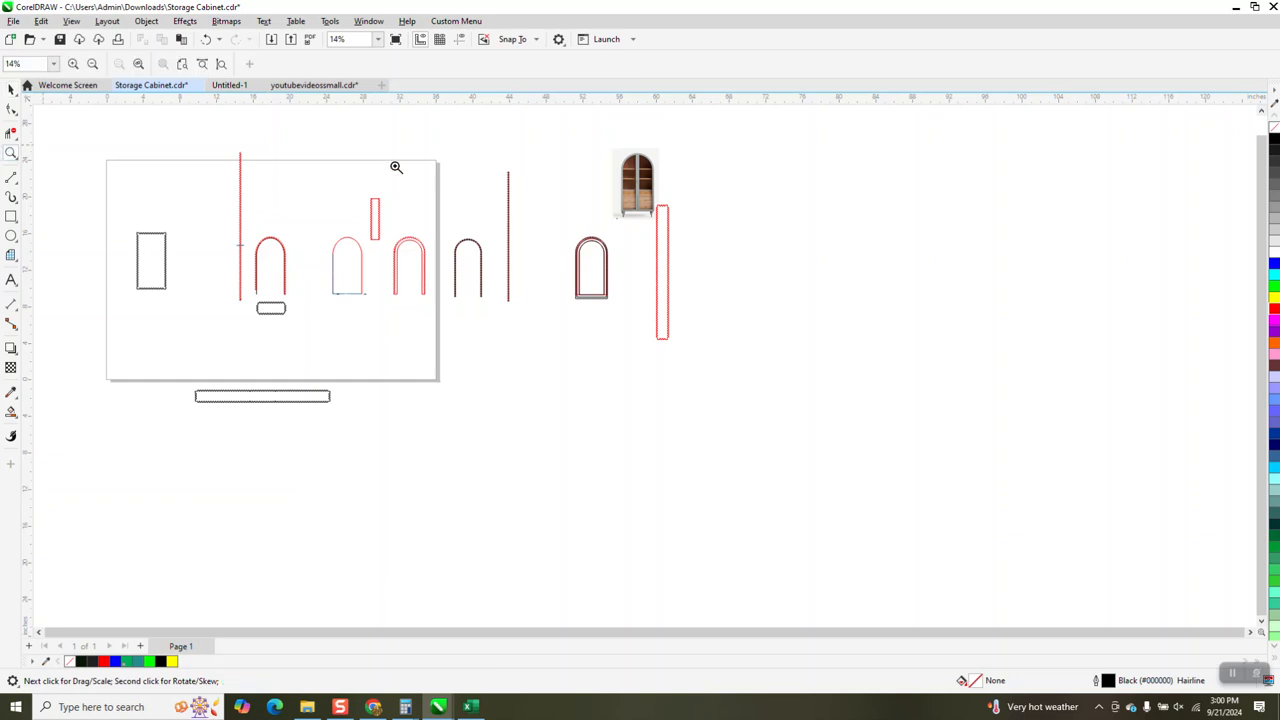
left_click_drag(503, 163, 576, 340)
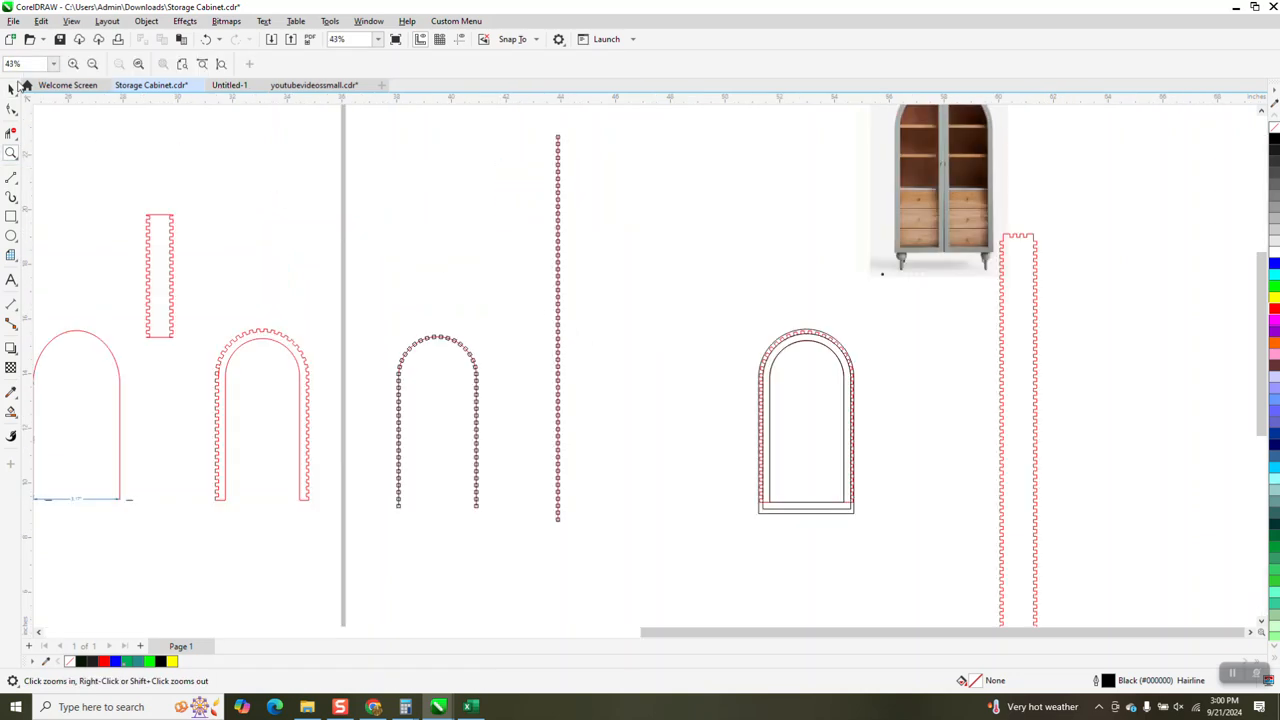
Step: Nudge the vertical red line right from the middle of the square row onto the squares' outer right edge
left_click(11, 89)
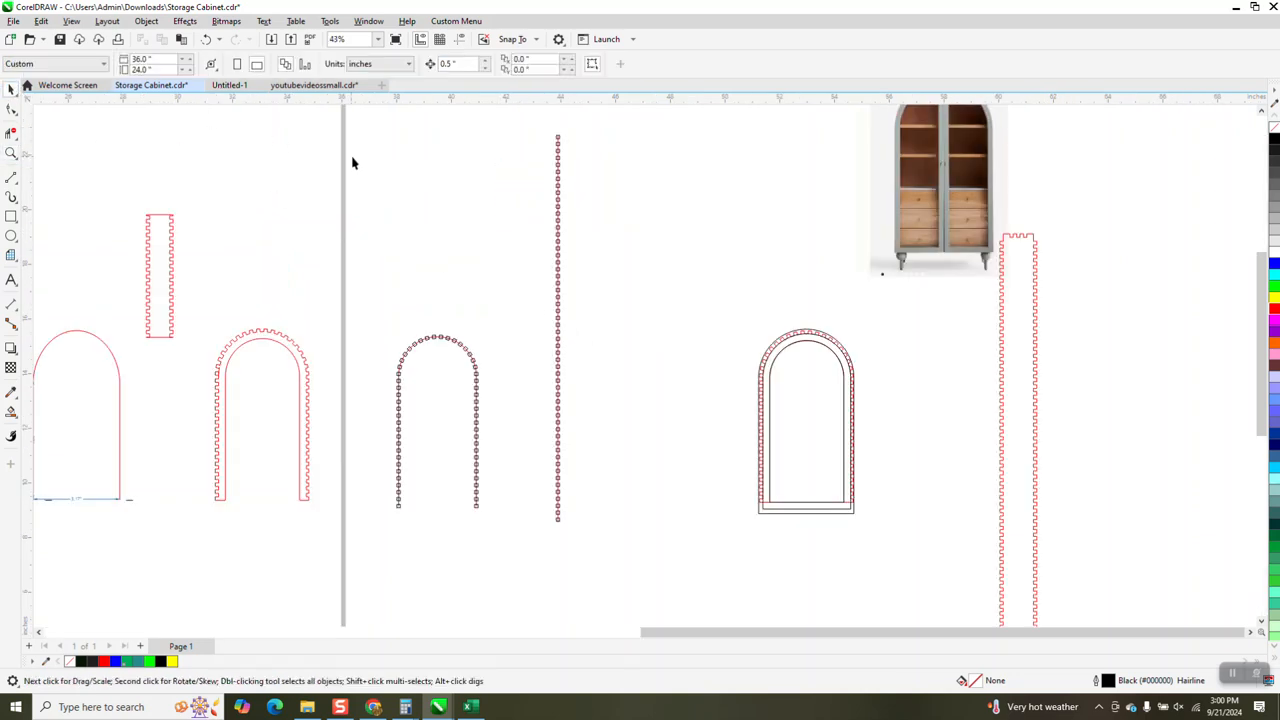
double_click(441, 64)
type("1")
left_click(558, 141)
key("Right")
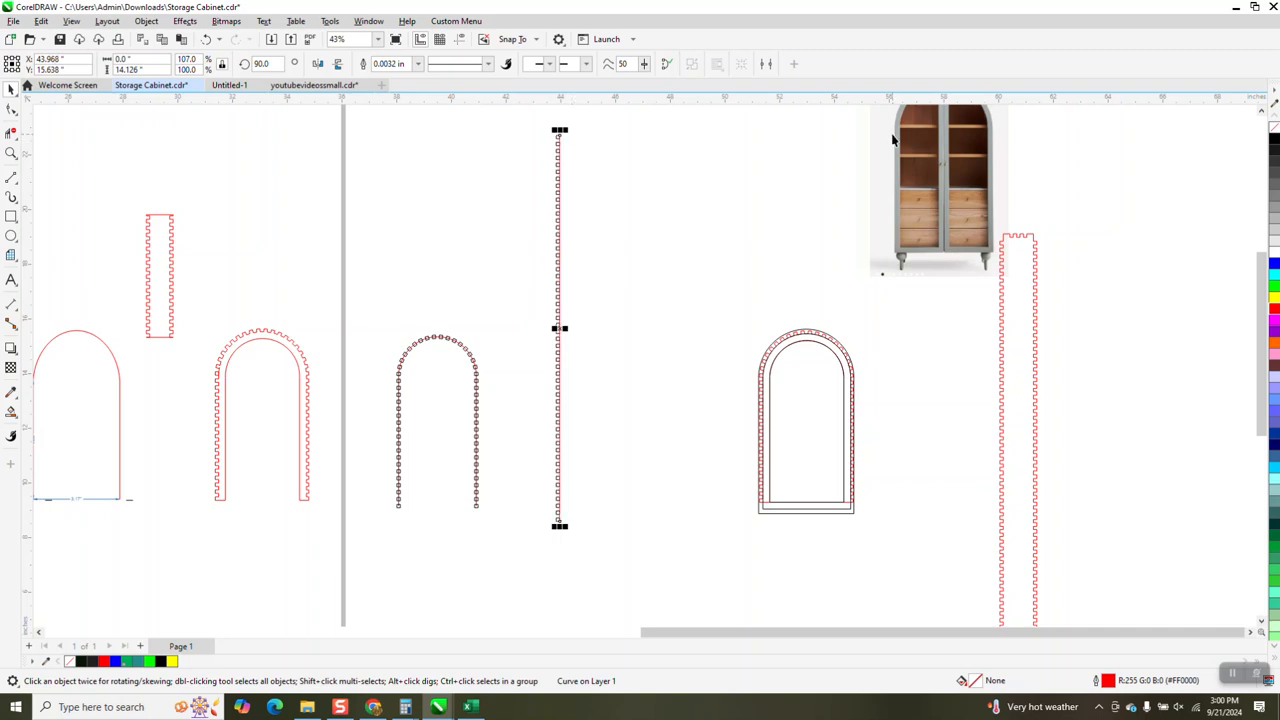
left_click(11, 152)
left_click_drag(523, 129, 600, 183)
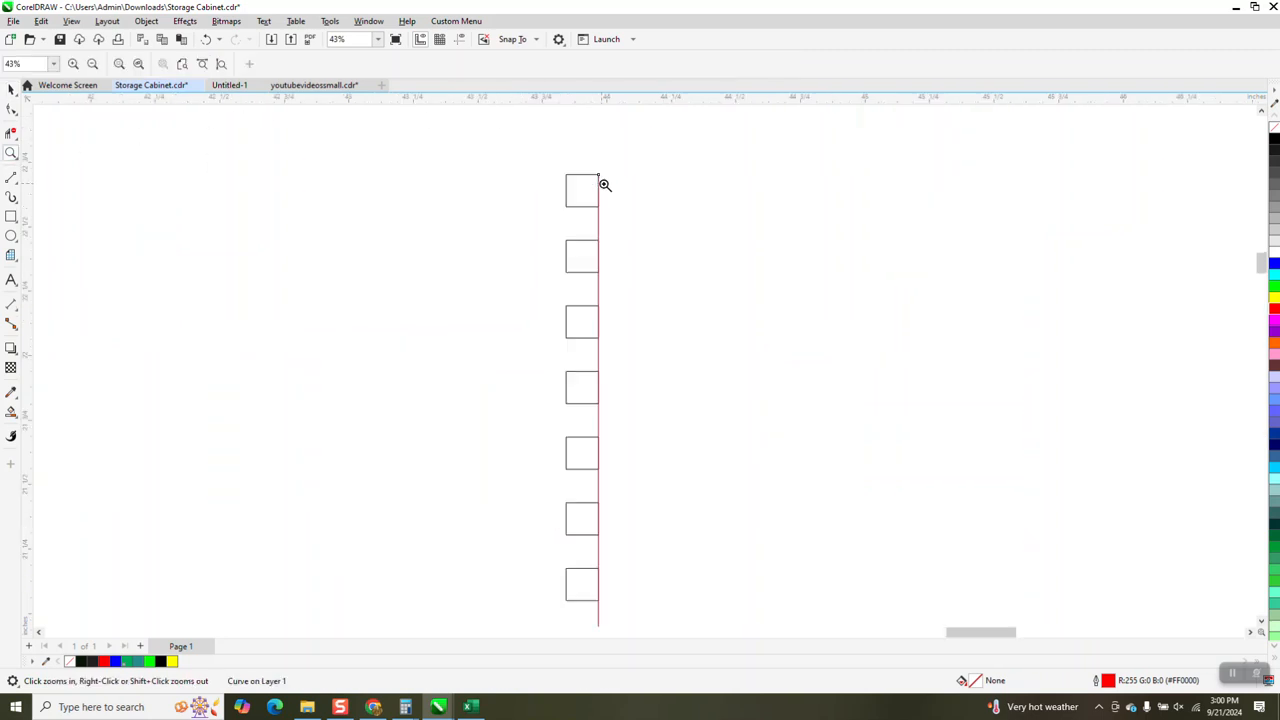
scroll(505, 166, "down", 8)
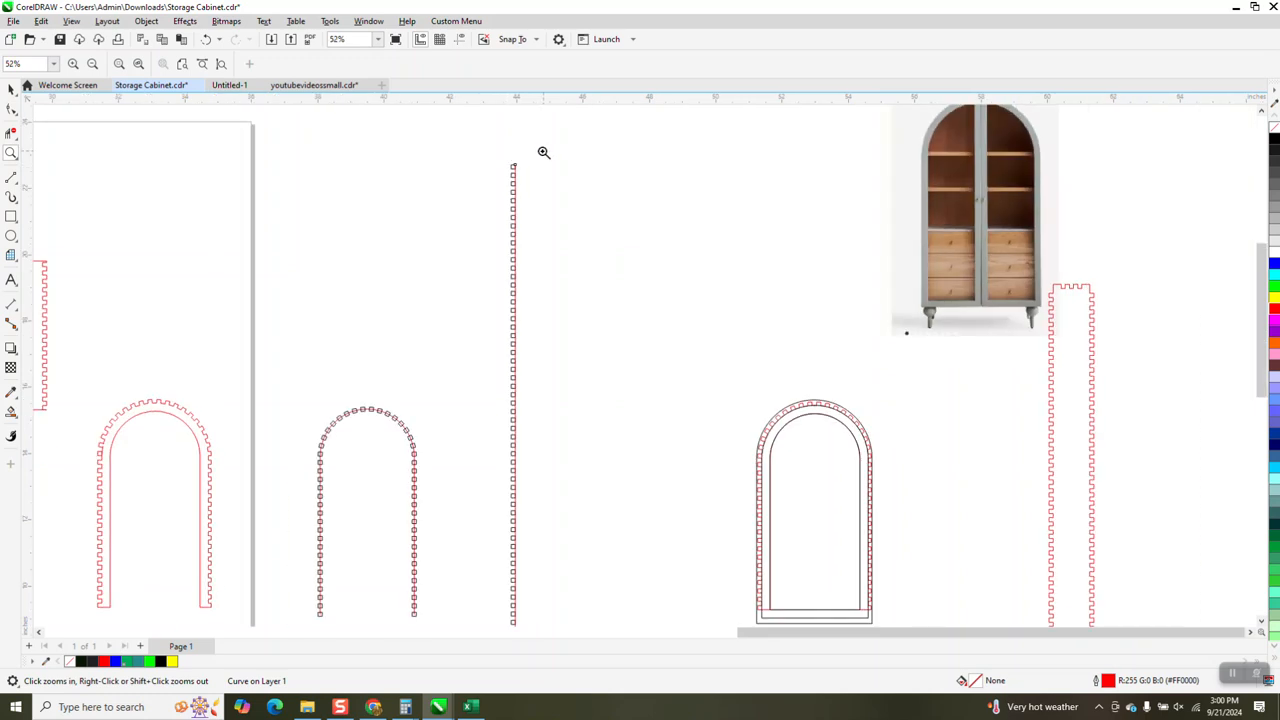
scroll(501, 158, "down", 2)
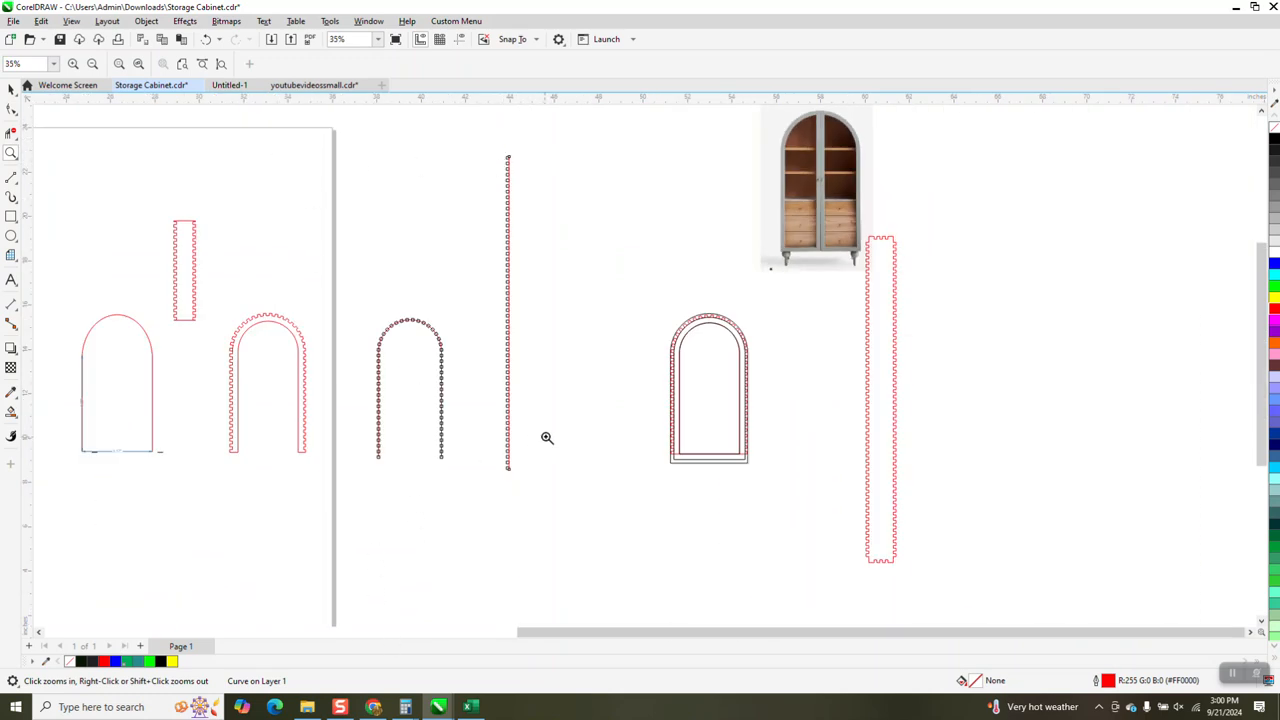
Step: Select the vertical red line together with its row of squares and group them
left_click(11, 89)
left_click(46, 91)
left_click_drag(461, 140, 562, 510)
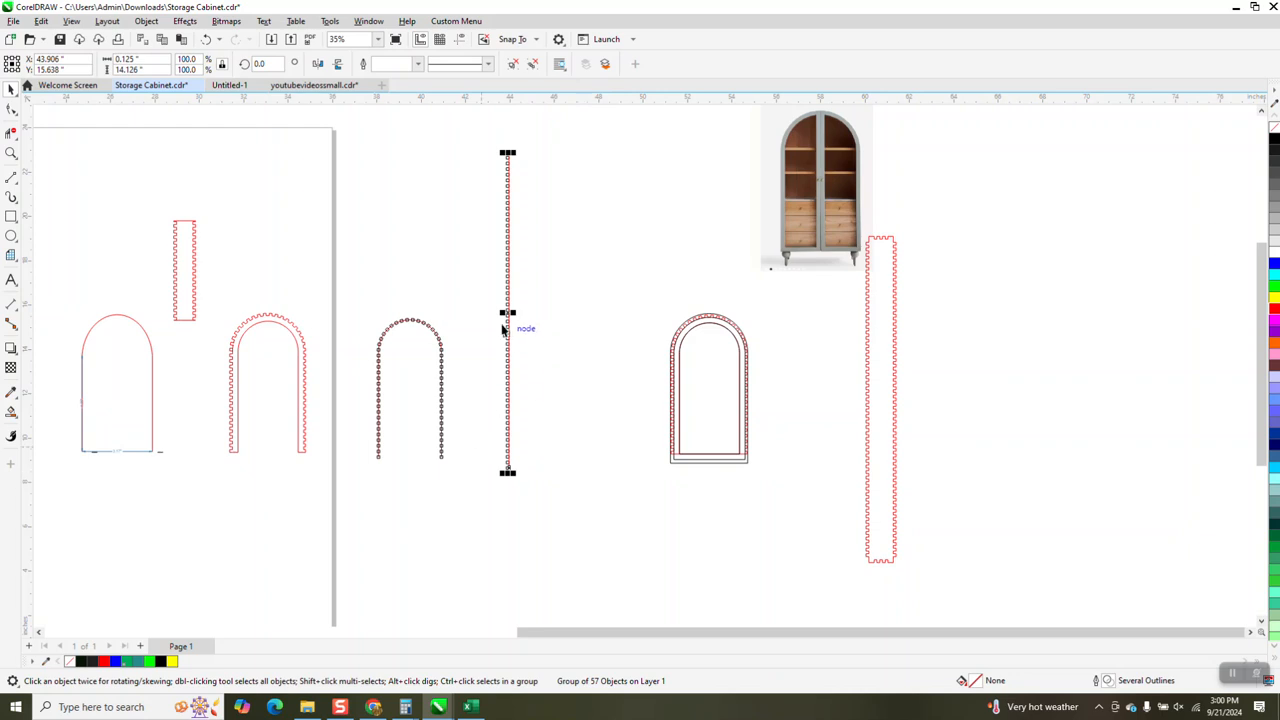
Step: Set the nudge distance to 1 inch and move the grouped line and squares one inch to the right
left_click(409, 137)
left_click(466, 61)
type("1")
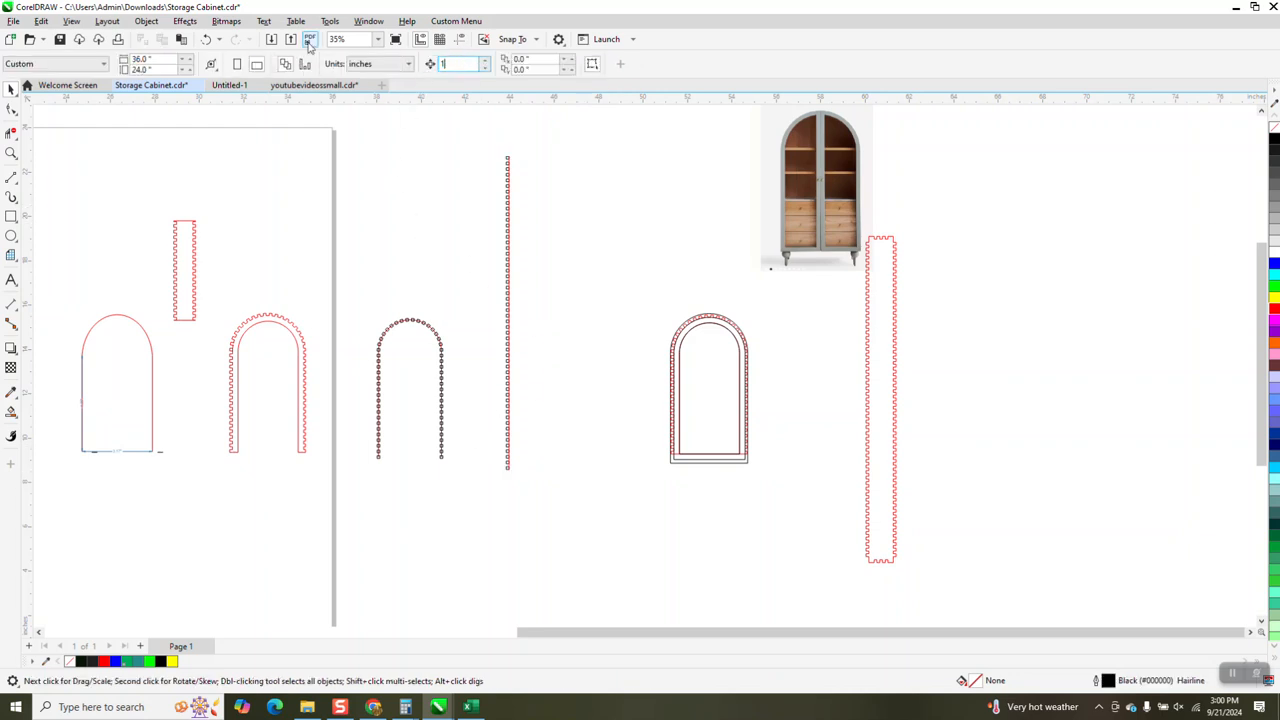
left_click(506, 172)
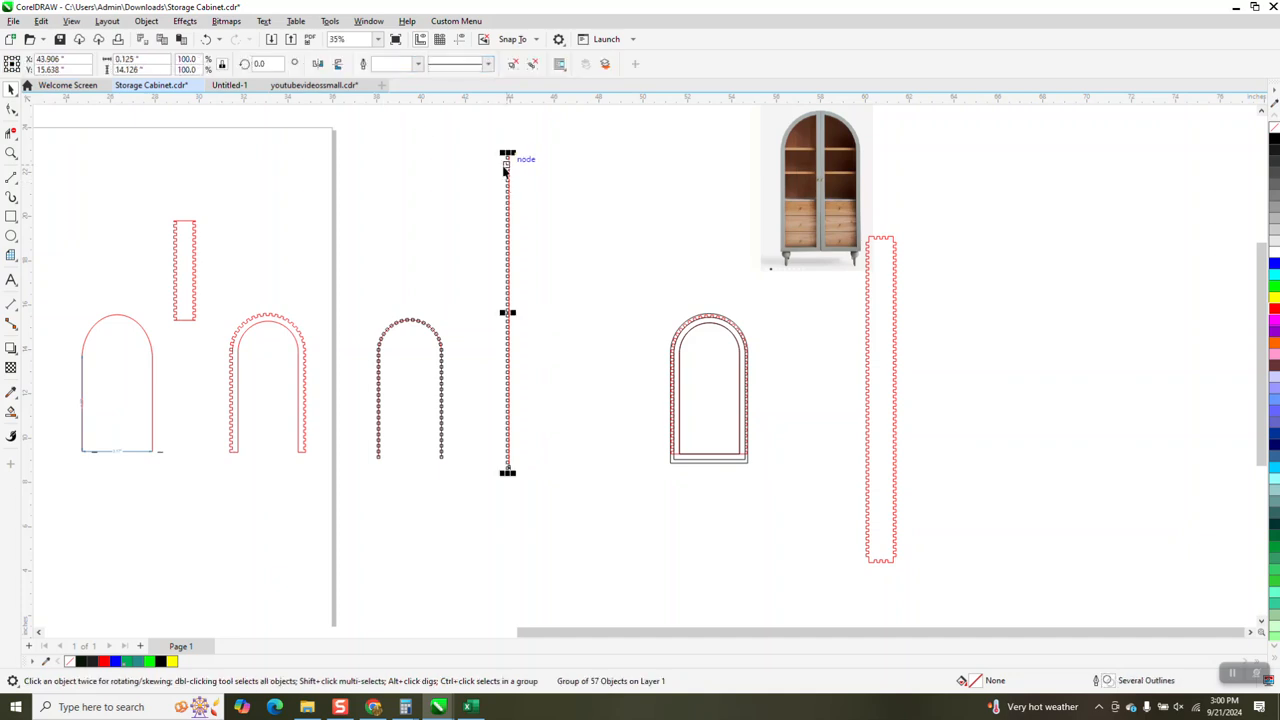
key("Right")
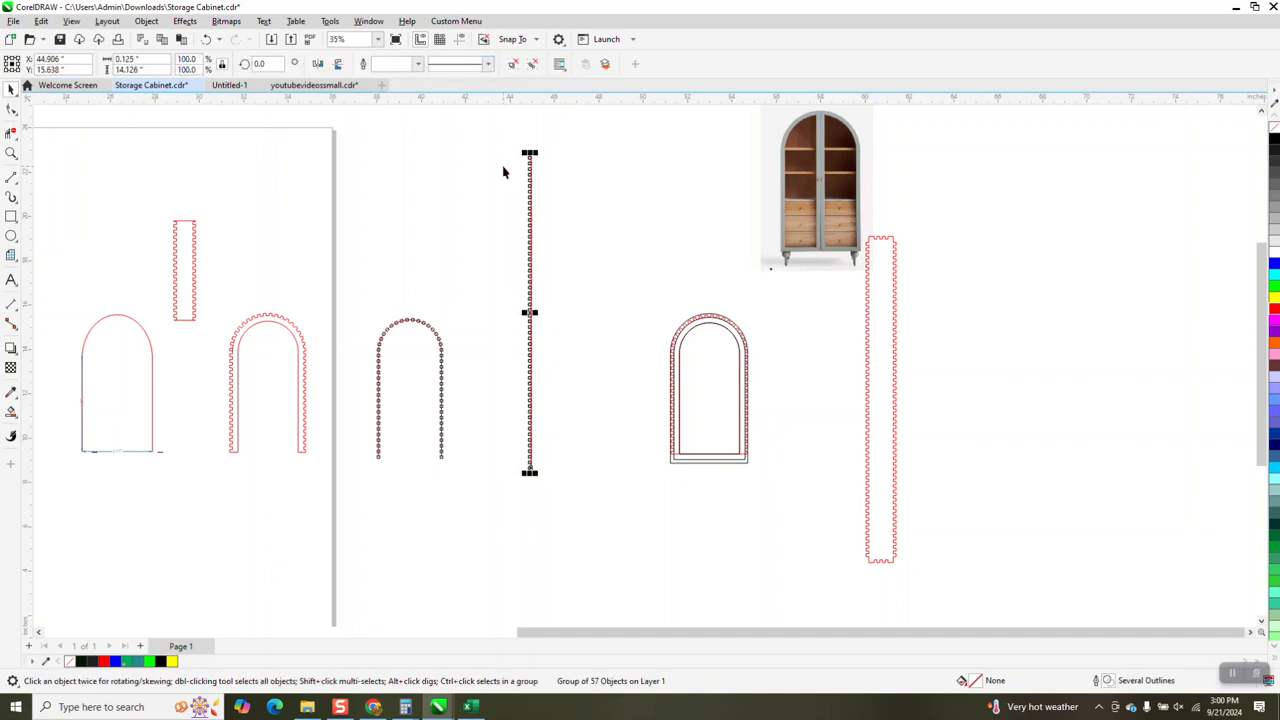
Step: Duplicate the grouped row 1 inch to the right and mirror the copy horizontally so its squares face outward
key("Right")
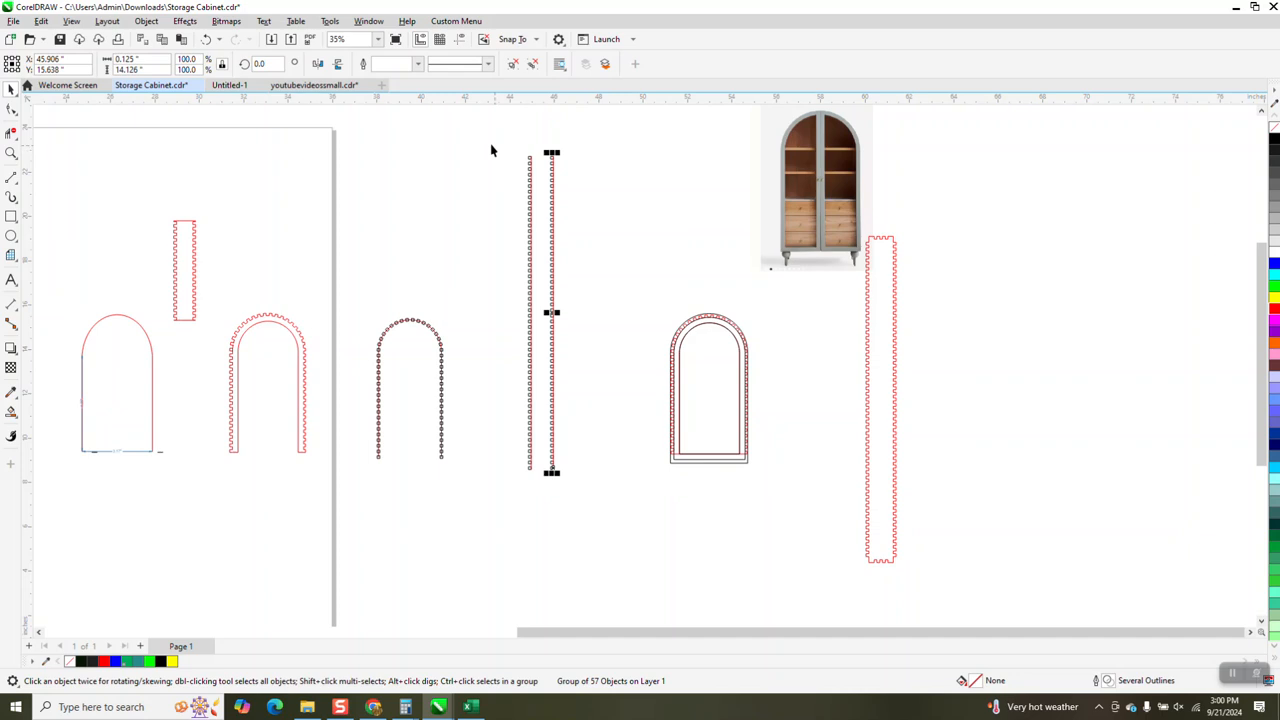
left_click(318, 65)
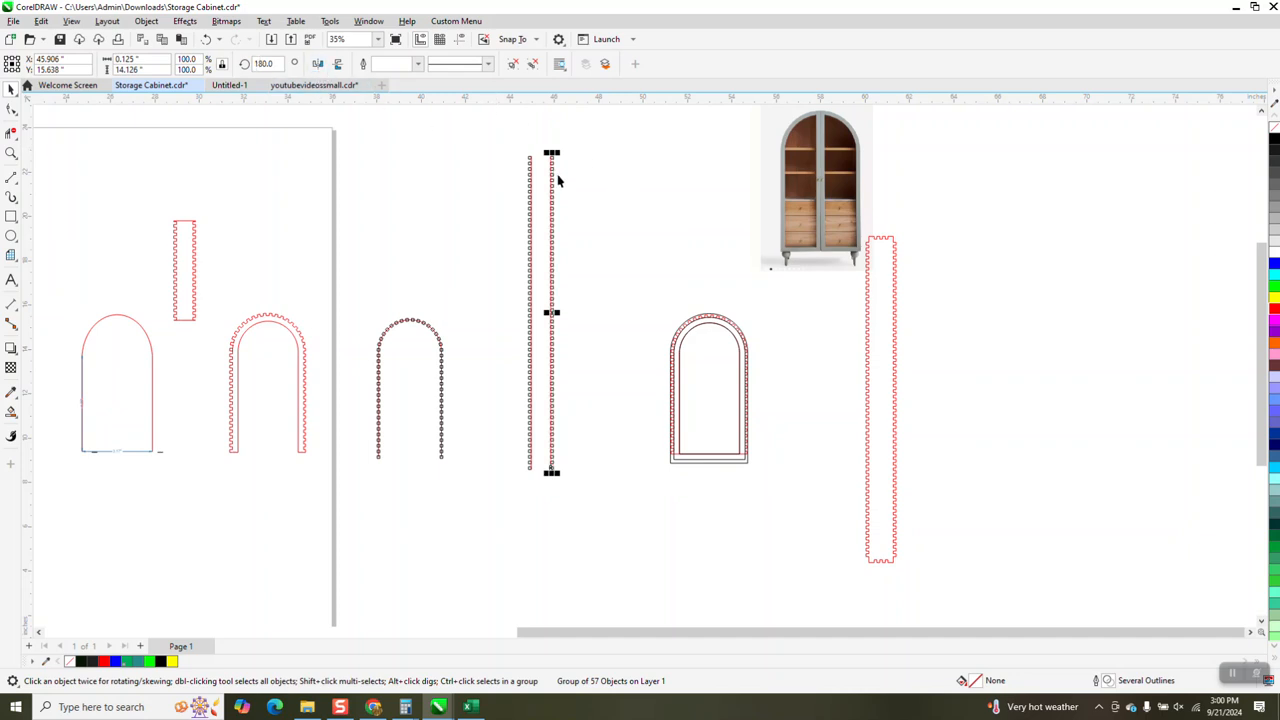
left_click(11, 153)
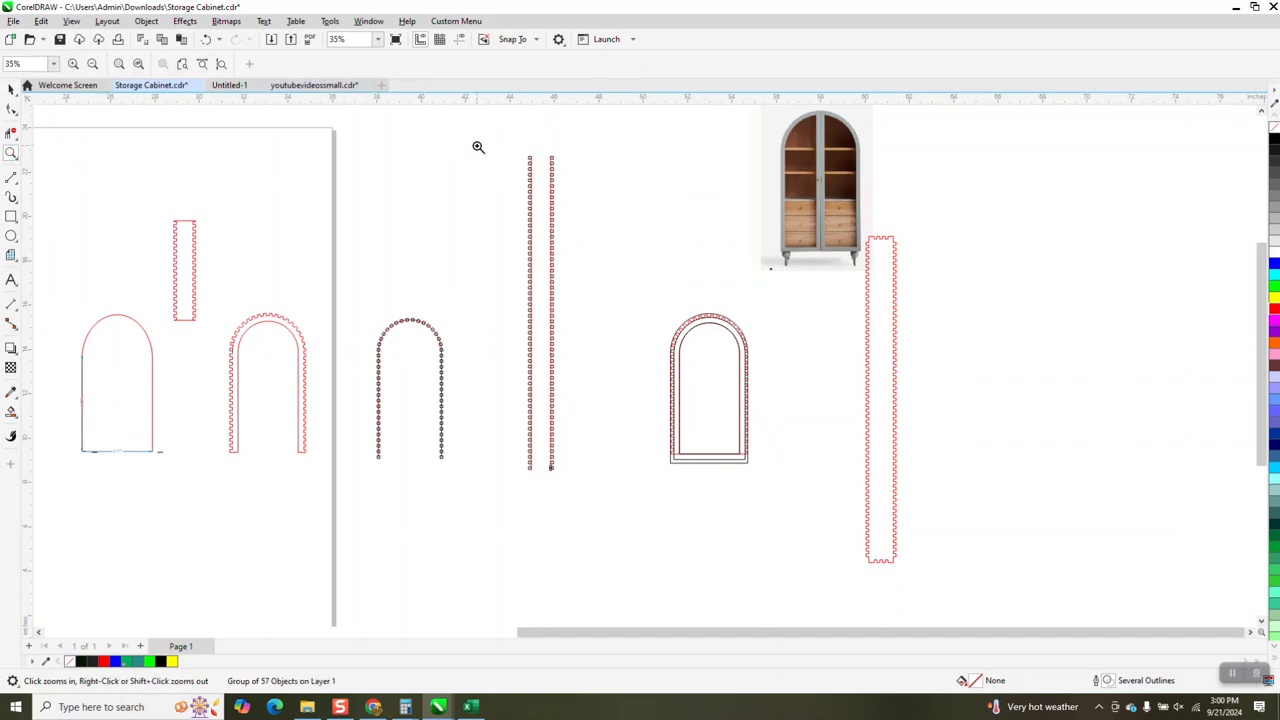
left_click_drag(597, 192, 598, 190)
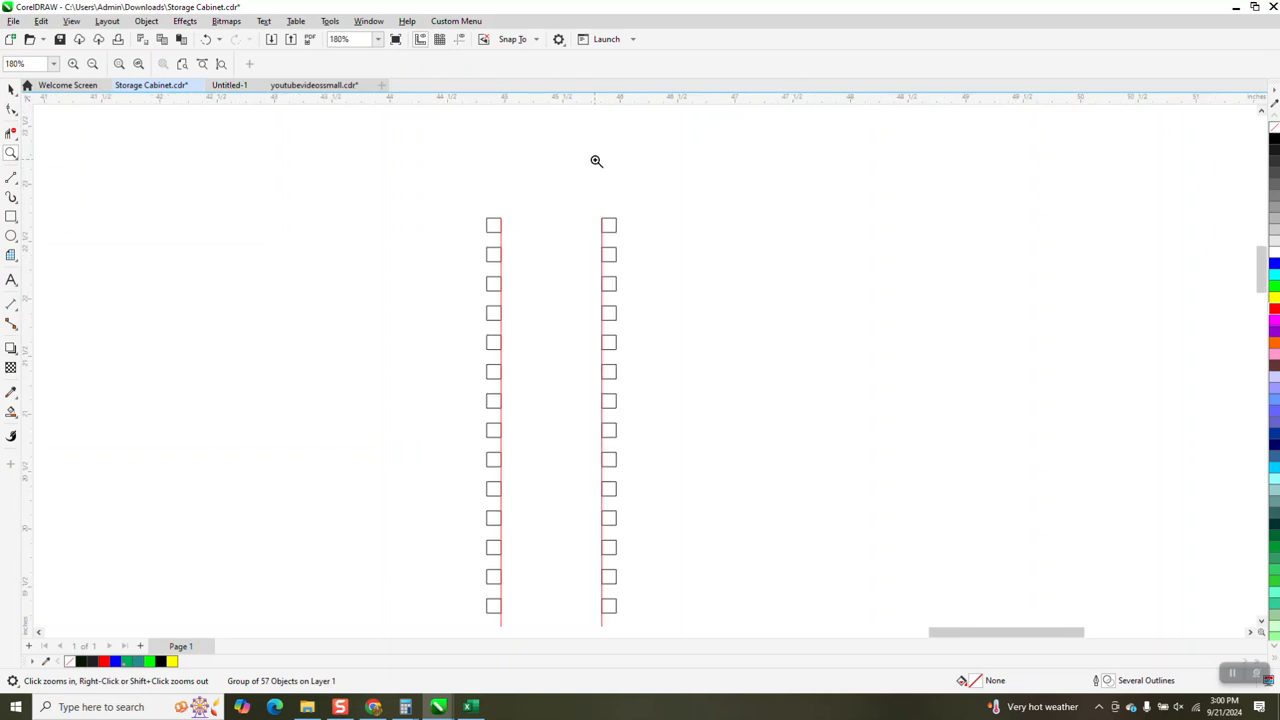
right_click(596, 161)
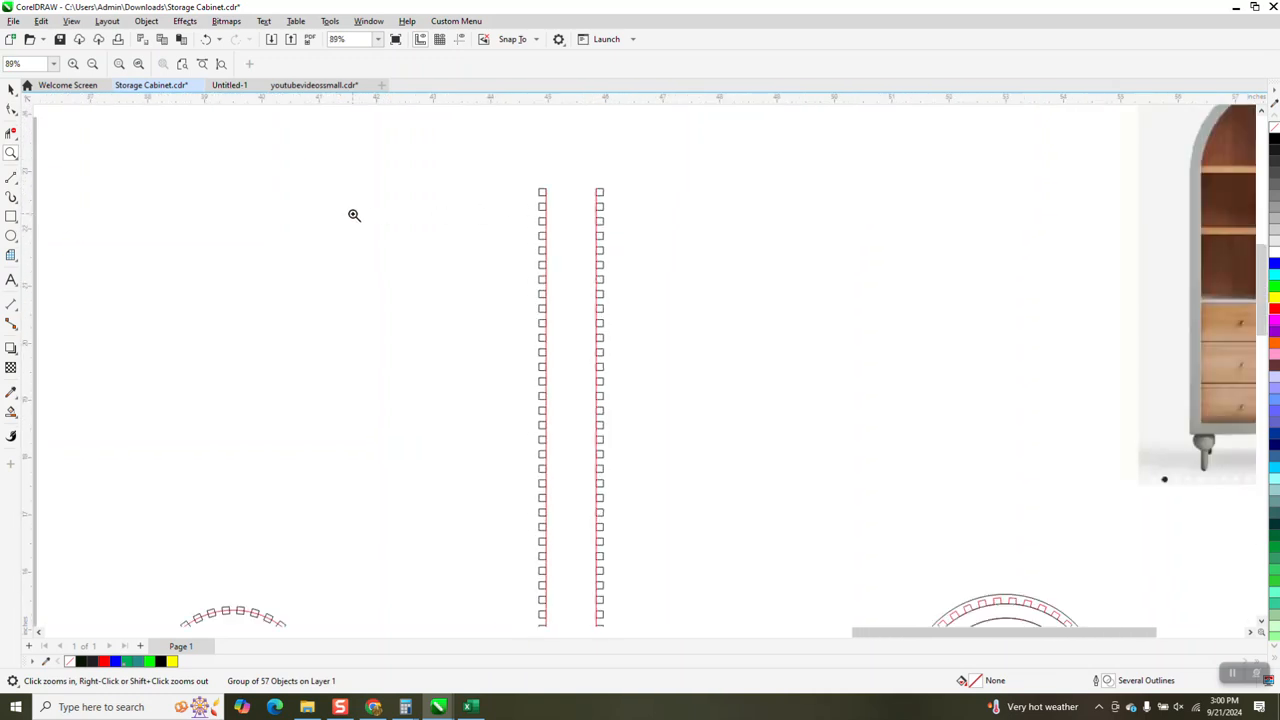
Step: Draw a 0.875-inch two-point line joining the upper ends of the two vertical red lines
left_click(17, 188)
left_click(52, 191)
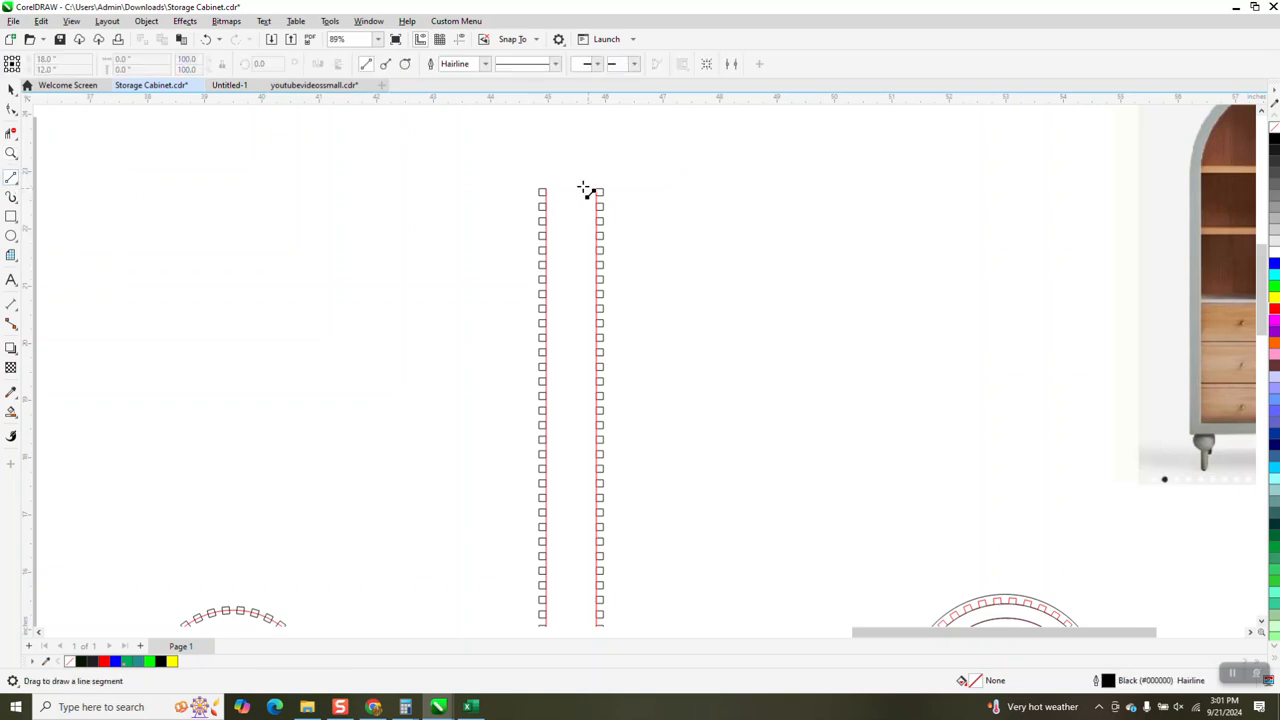
left_click(11, 153)
left_click_drag(485, 176, 673, 243)
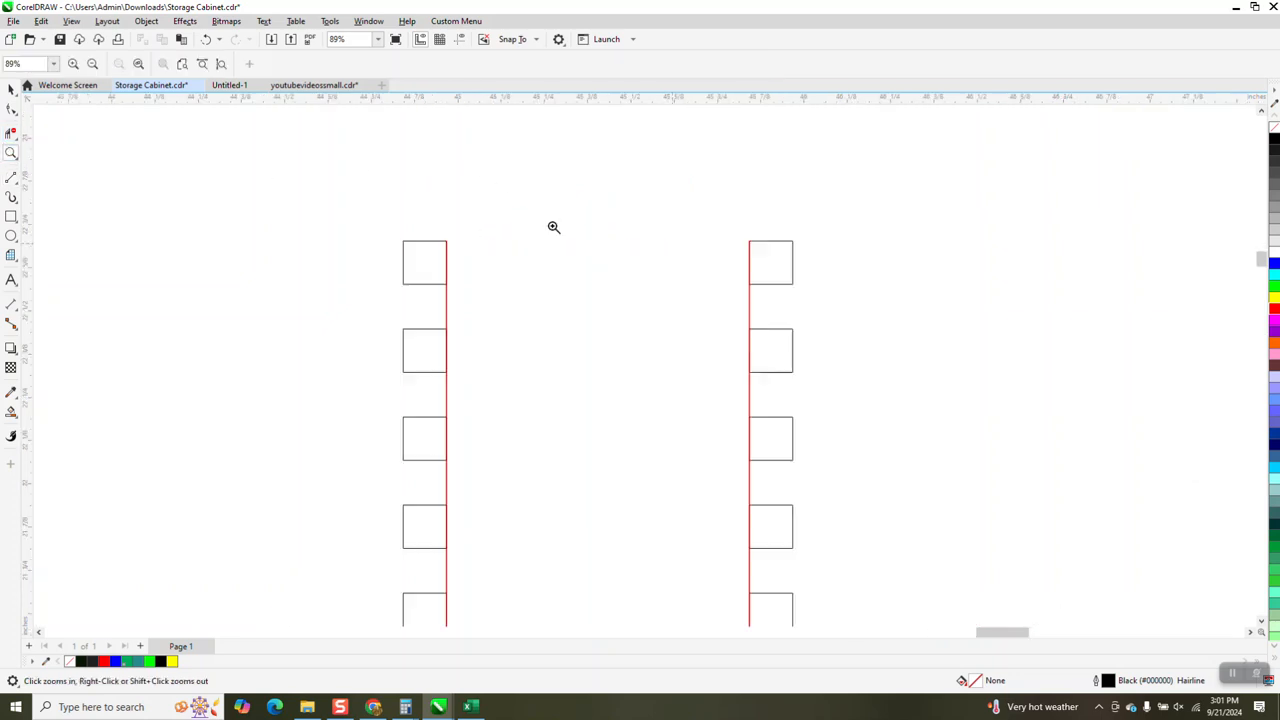
left_click(18, 186)
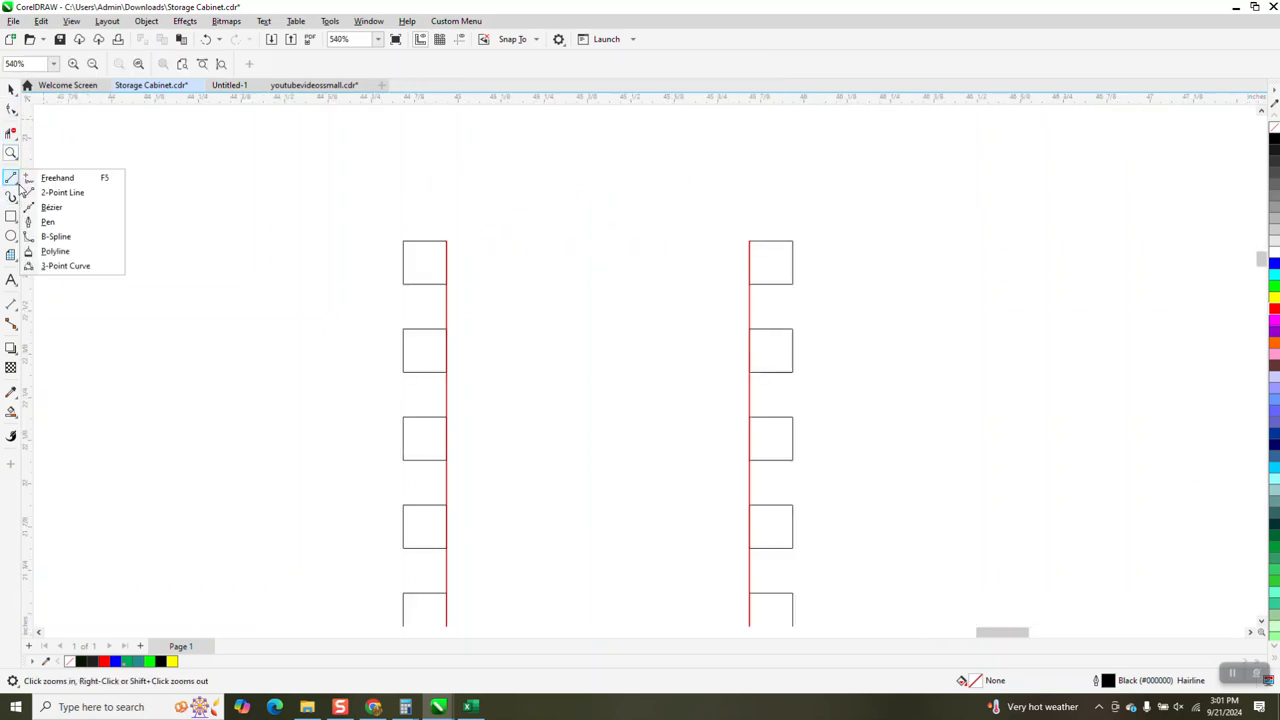
left_click(62, 192)
mouse_move(447, 244)
left_mouse_down()
mouse_move(651, 257)
mouse_move(749, 243)
left_mouse_up()
scroll(634, 181, "down", 2)
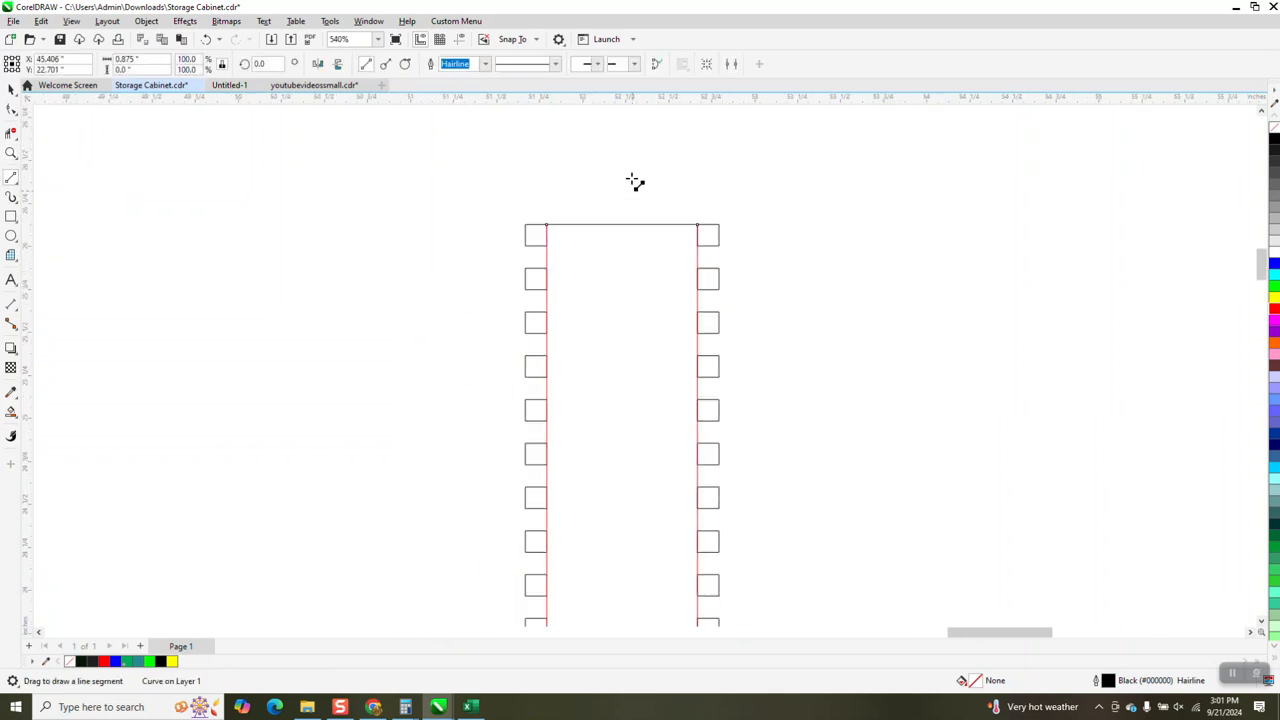
scroll(634, 181, "down", 7)
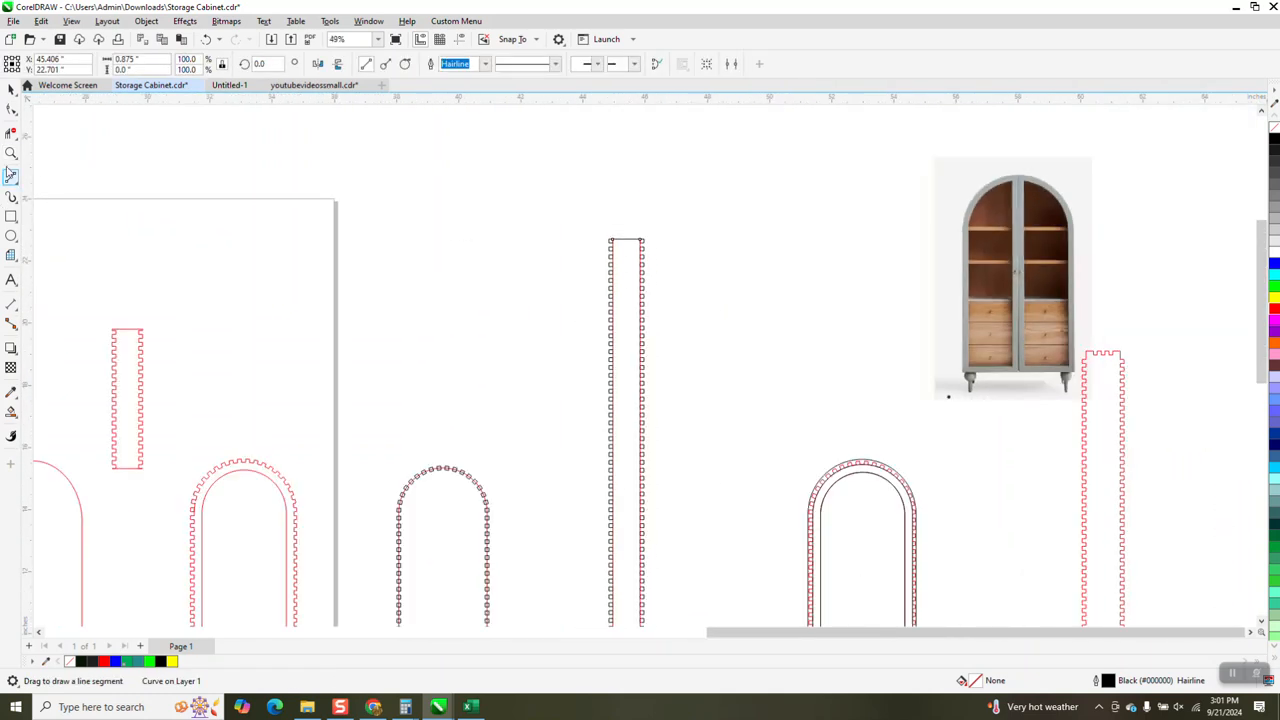
Step: Draw a 0.875-inch two-point line joining the lower ends of the two vertical red lines
left_click(11, 153)
right_click(562, 522)
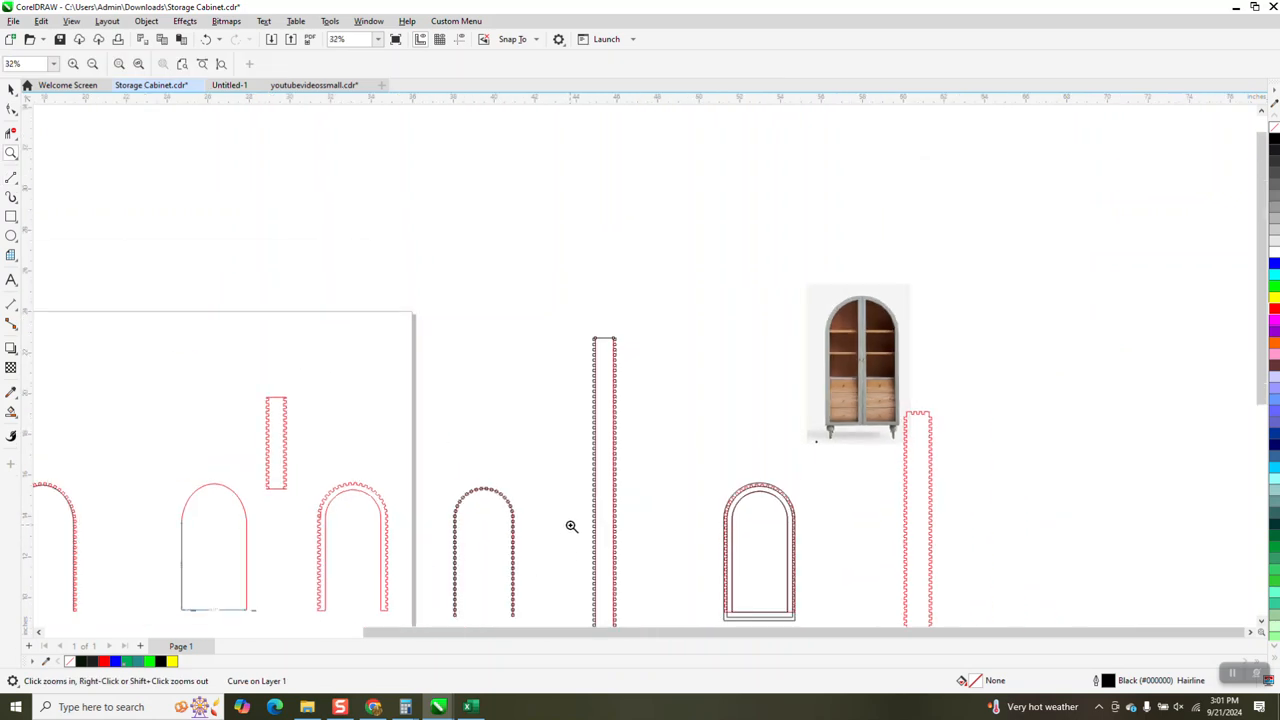
right_click(571, 526)
left_click_drag(574, 571, 623, 594)
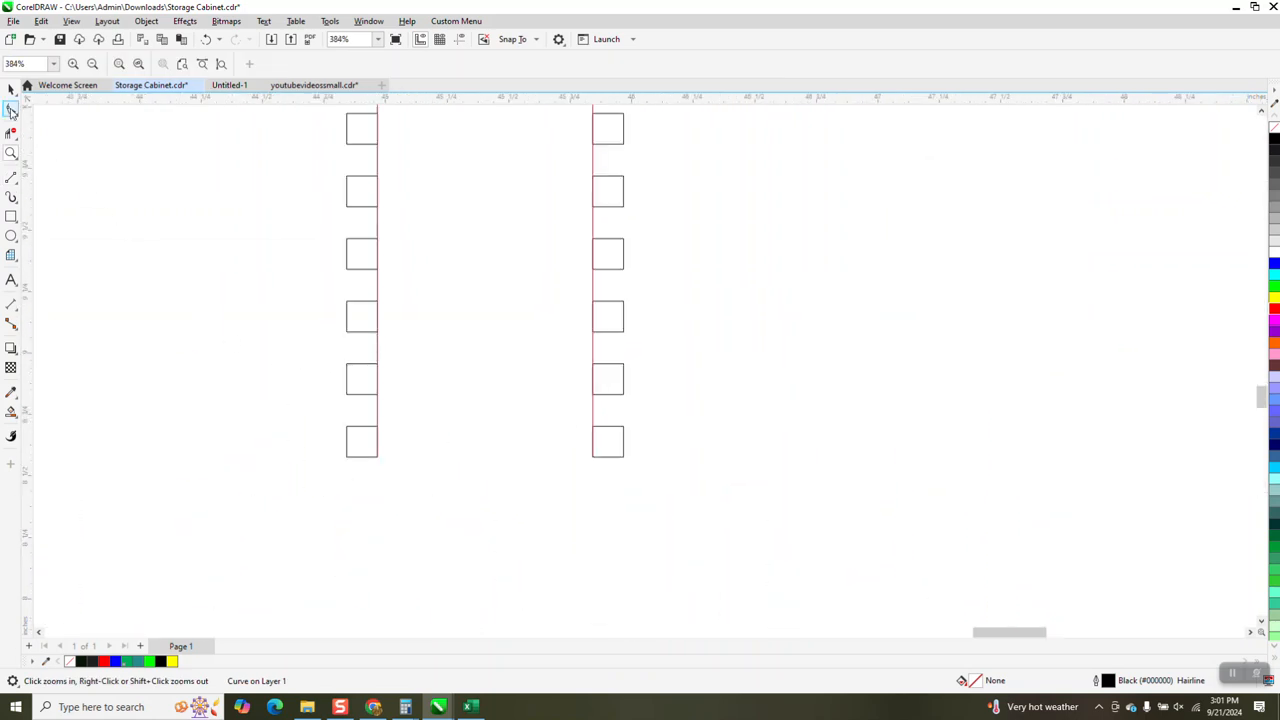
left_click(13, 180)
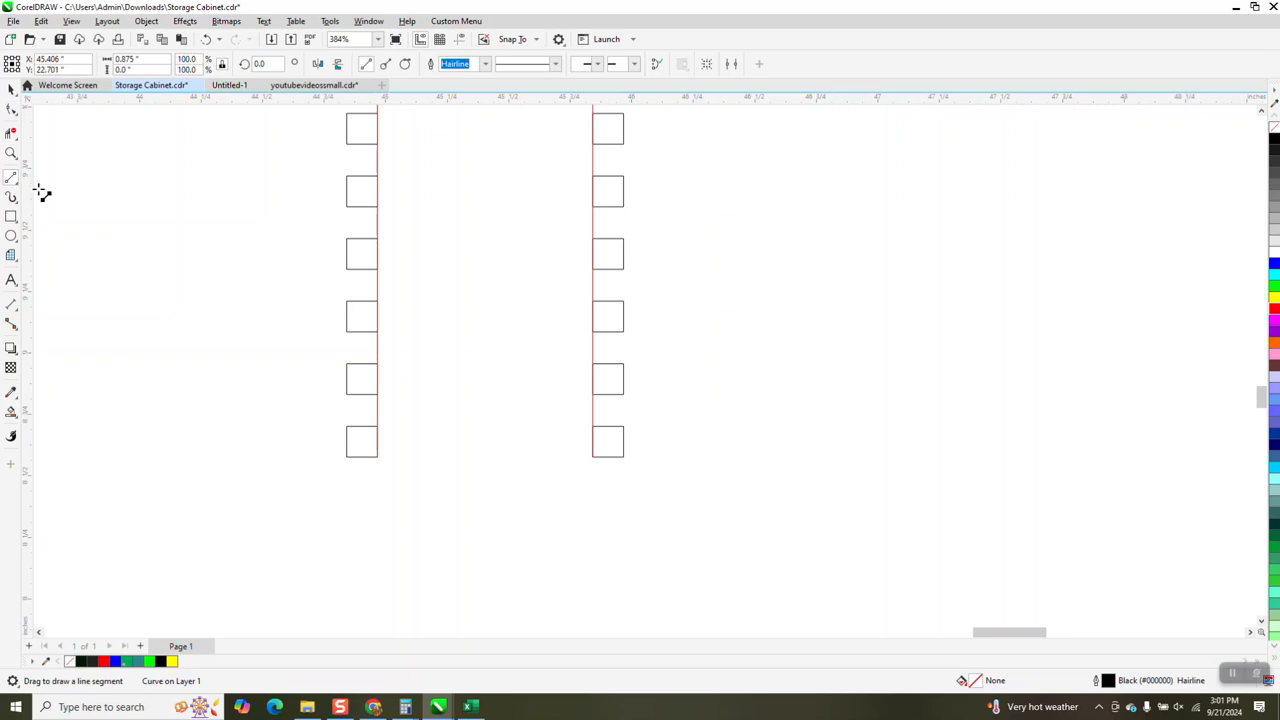
left_click_drag(378, 458, 594, 460)
scroll(512, 480, "down", 2)
scroll(512, 480, "down", 3)
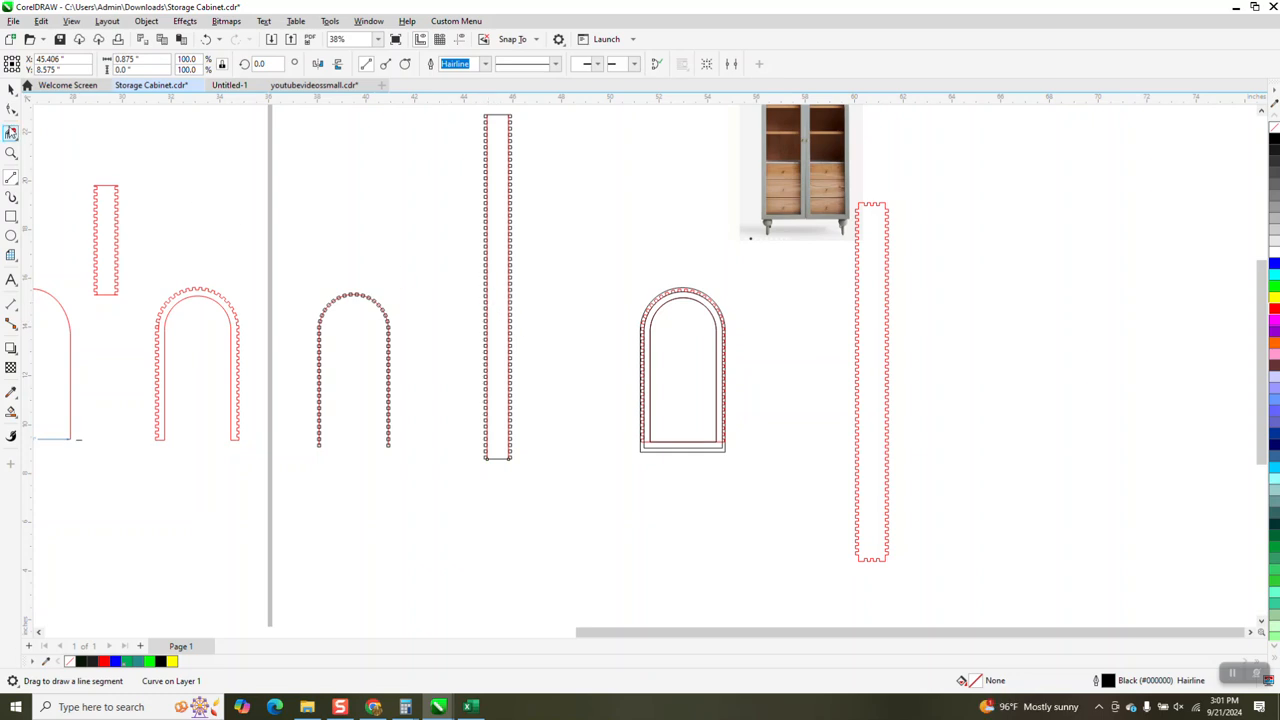
Step: Try to weld the two square-row groups and the two connecting lines into one outline
left_click(11, 153)
scroll(351, 274, "down", 1)
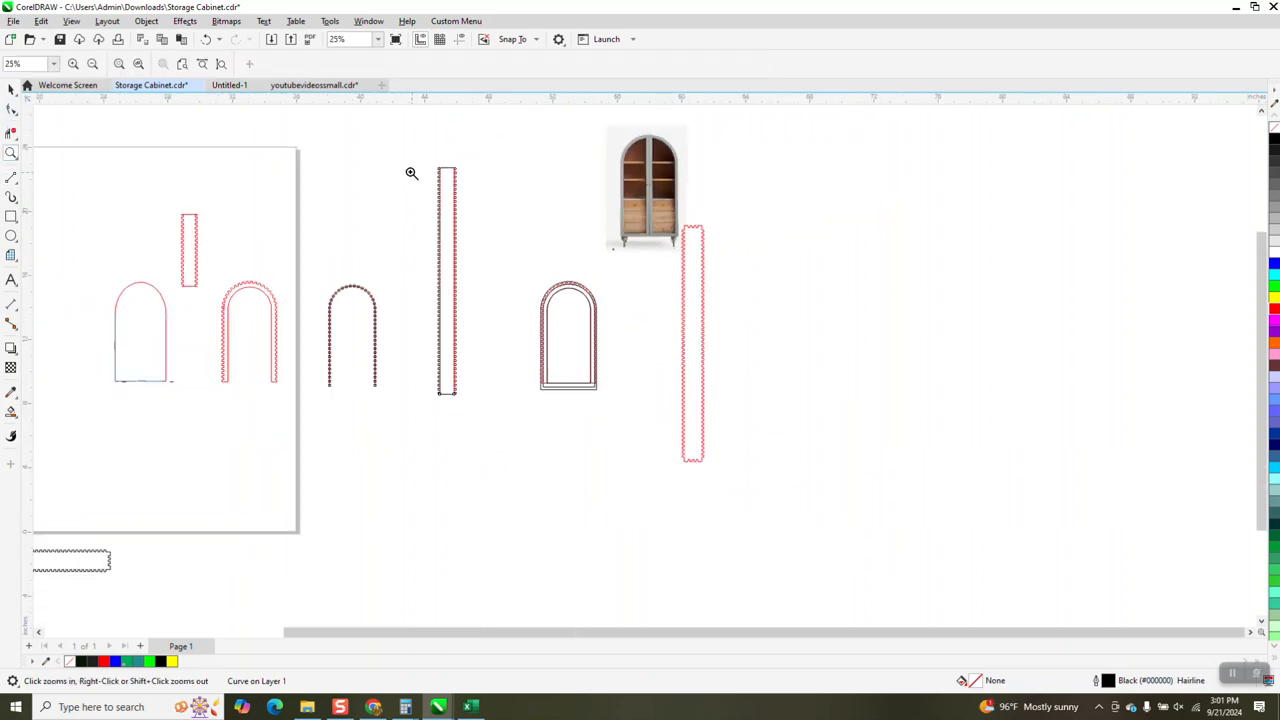
left_click_drag(410, 148, 546, 472)
left_click(11, 88)
left_click_drag(551, 124, 664, 540)
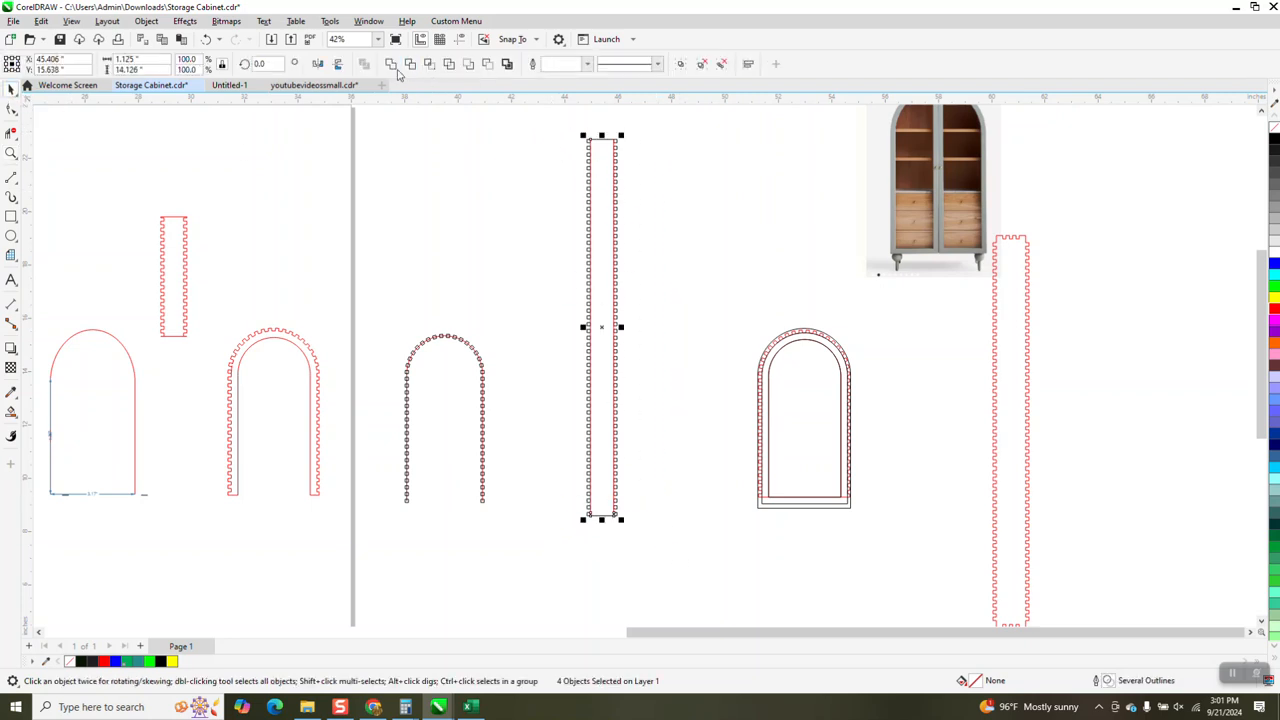
left_click(390, 64)
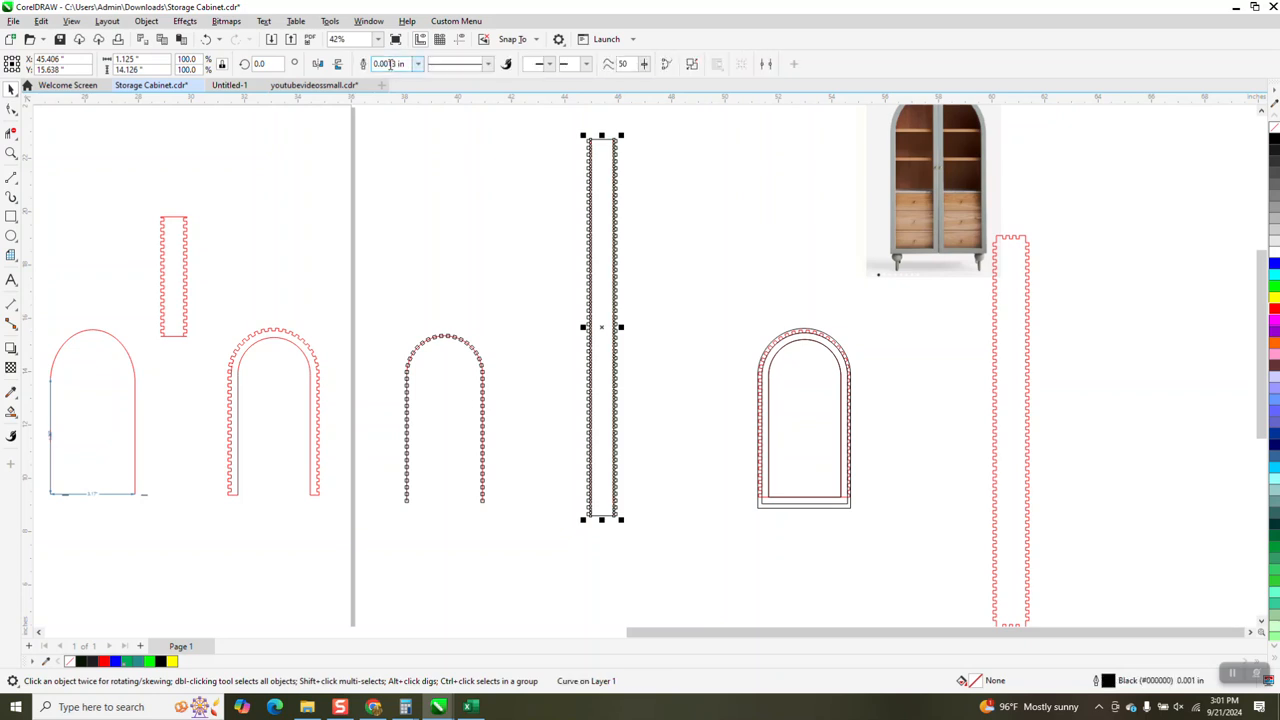
Step: Inspect the welded strip's notched edges up close and undo the weld
left_click(11, 153)
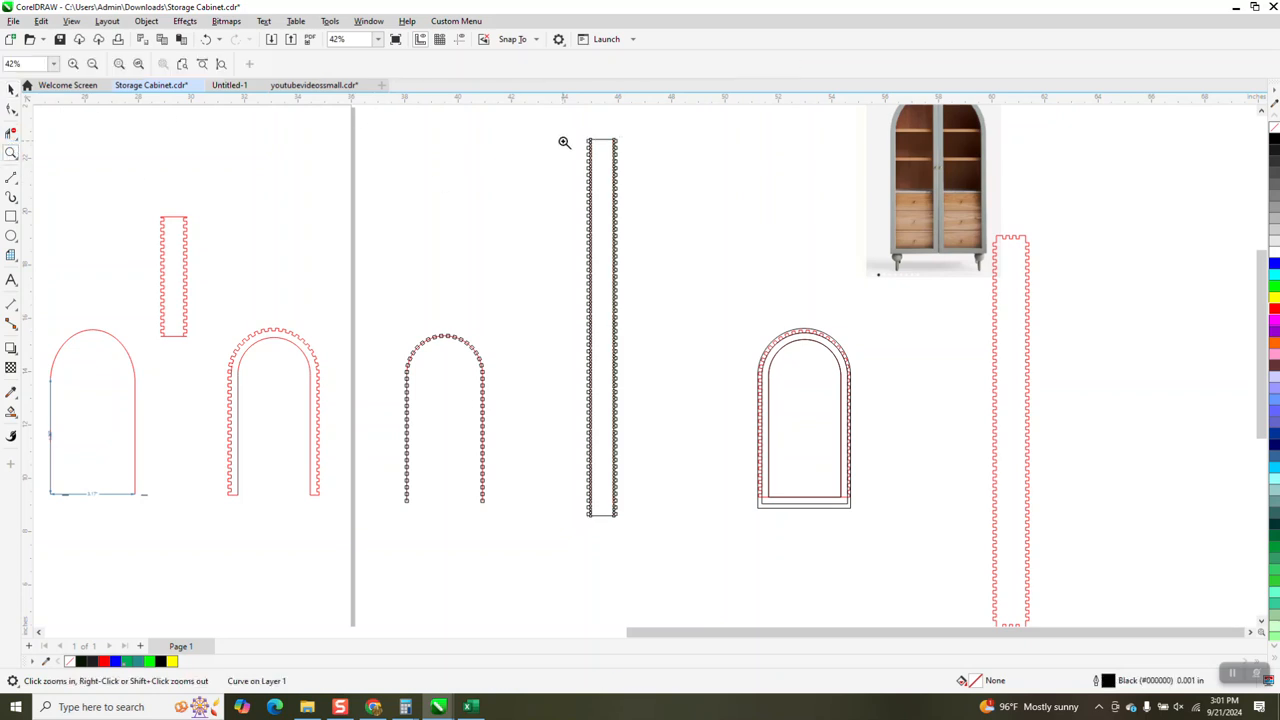
left_click(603, 180)
right_click(591, 194)
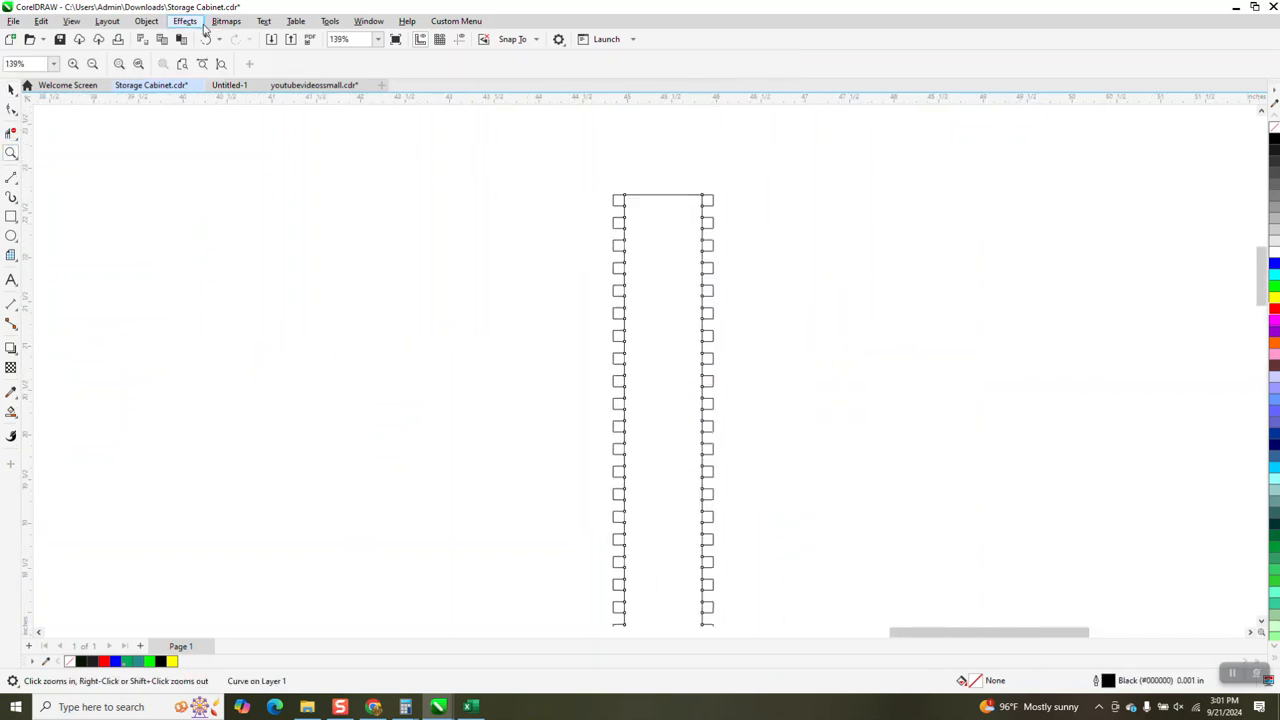
right_click(437, 140)
key("ctrl+z")
right_click(435, 140)
Step: Draw a rectangle enclosing the whole strip and smart-fill the area between it and the strip with blue
left_click(11, 216)
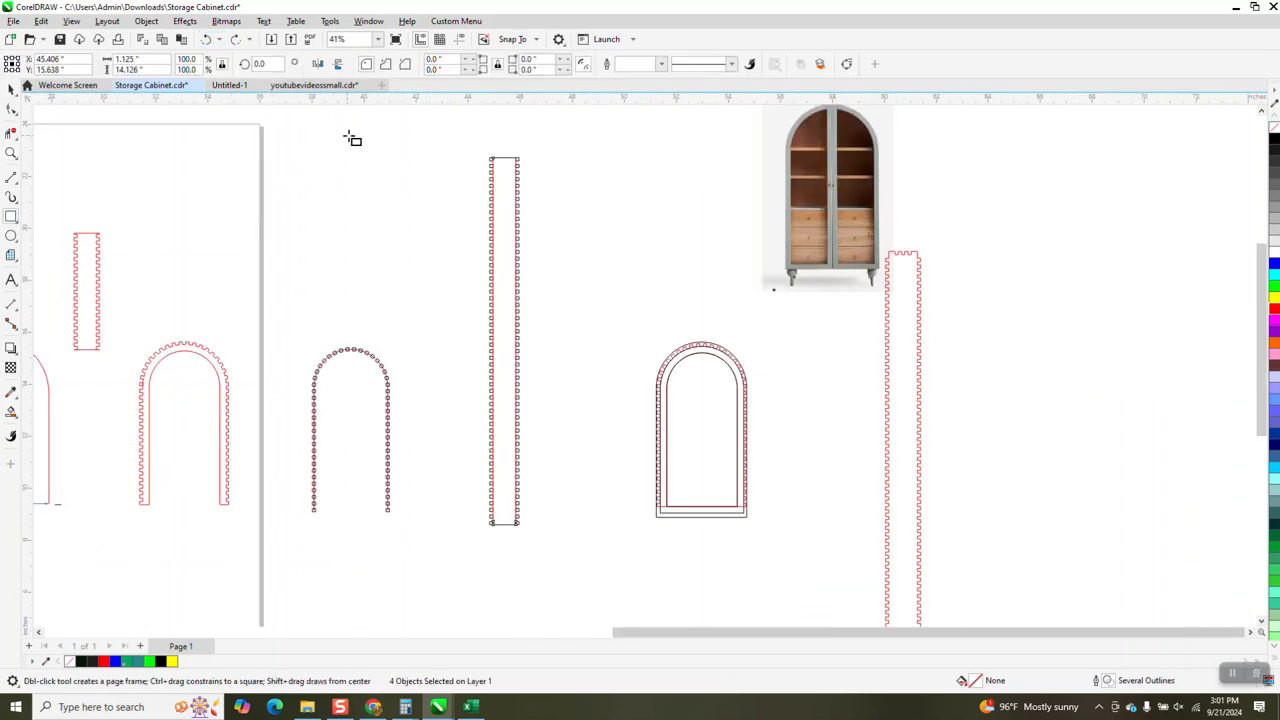
left_click_drag(421, 134, 571, 551)
left_click(14, 412)
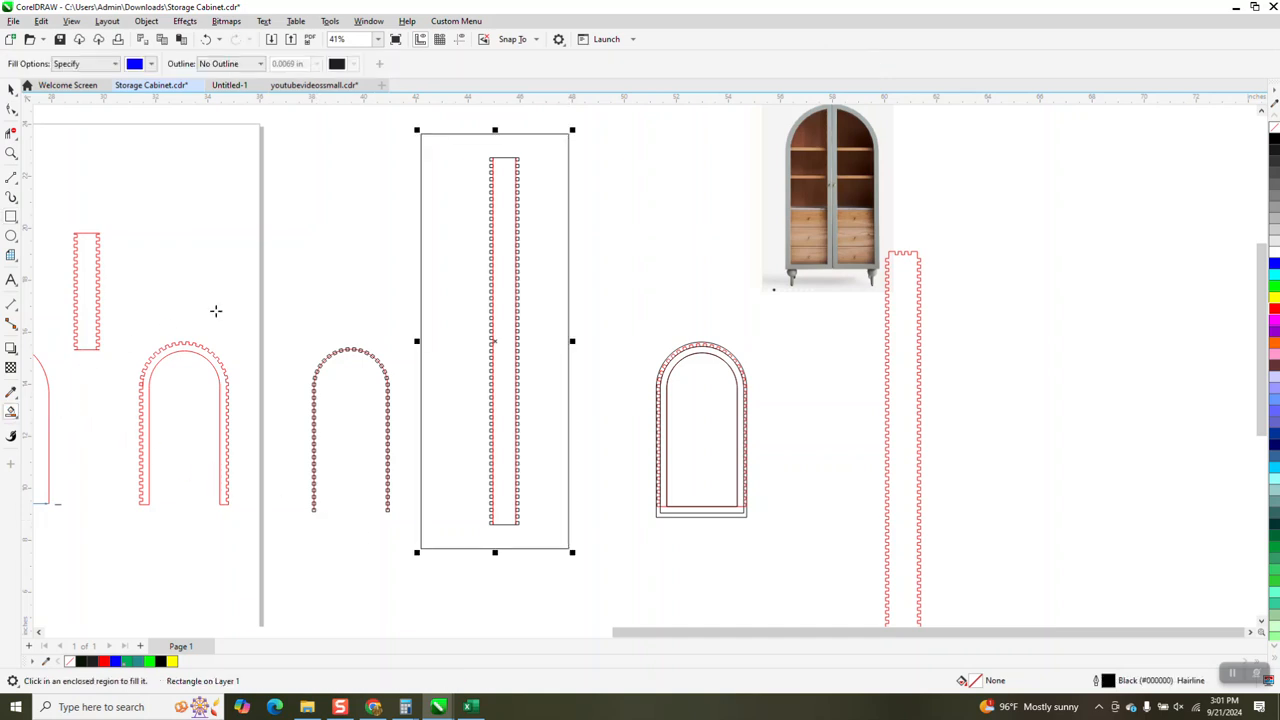
left_click(441, 254)
scroll(395, 279, "down", 2)
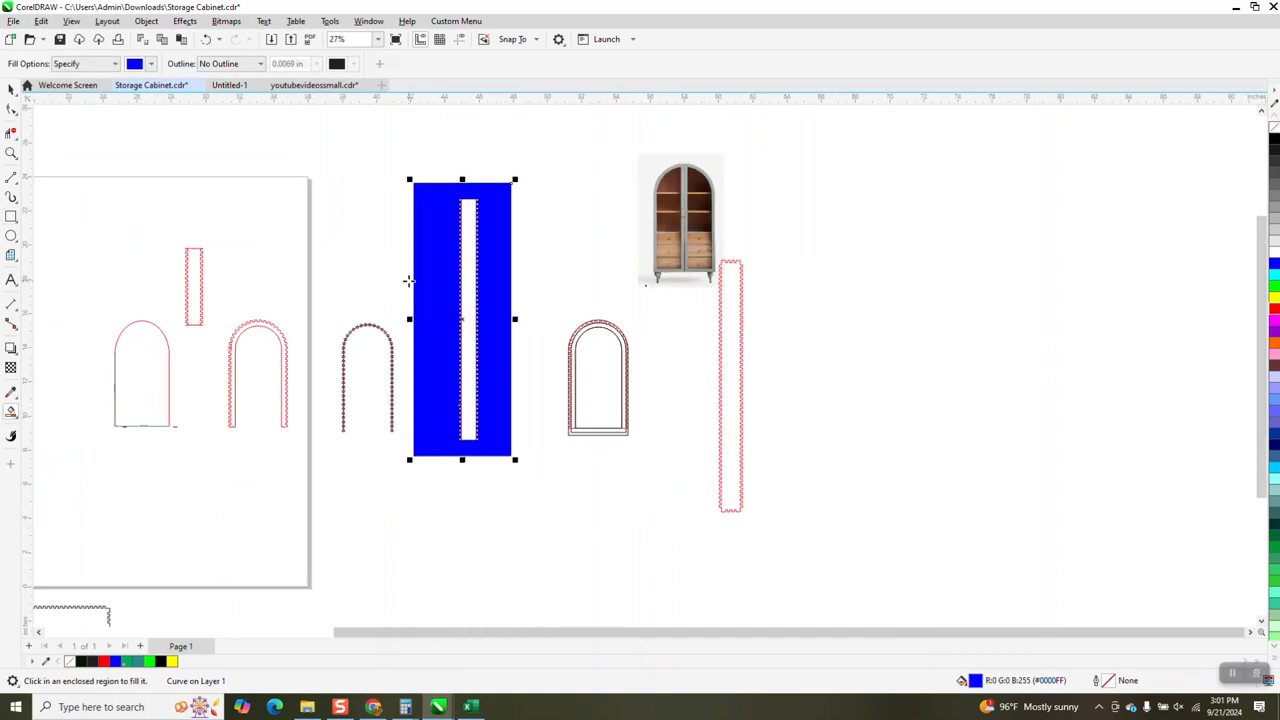
Step: Move the blue filled shape 4 inches to the right, clear of the original strip
key("Right")
key("Right")
key("Right")
key("Right")
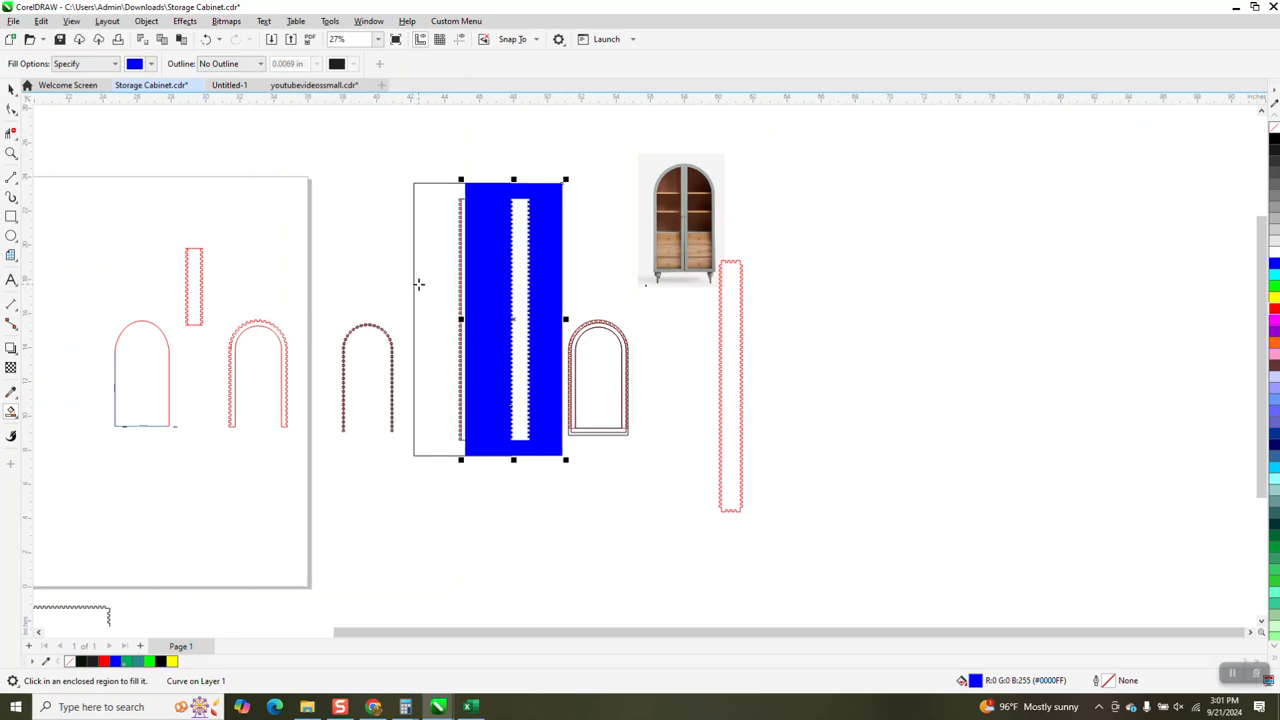
Step: Smart-fill the notched opening inside the blue shape and move the new strip about 15 inches right into empty space
left_click(538, 250)
key("Right")
key("Right")
key("Right")
key("Right")
key("Right")
key("Right")
key("Right")
key("Right")
key("Right")
key("Right")
key("Right")
key("Right")
key("Right")
key("Right")
key("Right")
key("Right")
key("Right")
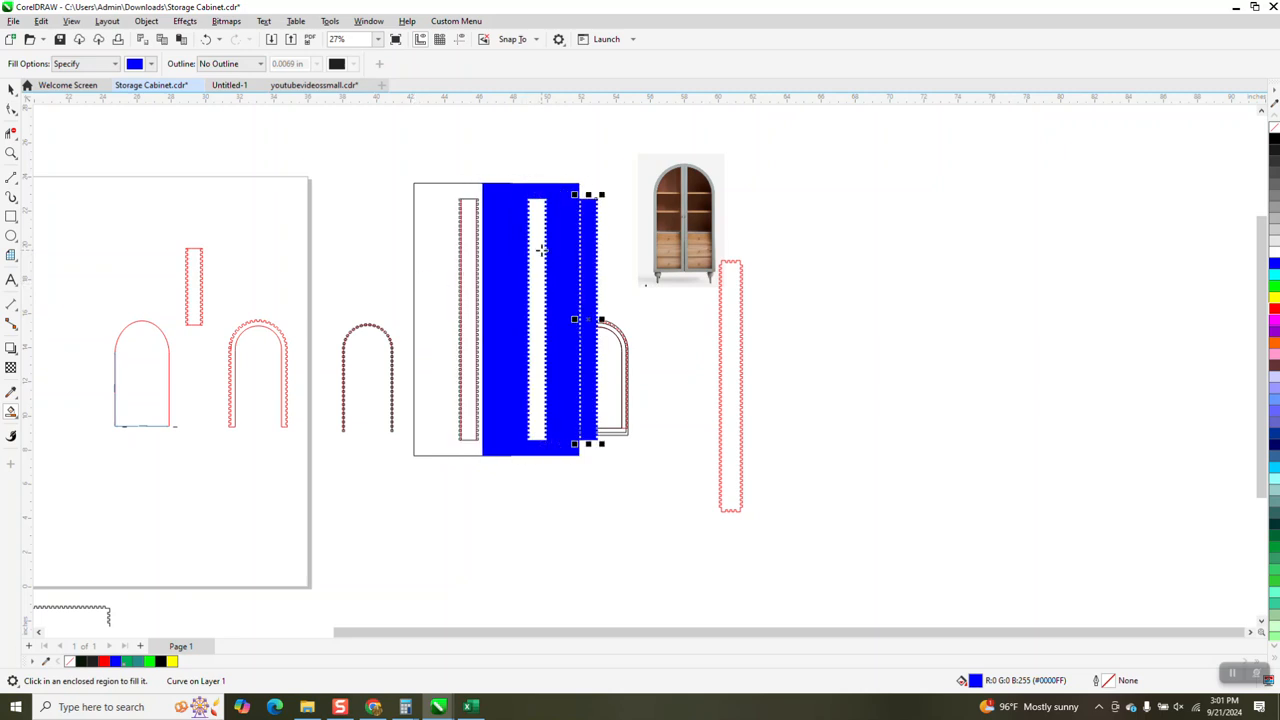
key("Right")
key("Right")
key("Right")
key("Right")
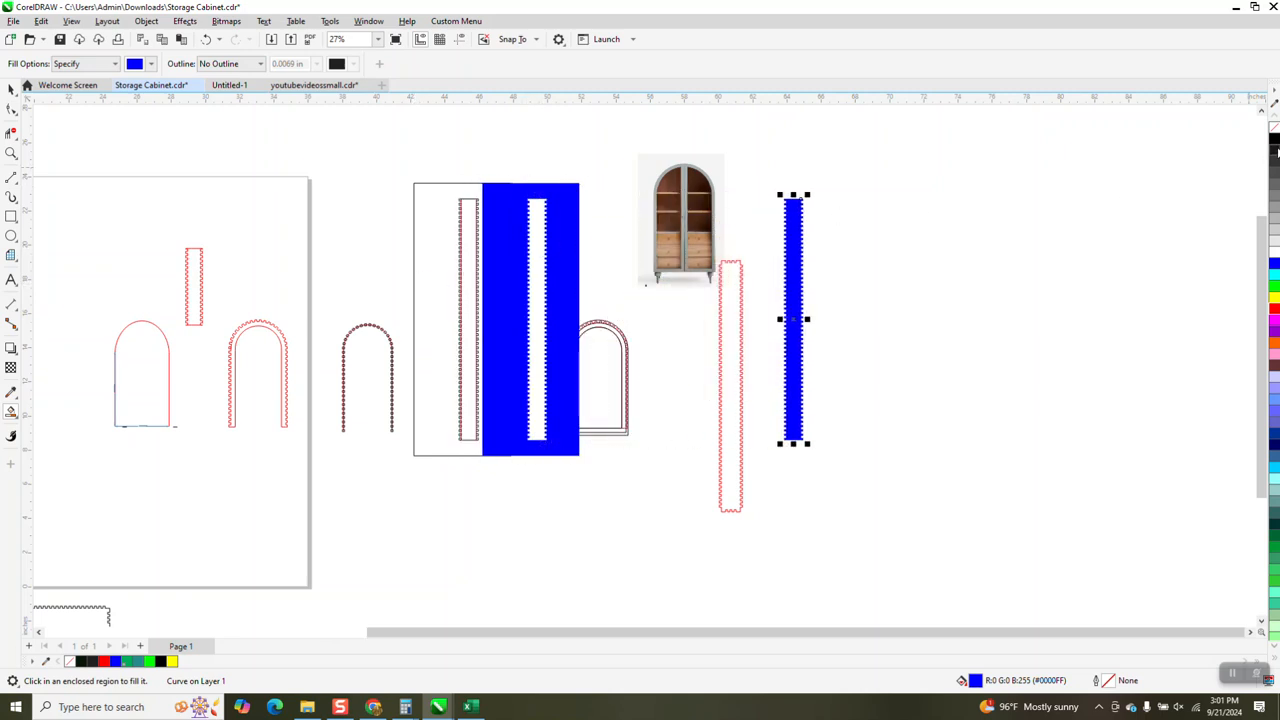
Step: Remove the blue fill from the new notched strip and give it a red outline
left_click(1274, 130)
right_click(1275, 316)
left_click(11, 90)
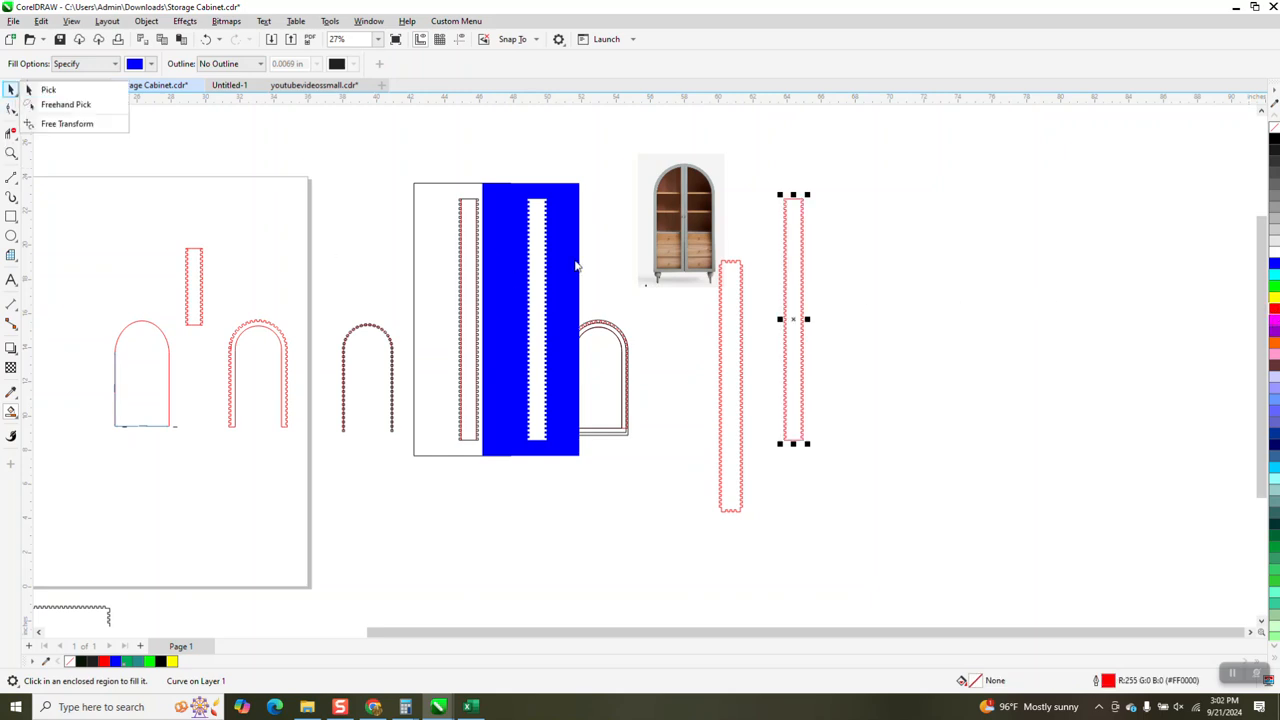
Step: Move the new red notched strip about 22 inches left, and delete the blue shape together with the old strip outline inside the rectangle
left_click(793, 320)
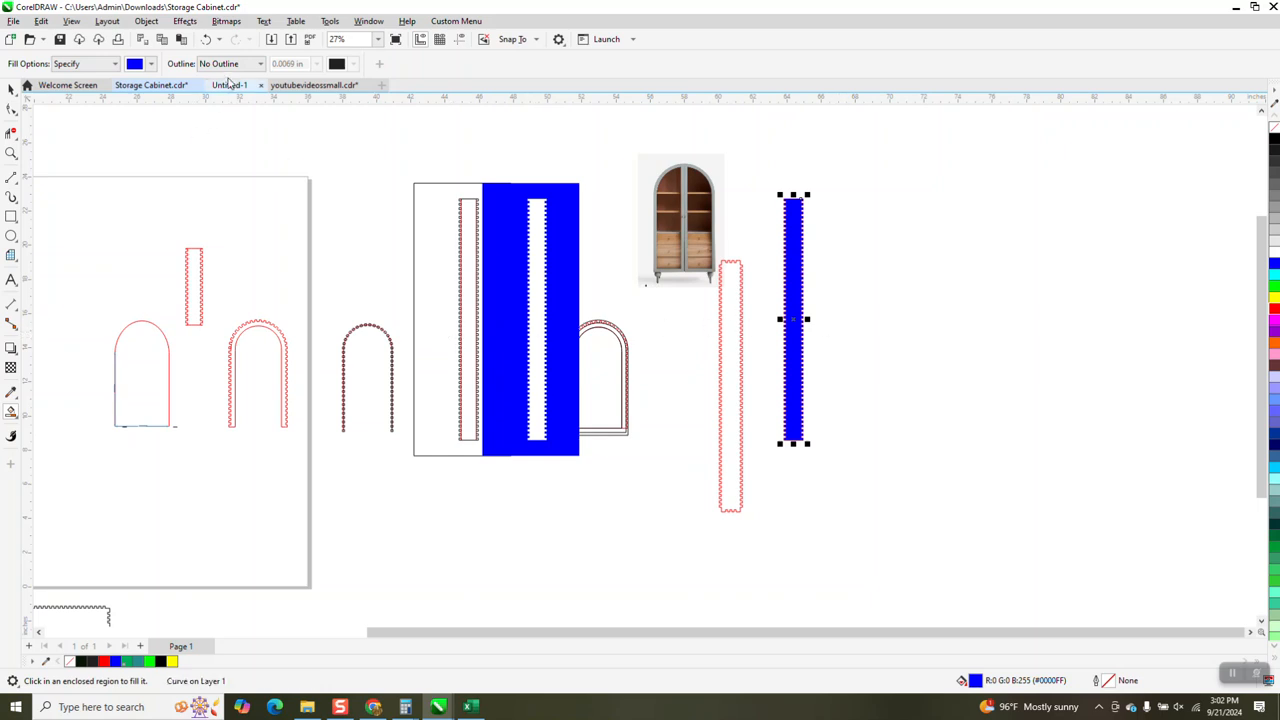
left_click(206, 39)
left_click(11, 88)
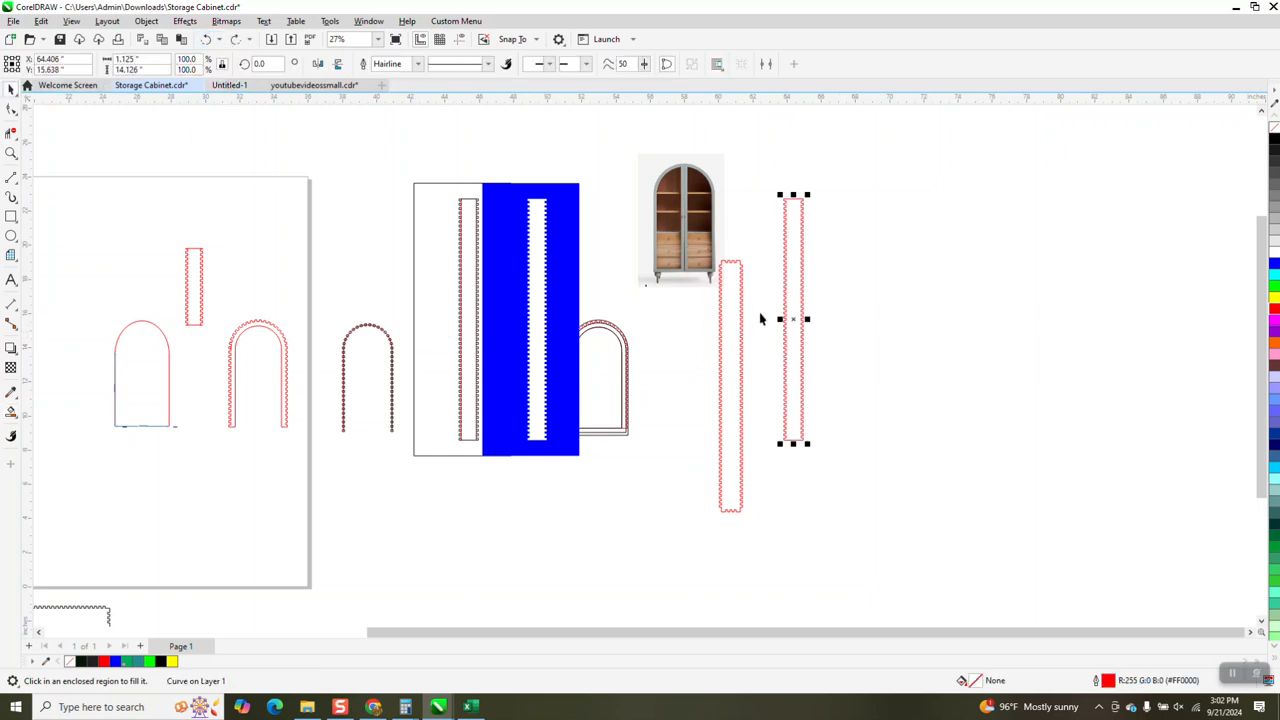
left_click_drag(791, 318, 414, 323)
left_click_drag(461, 173, 584, 490)
key("Delete")
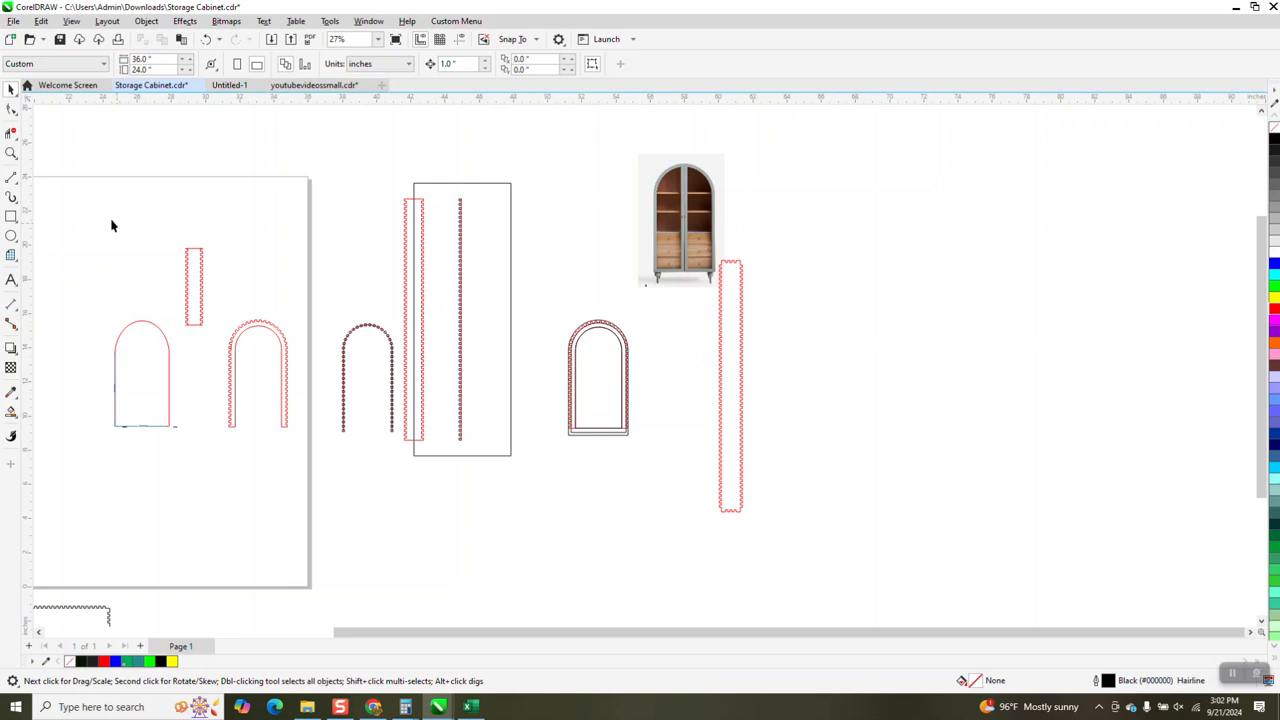
Step: Lay the red notched strip over the arch's right-hand squares to compare the notches, and set it aside inside the tall rectangle
left_click(11, 152)
left_click_drag(332, 344, 490, 472)
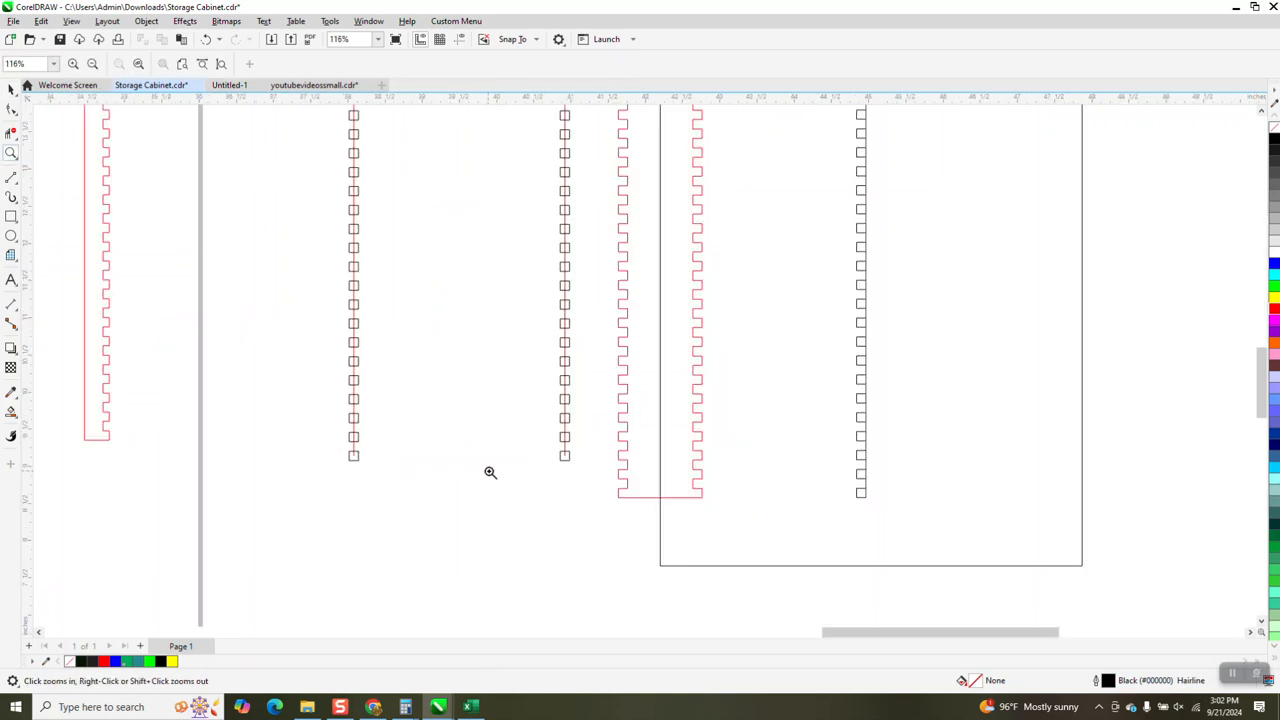
left_click(11, 89)
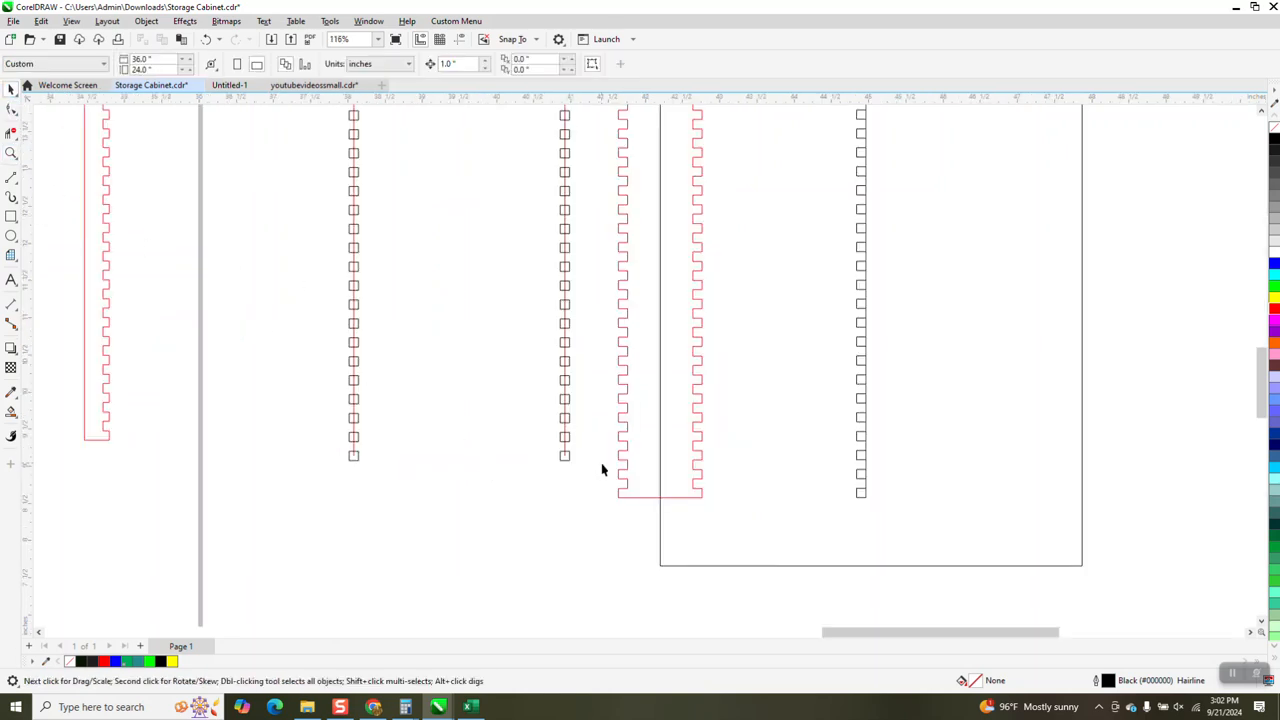
left_click_drag(628, 485, 571, 458)
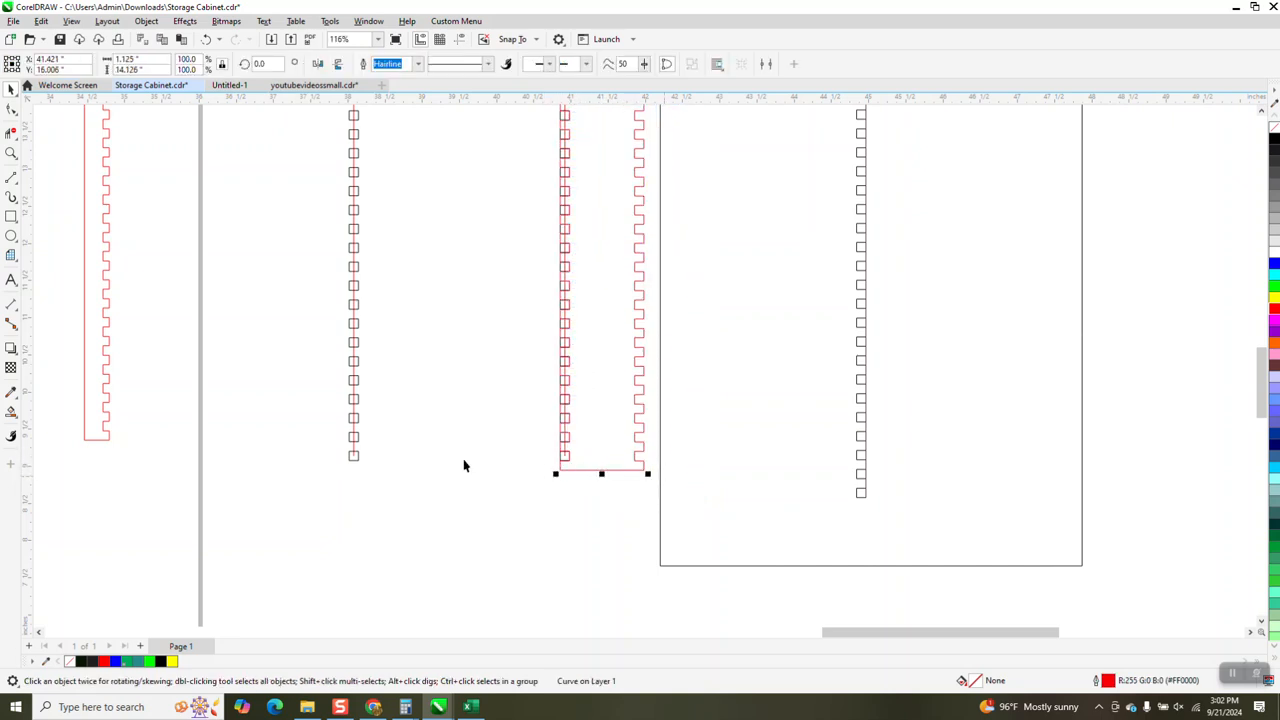
left_click_drag(595, 467, 605, 483)
mouse_move(611, 487)
left_mouse_down()
mouse_move(608, 466)
mouse_move(595, 474)
mouse_move(620, 477)
left_mouse_up()
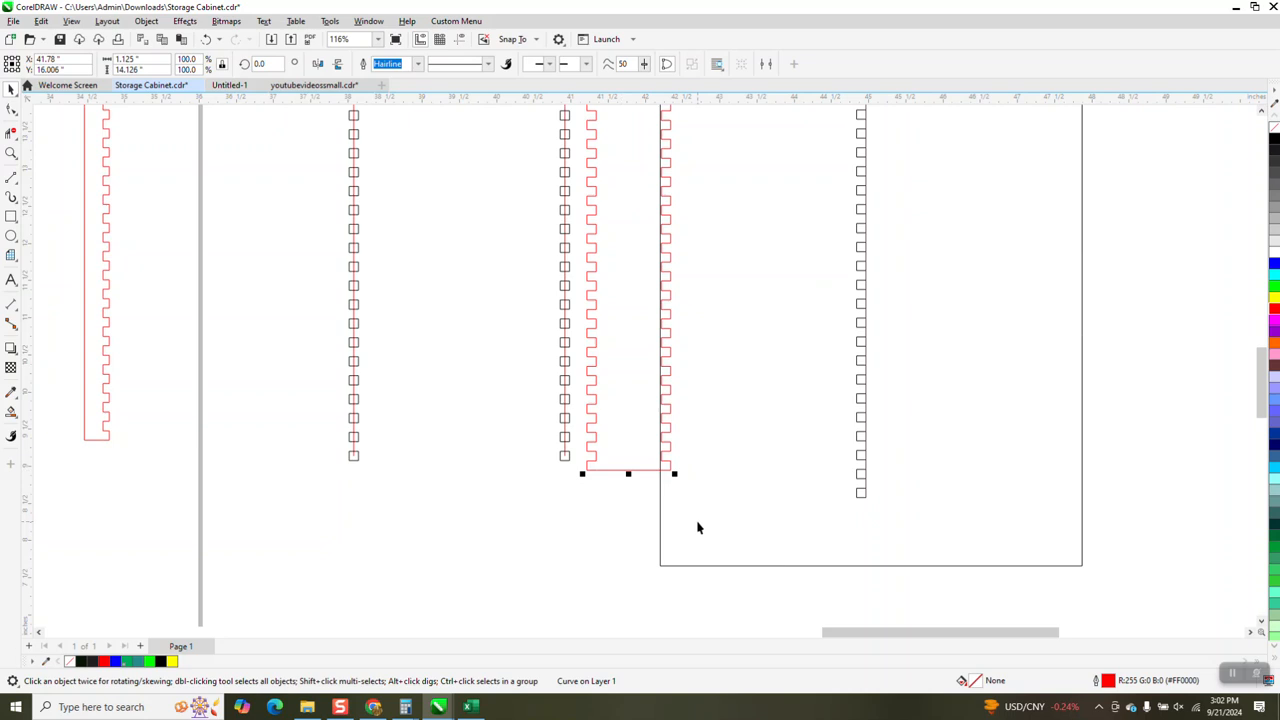
scroll(690, 520, "down", 4)
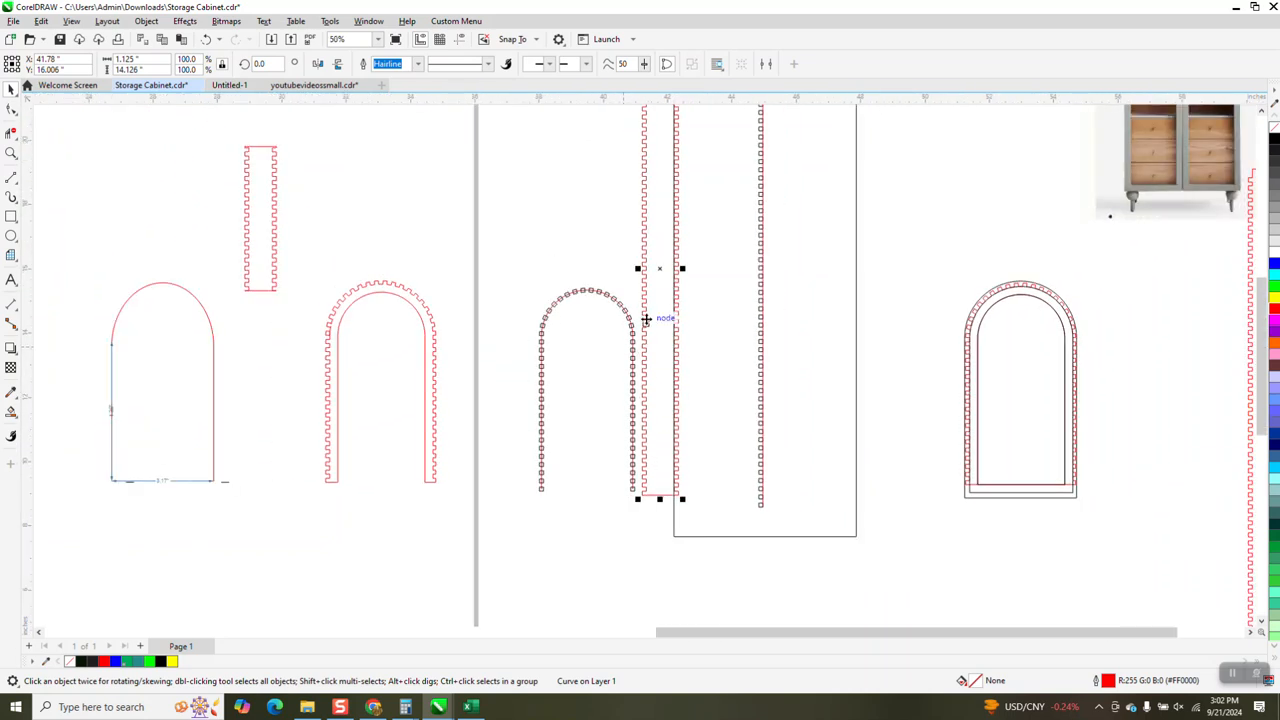
left_click_drag(660, 271, 700, 284)
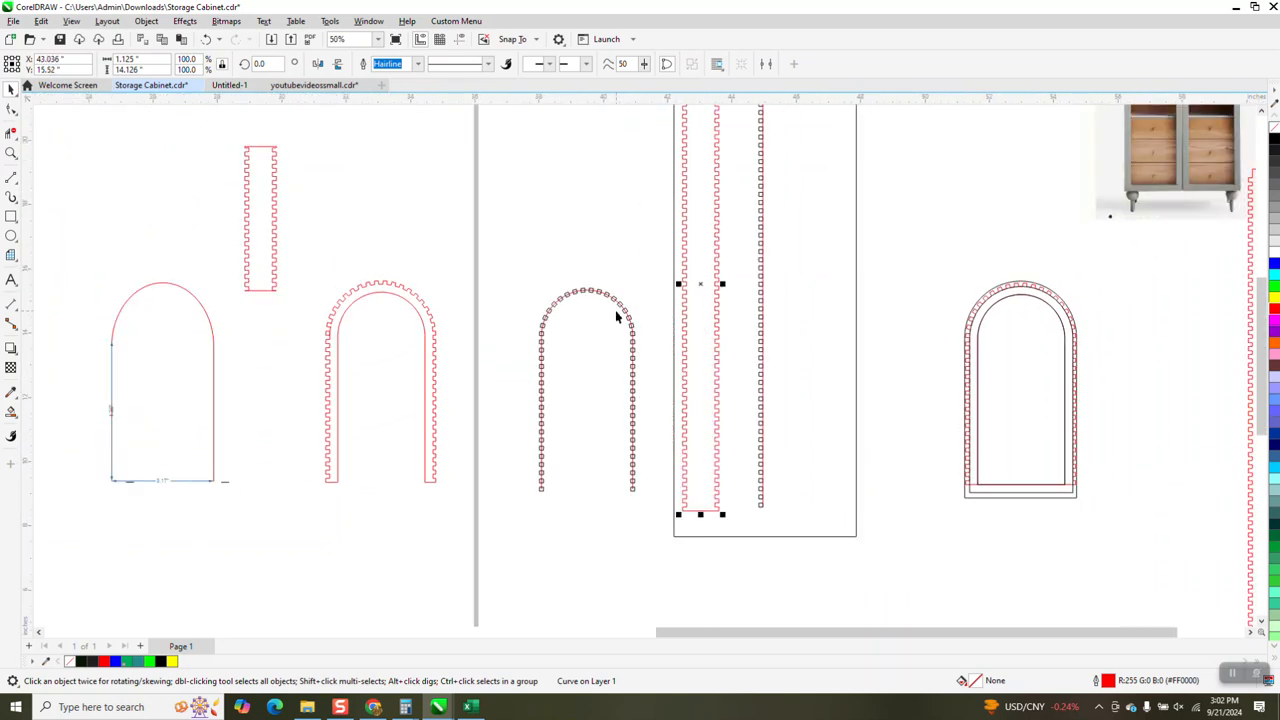
Step: Select the red arch curve running through the squares, nudging it 1 inch left and back into place
left_click(11, 152)
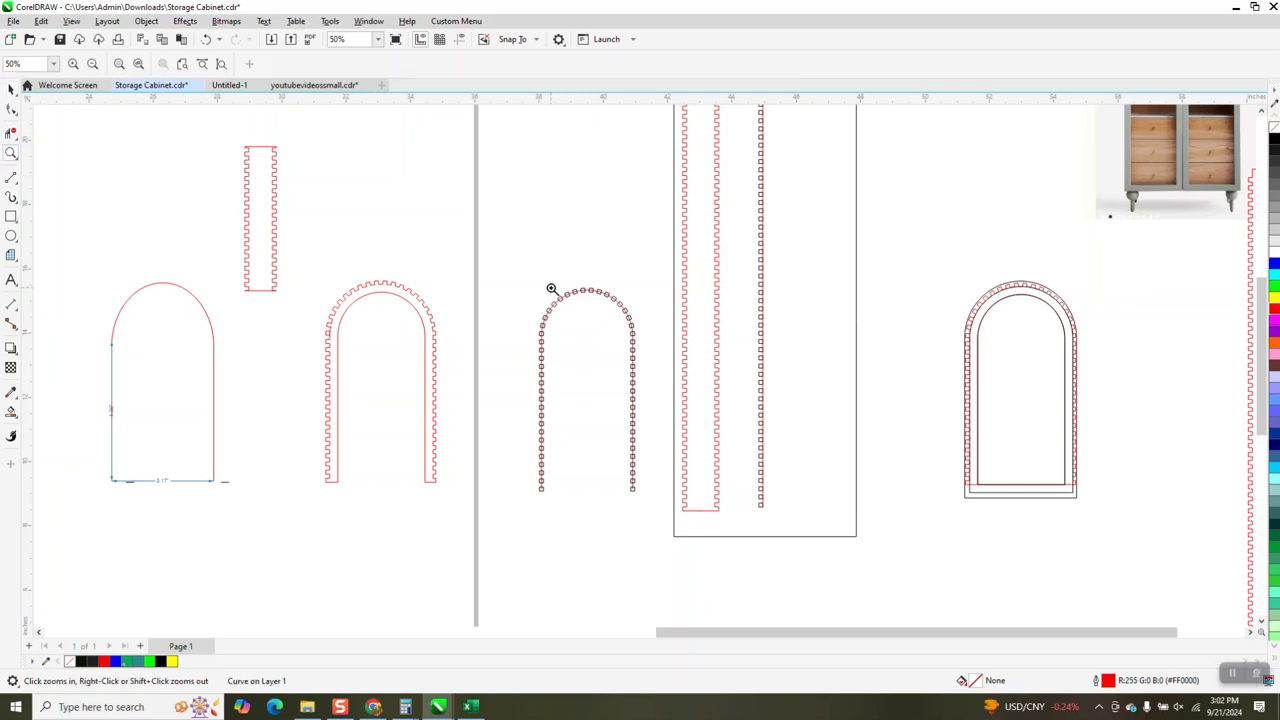
left_click_drag(517, 277, 699, 555)
left_click(12, 88)
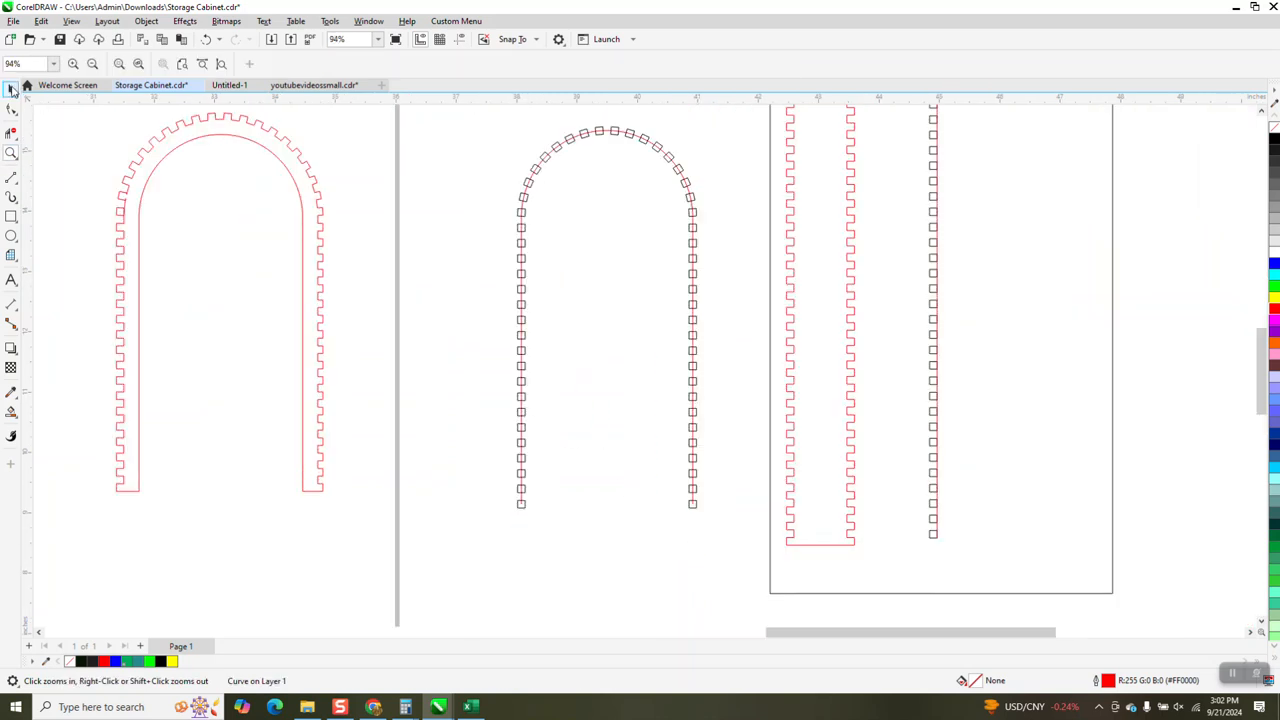
left_click(521, 487)
key("Left")
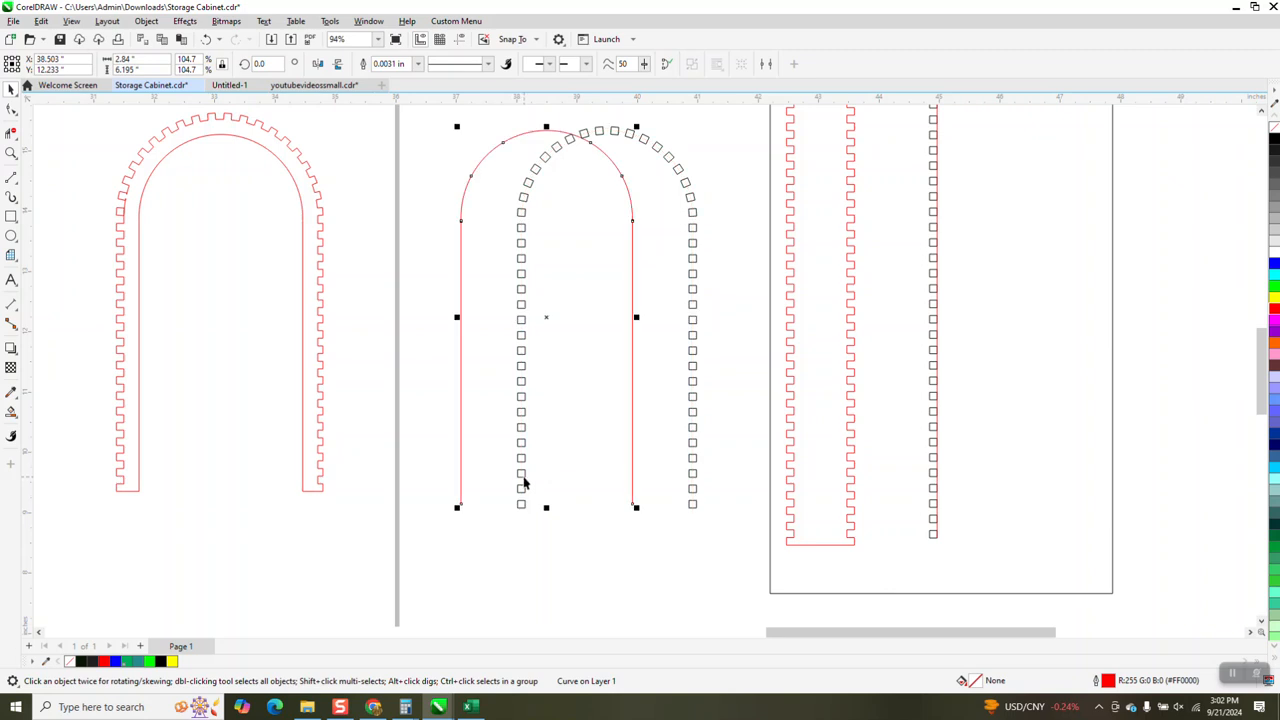
key("Right")
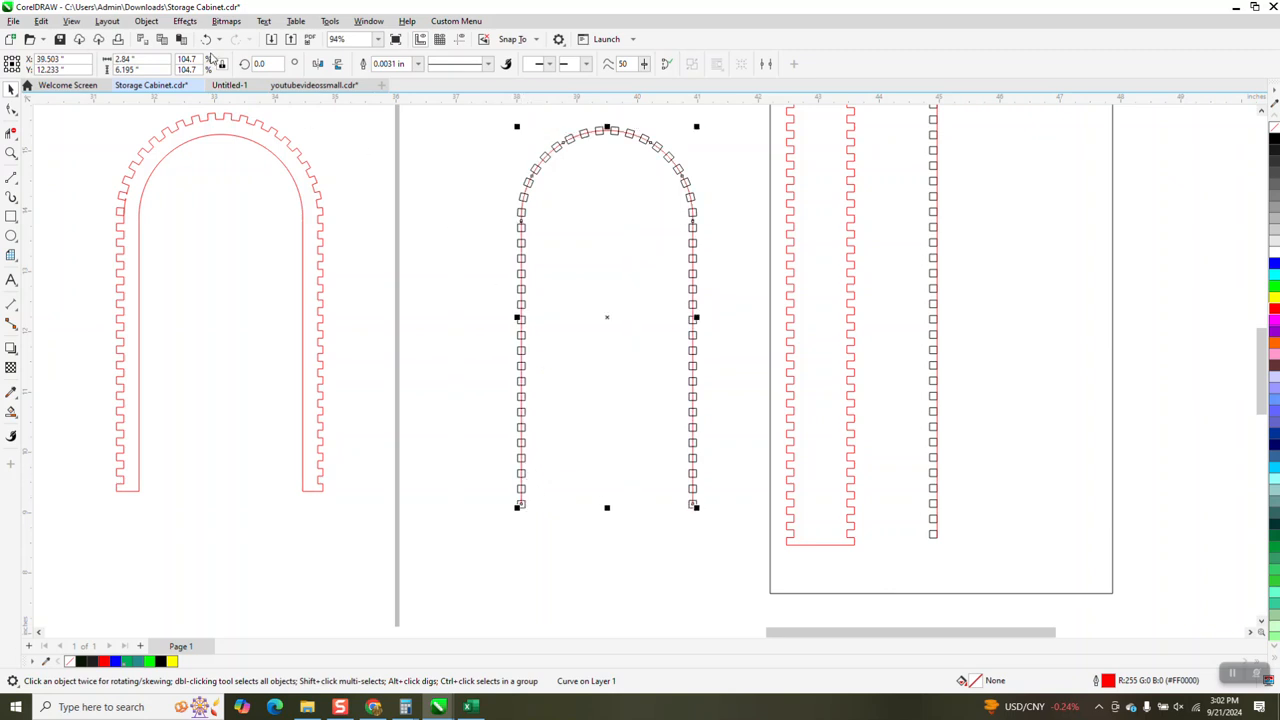
Step: Apply a one-step outside contour with a 0.063-inch offset to the red arch curve
left_click(186, 22)
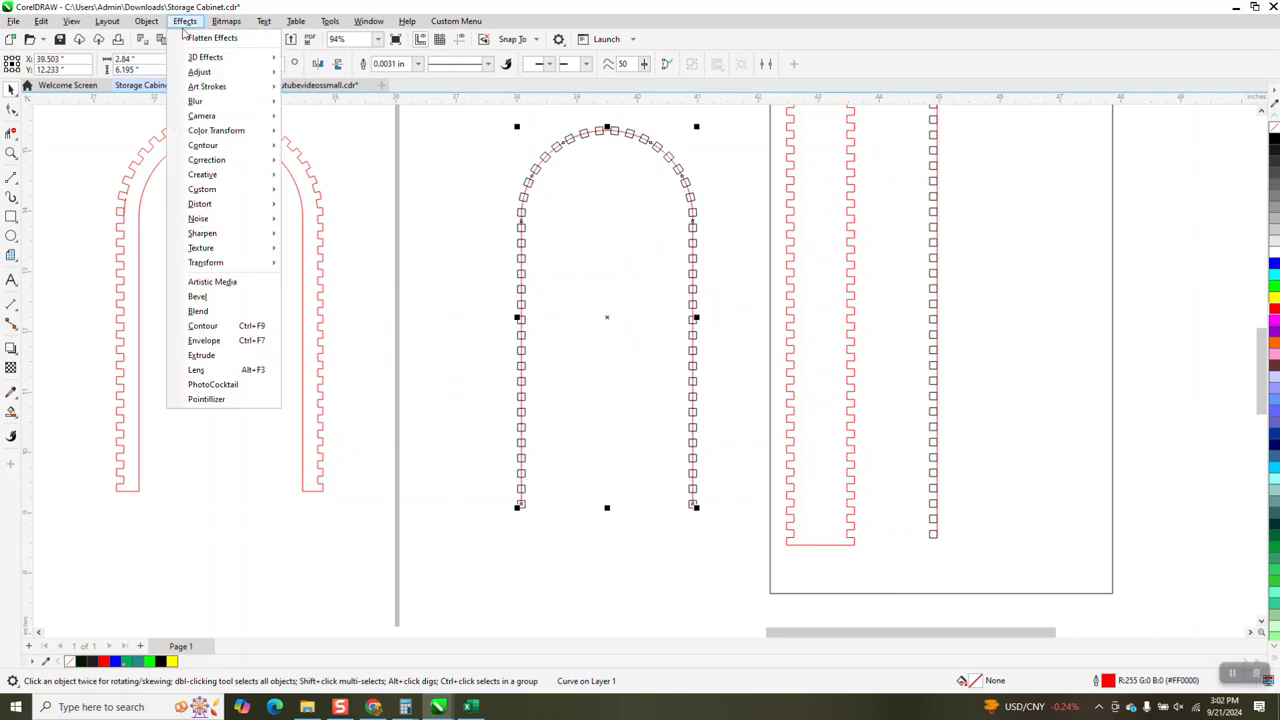
left_click(203, 326)
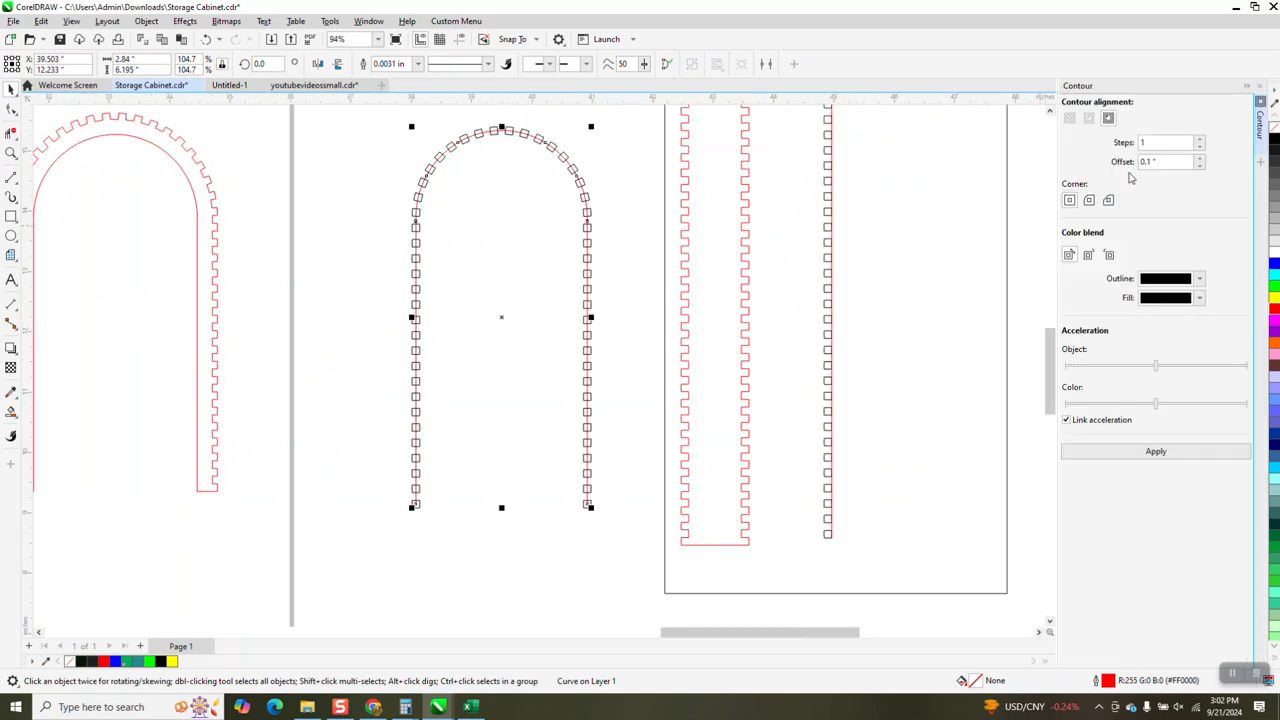
left_click(1108, 118)
double_click(1165, 162)
type(".0")
left_click(1156, 455)
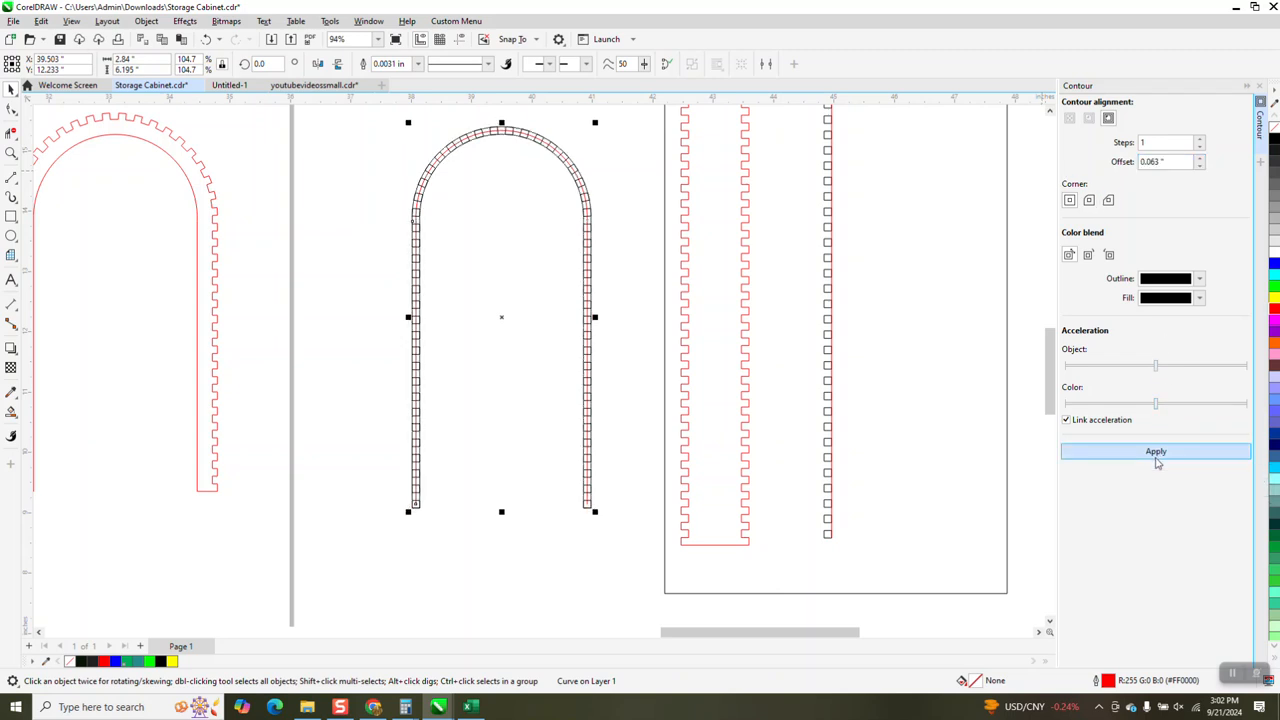
left_click(205, 39)
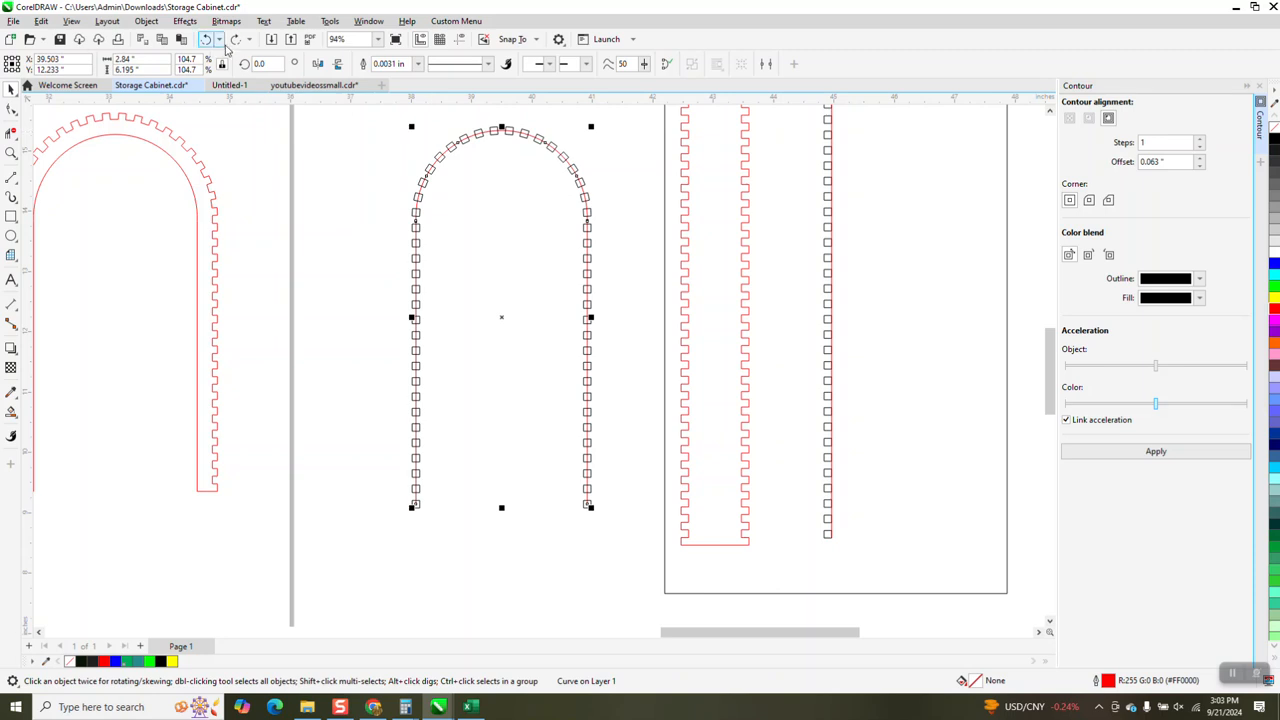
left_click(235, 39)
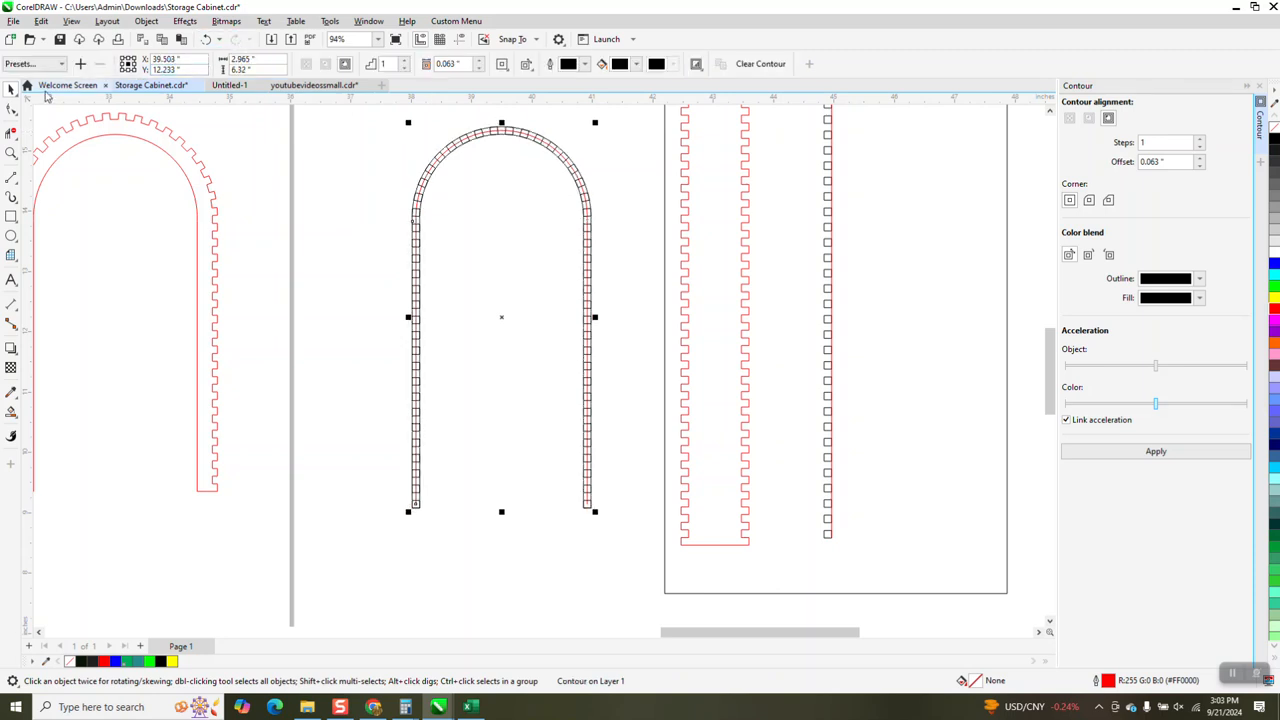
Step: Check the contour against the squares and move the red arch curve with its contour 1 inch left
left_click(11, 152)
left_click_drag(449, 126, 521, 155)
right_click(545, 163)
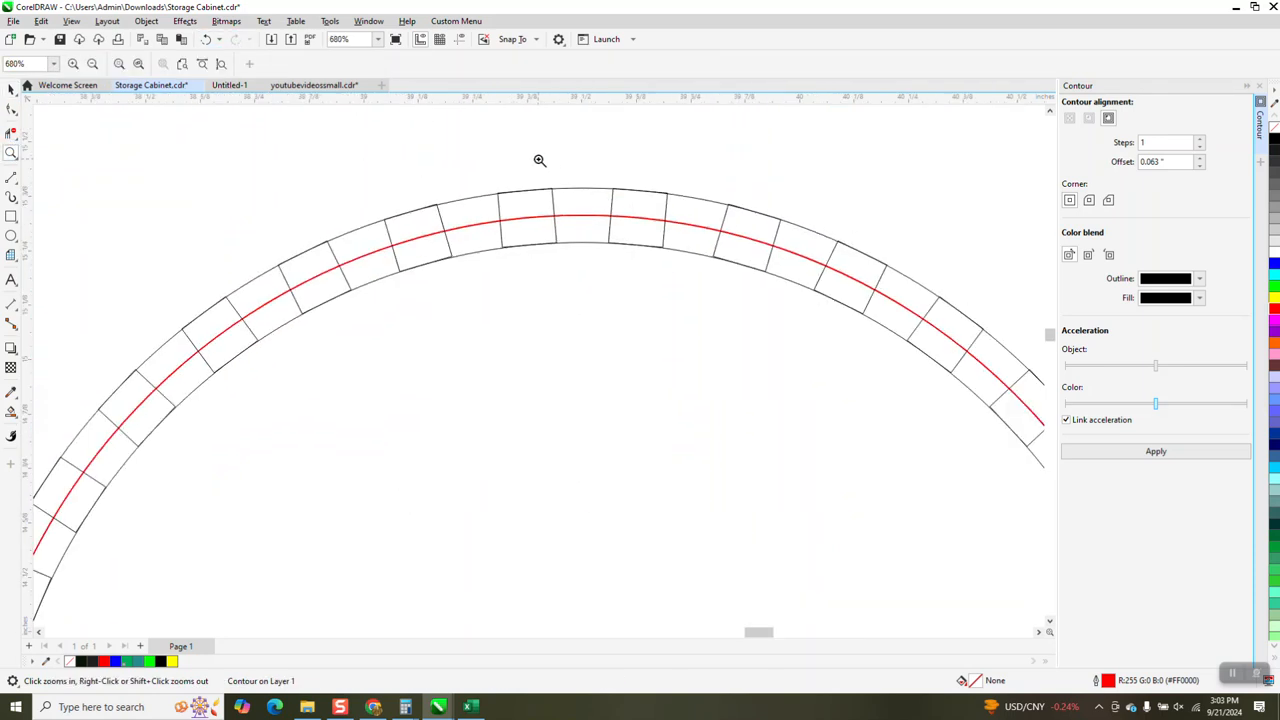
right_click(535, 159)
right_click(524, 158)
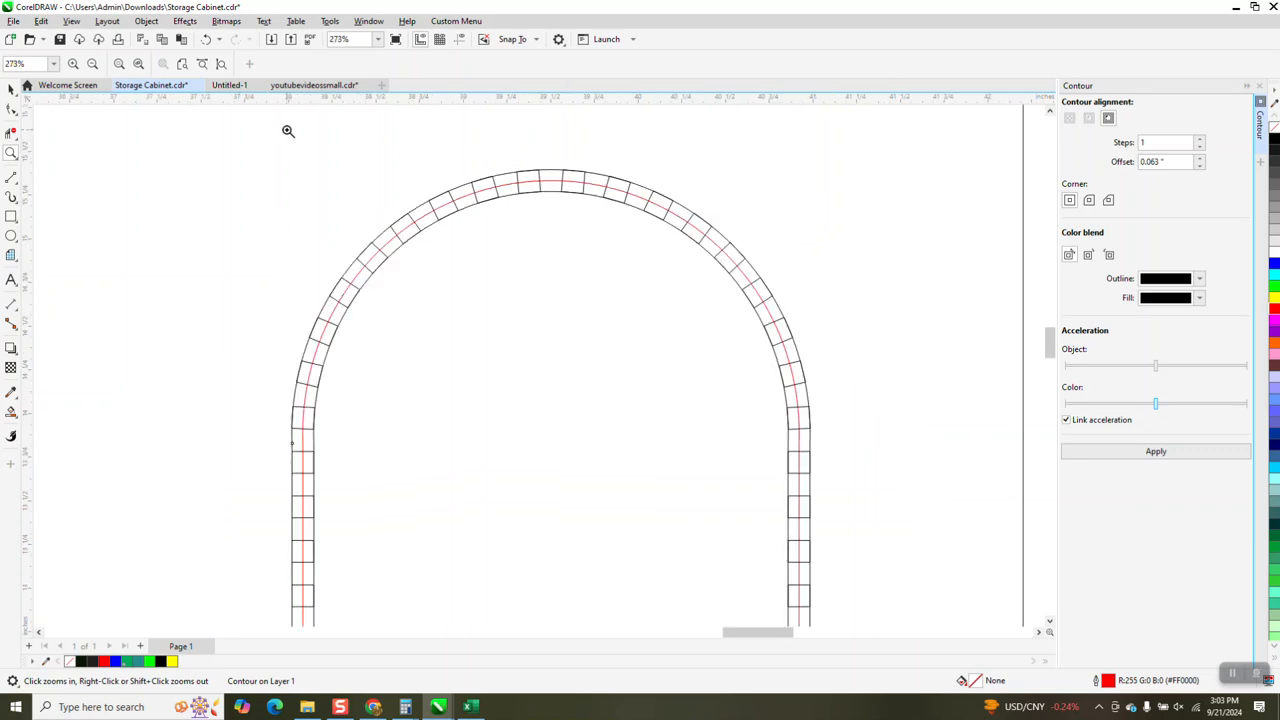
left_click(11, 90)
left_click(197, 146)
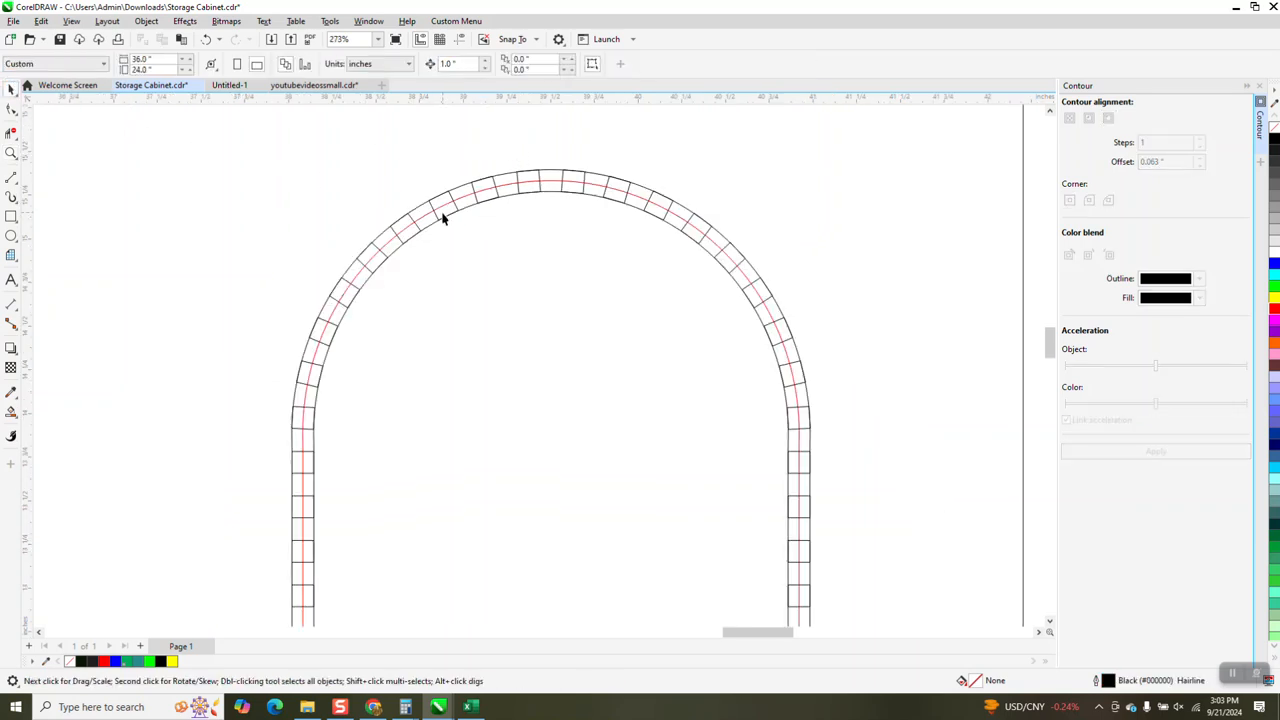
left_click(426, 214)
key("Left")
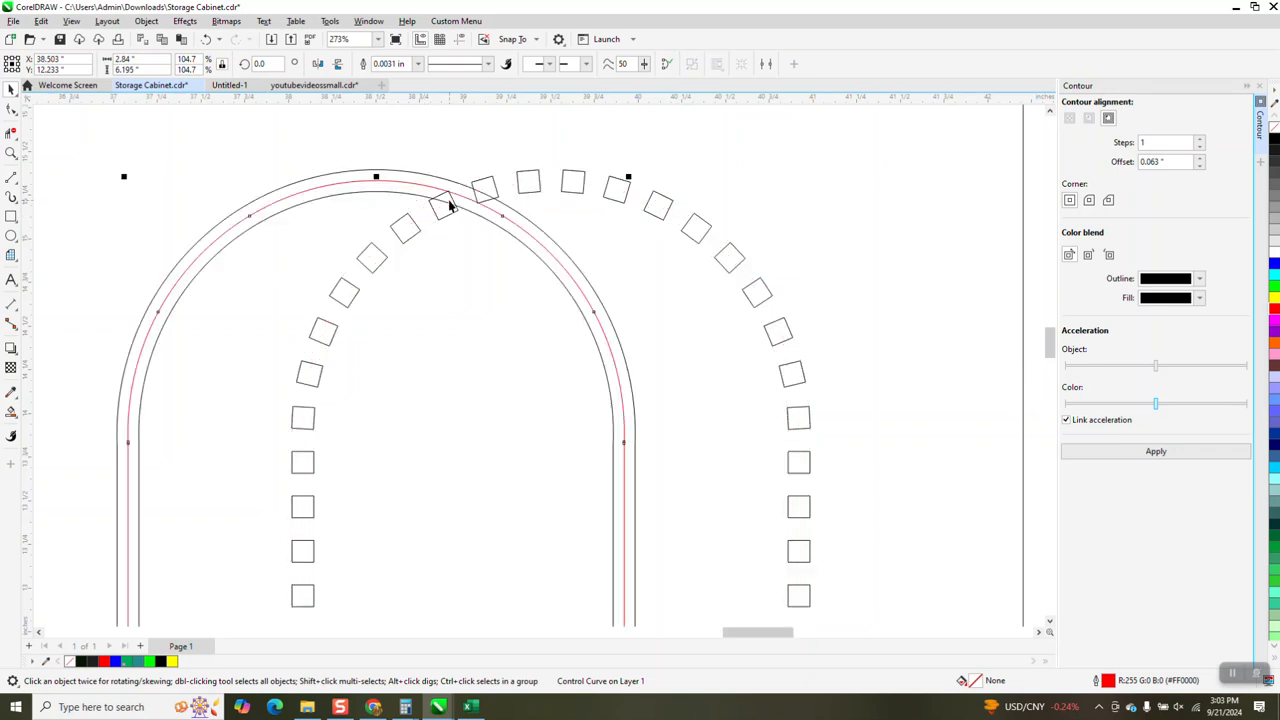
Step: Break the contour apart from the red arch curve and clear the selection
left_click(146, 21)
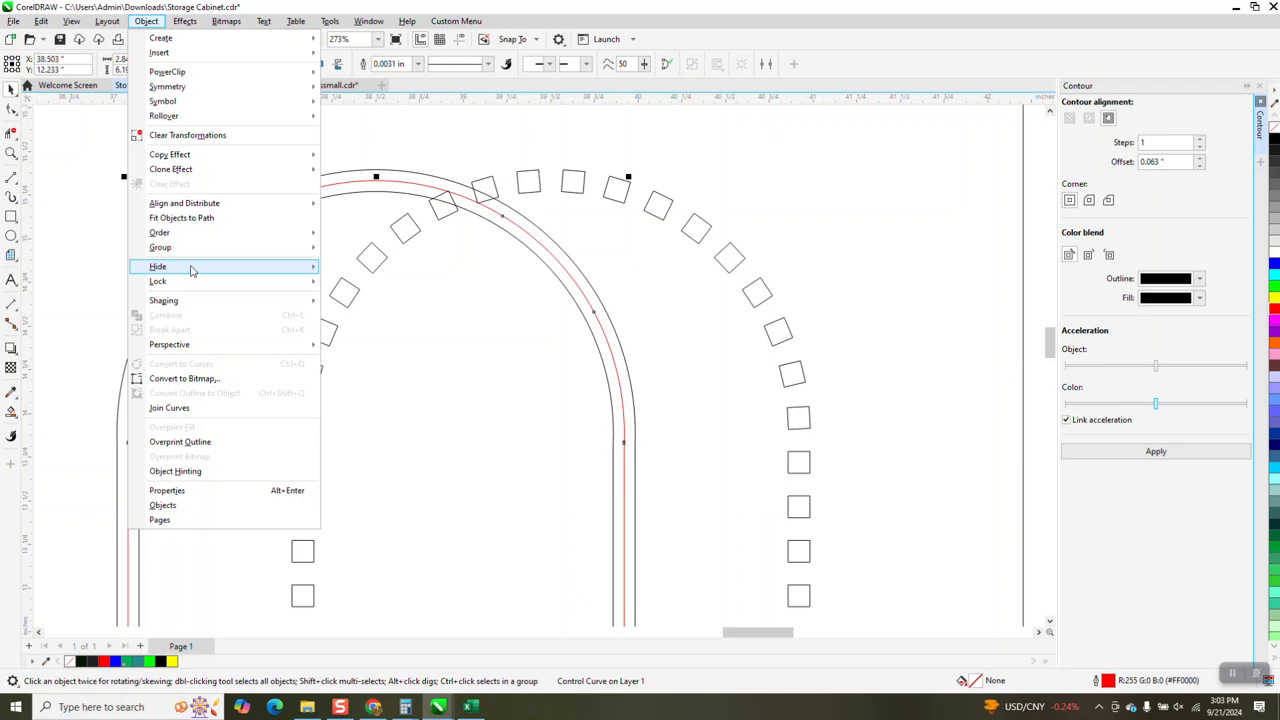
left_click(121, 157)
scroll(157, 152, "down", 2)
scroll(157, 153, "down", 2)
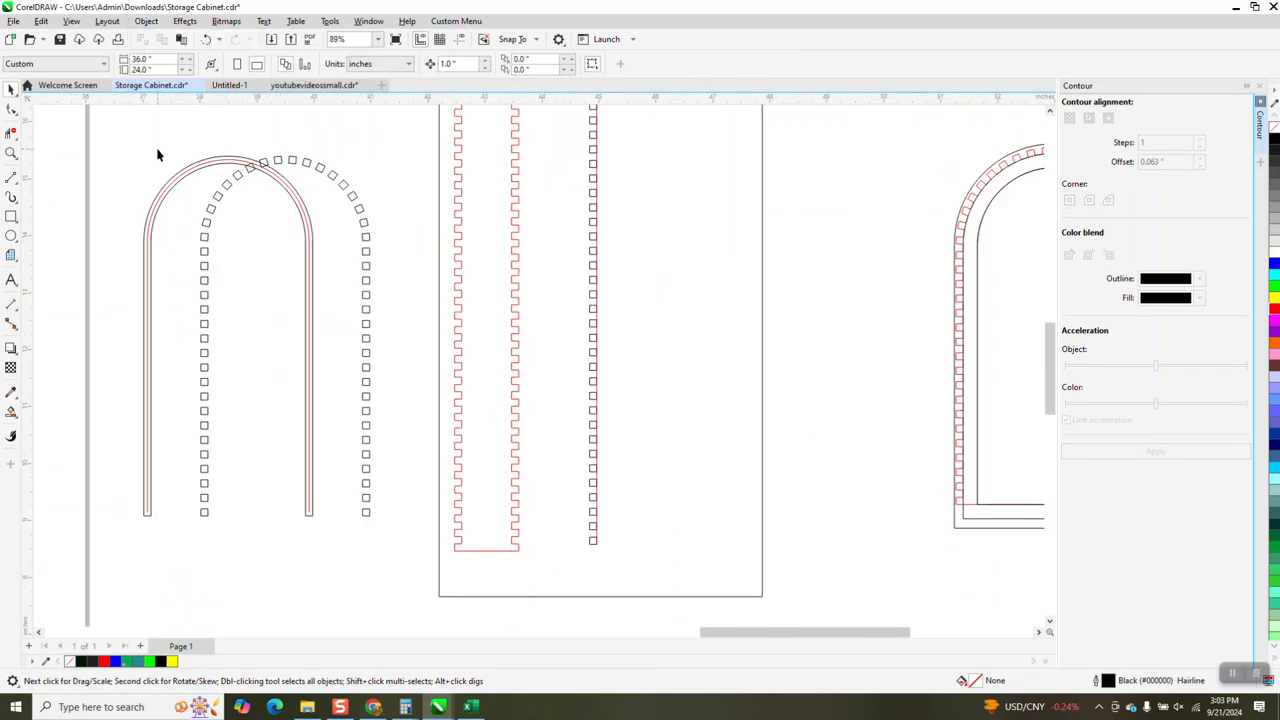
left_click_drag(109, 144, 330, 528)
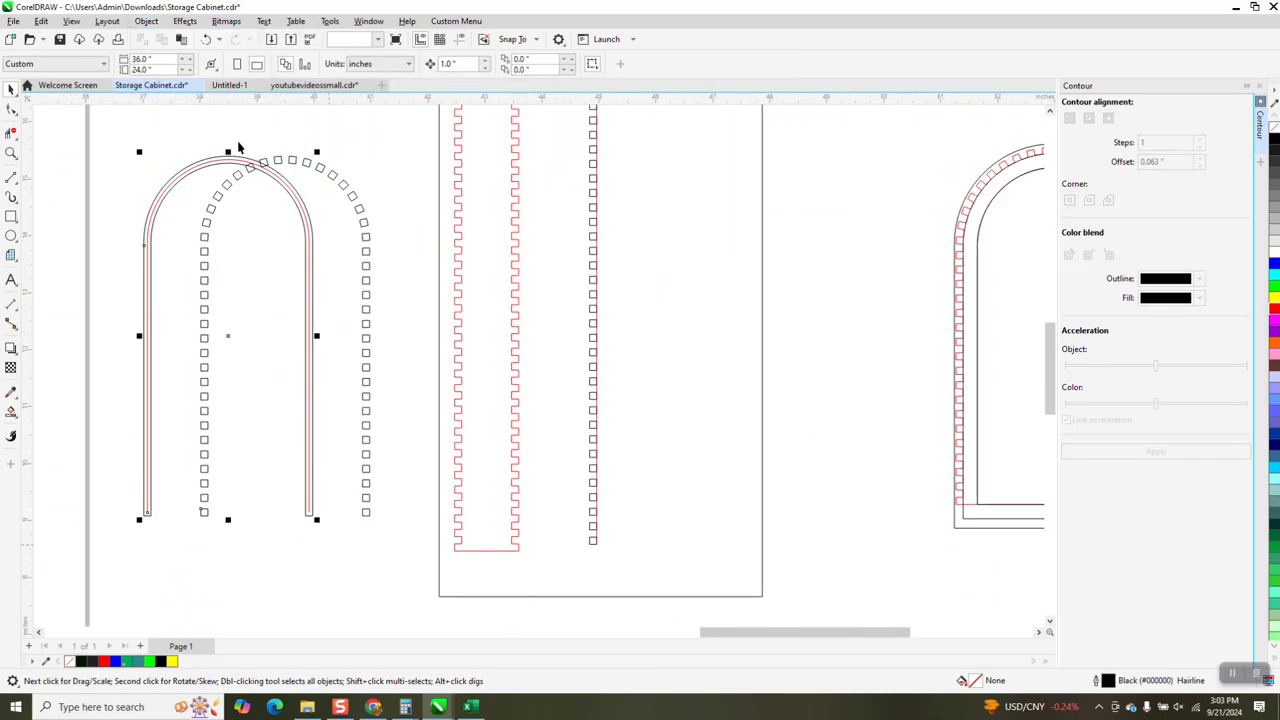
left_click(147, 24)
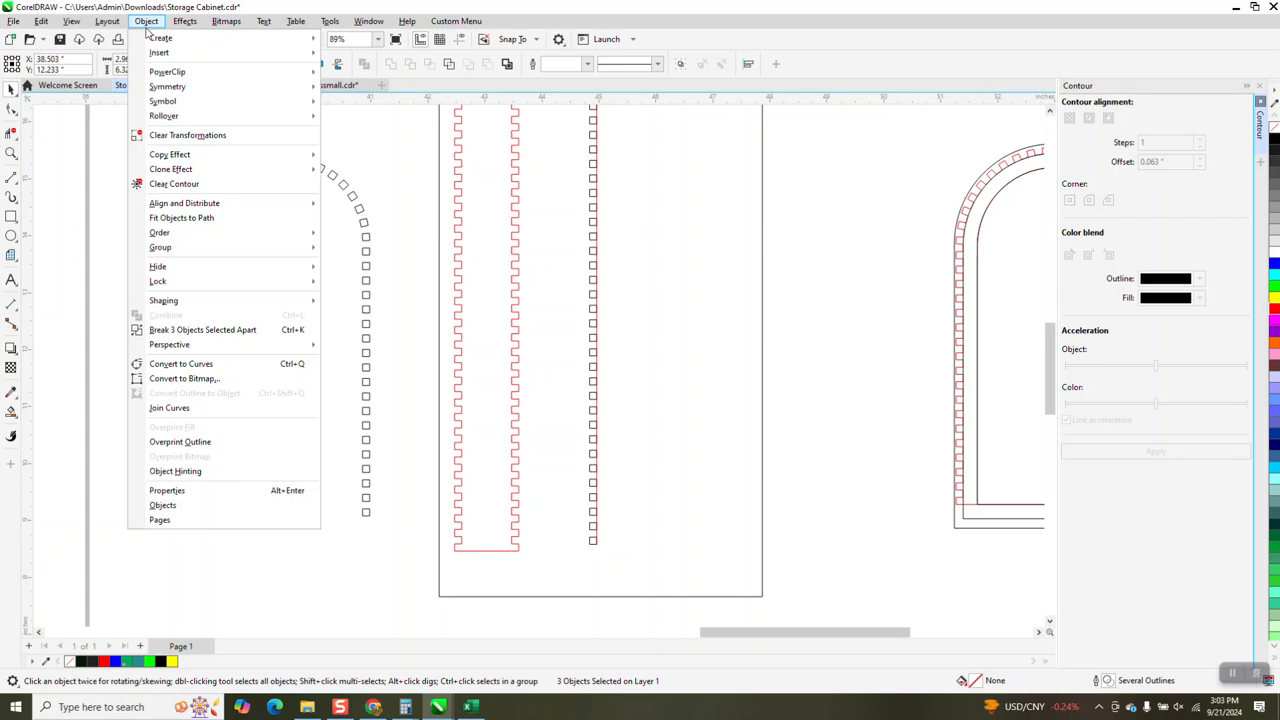
left_click(206, 331)
left_click(281, 133)
Step: Move the red arch curve 3 inches left, and the separated contour outline 1 inch right onto the squares
left_click(237, 164)
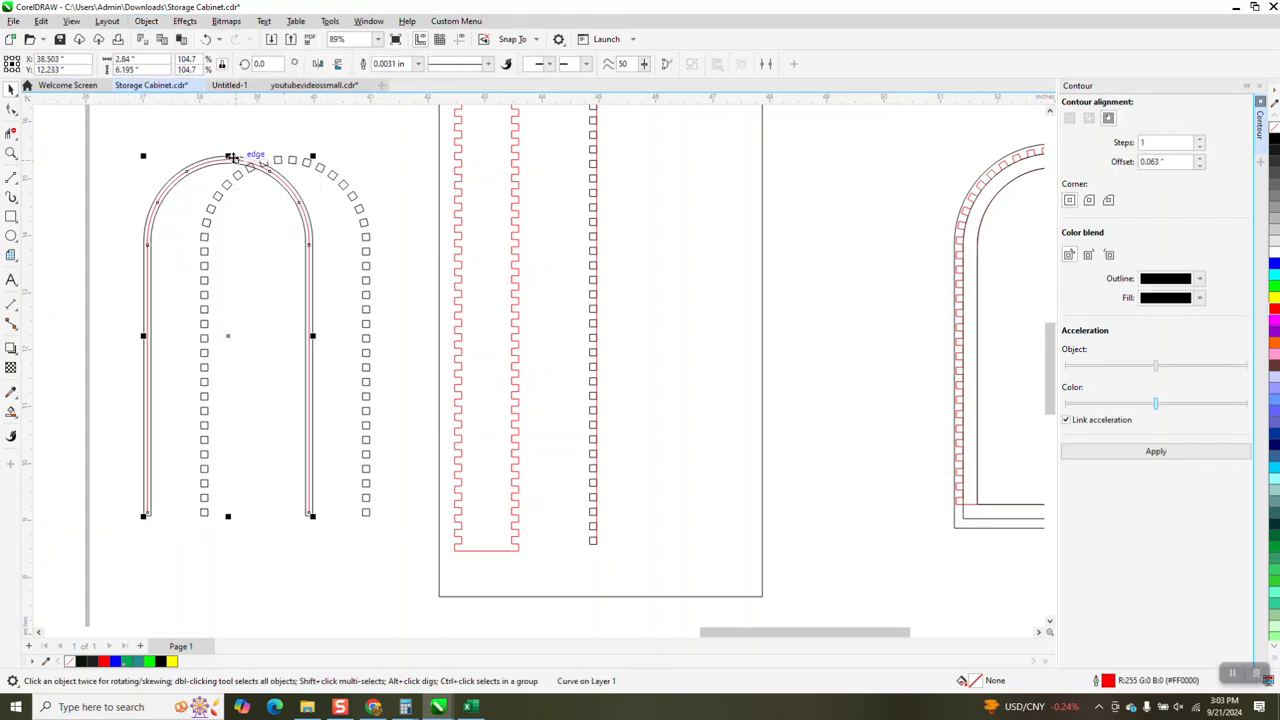
key("Left")
key("Left")
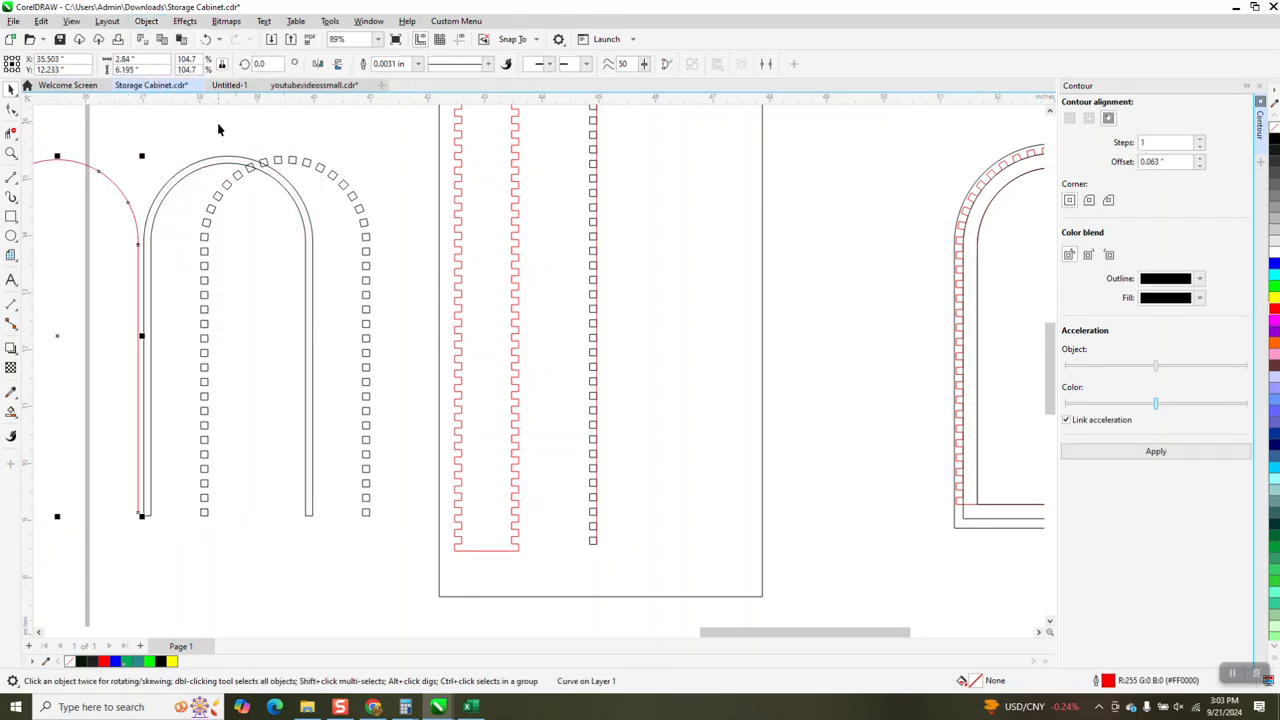
left_click(292, 194)
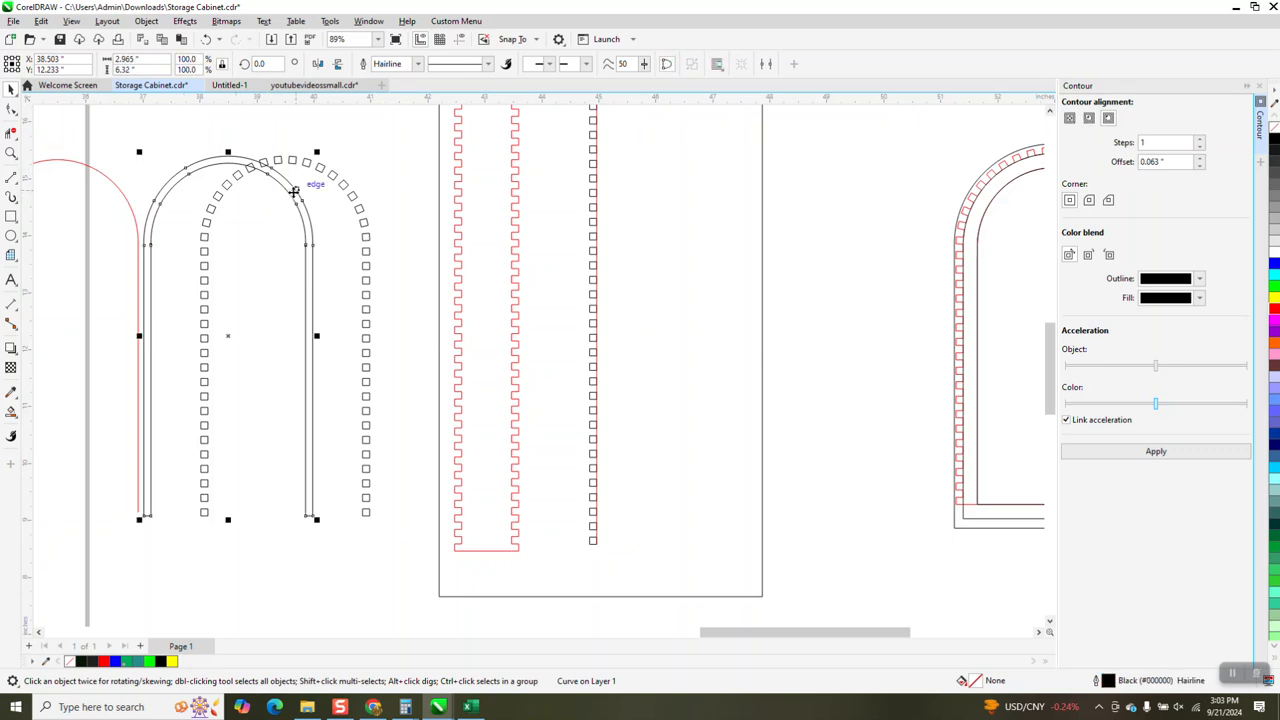
key("Right")
key("Right")
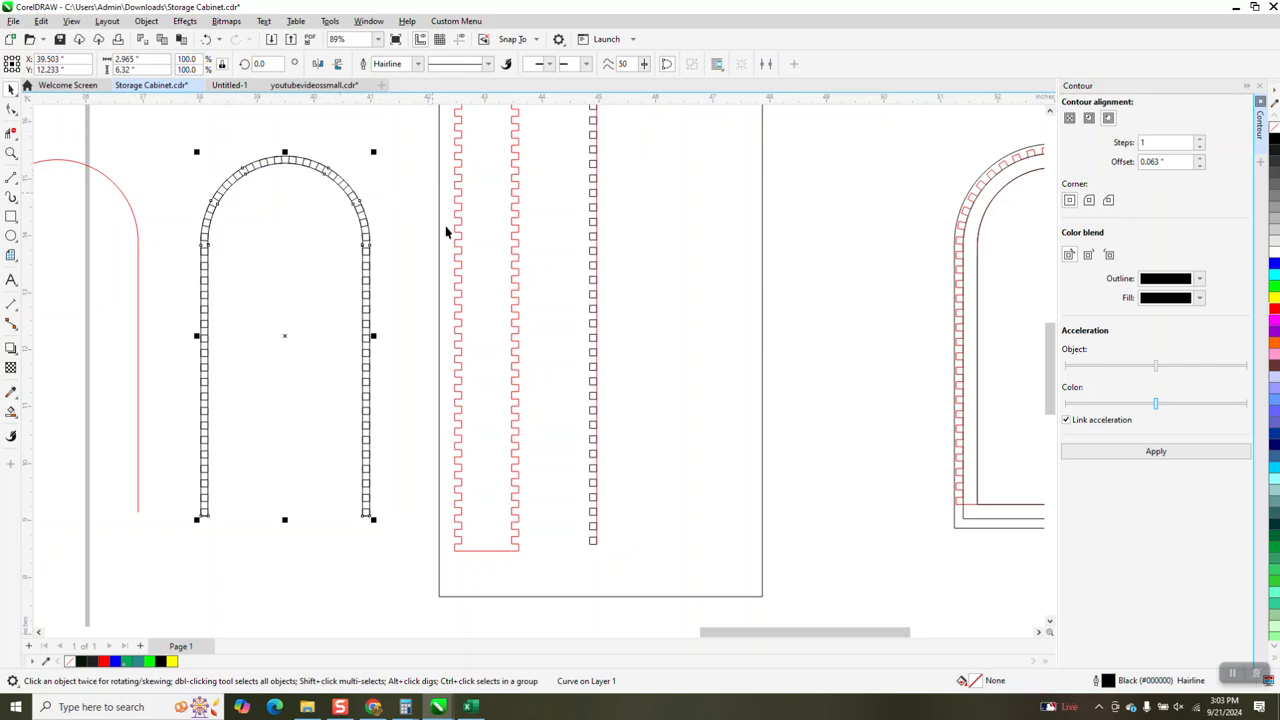
Step: Move the red notched strip and the vertical row of squares together 24 inches right, out of the tall rectangle
scroll(431, 311, "down", 5)
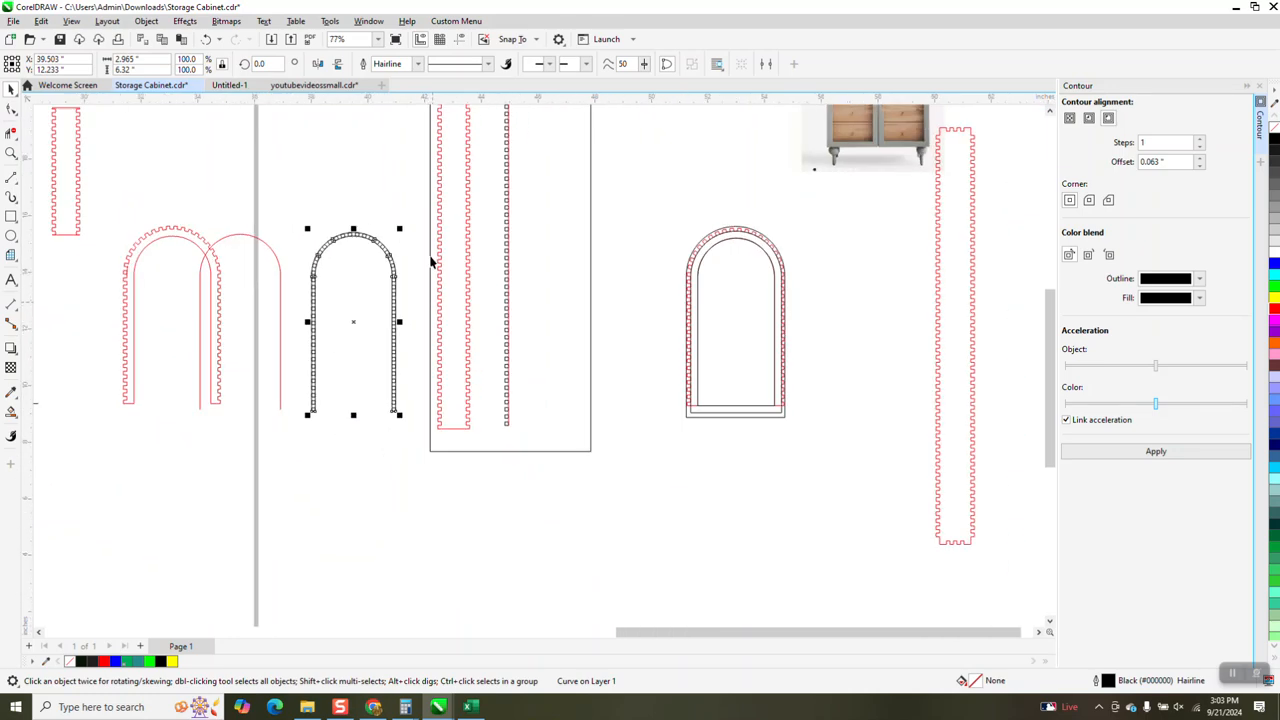
left_click_drag(422, 106, 517, 372)
key("Right")
key("Right")
key("Right")
key("Right")
key("Right")
key("Right")
key("Right")
key("Right")
key("Right")
key("Right")
key("Right")
key("Right")
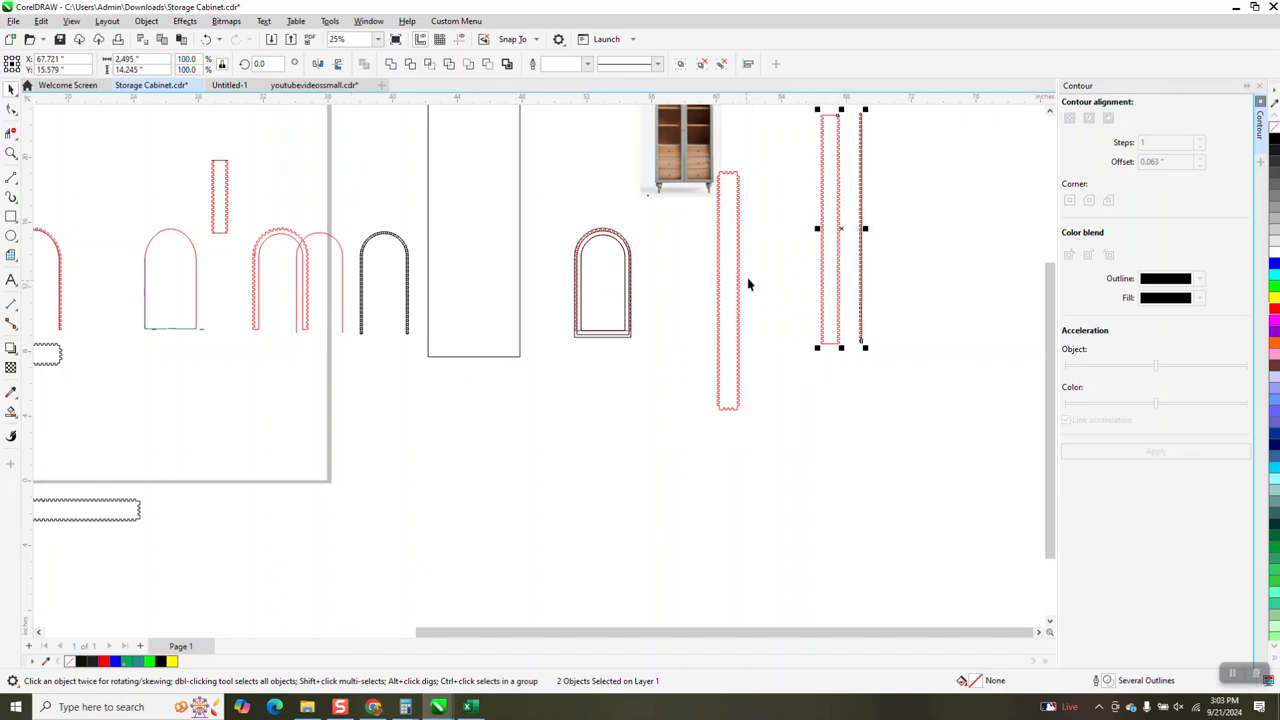
Step: Move the grouped arch of small squares 4 inches right, off the black contour outline
left_click(11, 152)
left_click_drag(270, 205, 508, 353)
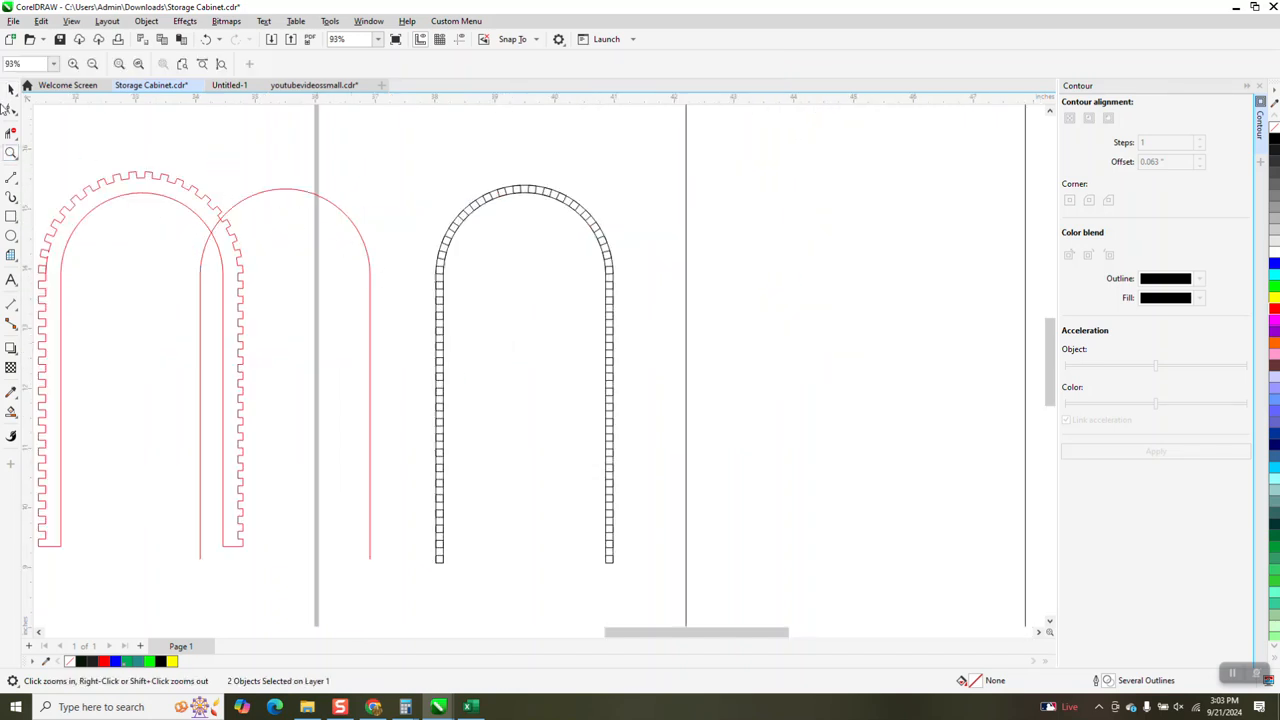
left_click(11, 90)
left_click(517, 186)
left_click(520, 187)
key("Right")
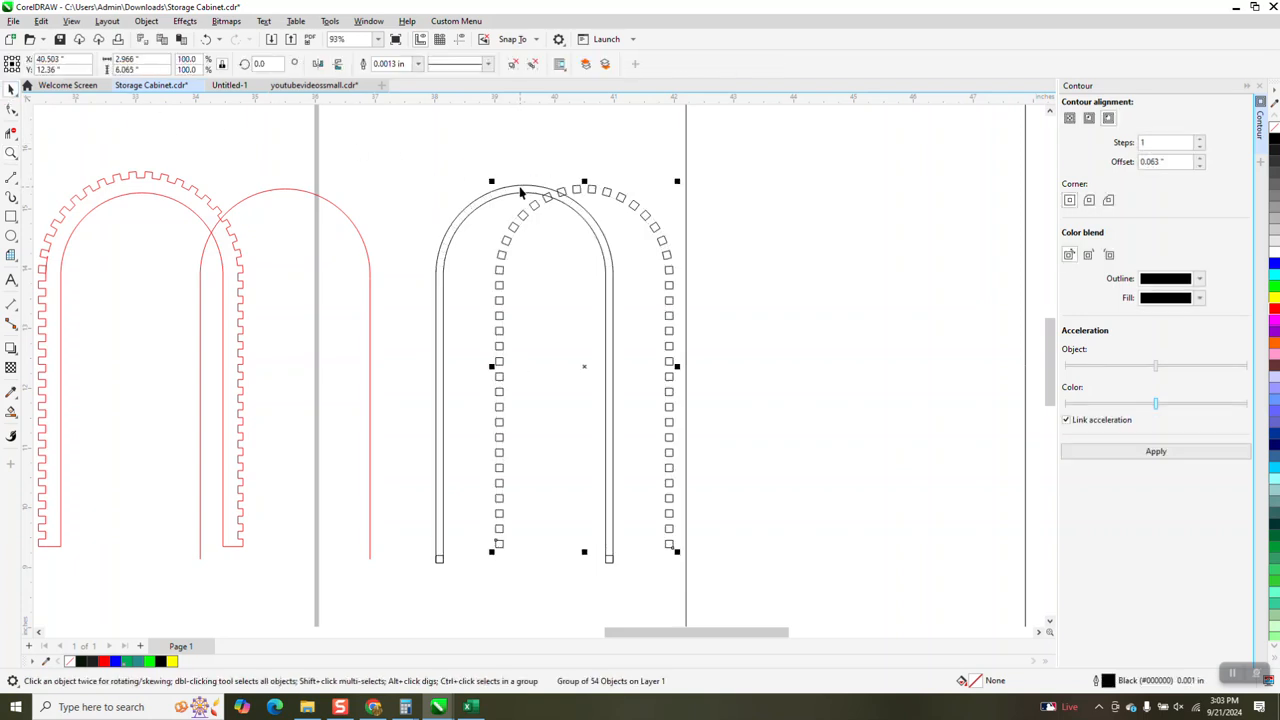
key("Right")
key("Right")
key("Right")
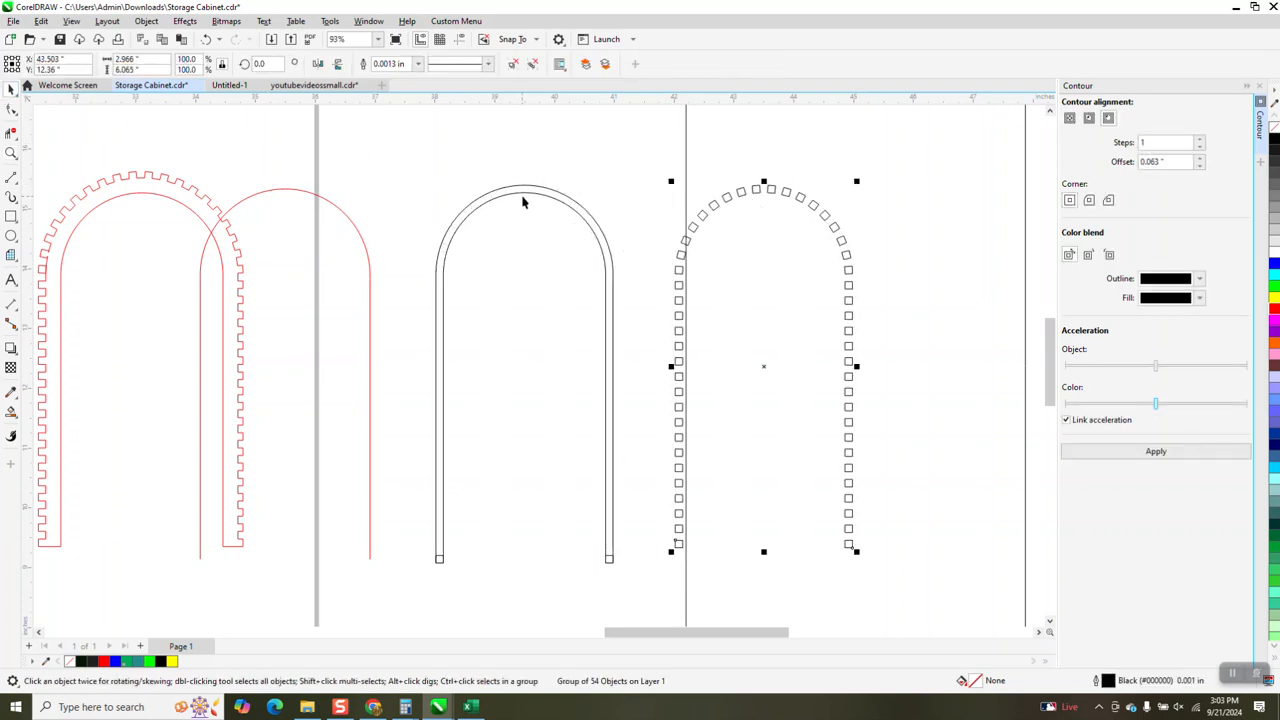
Step: Undo the last moves of the squares group until it sits back on the black contour outline
left_click(206, 40)
left_click(206, 40)
left_click(206, 40)
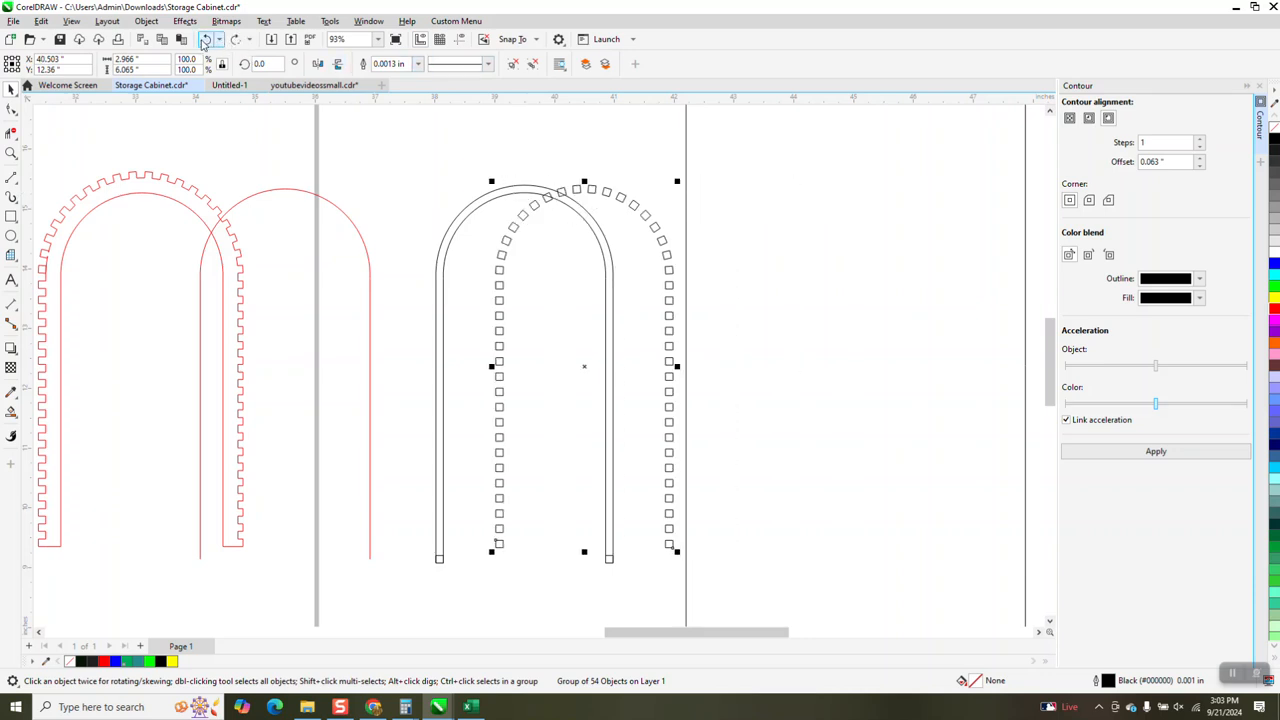
left_click(206, 40)
Step: Set the nudge distance to 4 inches and move the grouped arch of small squares right by that amount, off the contour outline
left_click(434, 128)
left_click(465, 67)
type("4")
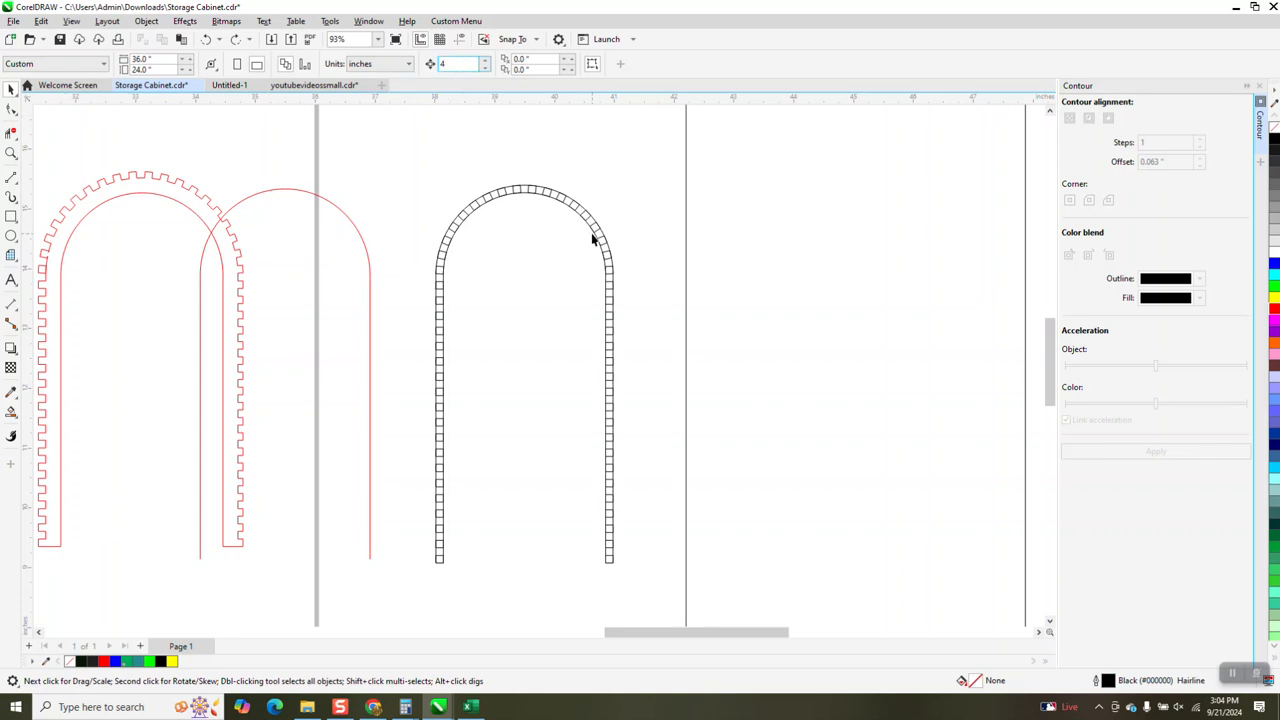
left_click(597, 230)
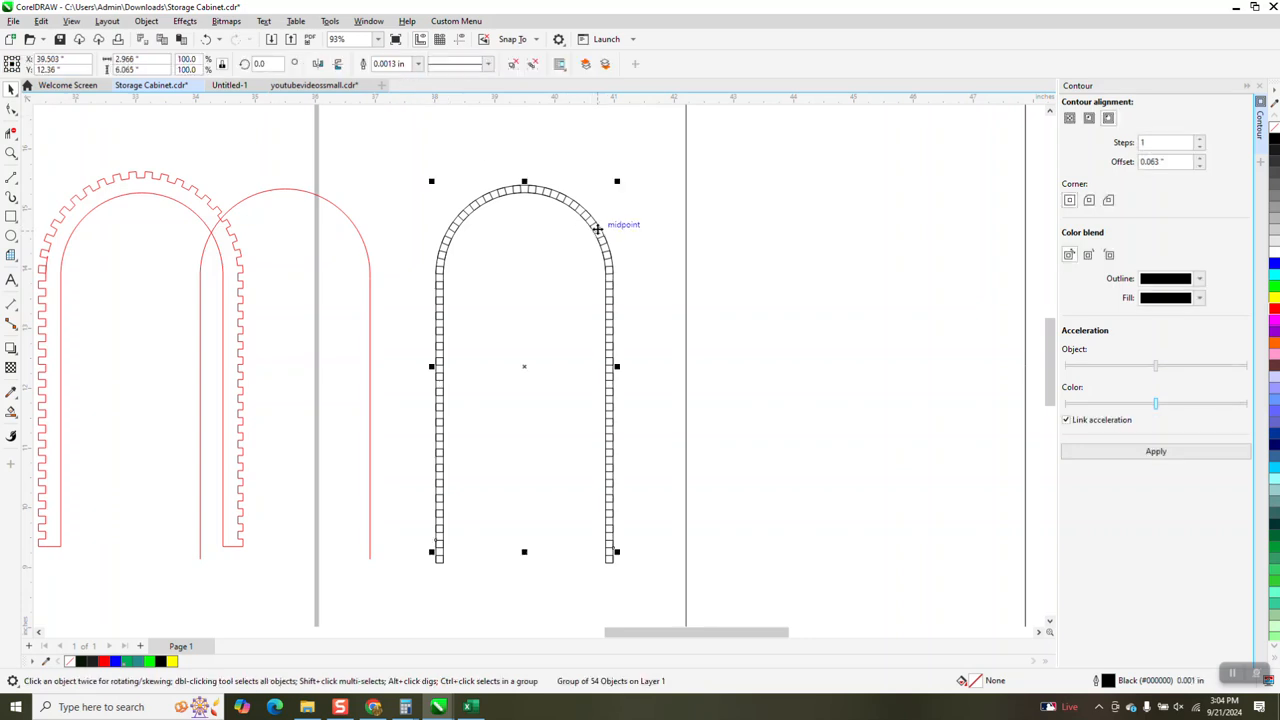
key("Right")
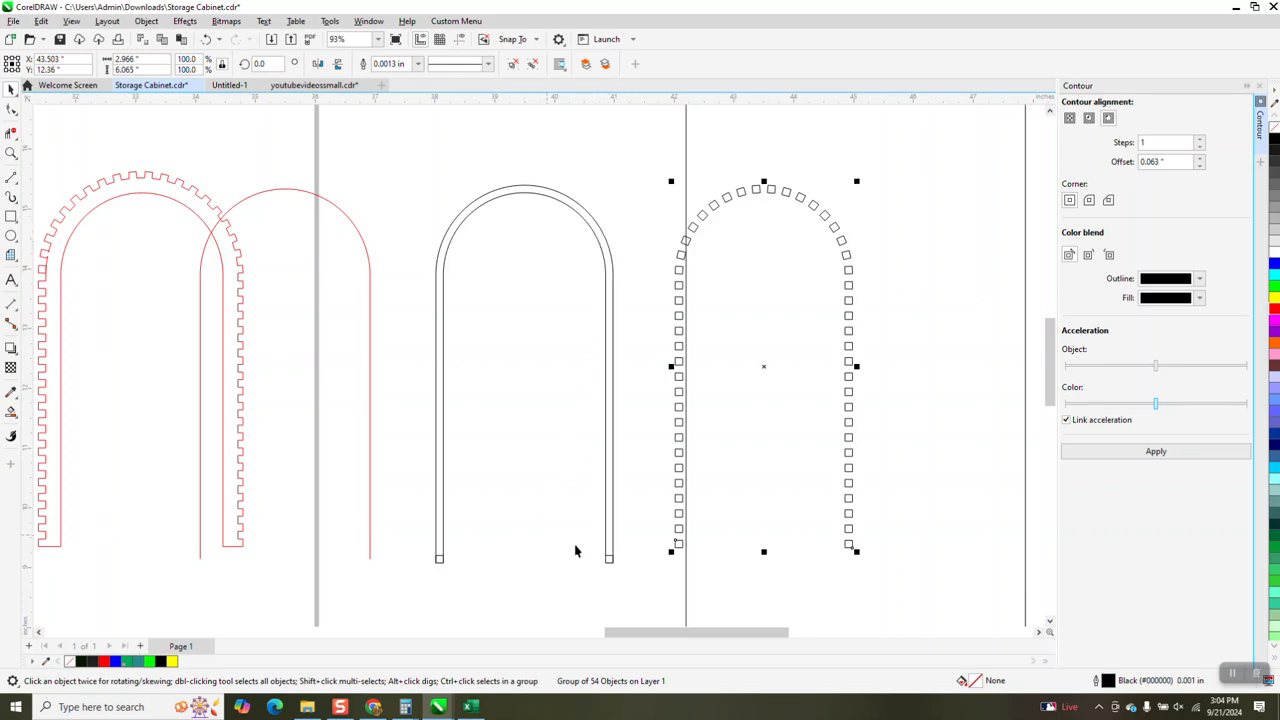
Step: Move the two loose squares at the bottom ends of the contour outline 4 inches right, under the arch of squares
left_click(440, 559)
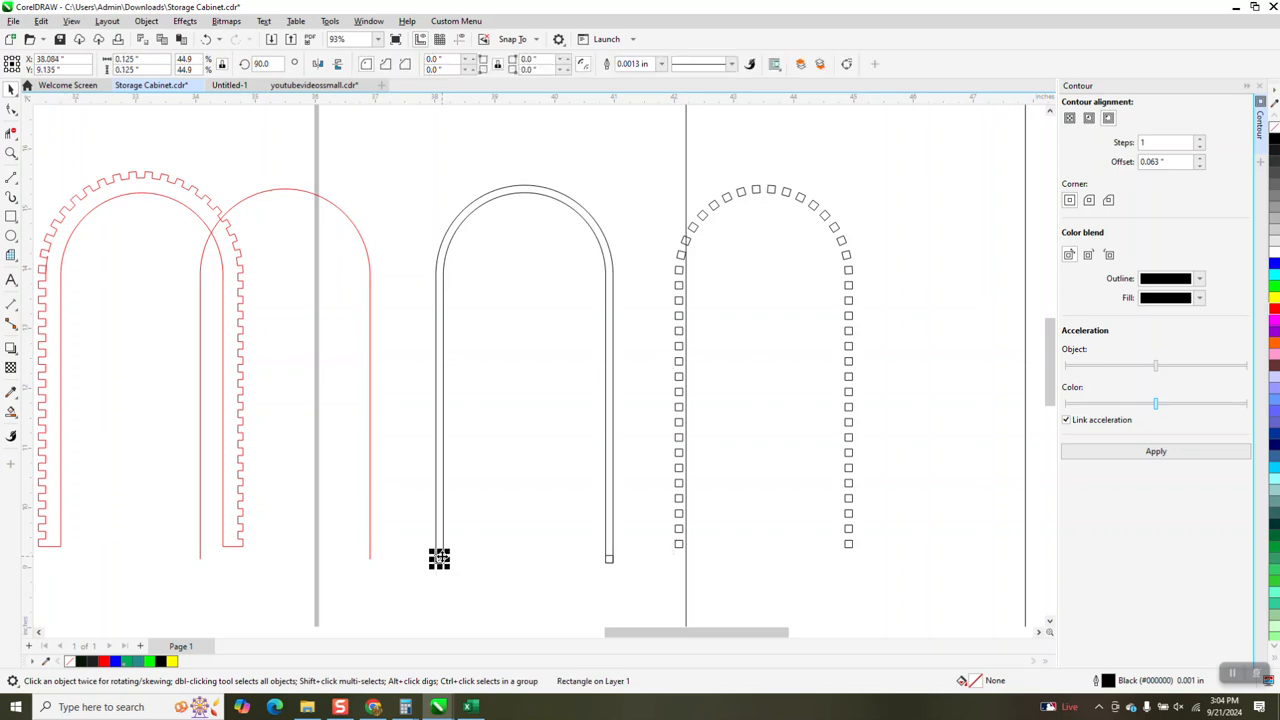
key("Right")
left_click(610, 560)
key("Right")
Step: Ungroup all the squares in the moved arch and regroup them with the two end squares as a single group
scroll(643, 447, "down", 1)
left_click_drag(648, 205, 739, 395)
left_click_drag(892, 597, 893, 600)
left_click(146, 21)
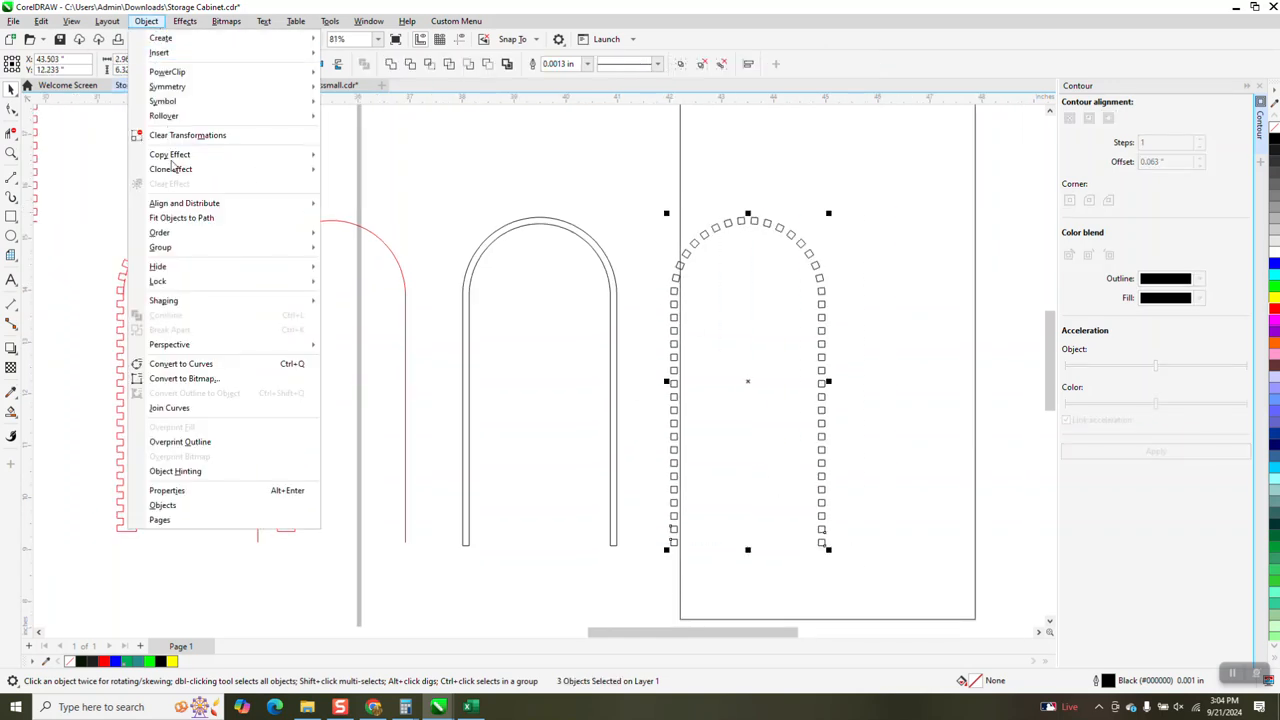
mouse_move(305, 247)
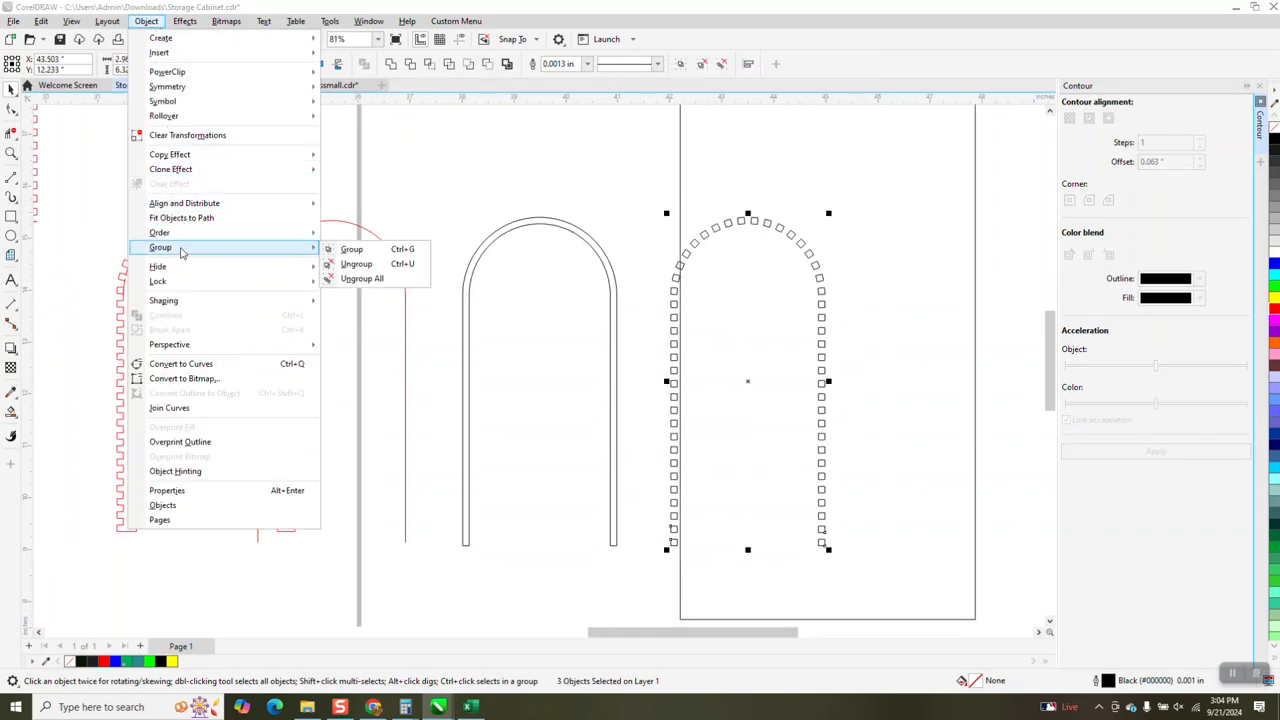
left_click(347, 279)
left_click_drag(652, 183, 730, 492)
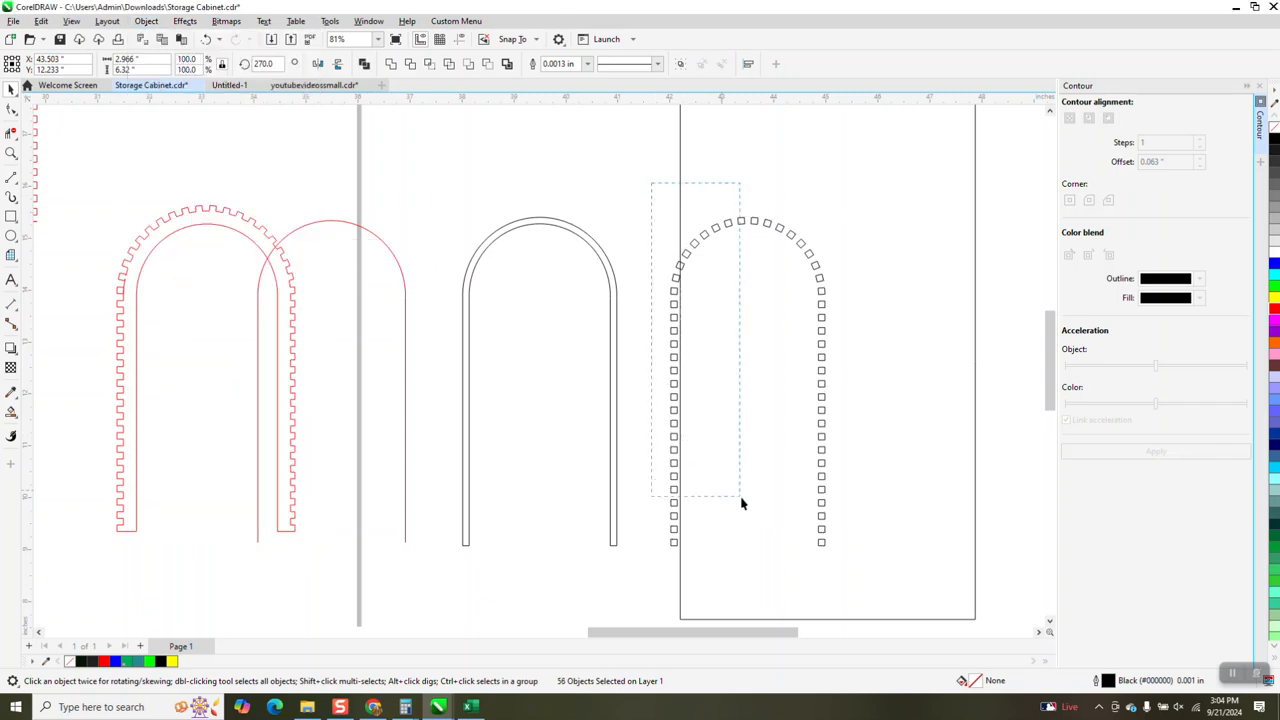
left_click_drag(908, 612, 908, 614)
left_click(146, 21)
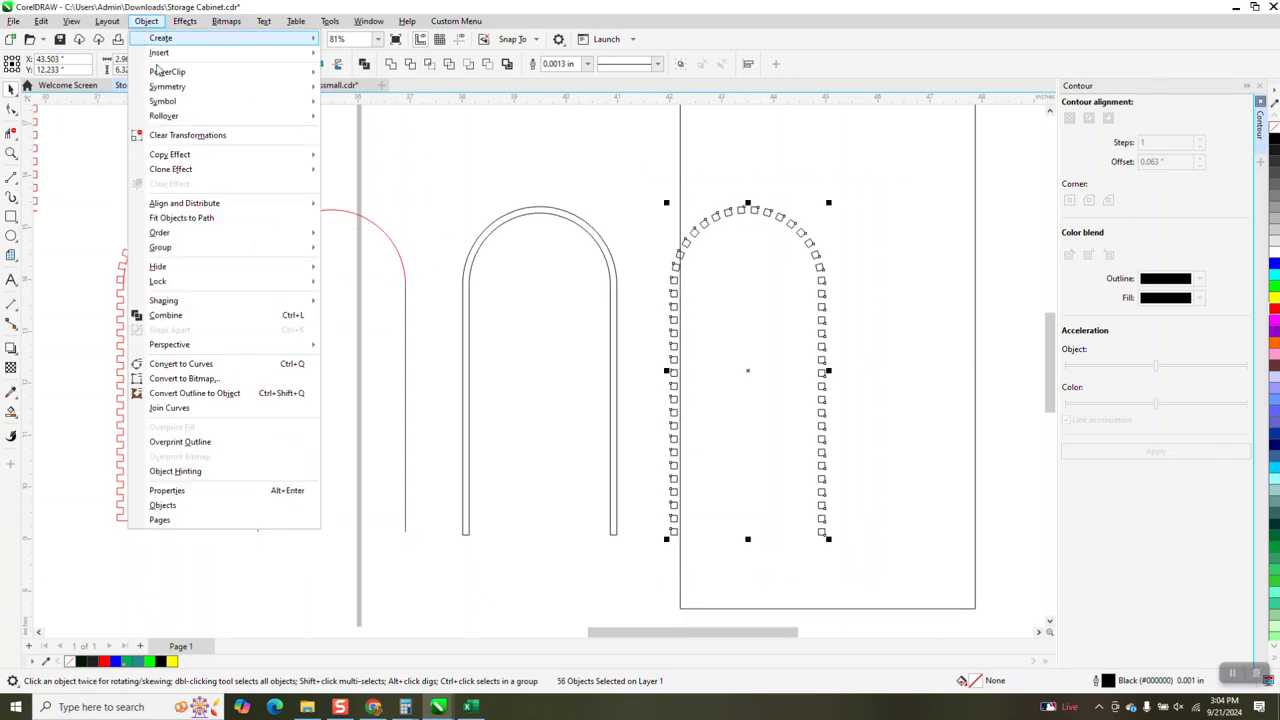
mouse_move(305, 248)
left_click(365, 254)
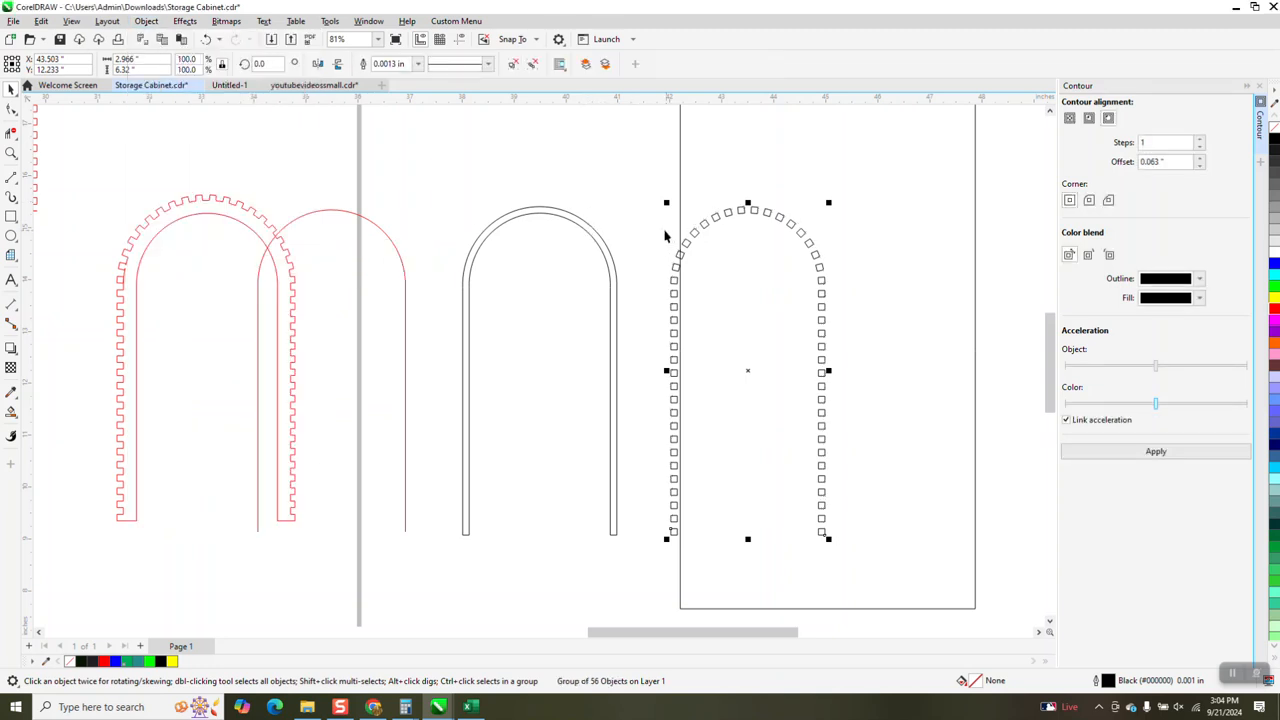
Step: Move the grouped squares 4 inches left onto the contour outline and back again
key("Left")
key("Right")
Step: Break the contour outline apart at the inner bottom corner nodes of both legs
left_click(11, 152)
left_click_drag(423, 189, 838, 661)
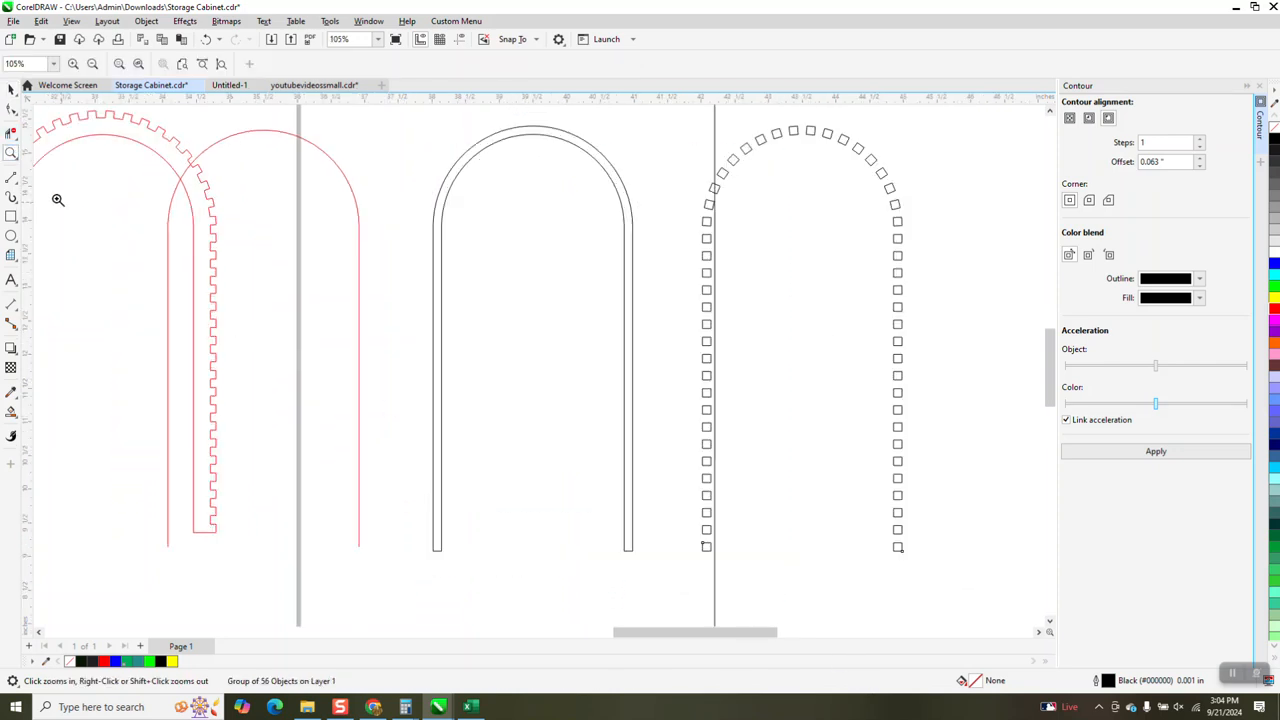
left_click(11, 108)
left_click(455, 167)
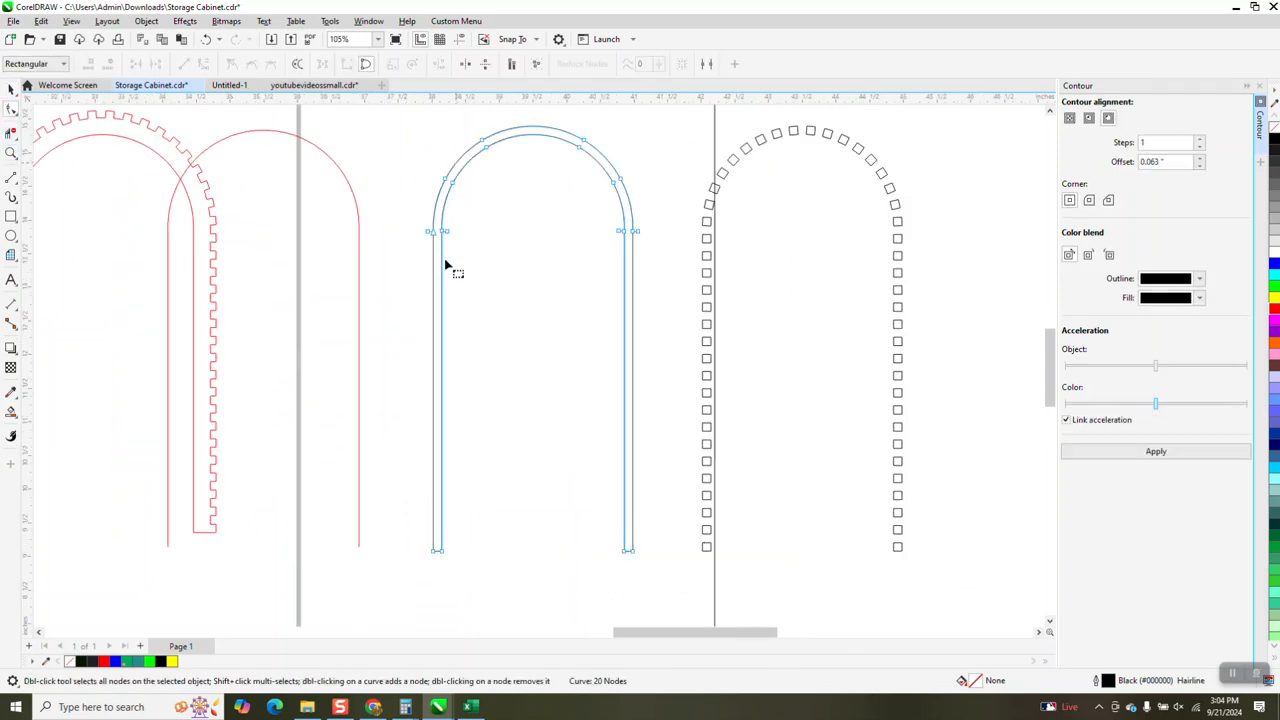
left_click(441, 552)
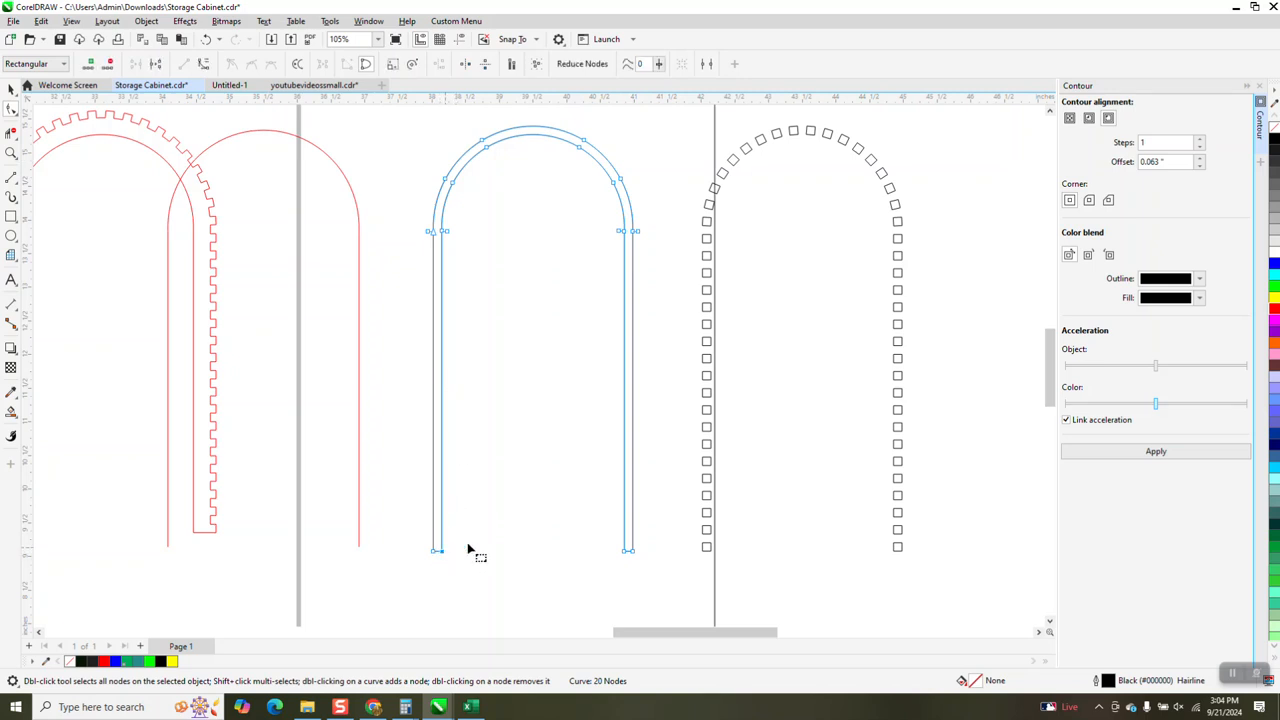
left_click(626, 554, "shift")
right_click(624, 557)
left_click(686, 372)
key("space")
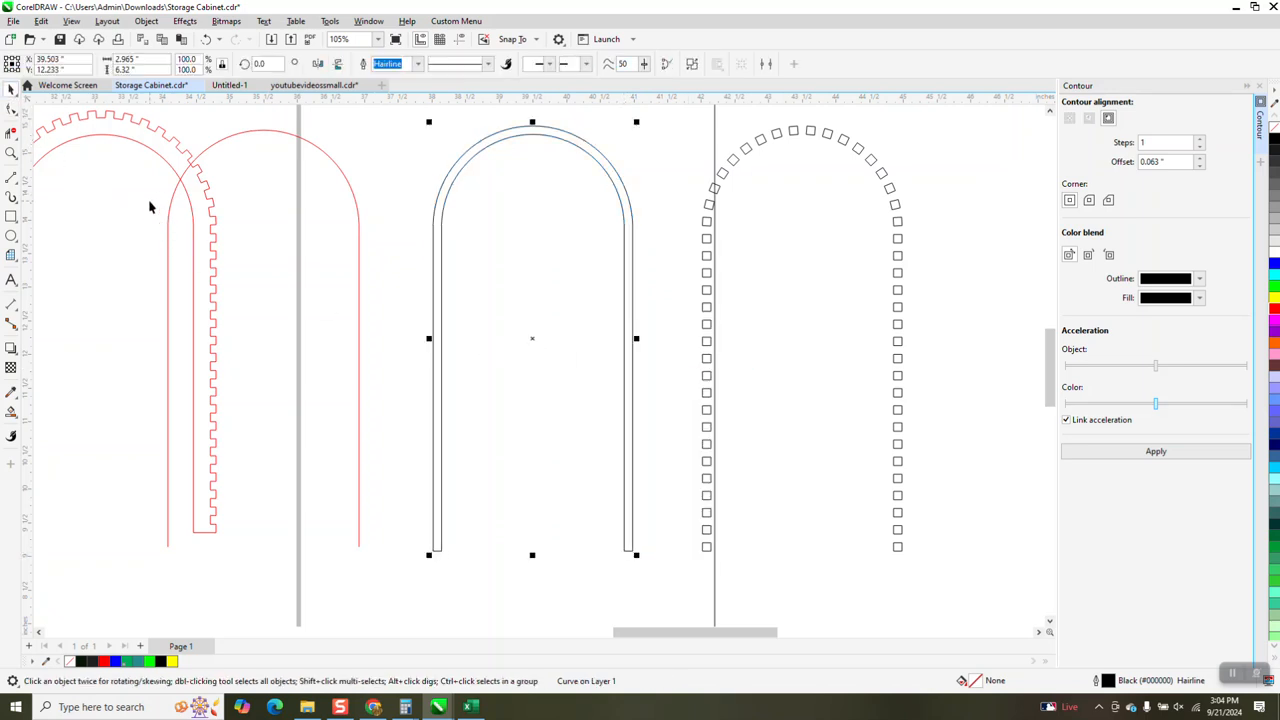
Step: Delete the outer line of the contour with Virtual Segment Delete, keeping only the inner arch line
left_click(11, 133)
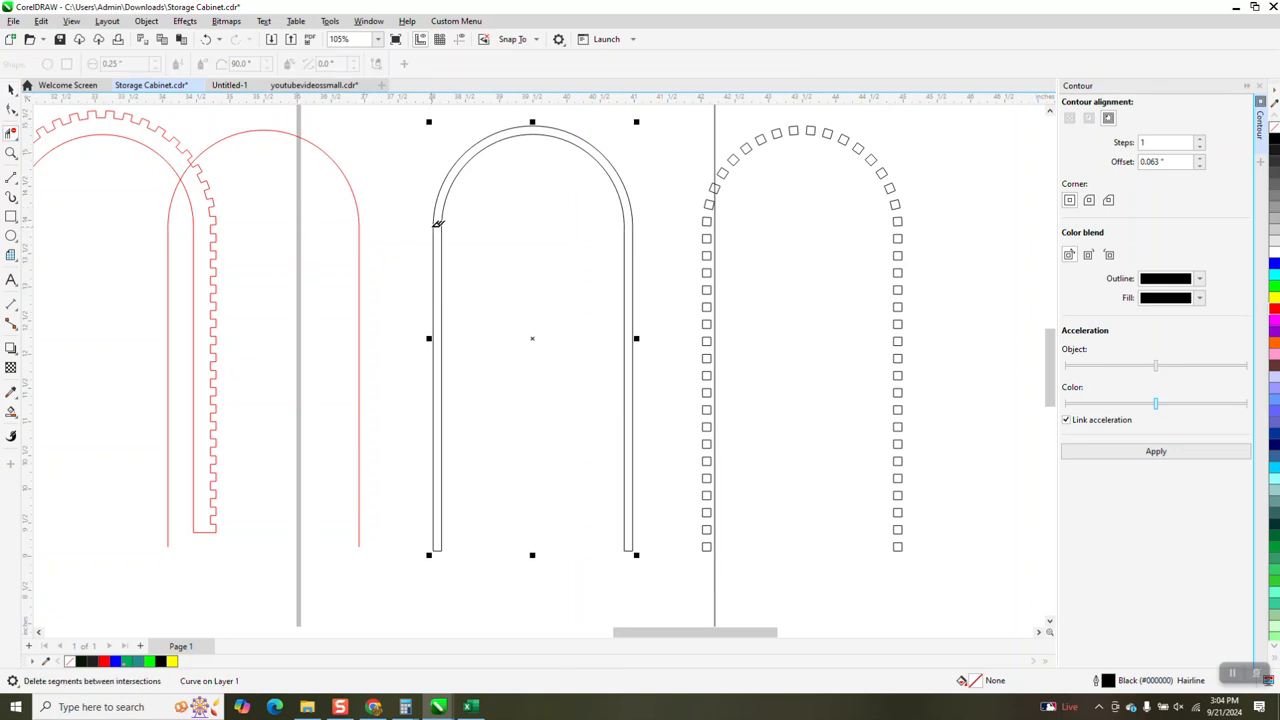
left_click(436, 219)
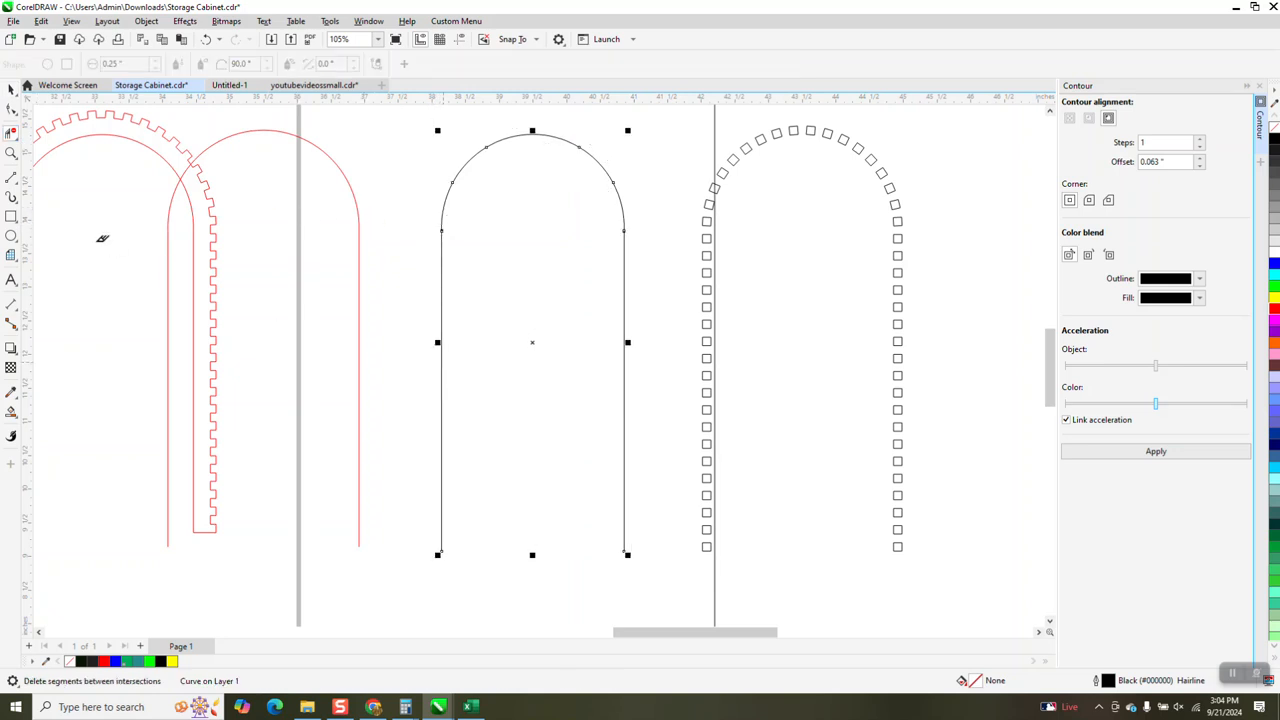
left_click(12, 89)
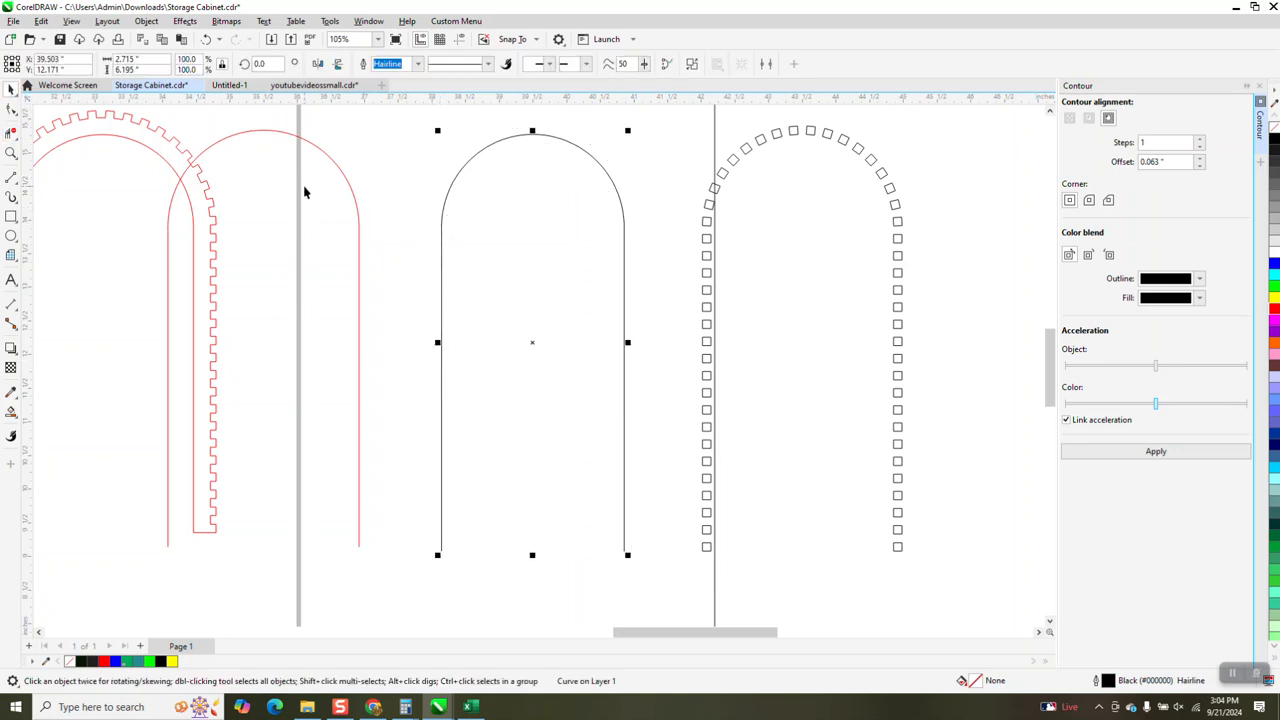
Step: Move the inner arch line 4 inches right to check its fit inside the squares, and return it 4 inches left
key("Right")
scroll(221, 215, "down", 2)
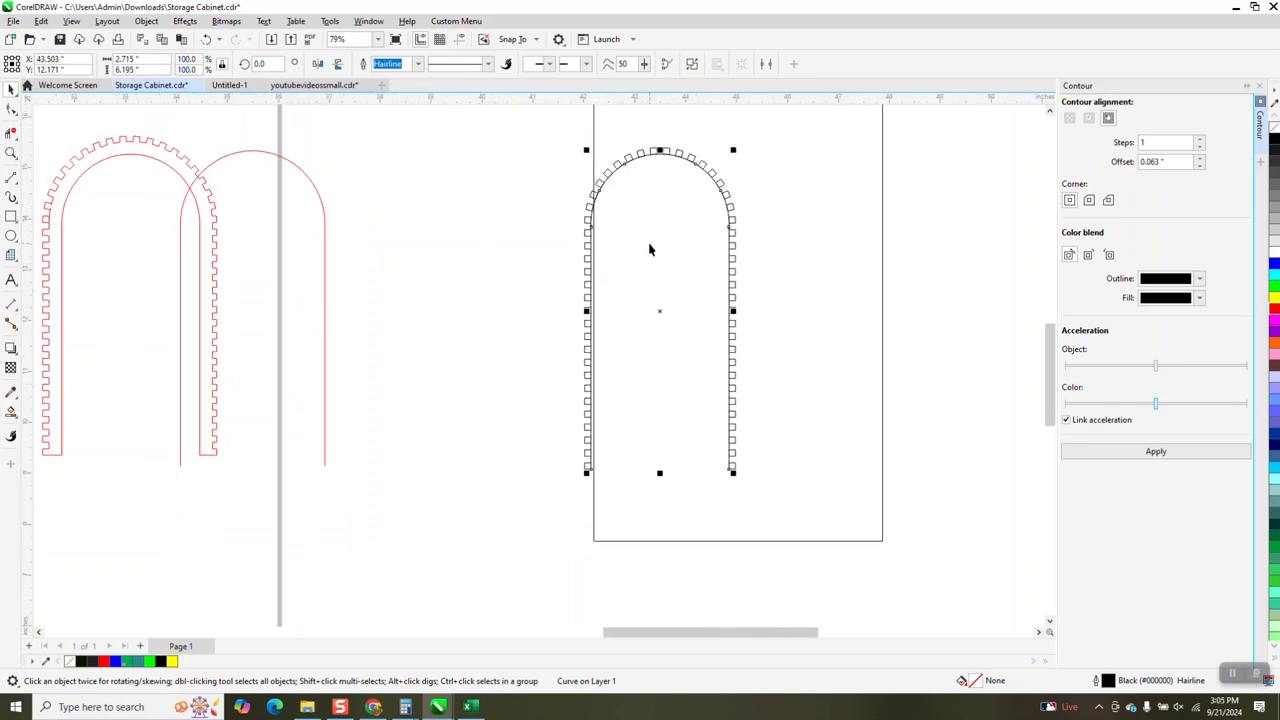
left_click(11, 152)
left_click_drag(581, 131, 703, 184)
scroll(523, 131, "down", 4)
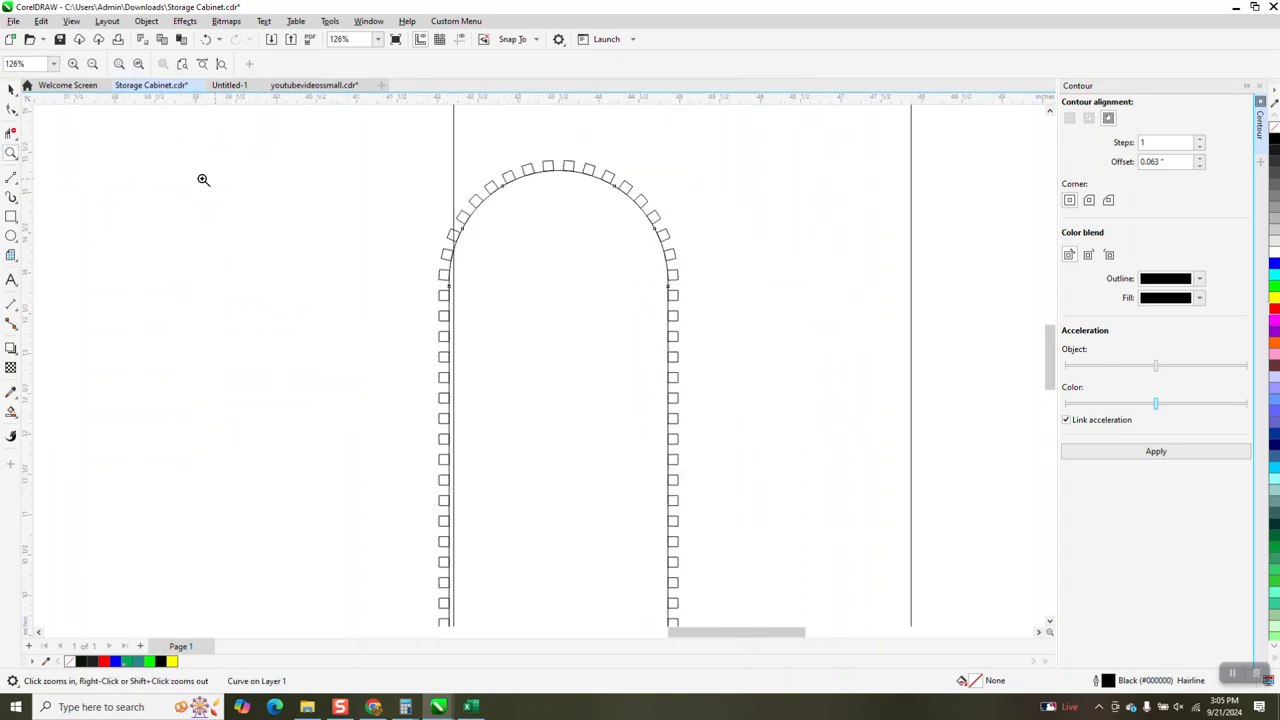
left_click(11, 89)
key("Left")
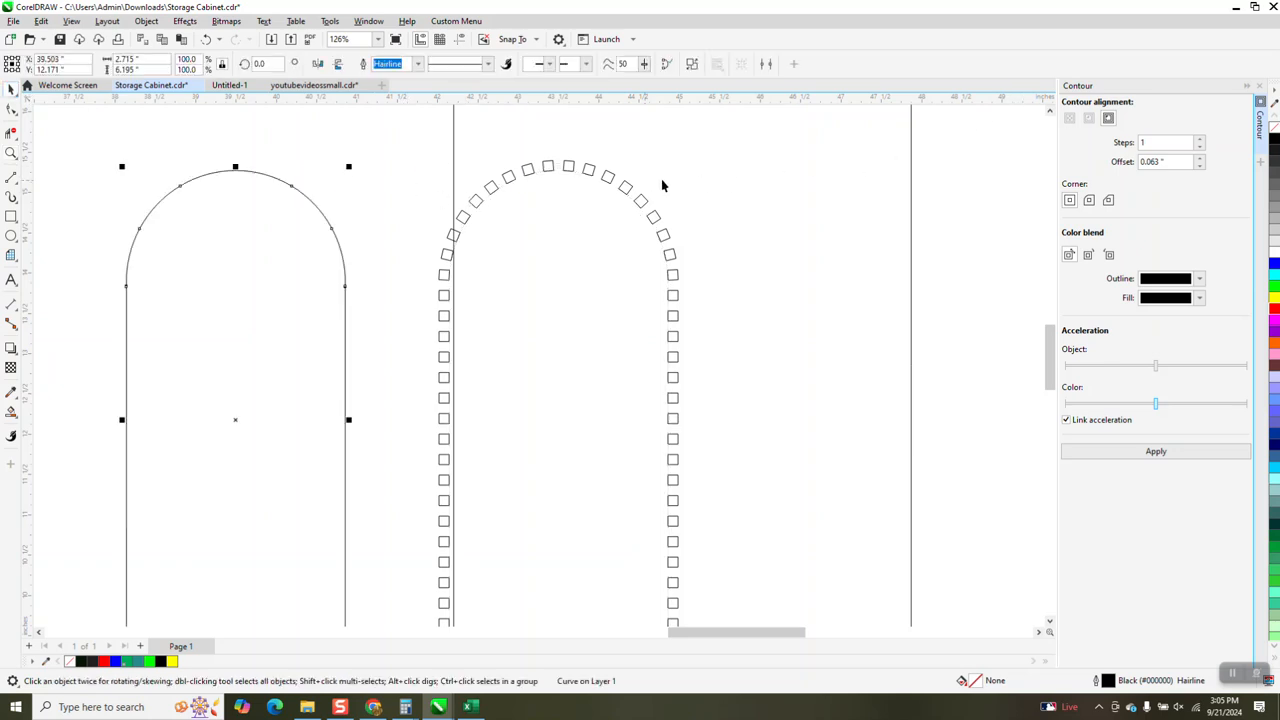
Step: Set the outline width of the inner arch line to 0.25 in
left_click(346, 195)
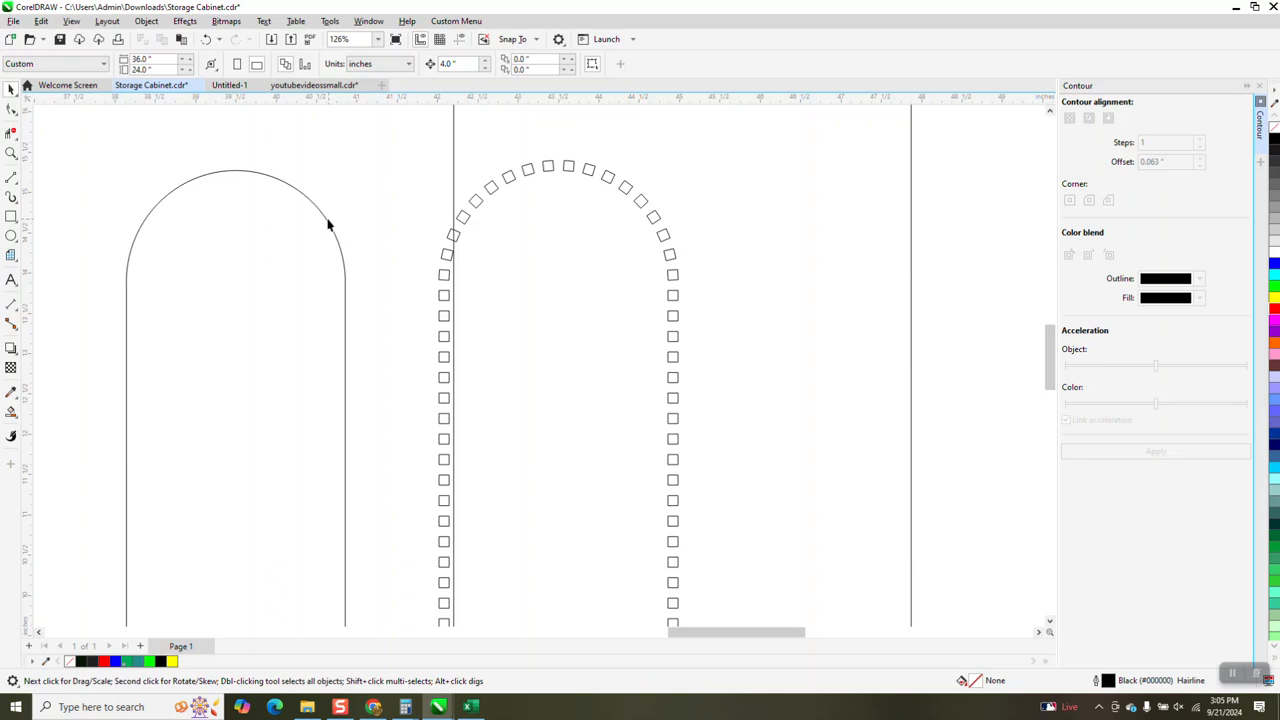
left_click(326, 229)
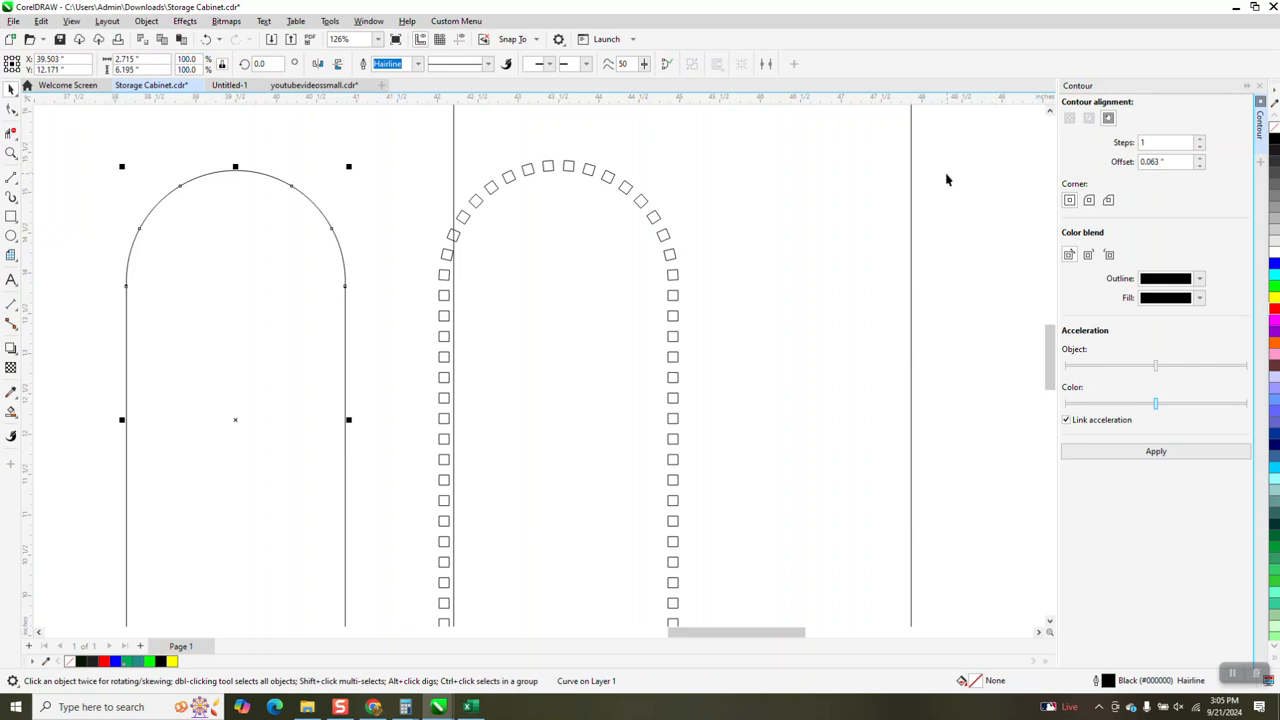
scroll(940, 176, "down", 2)
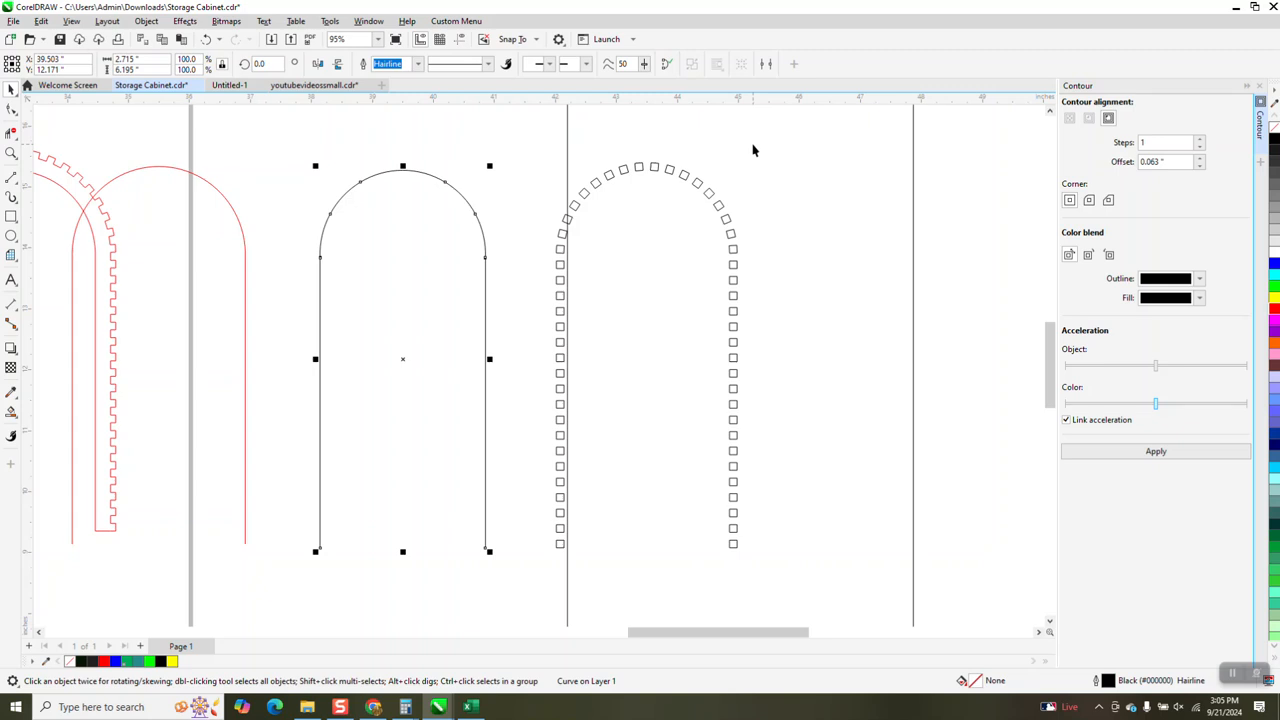
left_click(416, 64)
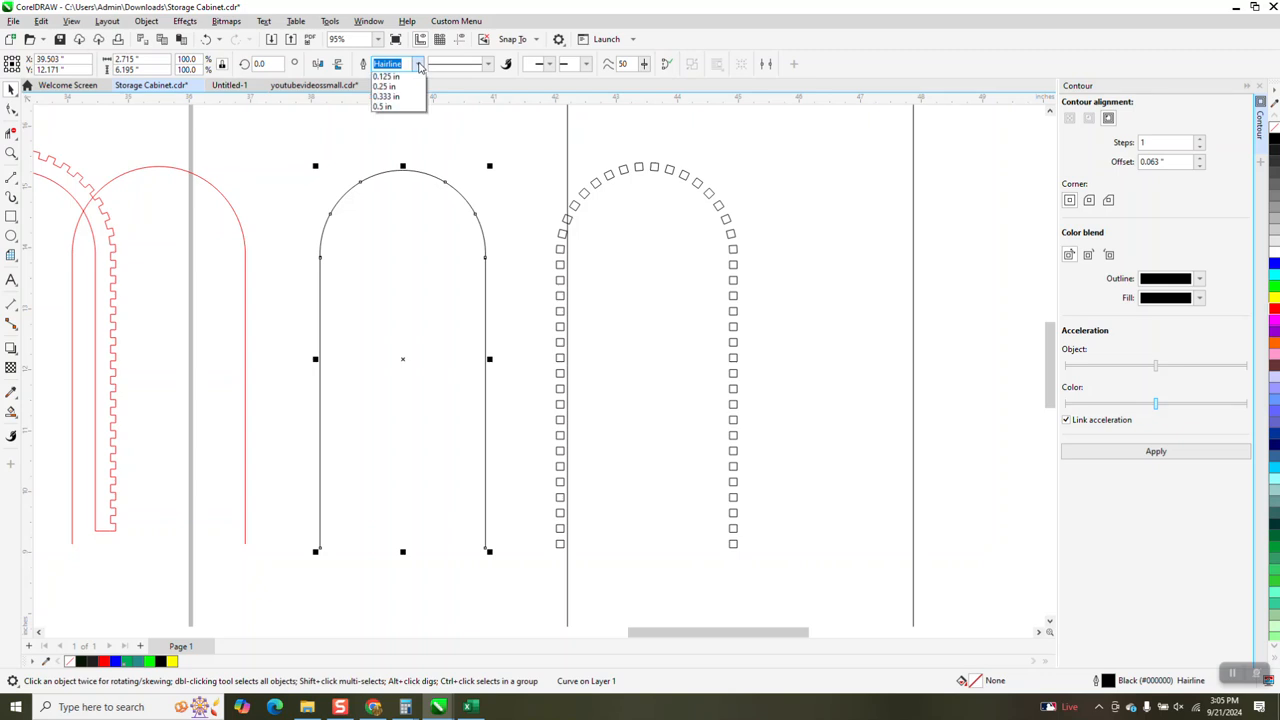
left_click(386, 188)
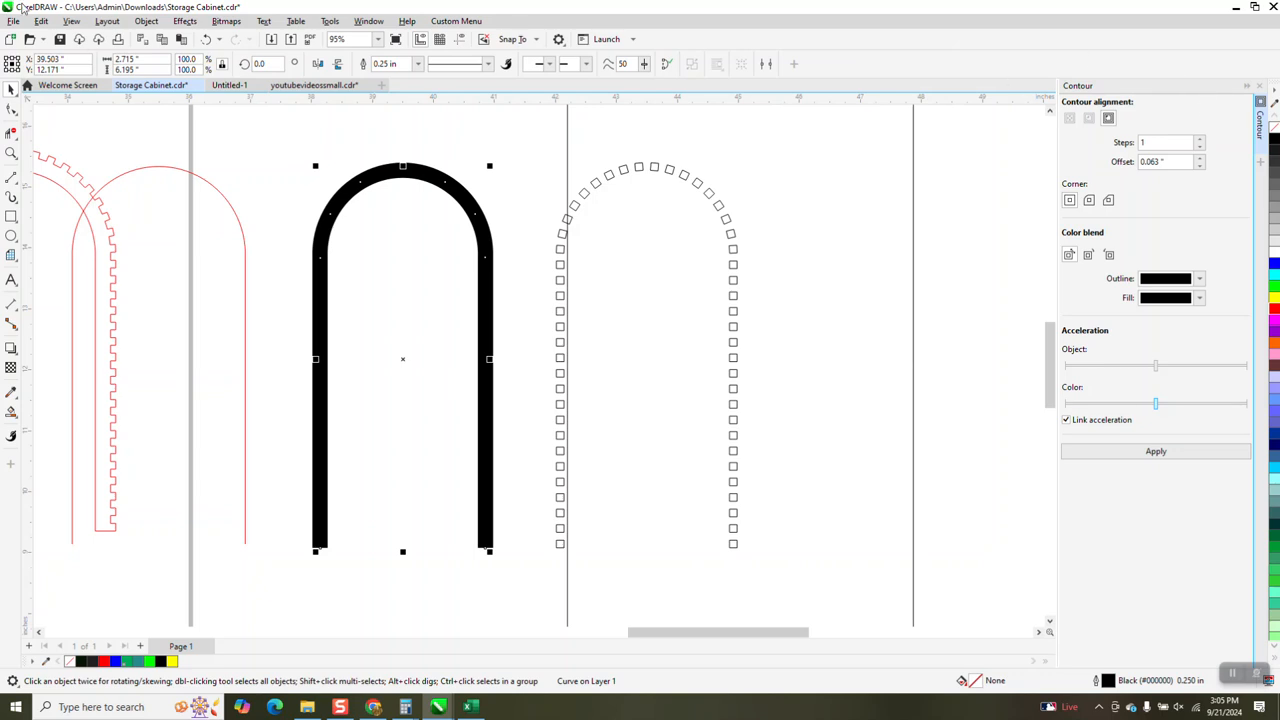
Step: Convert the thick arch outline to an object and give it no fill with a black hairline outline
left_click(142, 22)
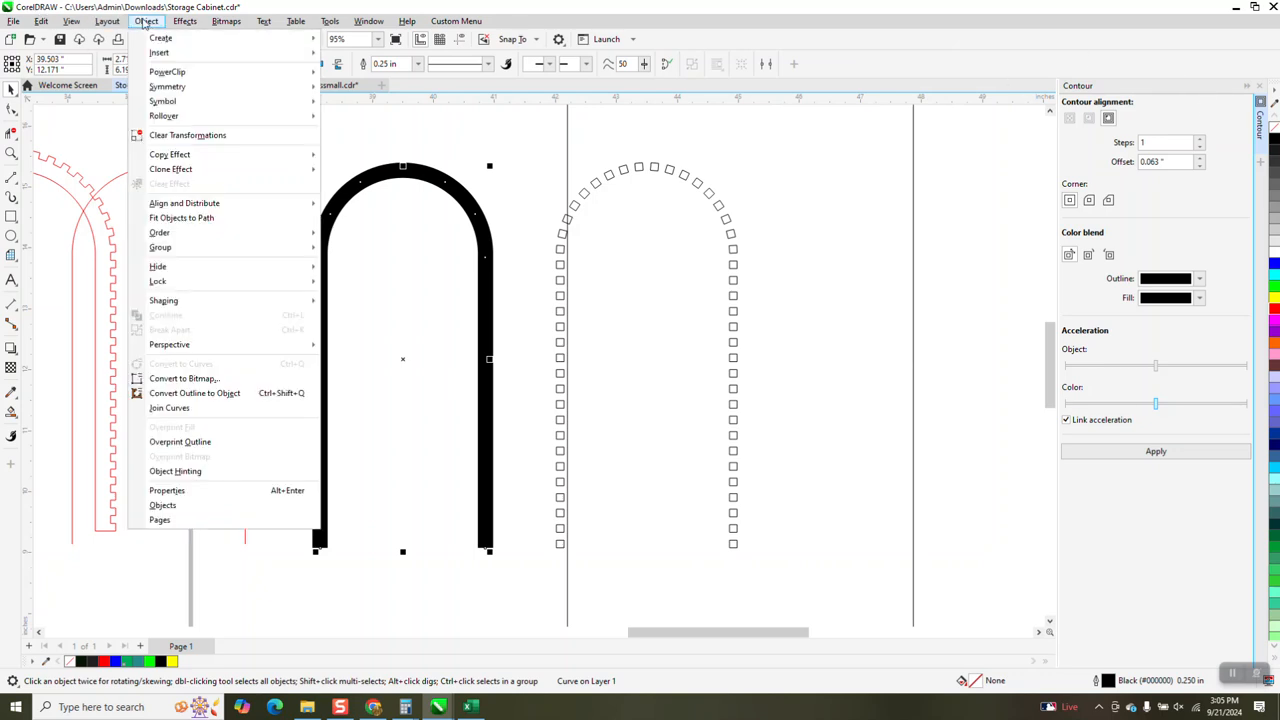
left_click(204, 397)
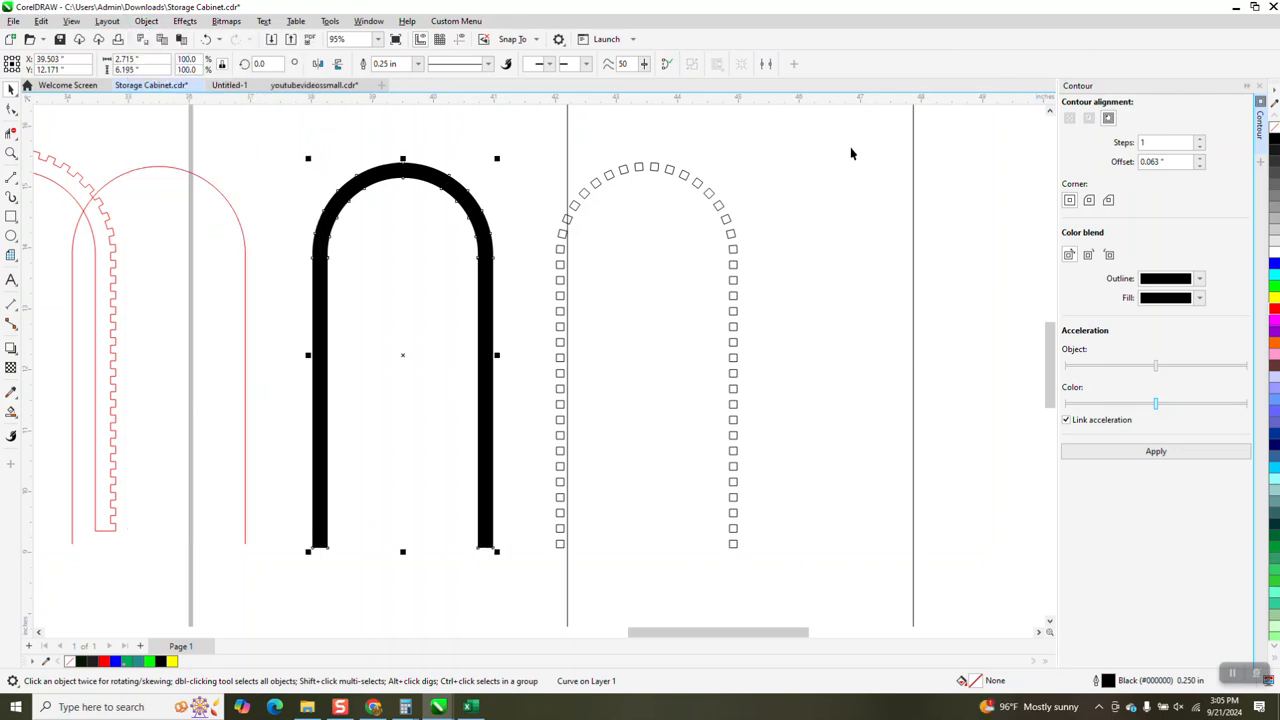
left_click(1275, 143)
right_click(1275, 143)
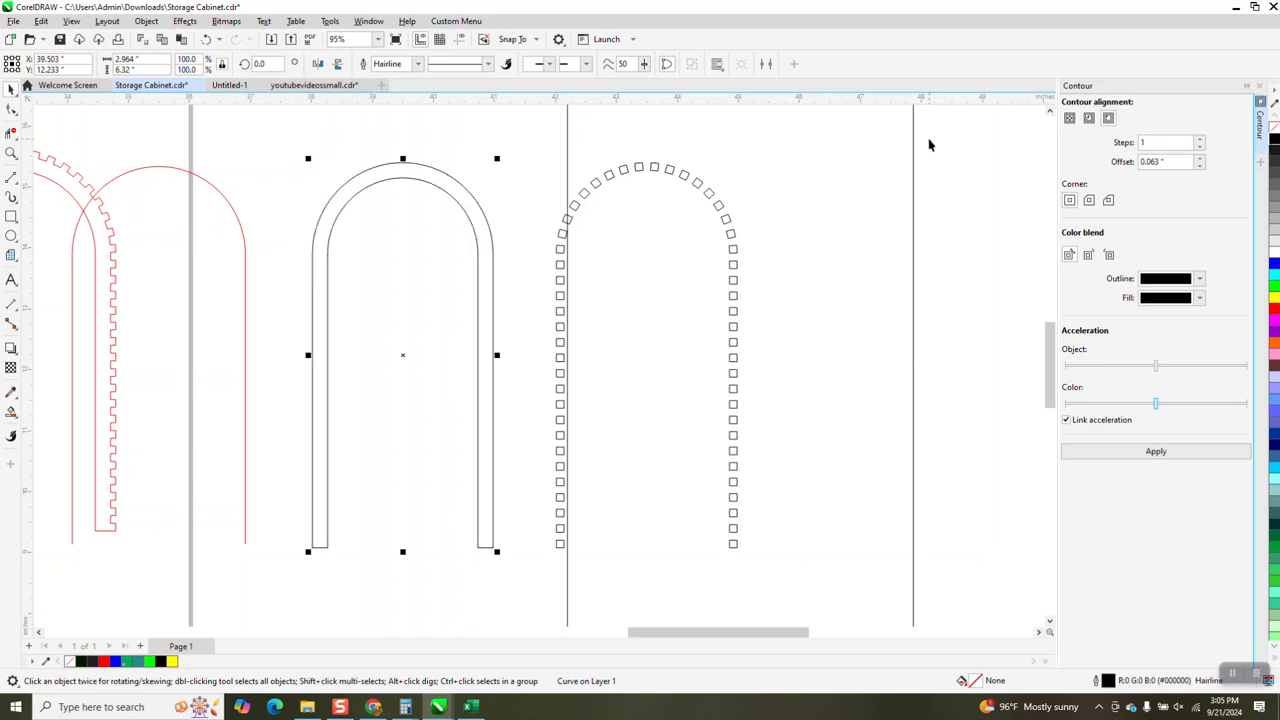
Step: Try the converted arch outline 4 inches right over the squares, and undo the move
key("Right")
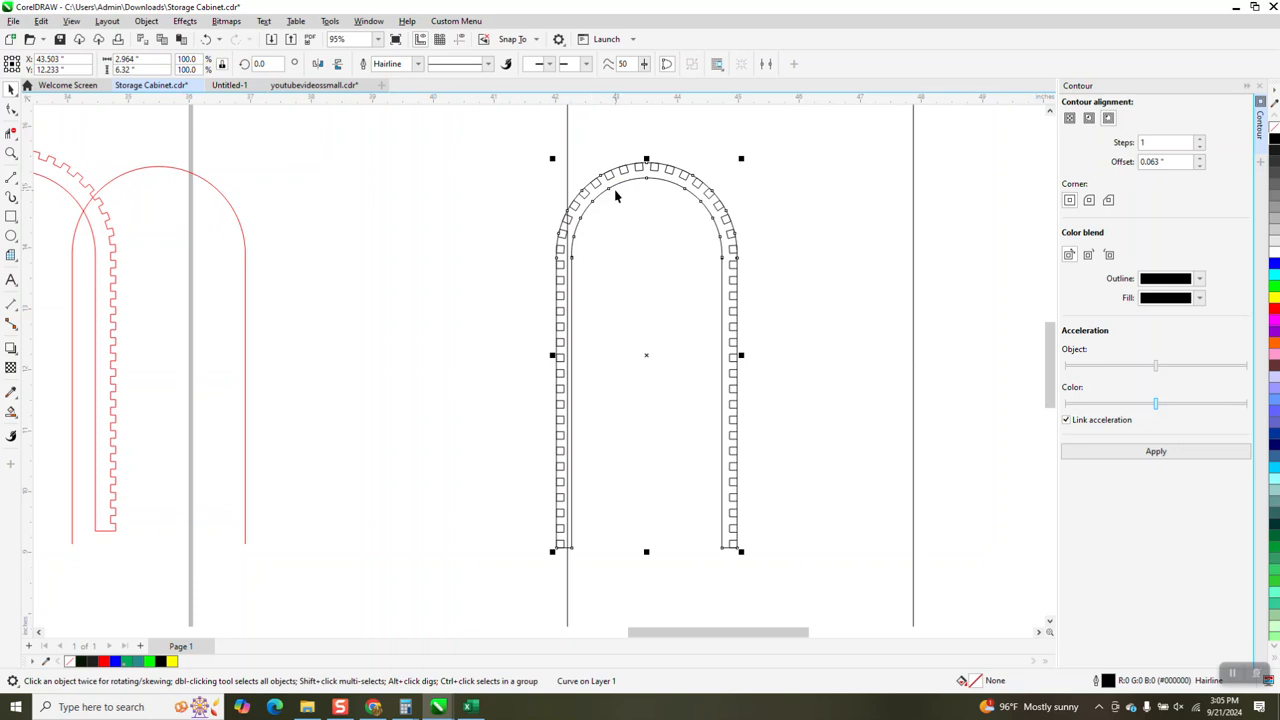
key("ctrl+z")
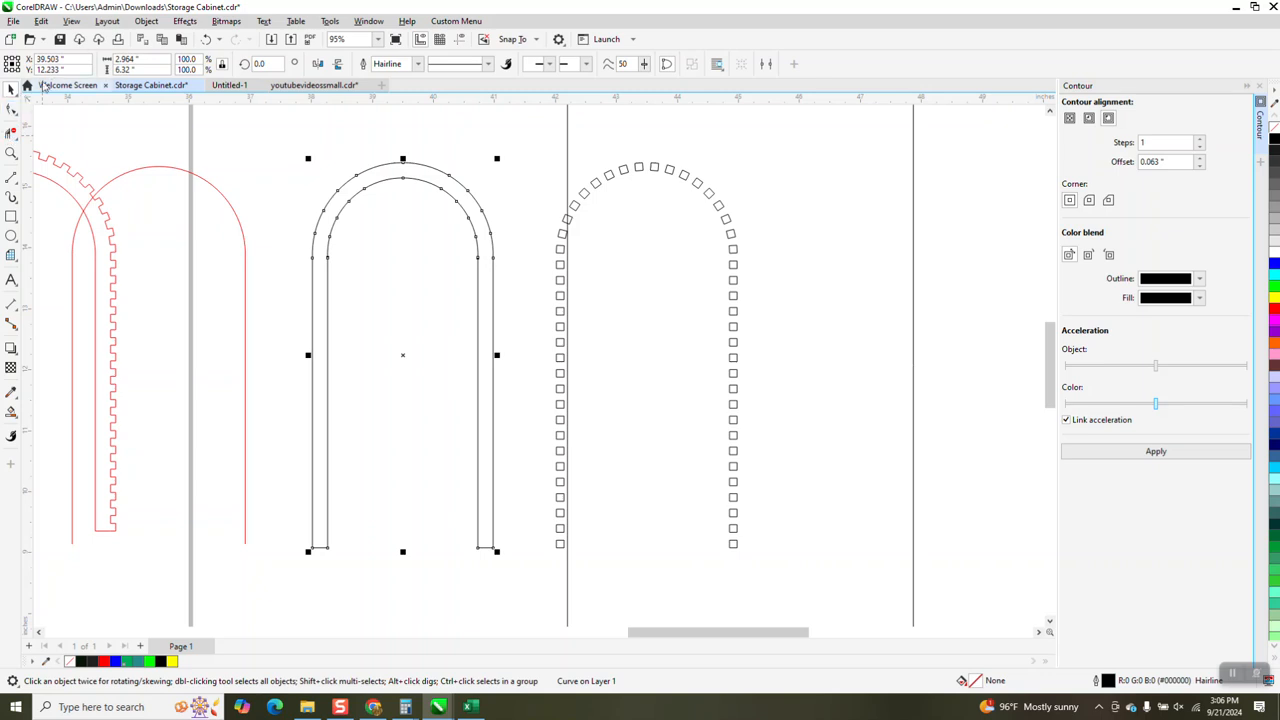
Step: Break the converted arch outline apart at the outer bottom corner nodes of both legs
left_click(11, 109)
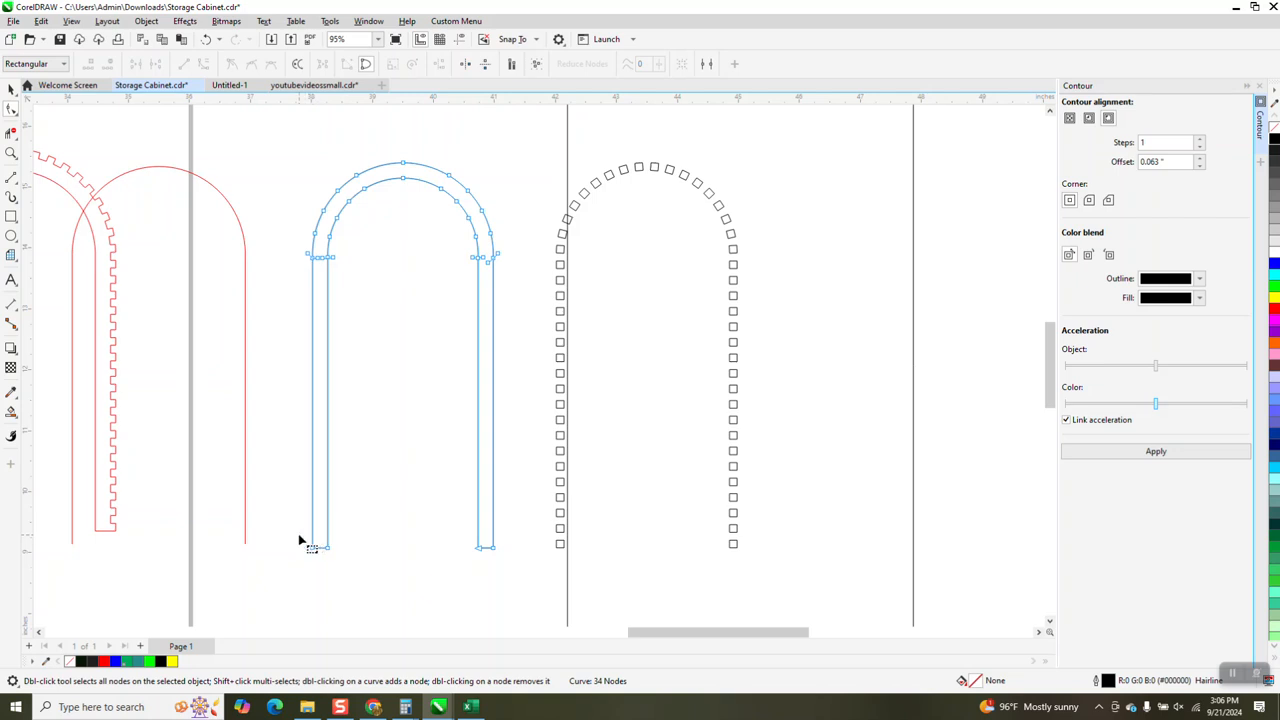
left_click_drag(298, 540, 317, 560)
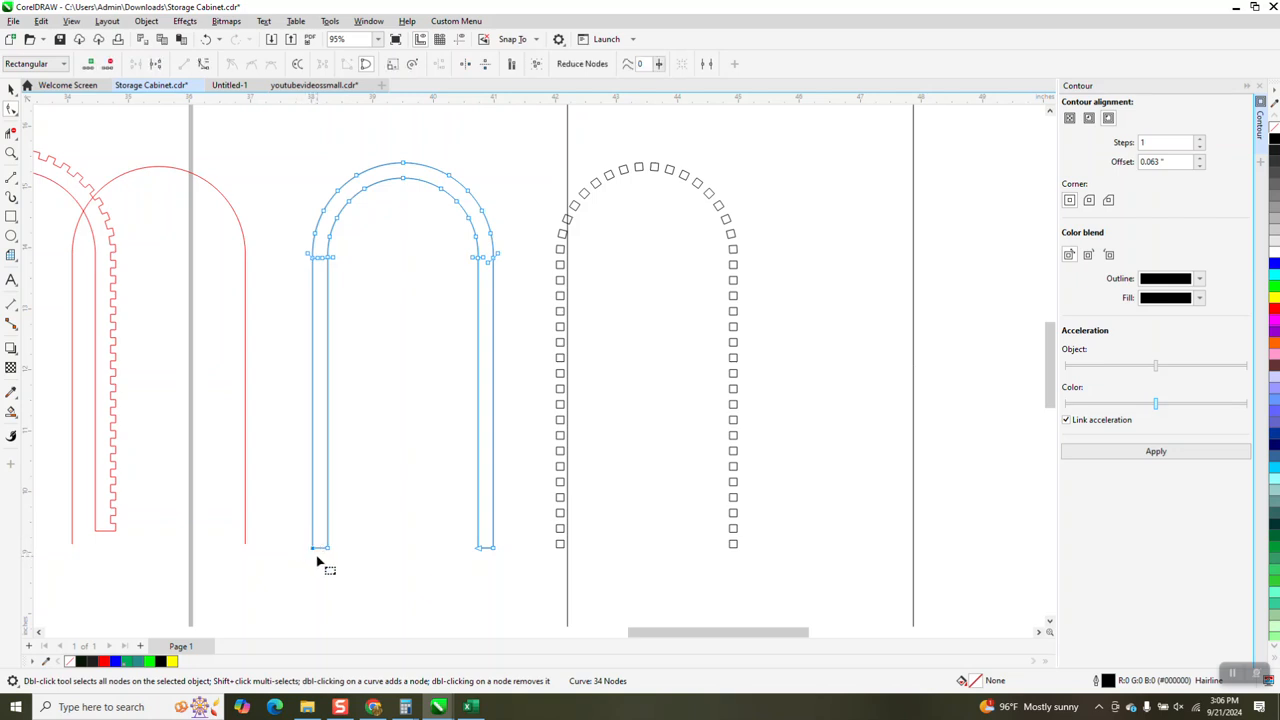
left_click_drag(508, 541, 491, 559)
right_click(494, 553)
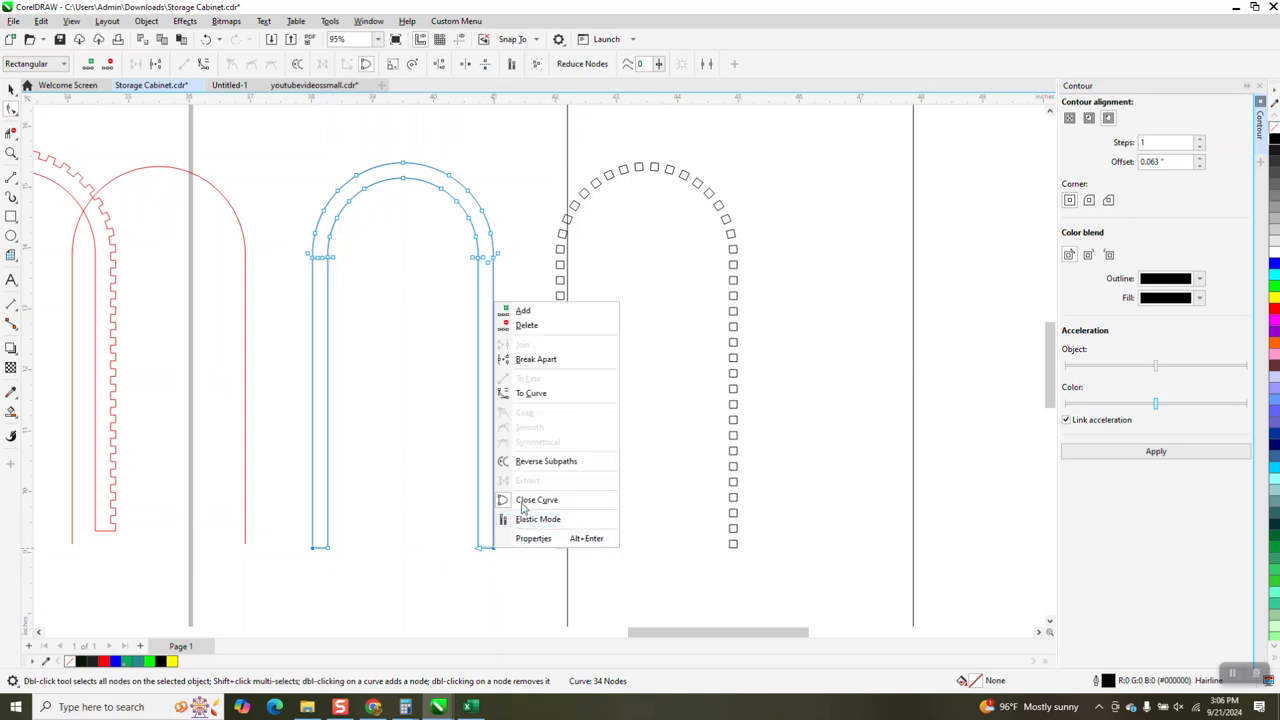
left_click(541, 362)
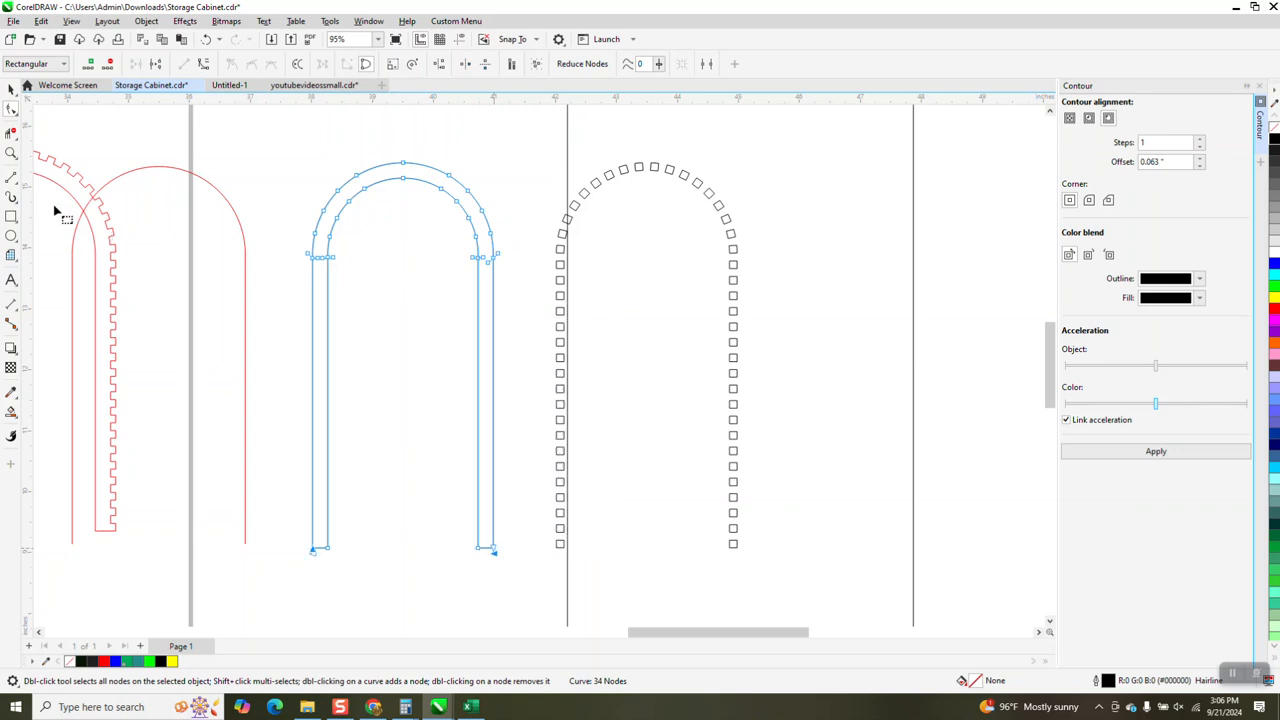
Step: Delete the outer line of the broken-apart arch outline, keeping the inner line and short bottom ends
left_click(13, 134)
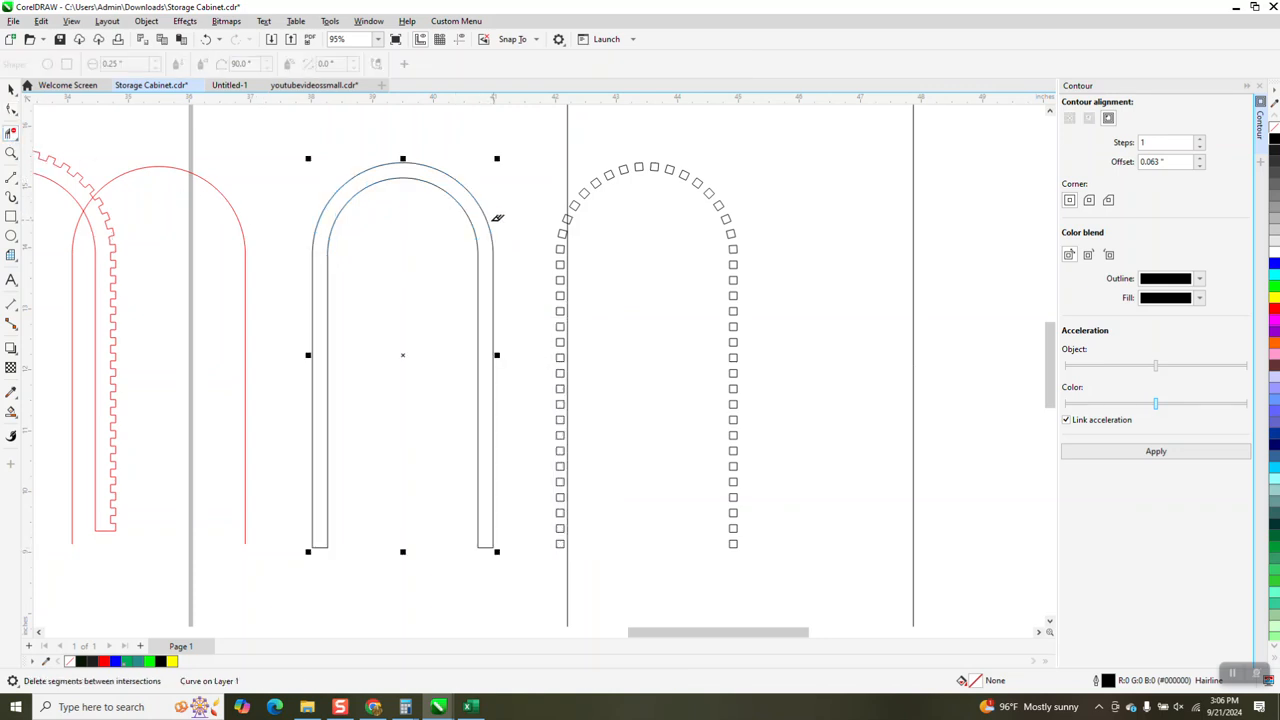
left_click(487, 216)
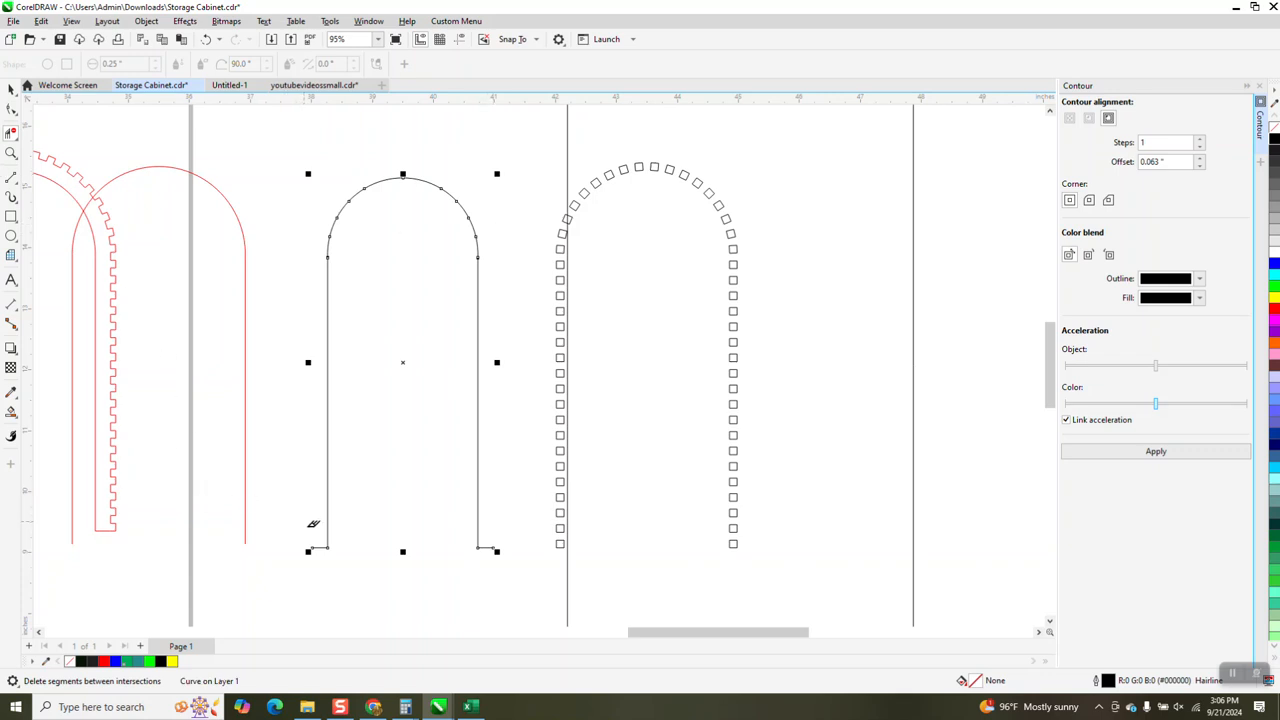
left_click(486, 550)
left_click(205, 39)
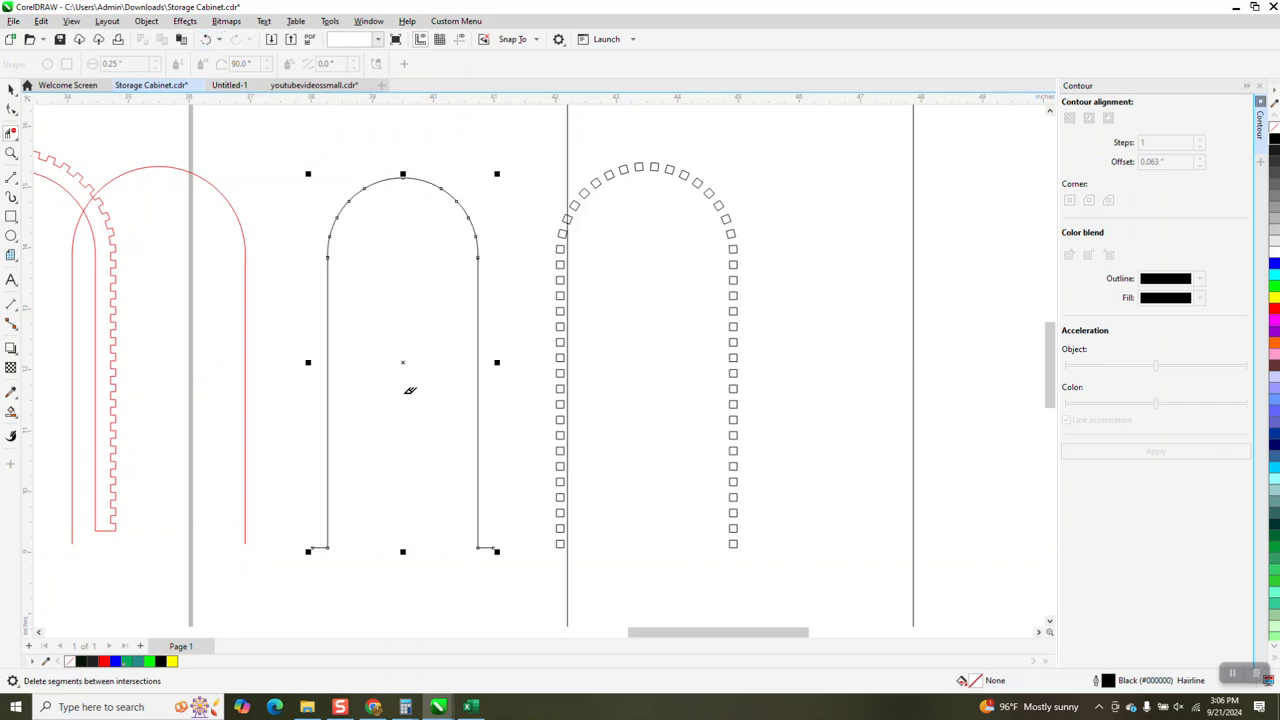
Step: Break the remaining arch line apart at the inner bottom corner nodes of both legs
left_click(11, 153)
left_click_drag(300, 517, 529, 576)
left_click(11, 108)
left_click_drag(70, 328, 900, 409)
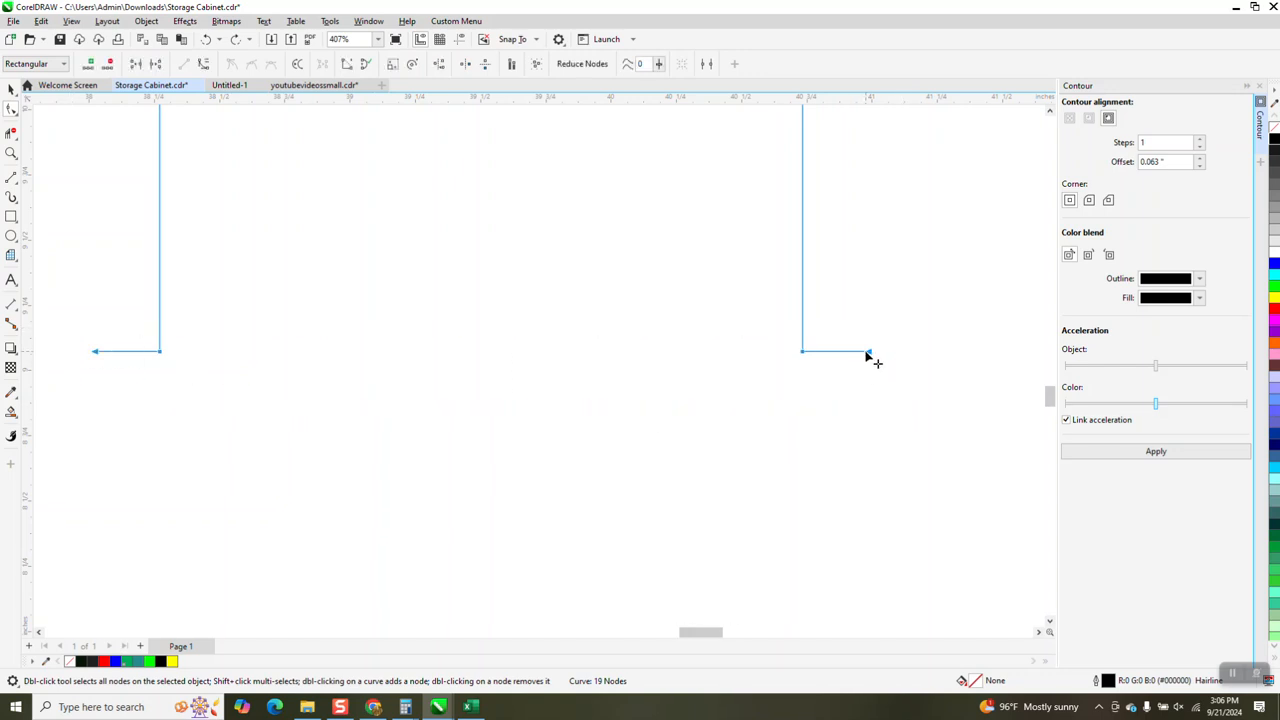
right_click(867, 355)
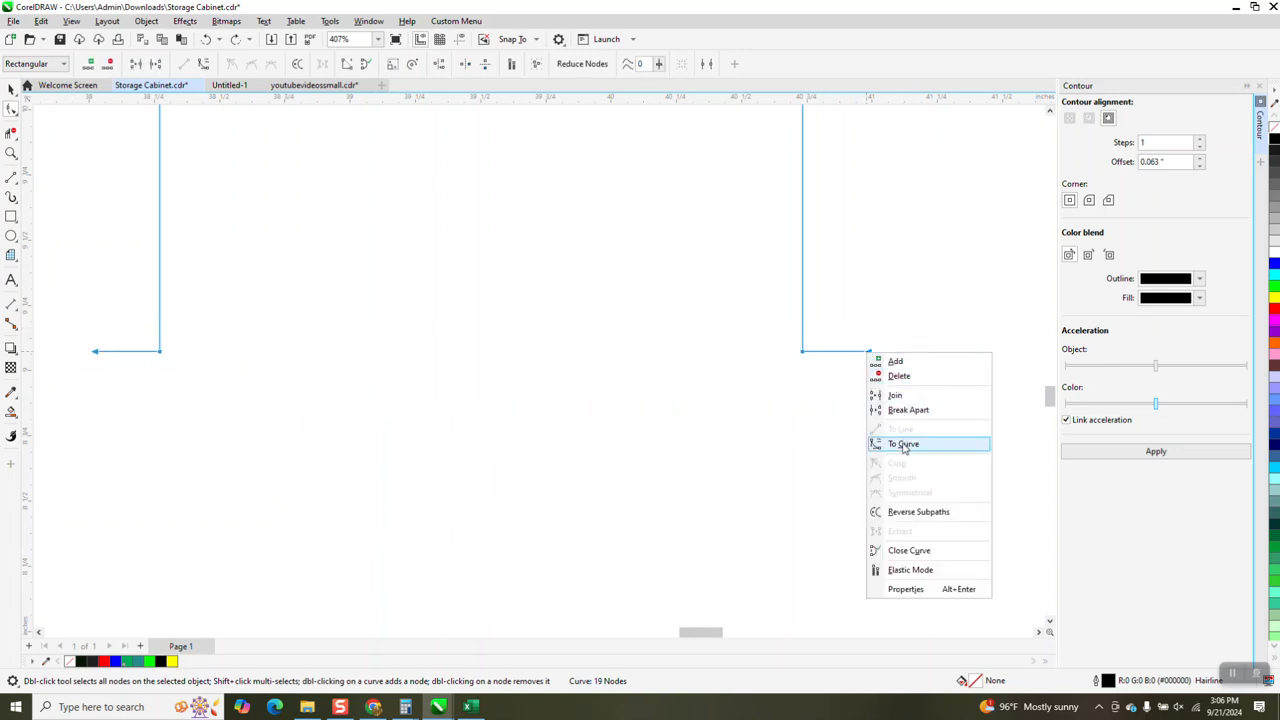
left_click(899, 410)
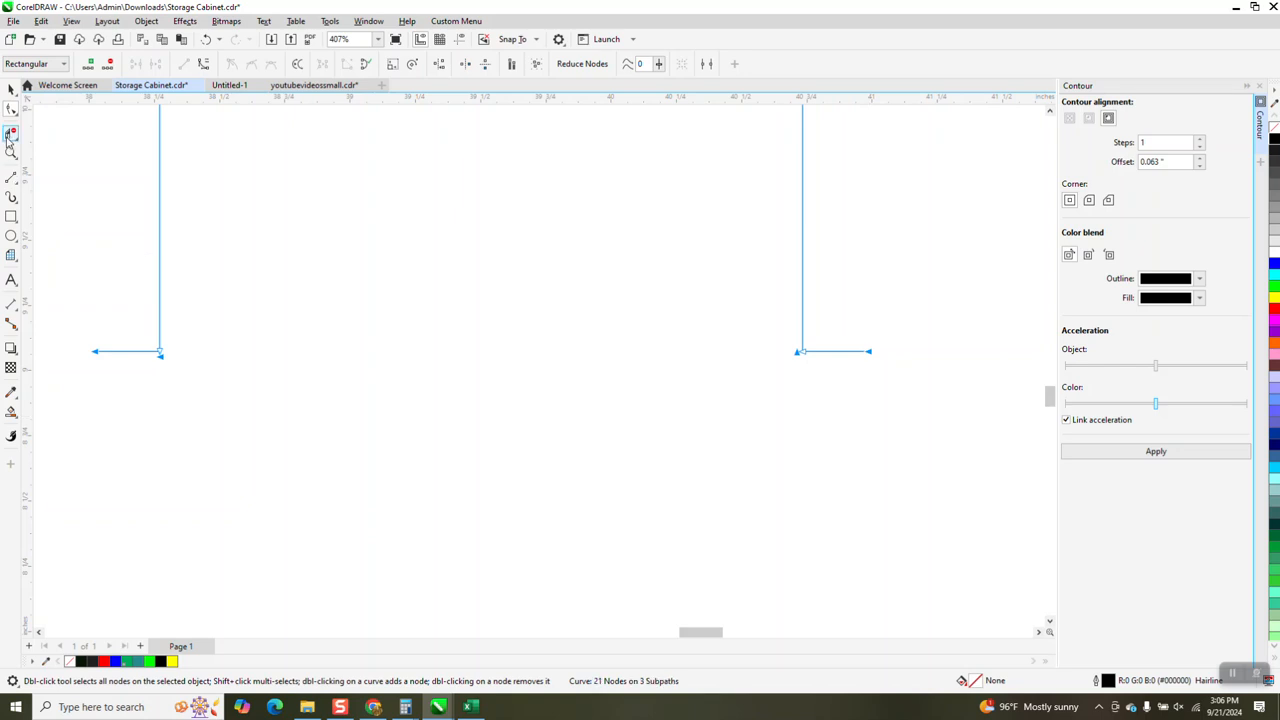
Step: Delete the short horizontal segments at the bottom of both legs, keeping only the open inner arch line
left_click(9, 138)
left_click(845, 350)
left_click_drag(132, 320, 152, 382)
scroll(222, 418, "down", 3)
scroll(306, 394, "up", 1)
scroll(316, 378, "up", 3)
scroll(352, 303, "down", 5)
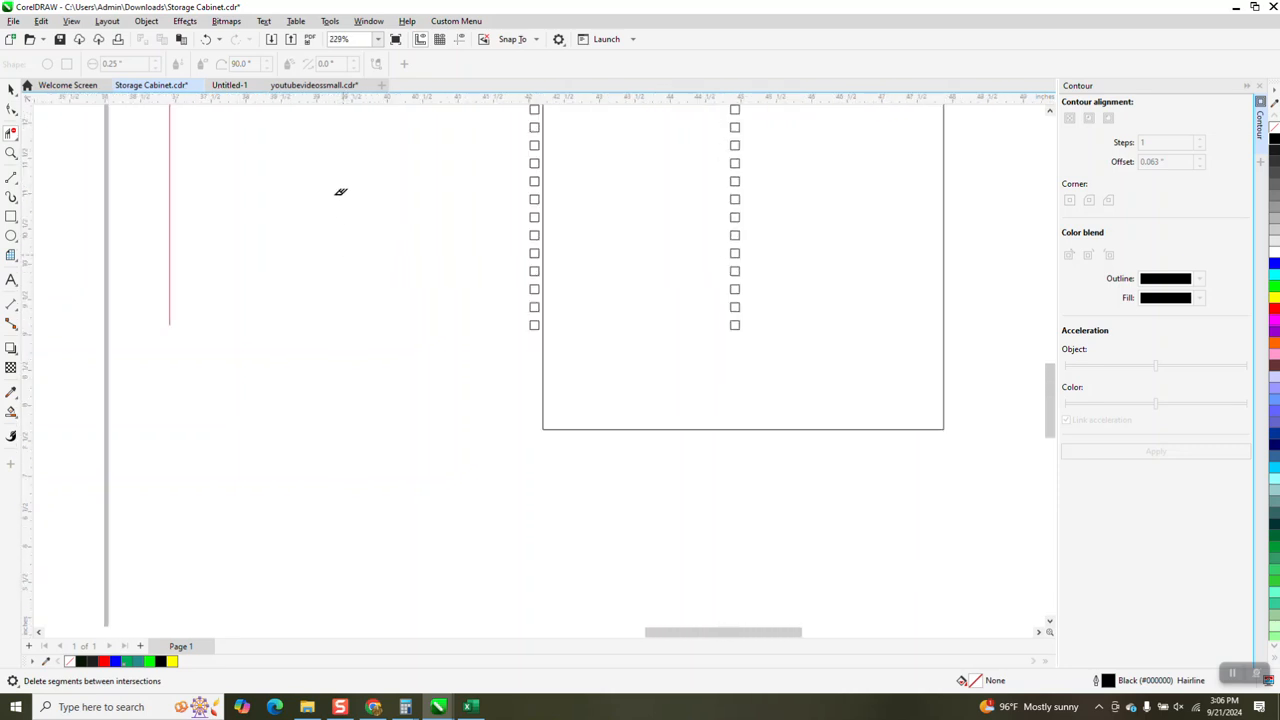
left_click(206, 39)
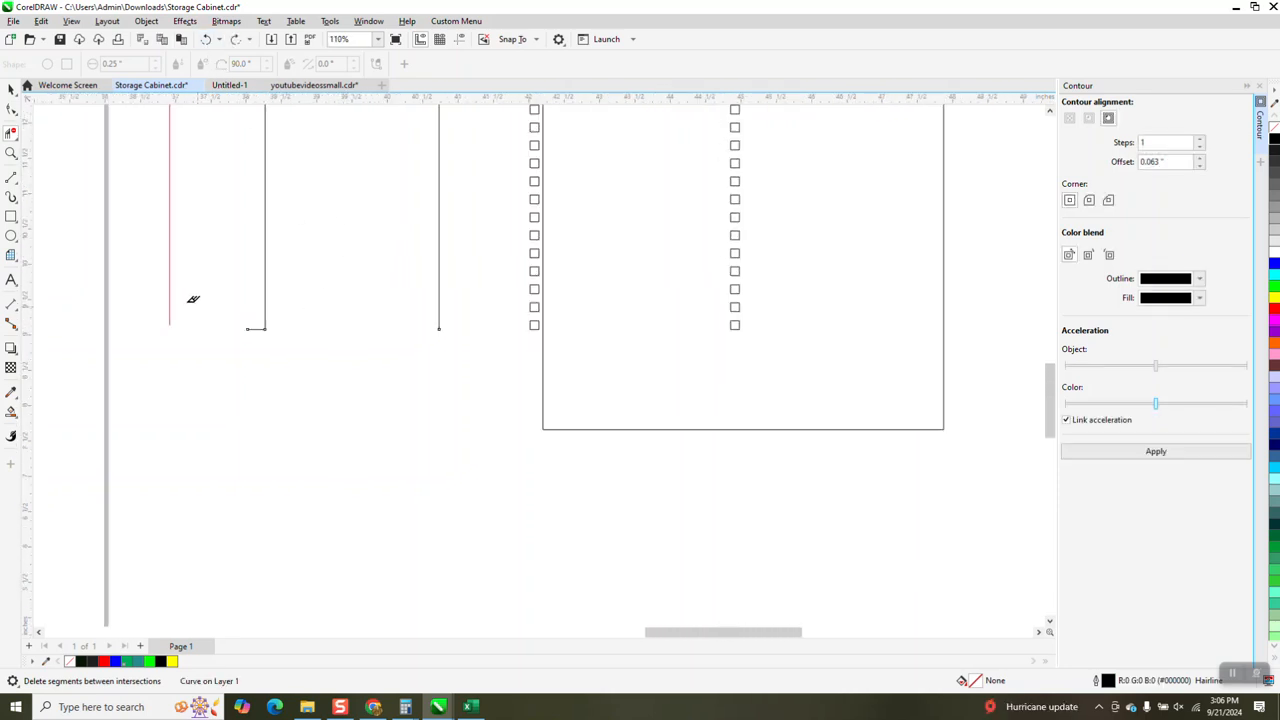
left_click(11, 110)
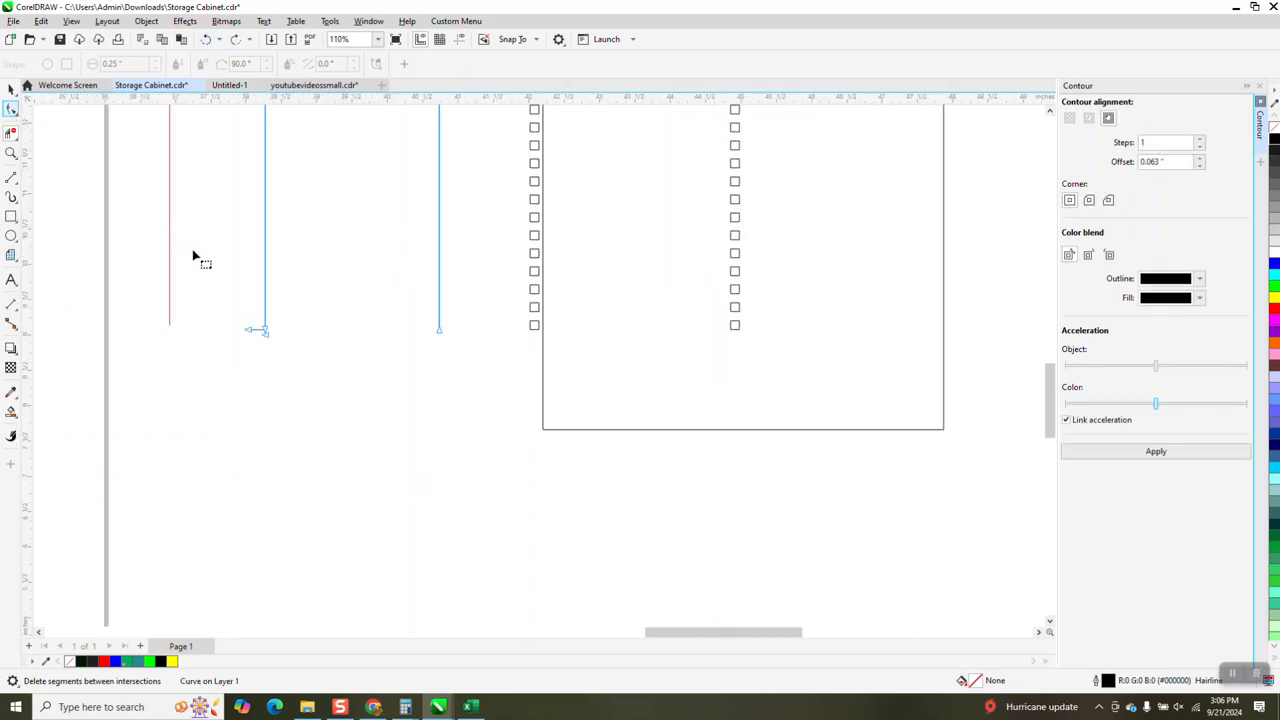
left_click(251, 334)
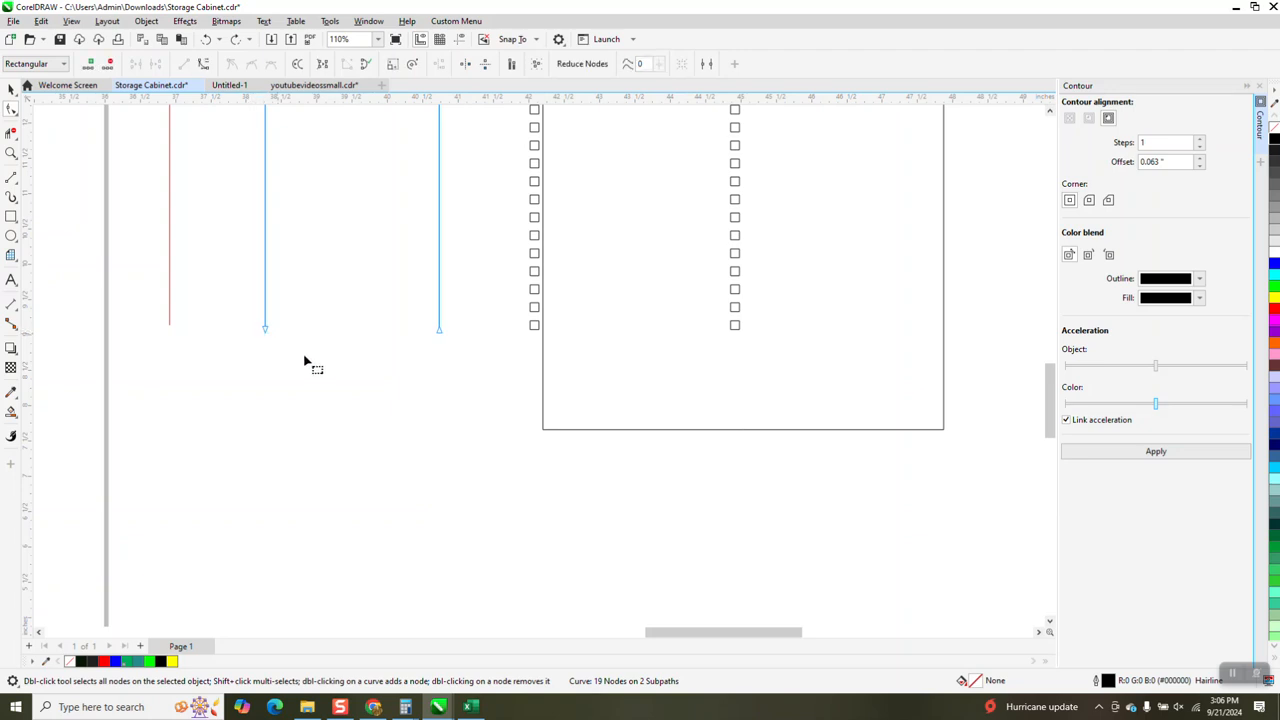
scroll(306, 360, "down", 4)
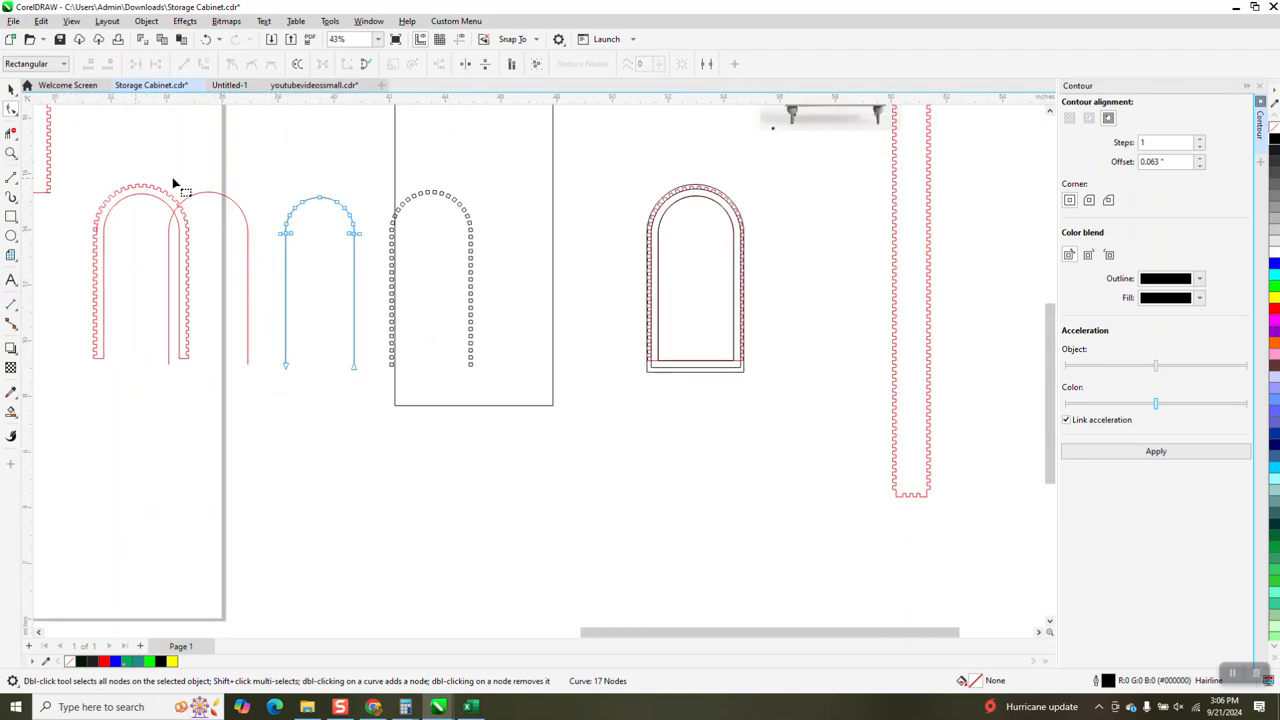
Step: Move the open inner arch line 4 inches right so it sits inside the arch of squares
left_click(10, 155)
left_click_drag(234, 208, 344, 266)
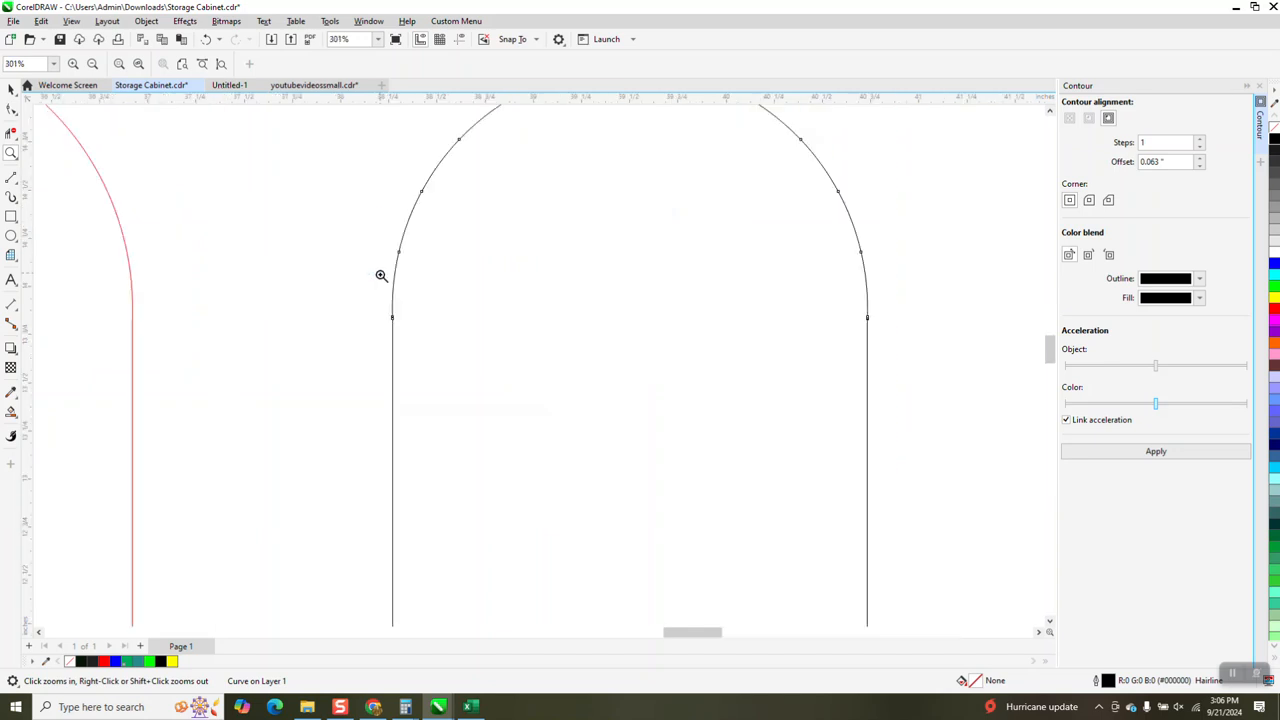
scroll(432, 254, "down", 2)
left_click(12, 90)
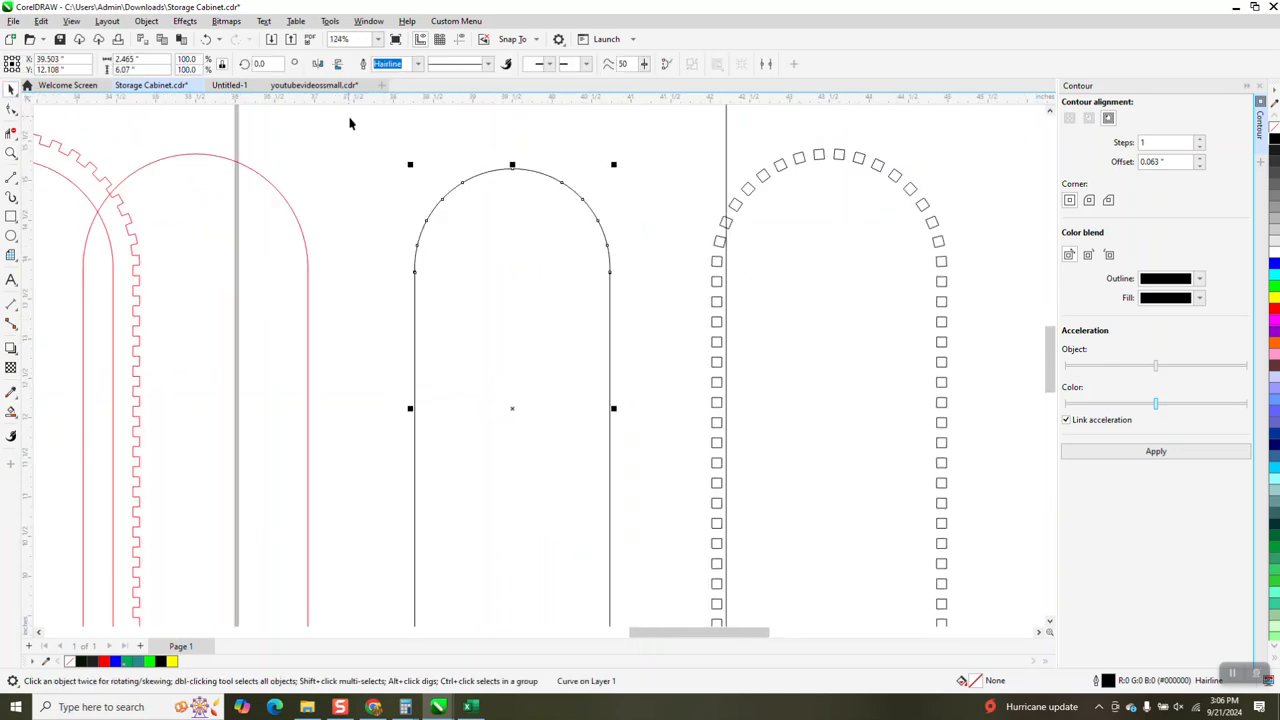
scroll(373, 143, "down", 1)
left_click_drag(373, 140, 556, 488)
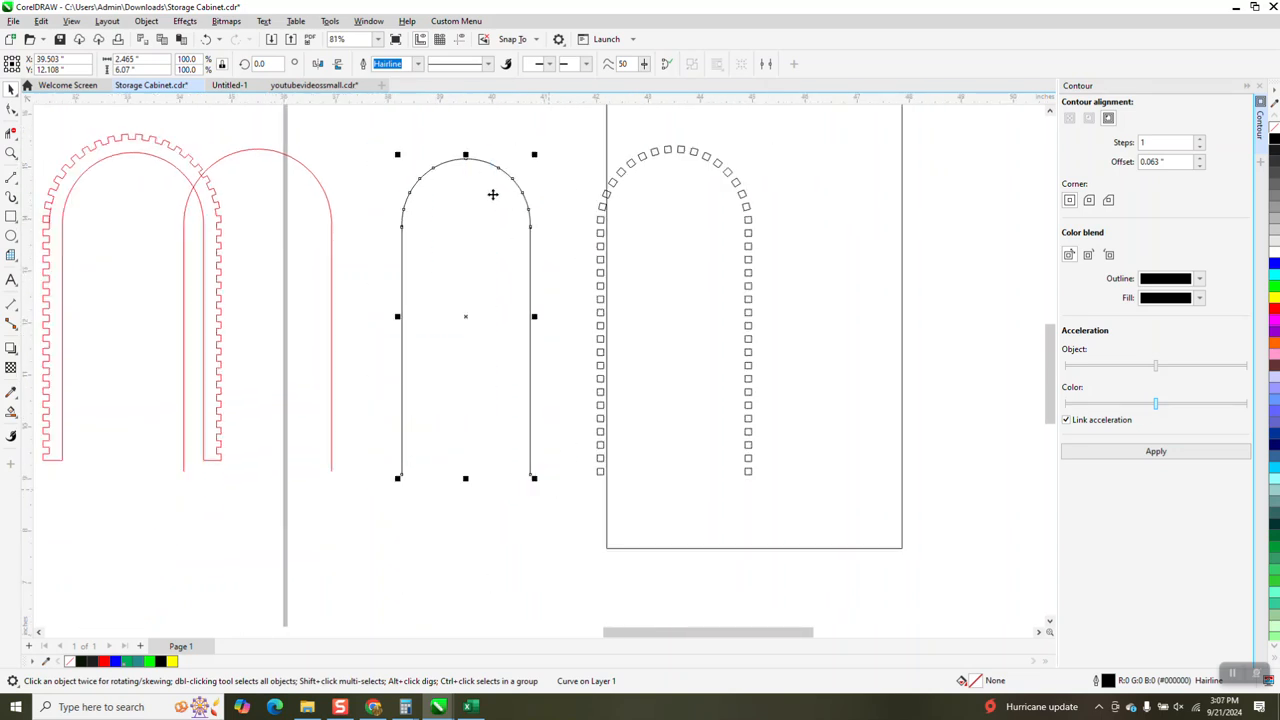
left_click(146, 21)
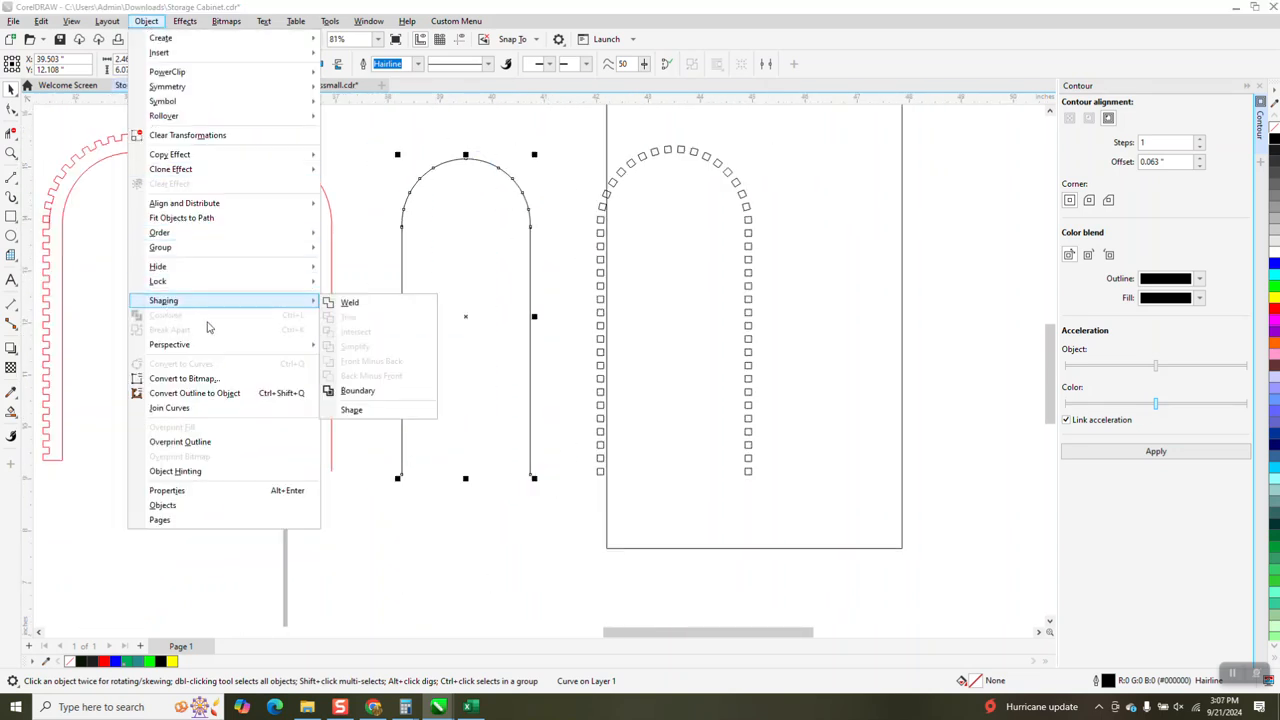
mouse_move(170, 249)
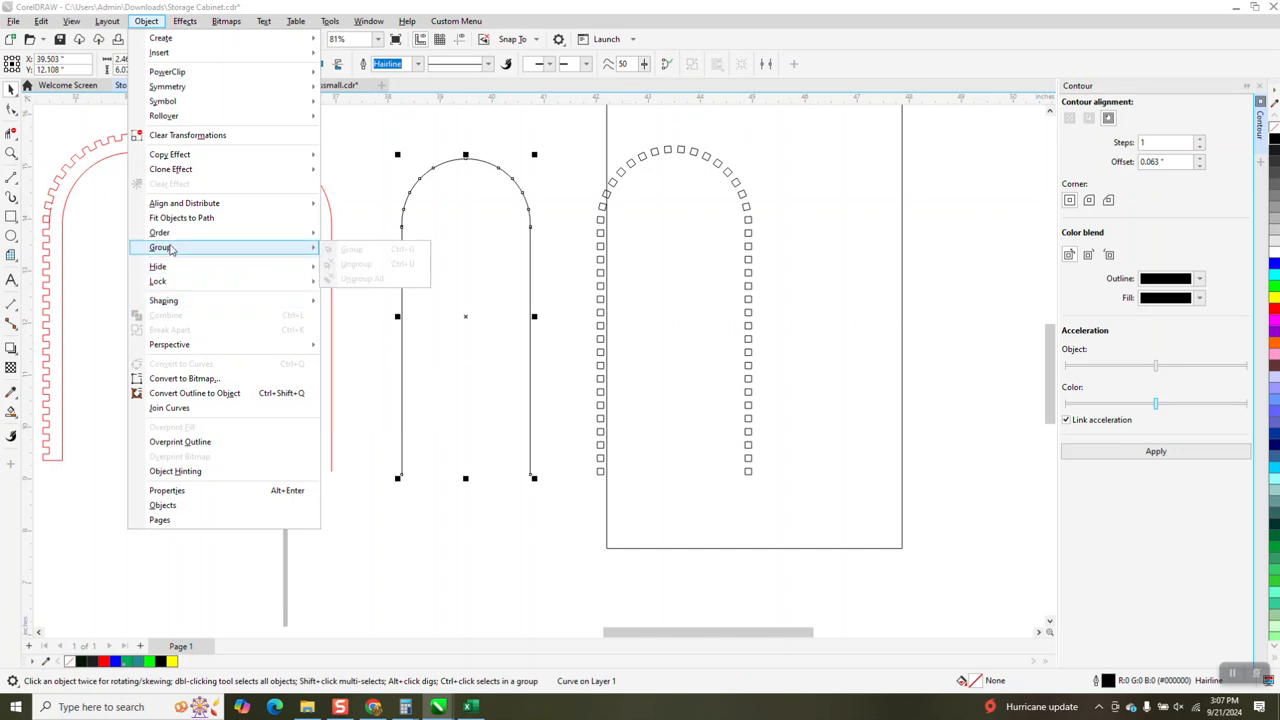
left_click(407, 211)
left_click(406, 203)
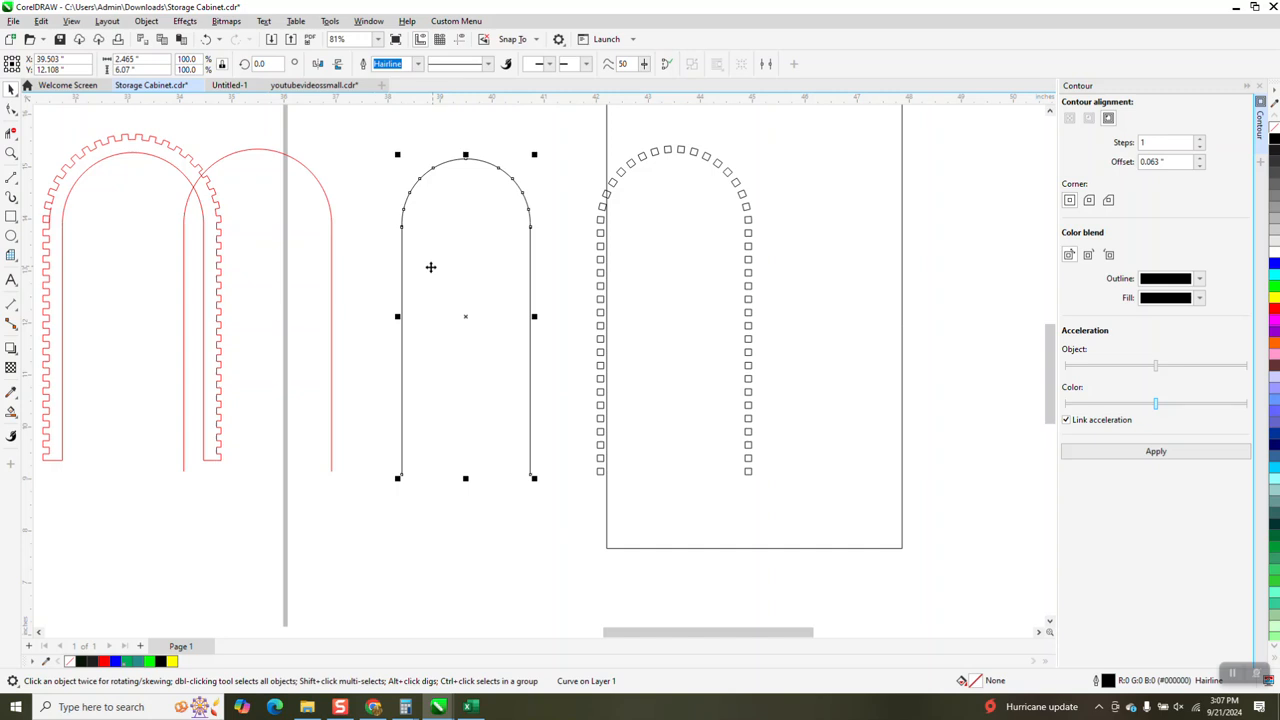
key("Right")
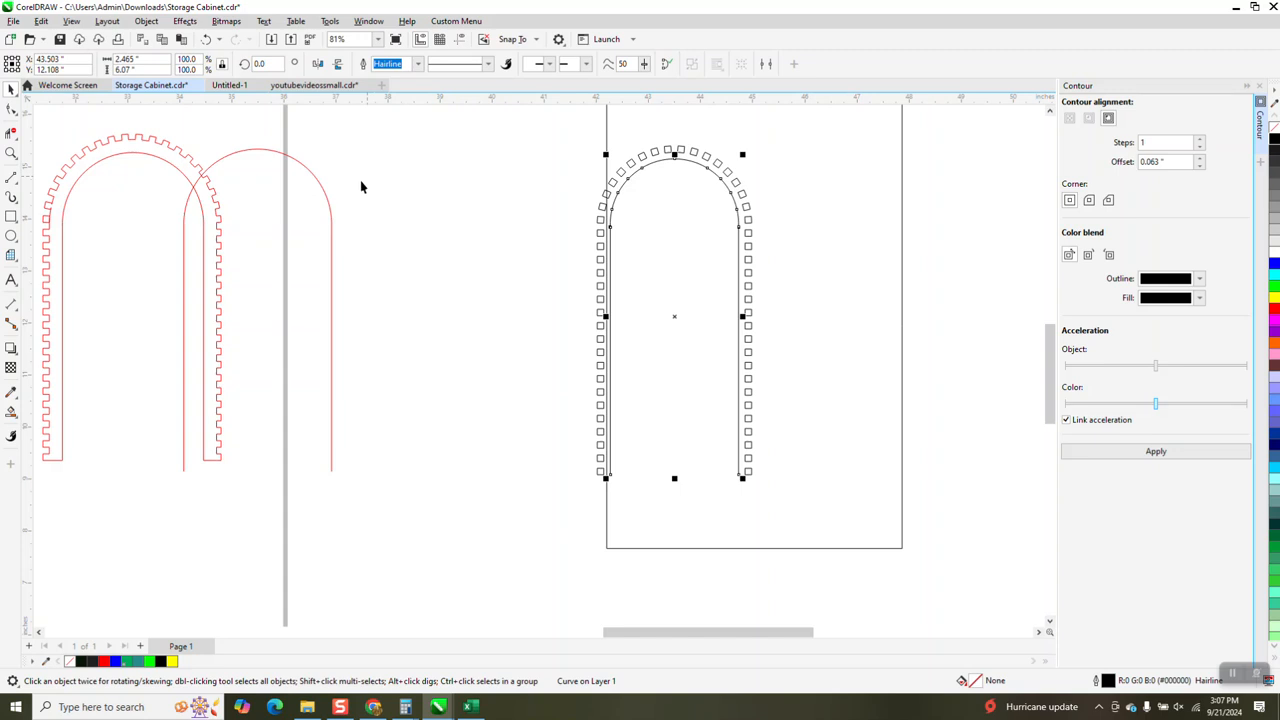
Step: Try the red arch line over the squares, and leave it 4 inches to the left of them
left_click(329, 201)
key("shift+Right")
key("shift+Right")
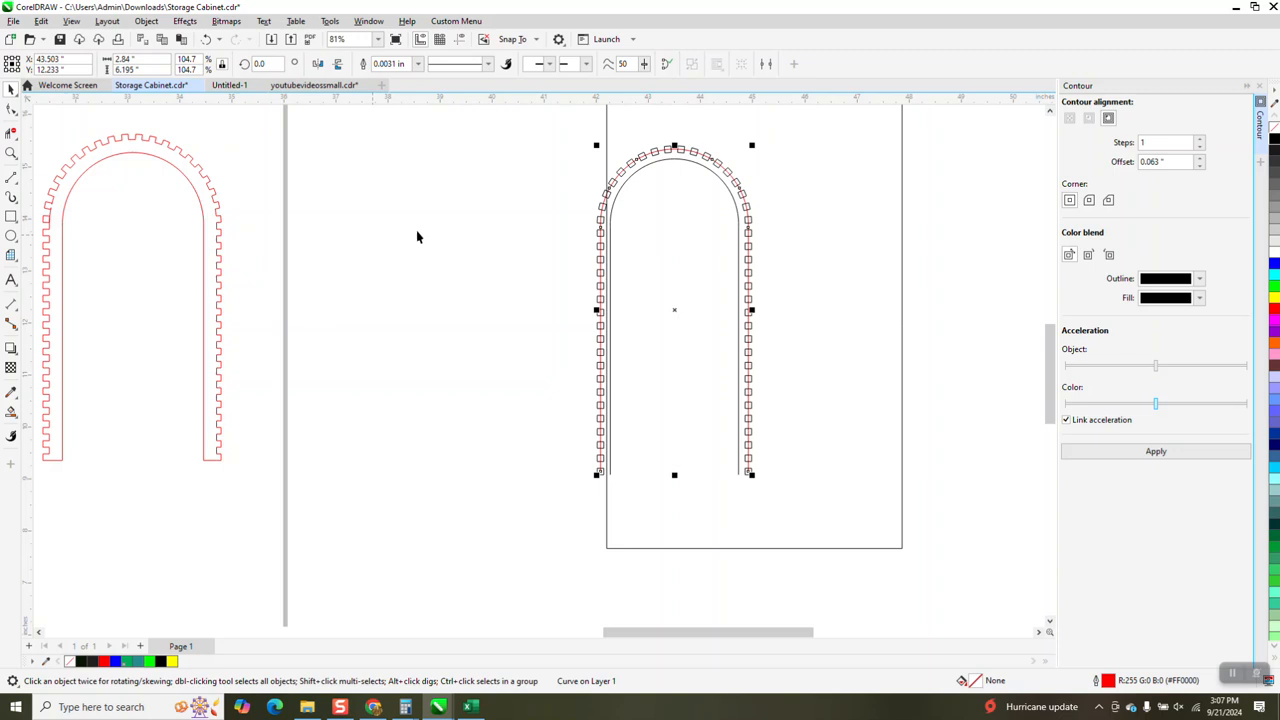
key("shift+Left")
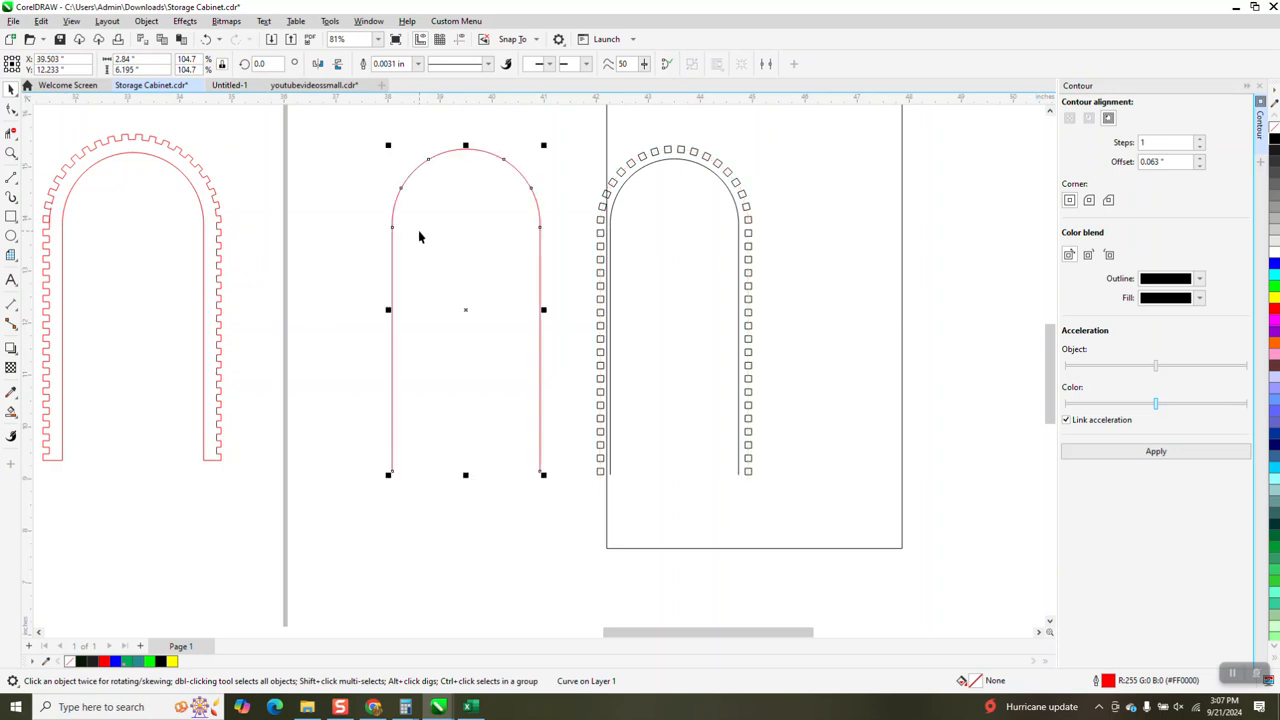
Step: Try a one-step contour with a 0.063 in offset on the black inner arch line, and undo it
left_click(672, 158)
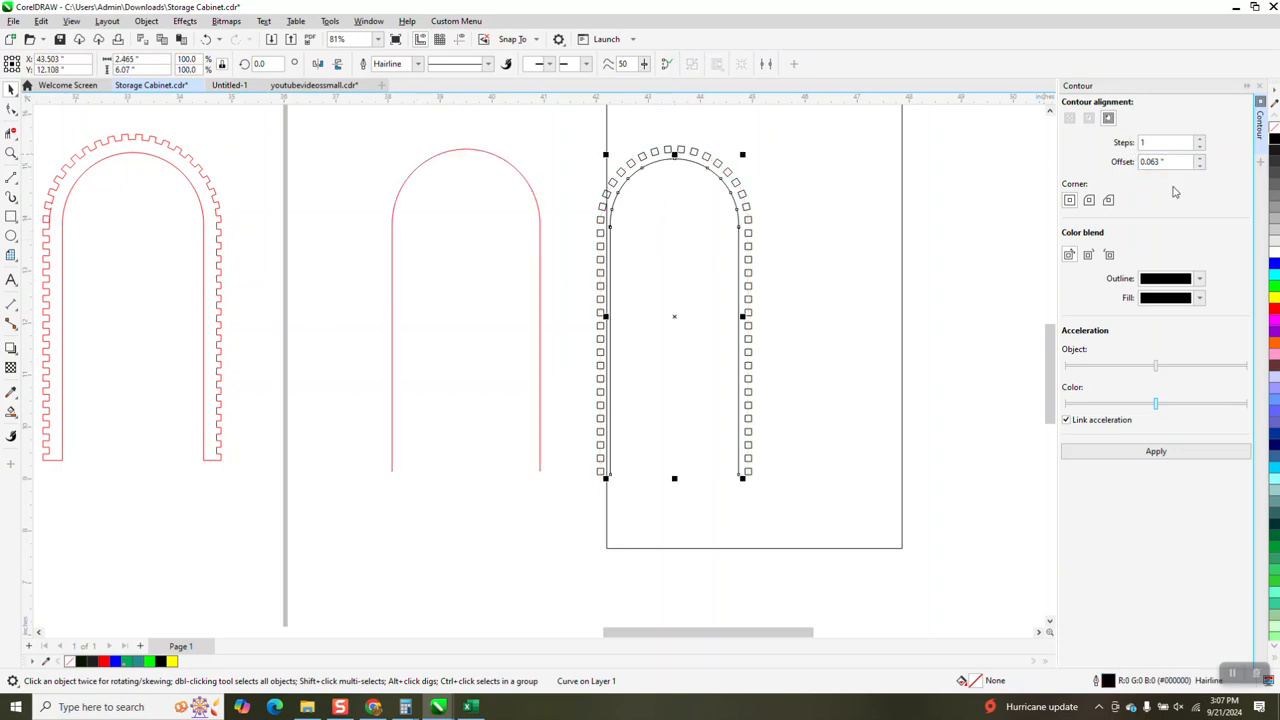
left_click(1163, 455)
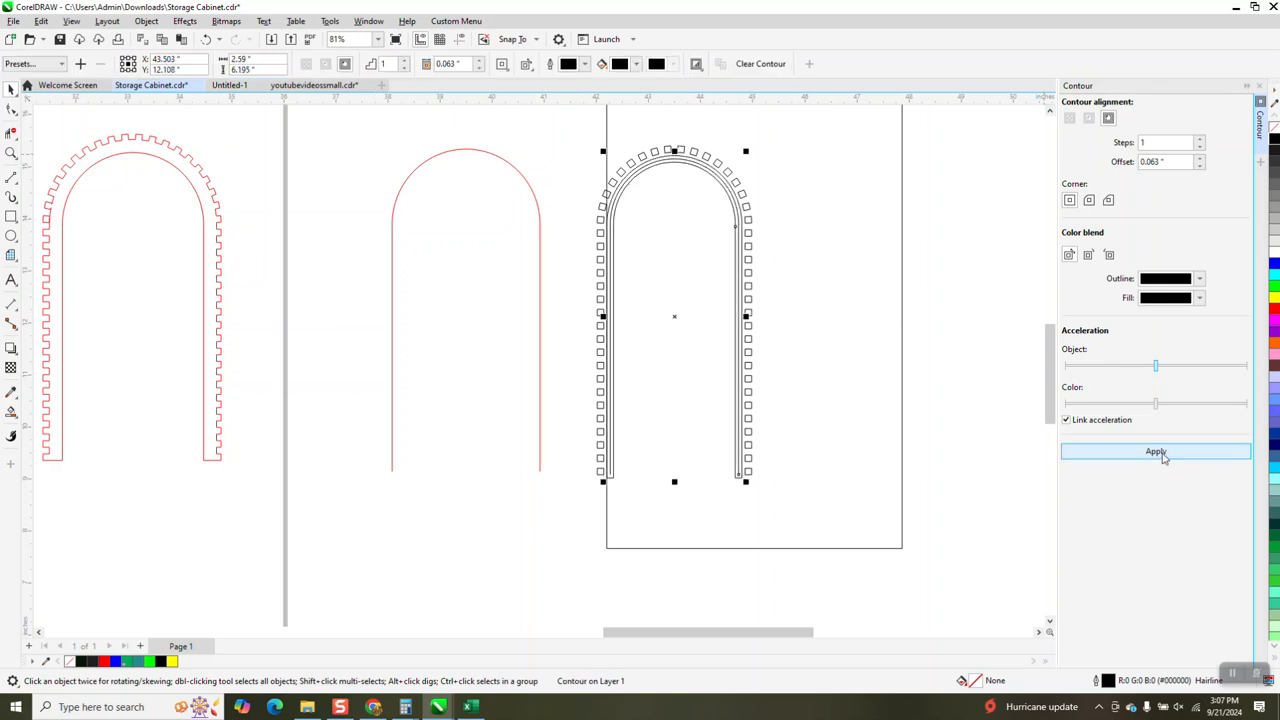
left_click(207, 40)
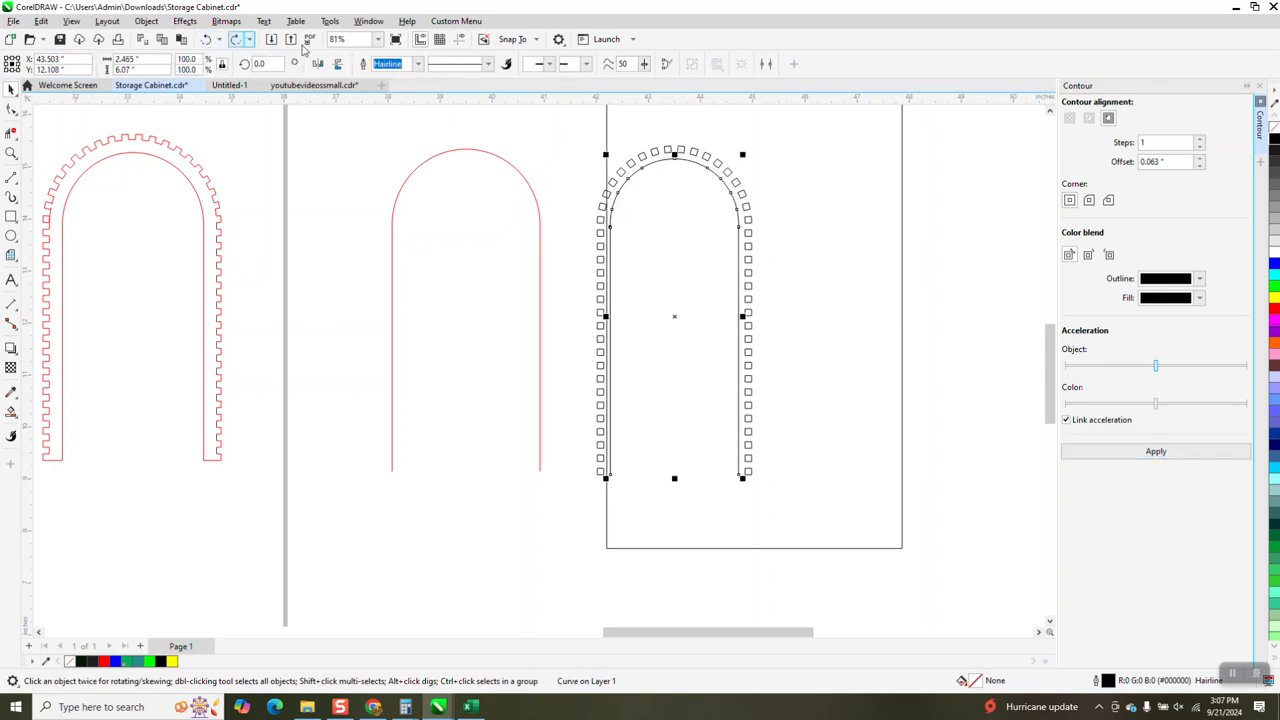
Step: Apply a one-step contour with a 0.125 in offset to the black inner arch line
left_click_drag(1150, 167, 1077, 169)
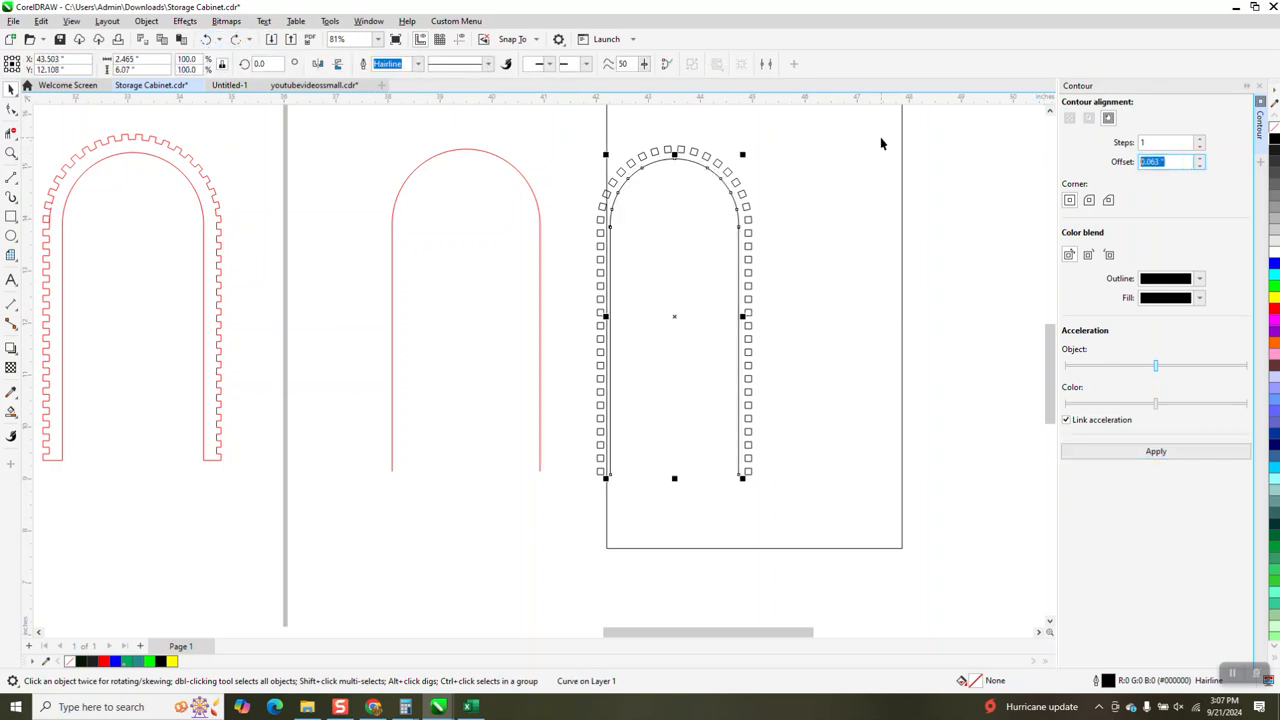
type(".1")
left_click(1176, 453)
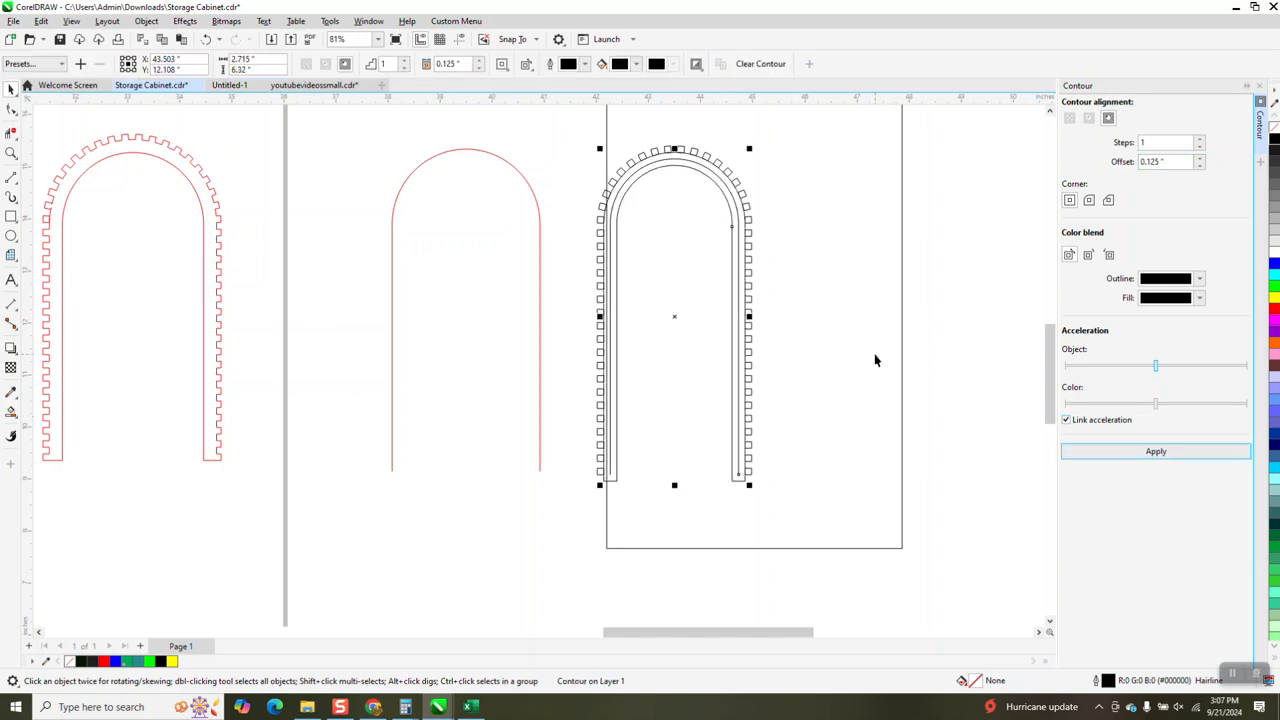
Step: Break the contour apart and move the original arch line 4 inches right, away from the squares
left_click(146, 21)
left_click(224, 330)
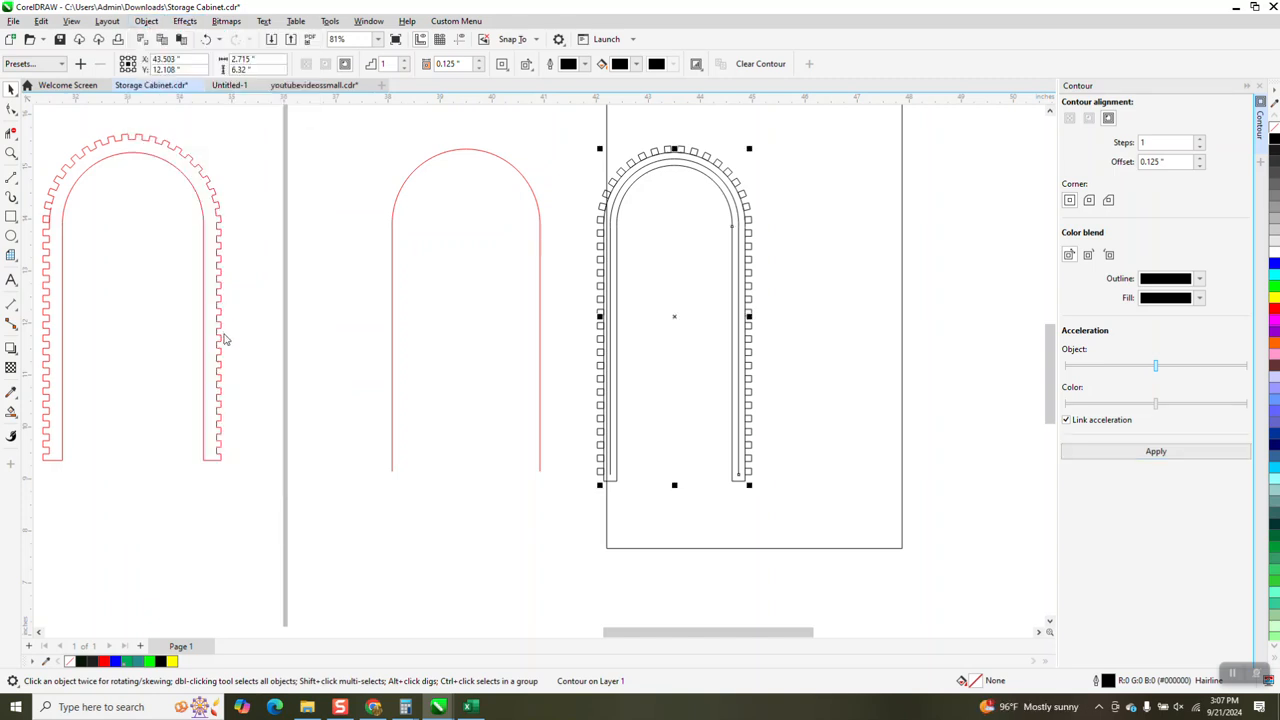
left_click(504, 305)
left_click(608, 258)
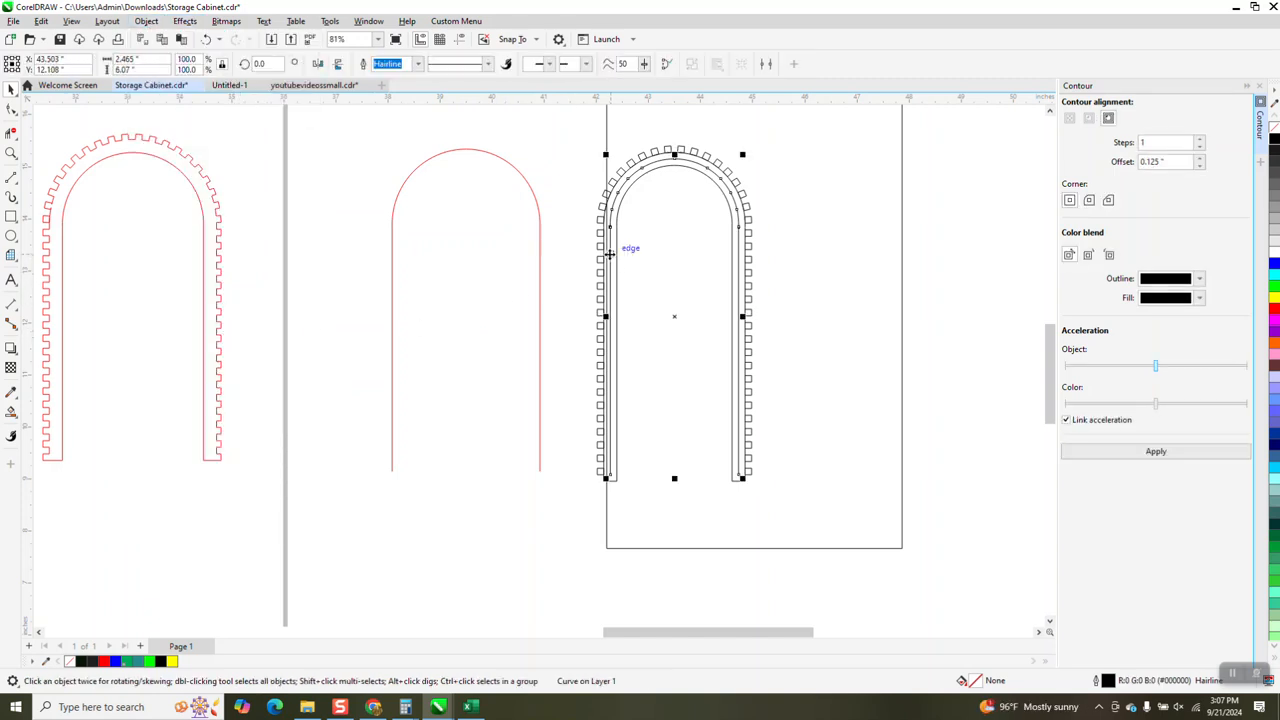
key("Right")
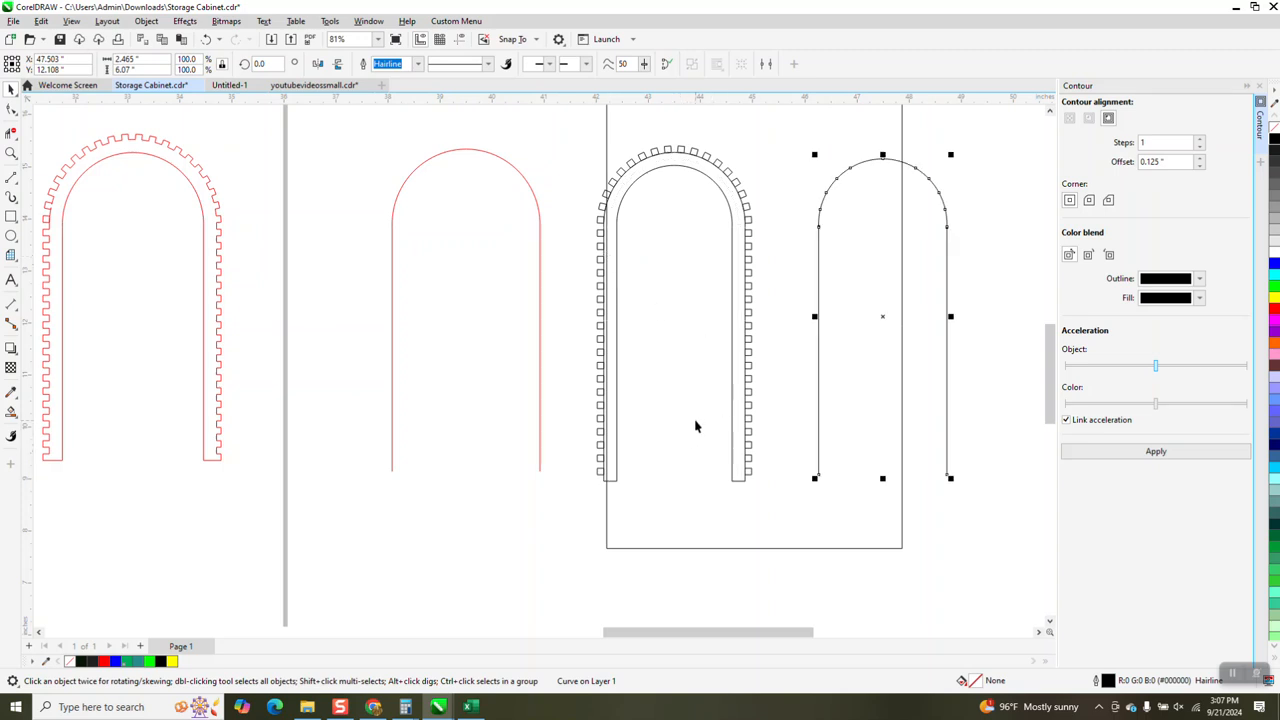
Step: Replace the large rectangle behind the arch of squares with one about 5.02 by 8.14 in enclosing the whole arch
scroll(700, 418, "down", 1)
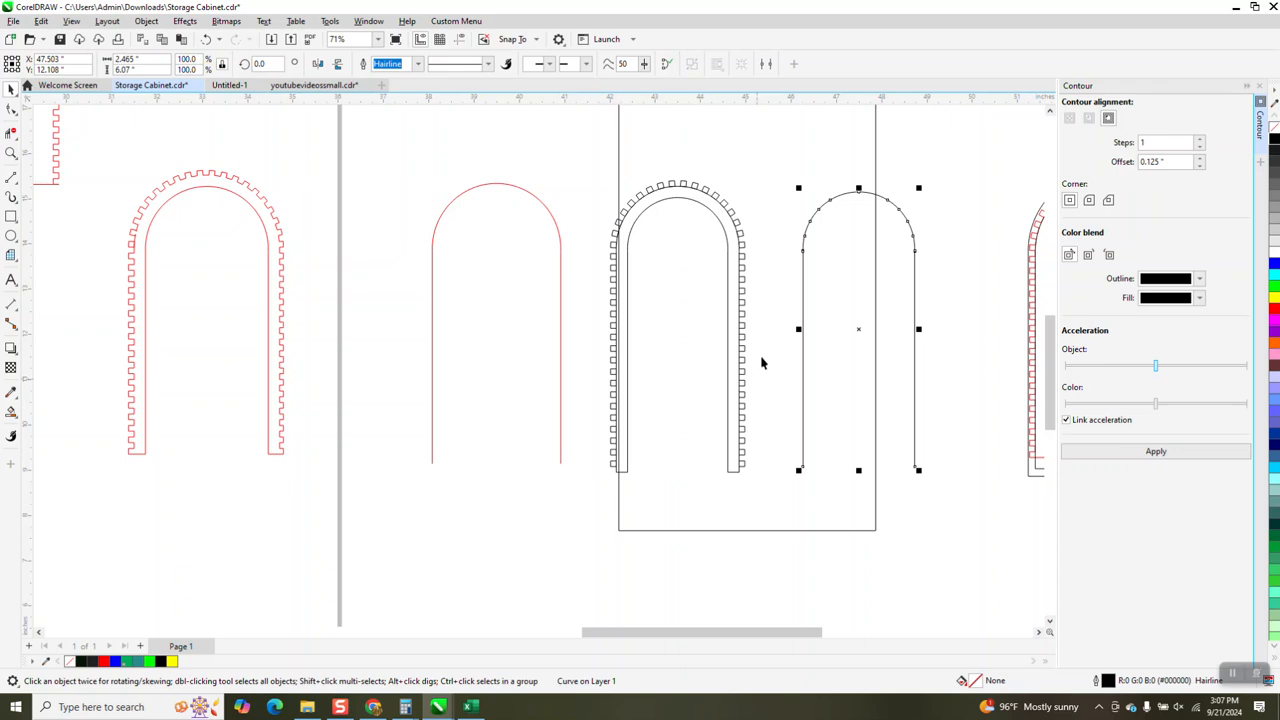
scroll(700, 244, "down", 2)
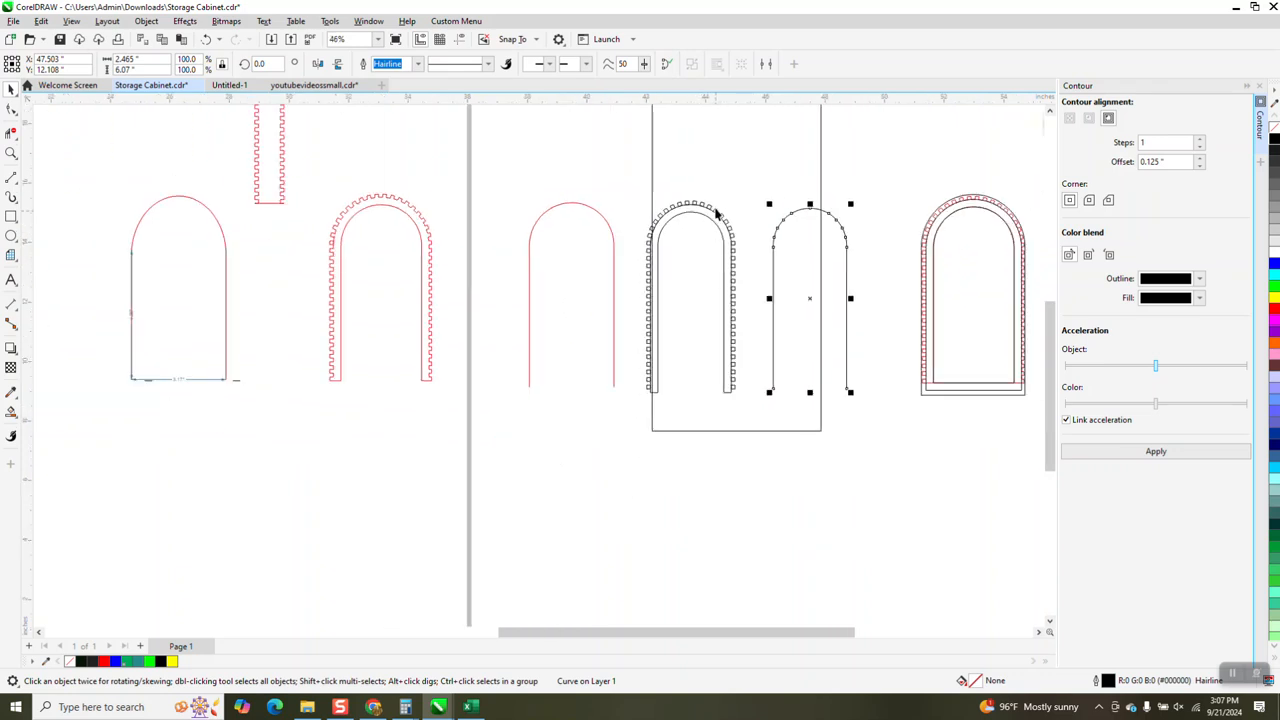
left_click(731, 158)
key("Delete")
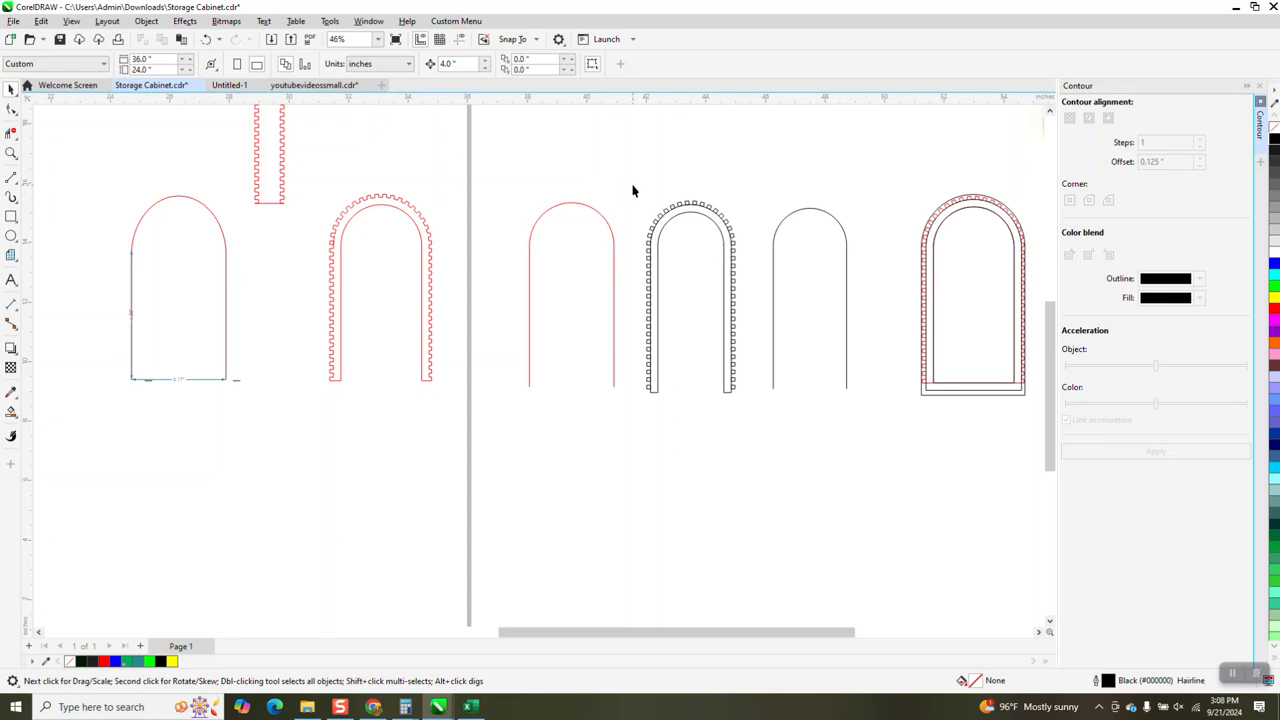
left_click(11, 216)
left_click_drag(615, 180, 763, 422)
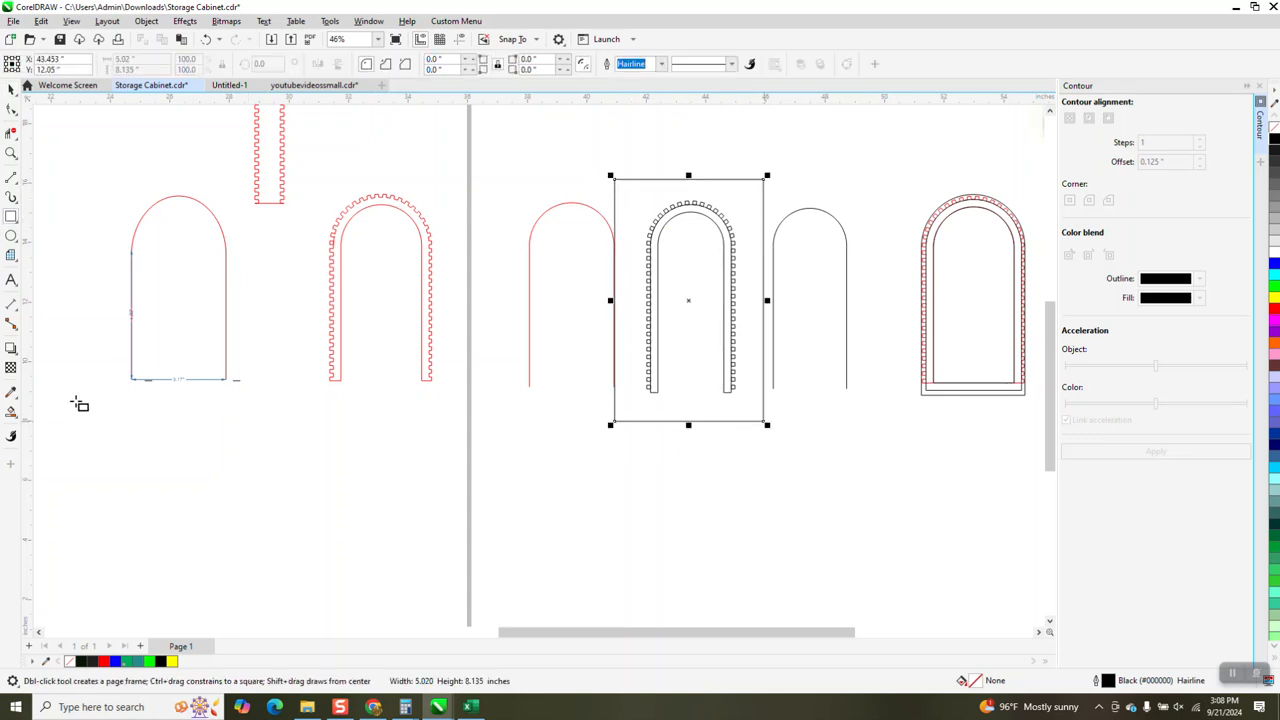
Step: Smart-fill the area around the arch of squares in blue and move the filled shape 8 inches down
left_click(11, 411)
left_click(649, 202)
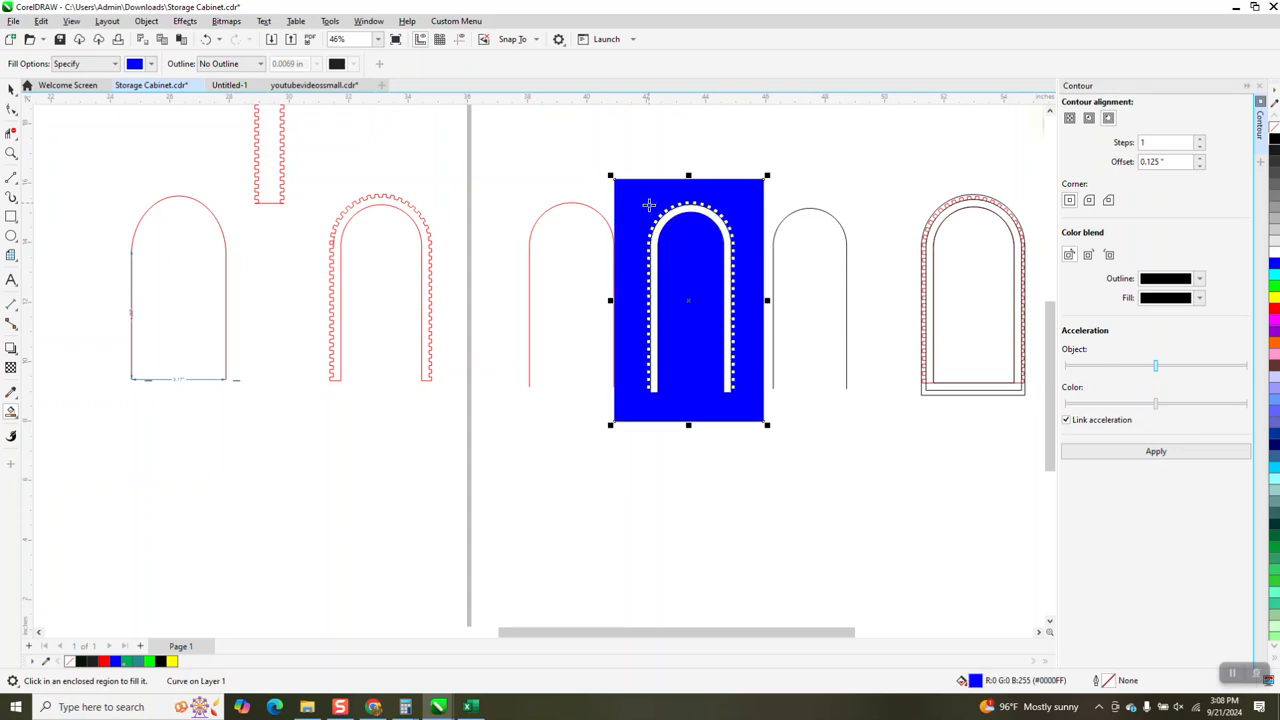
key("shift+Down")
key("shift+Down")
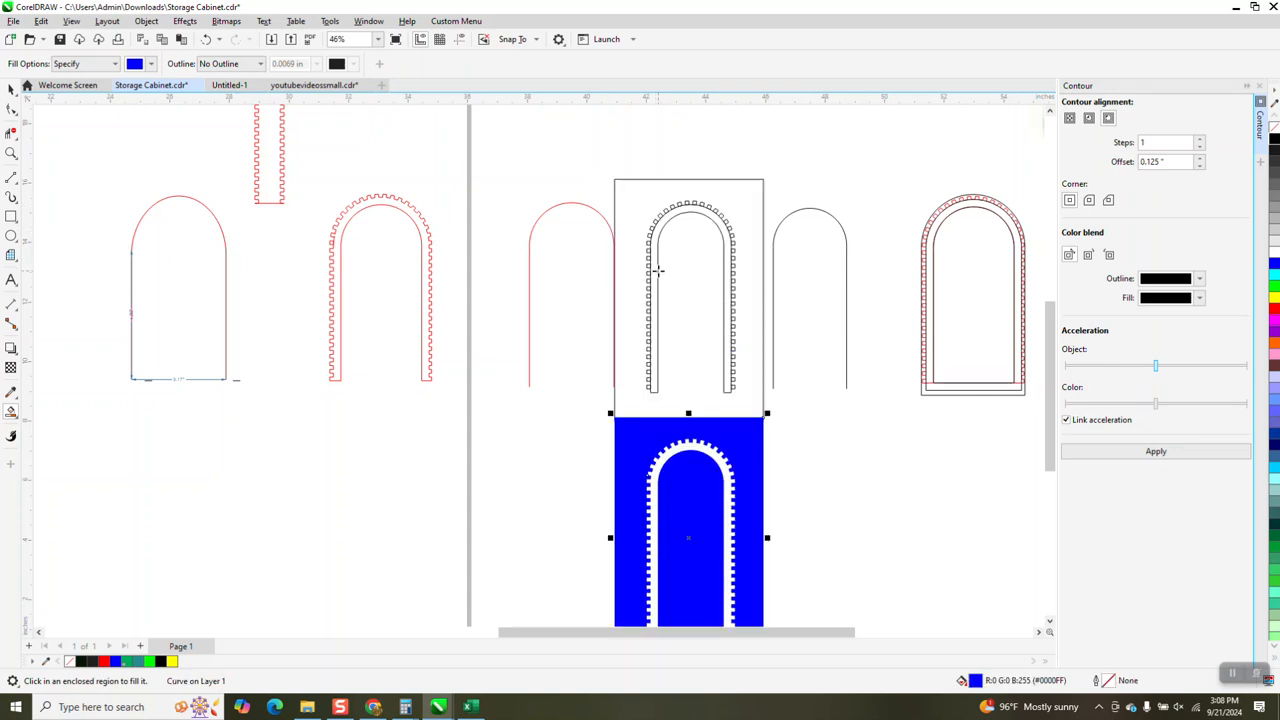
Step: Smart-fill the empty notched arch inside the blue shape and move the new piece 4 inches left
left_click(713, 451)
key("shift+Left")
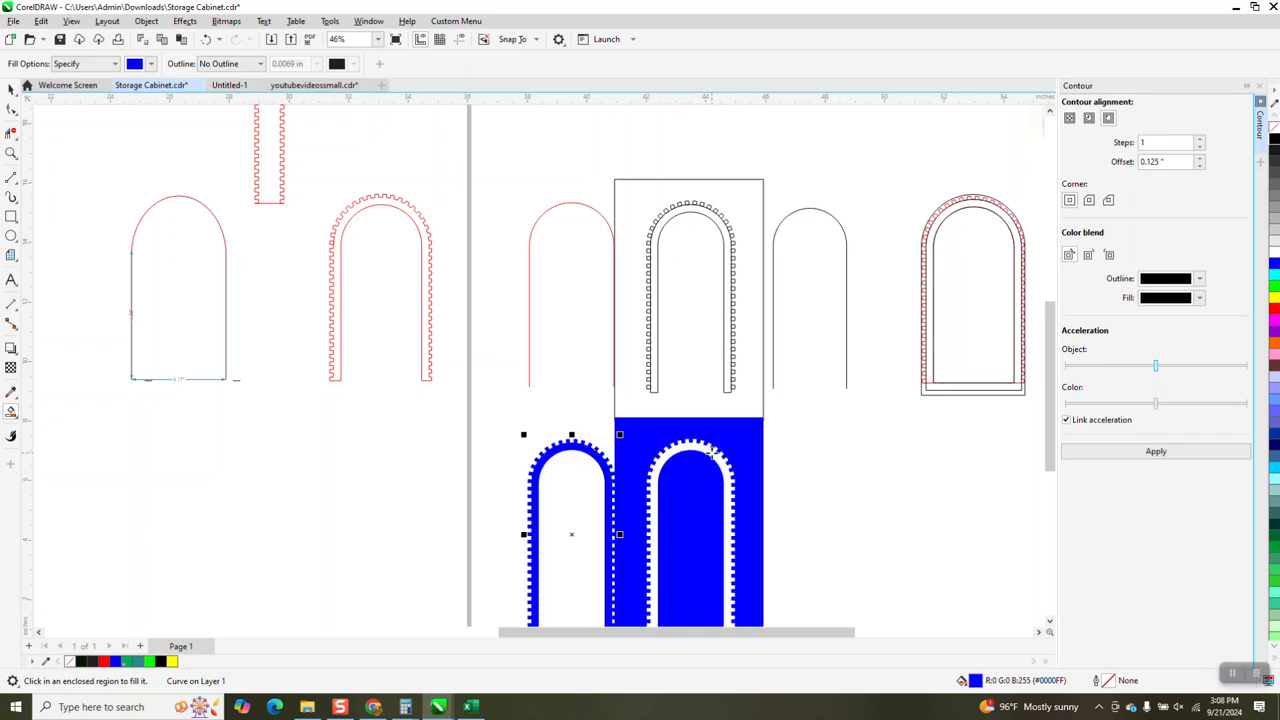
Step: Move the filled notched arch another 4 inches left and replace its blue fill with a red outline
key("shift+Left")
left_click(1274, 124)
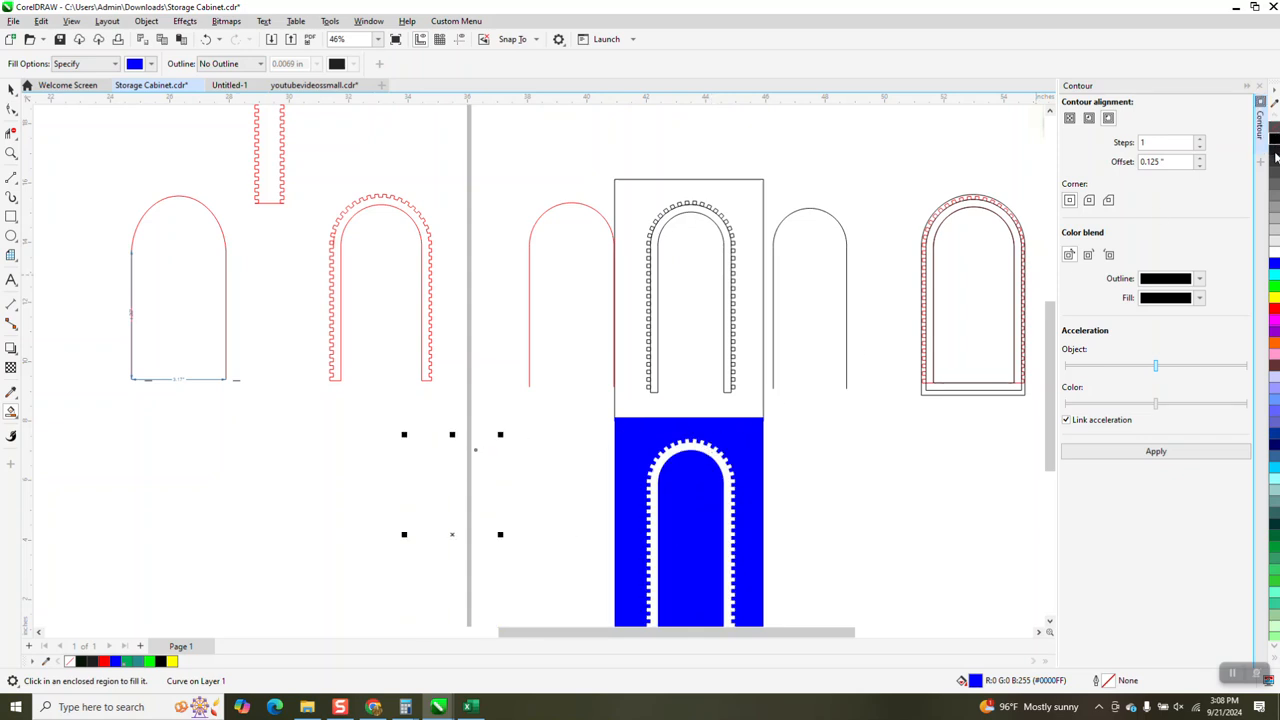
right_click(1274, 302)
right_click(1274, 310)
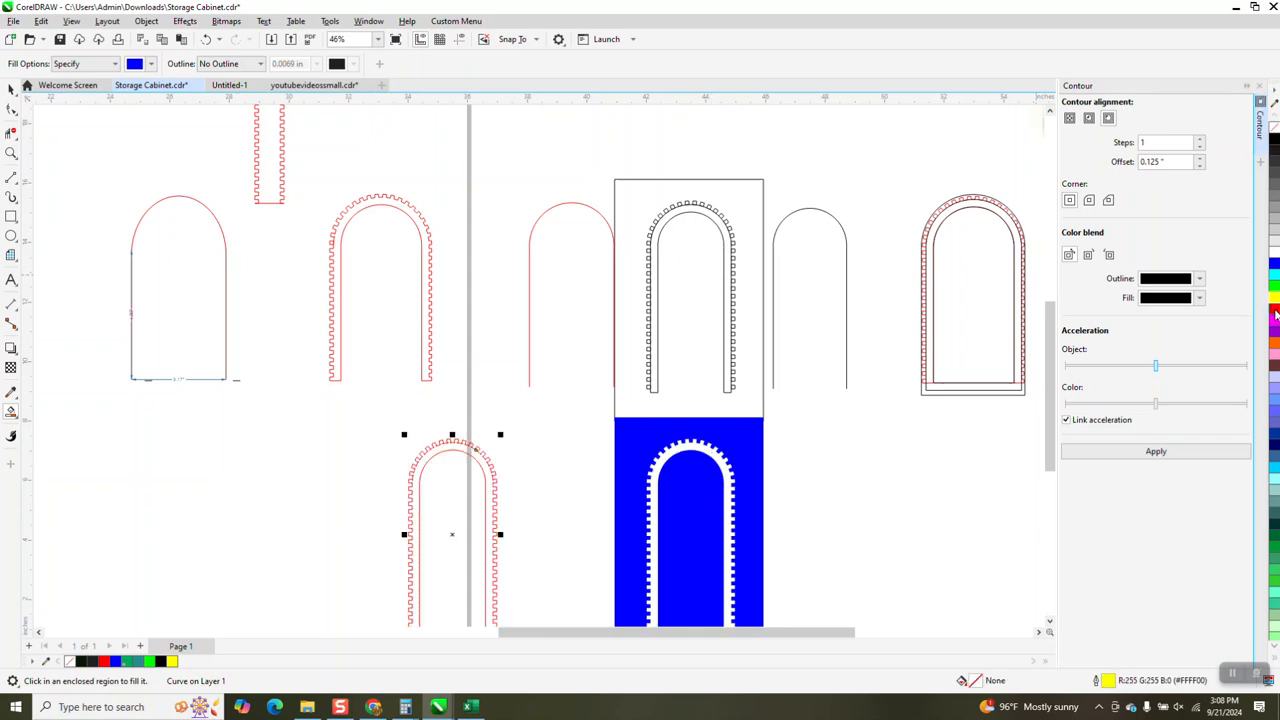
Step: Move the red notched arch out past the page, beside the base of the long notched strip
left_click(11, 152)
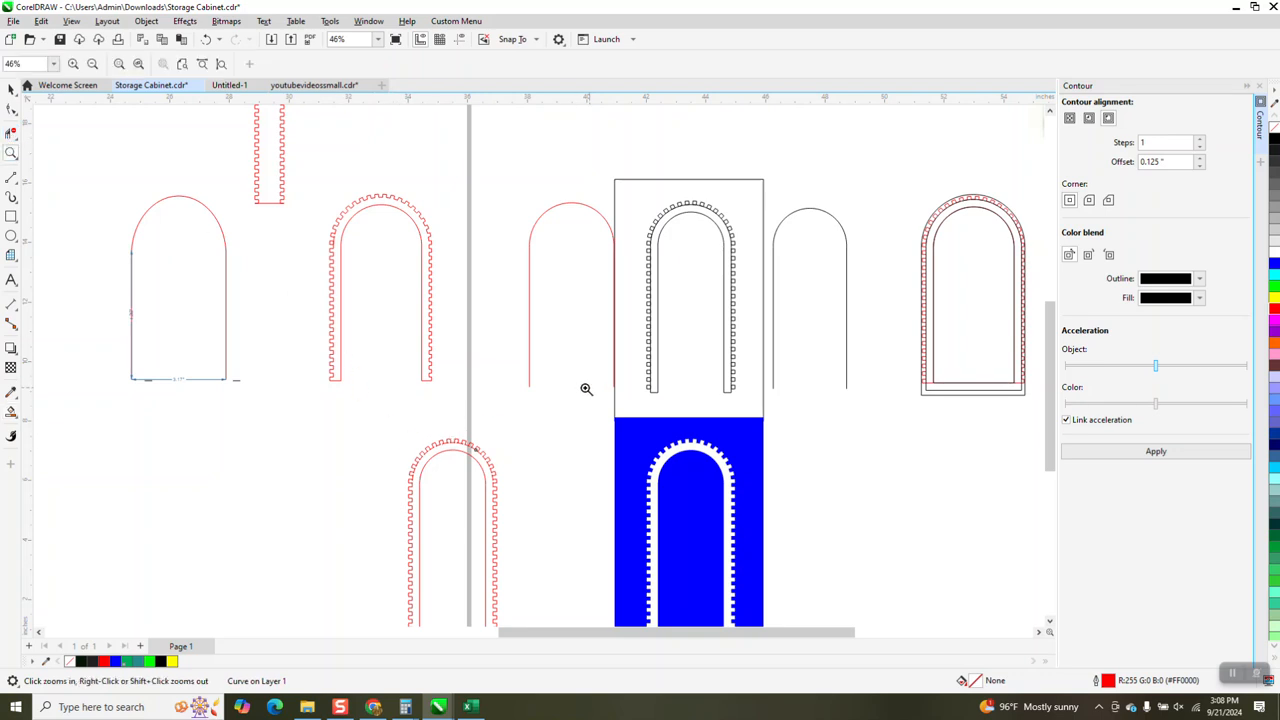
scroll(490, 302, "down", 3)
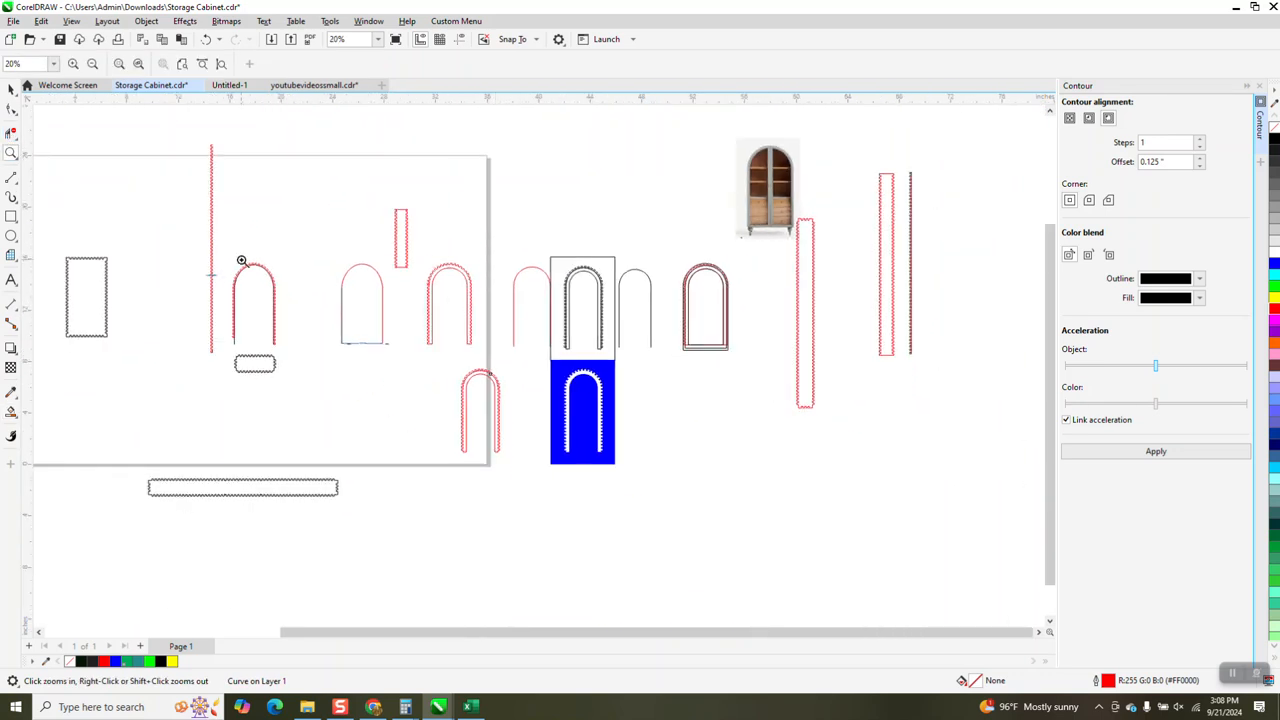
left_click(11, 88)
left_click_drag(488, 405, 853, 435)
Step: Move the long strip with notched ends about 11 inches right, clear of the arch
left_click(11, 153)
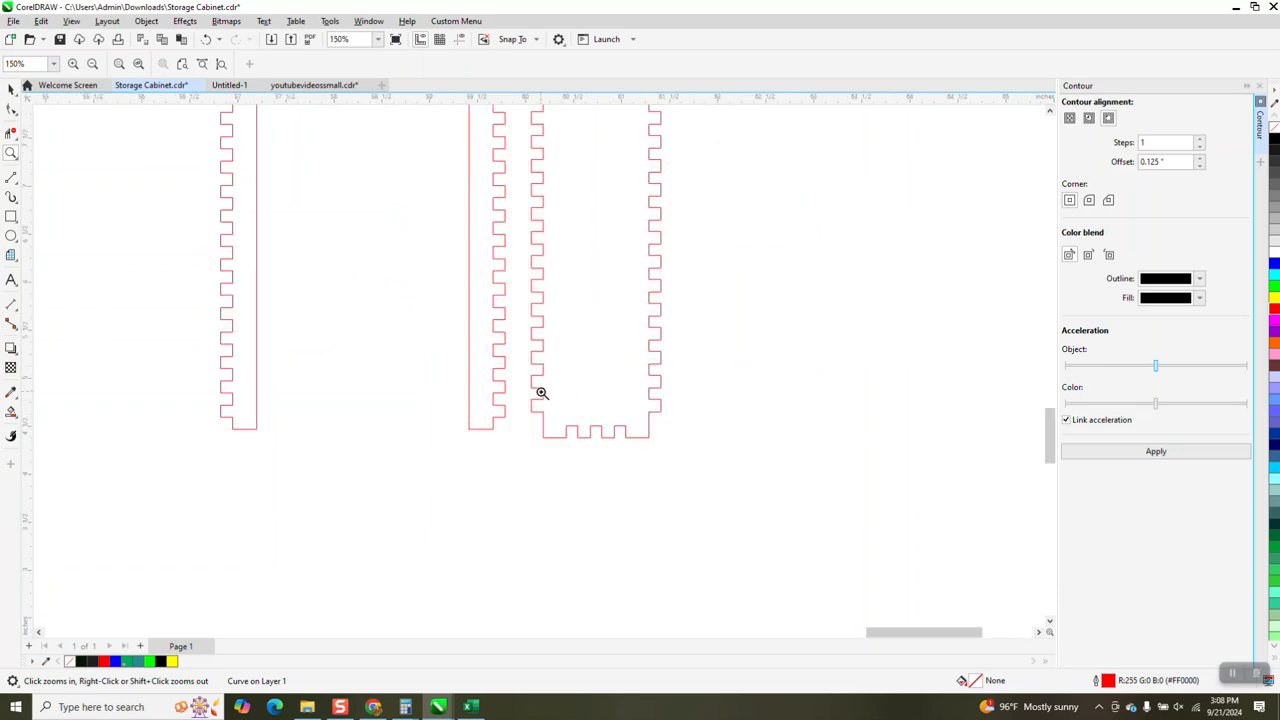
left_click(11, 89)
scroll(600, 462, "down", 4)
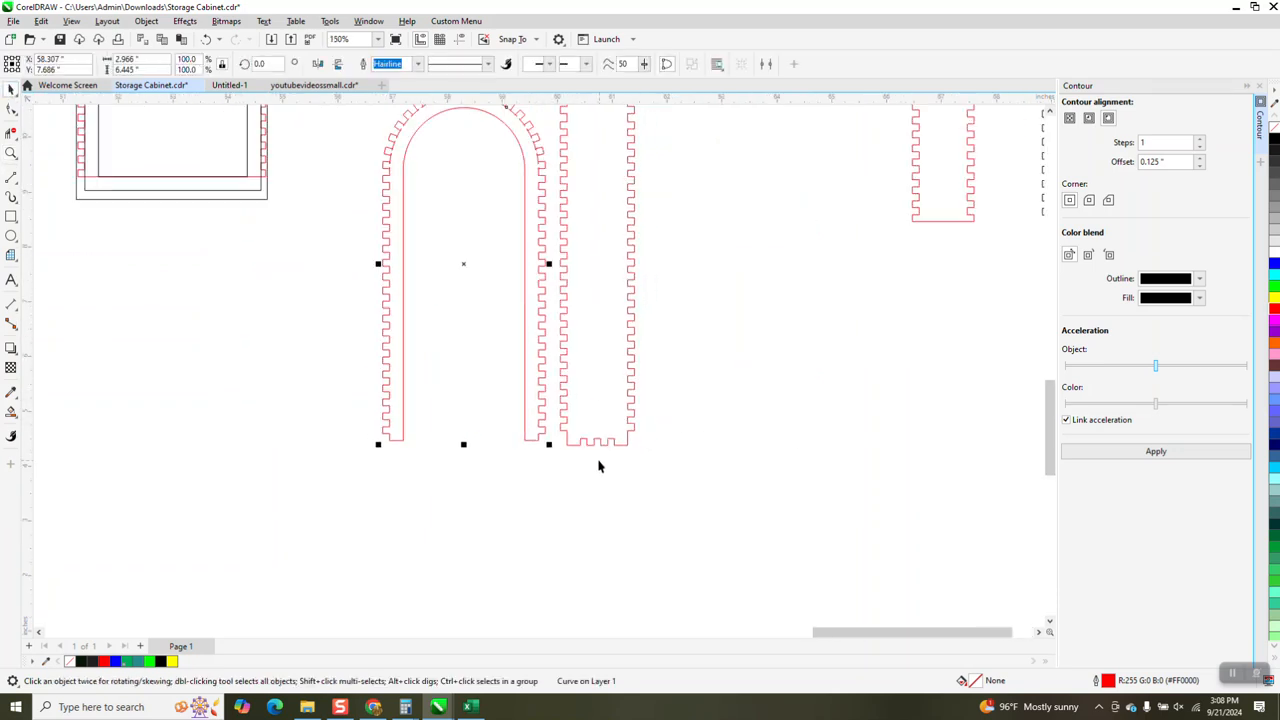
left_click_drag(624, 373, 948, 424)
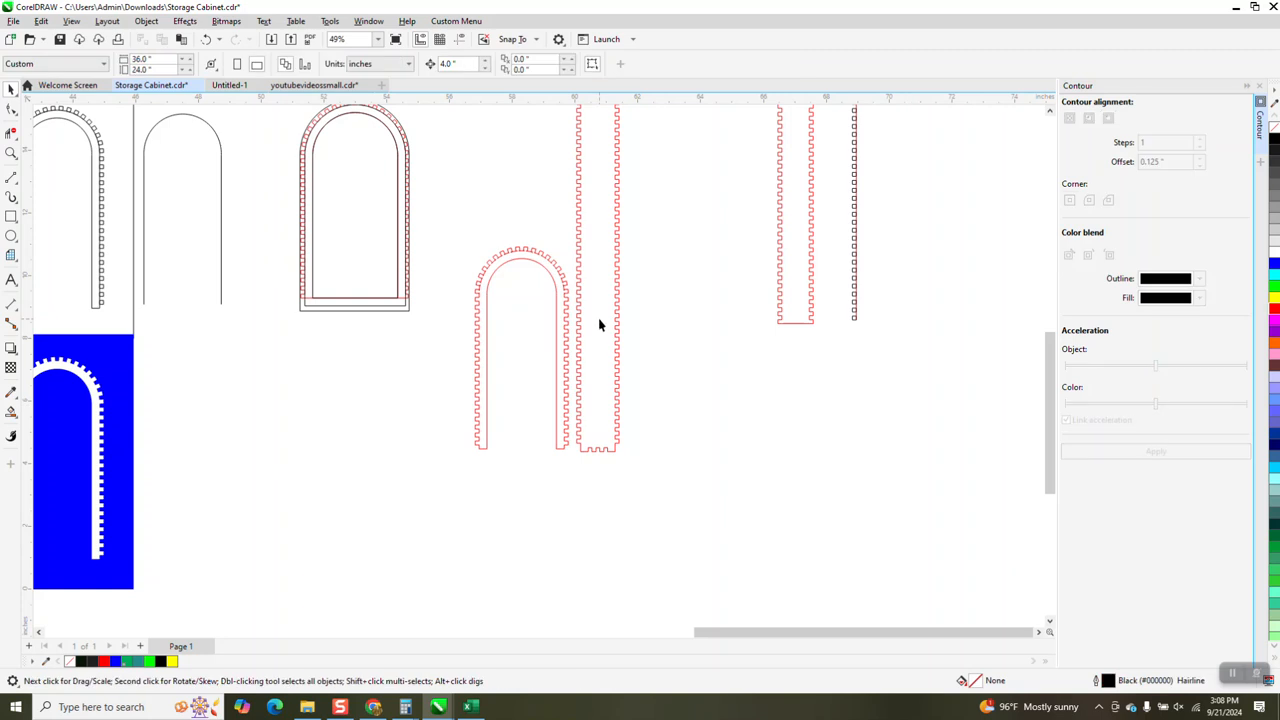
left_click_drag(609, 323, 950, 361)
Step: Place the flat-ended strip against the arch's right leg and level its bottom edge with the arch's foot
left_click_drag(783, 298, 579, 427)
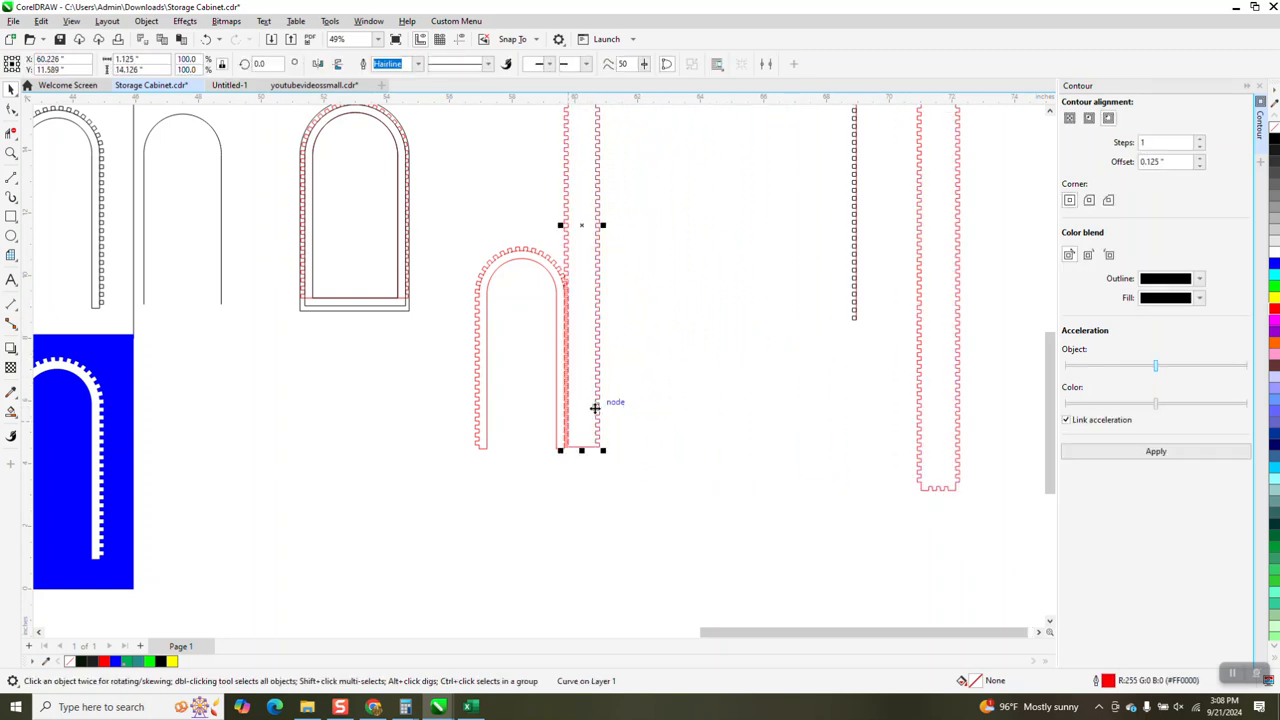
left_click(10, 152)
left_click_drag(500, 394, 752, 496)
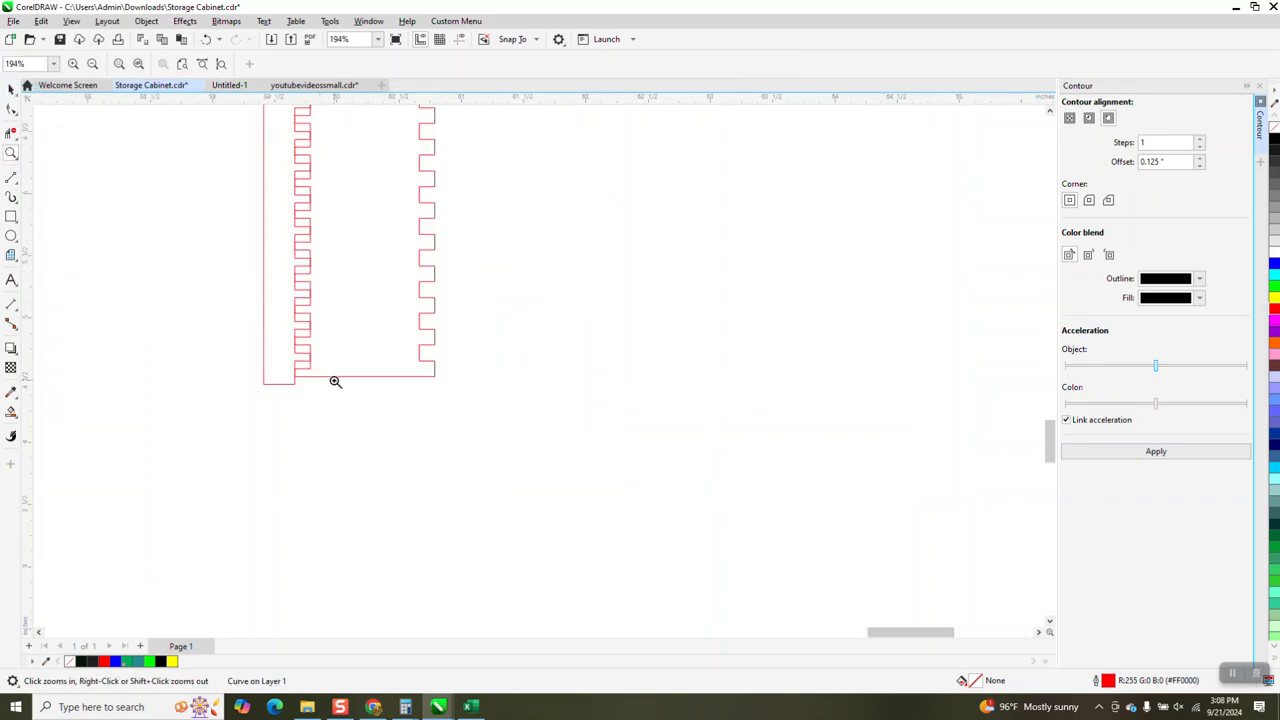
left_click(10, 91)
left_click_drag(394, 376, 474, 429)
left_click_drag(372, 430, 298, 390)
scroll(437, 480, "down", 3)
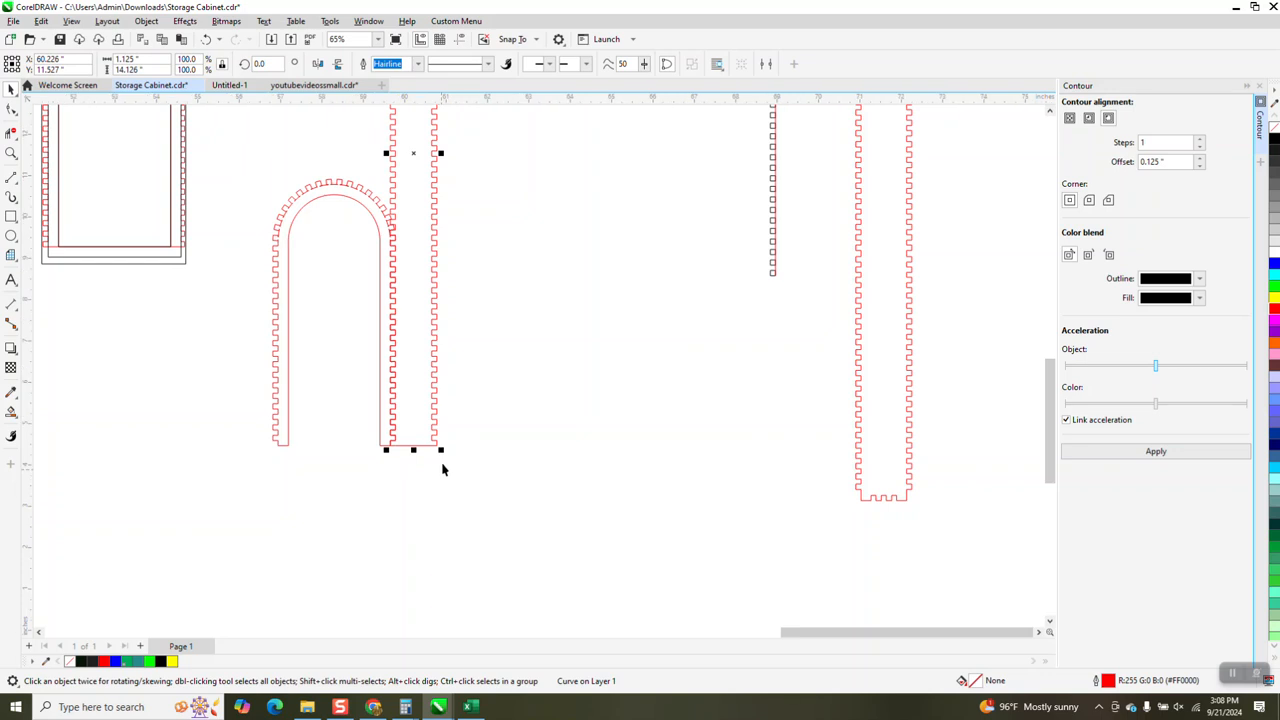
Step: Move the flat-ended strip about 1.2 inches right so it stands clear of the arch
scroll(454, 322, "down", 3)
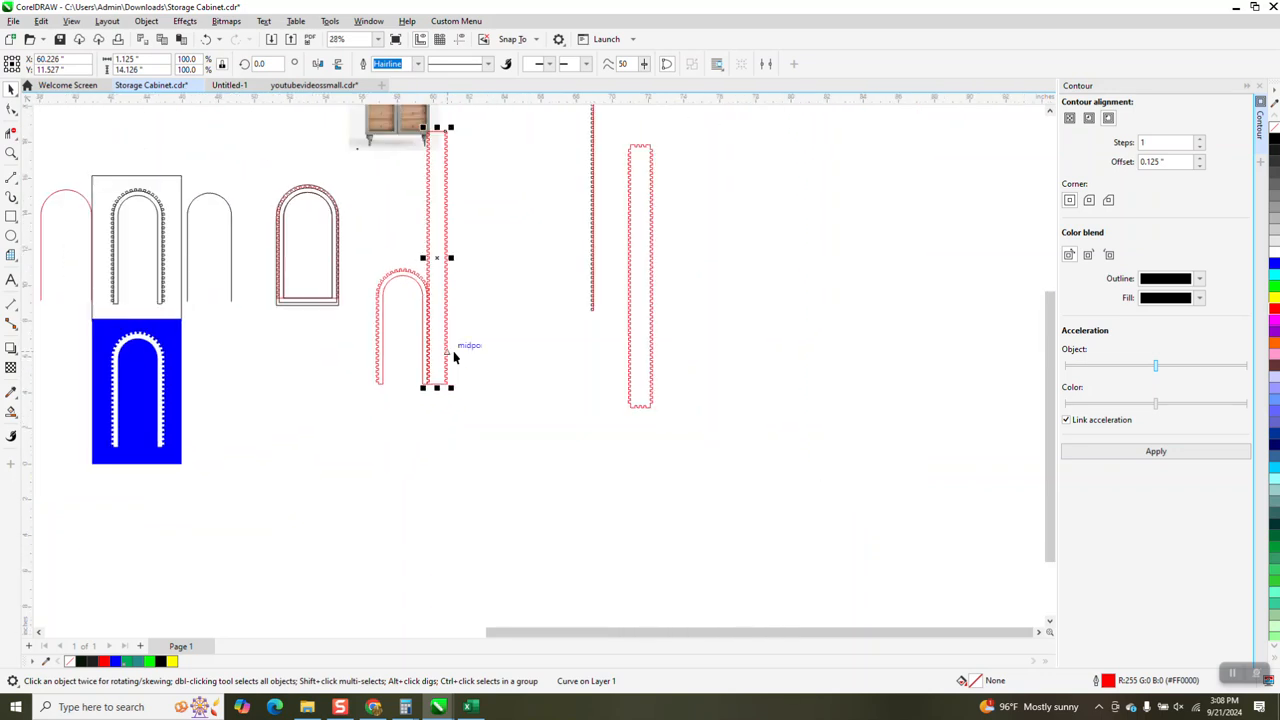
left_click_drag(438, 271, 457, 272)
scroll(511, 405, "down", 3)
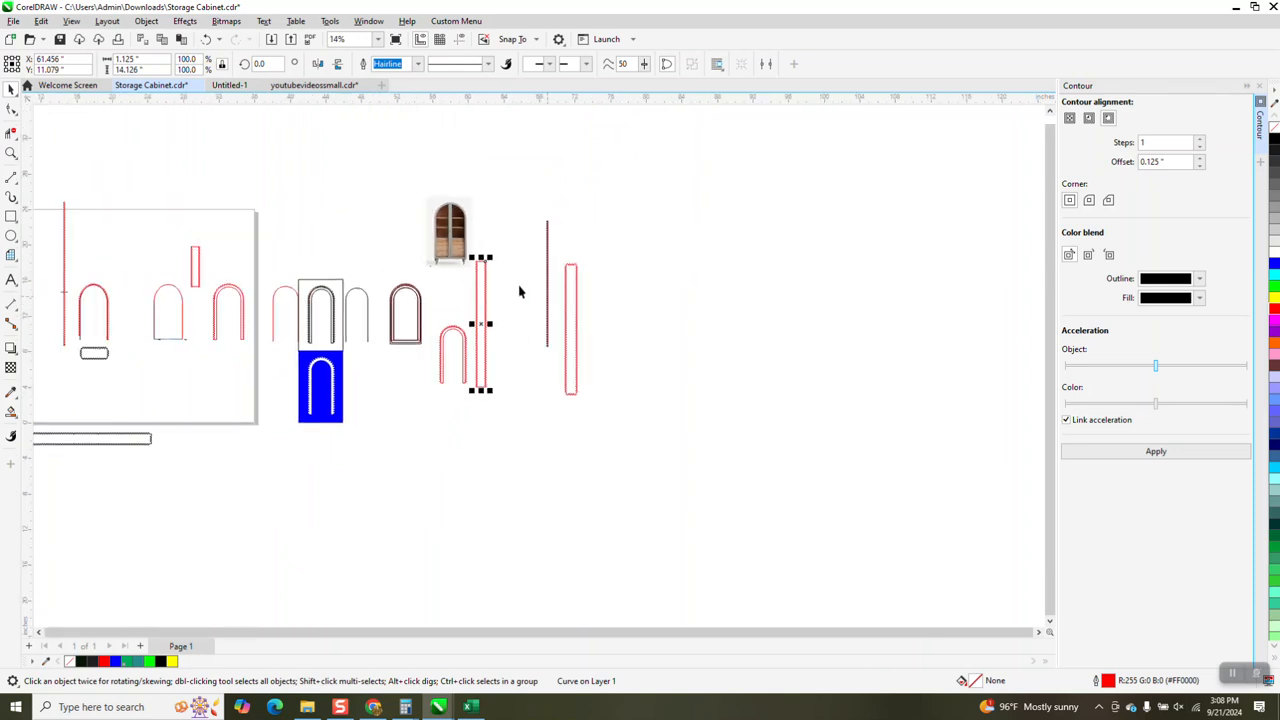
Step: Delete the cabinet photo, the spare strip and line beyond it, and the construction arches with the blue shape
left_click(462, 240)
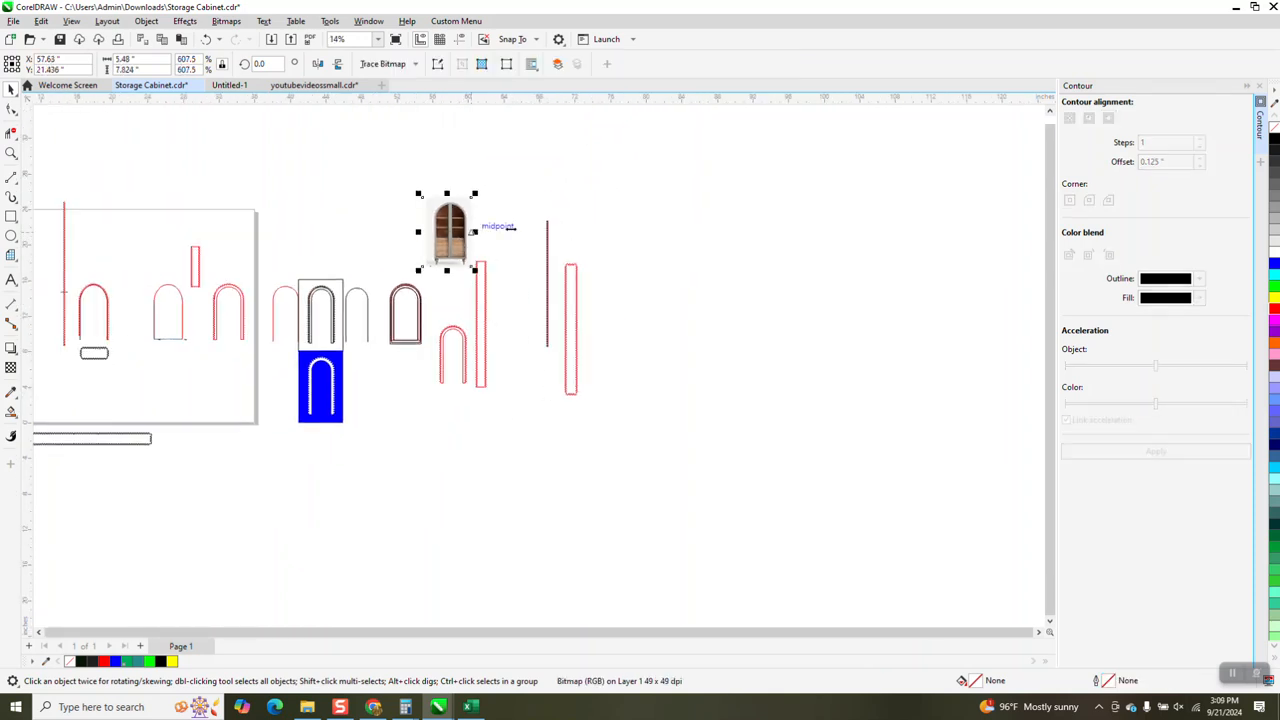
key("Delete")
left_click_drag(645, 449, 645, 449)
key("Delete")
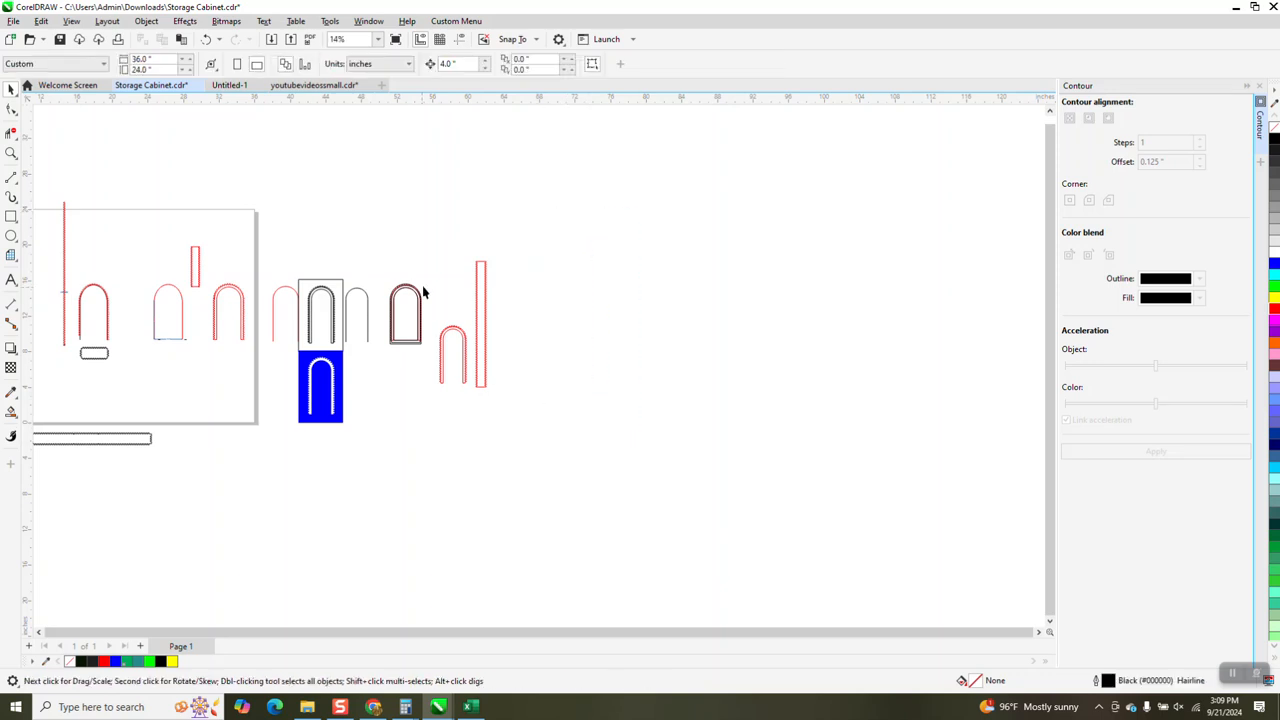
left_click_drag(434, 266, 269, 449)
key("Delete")
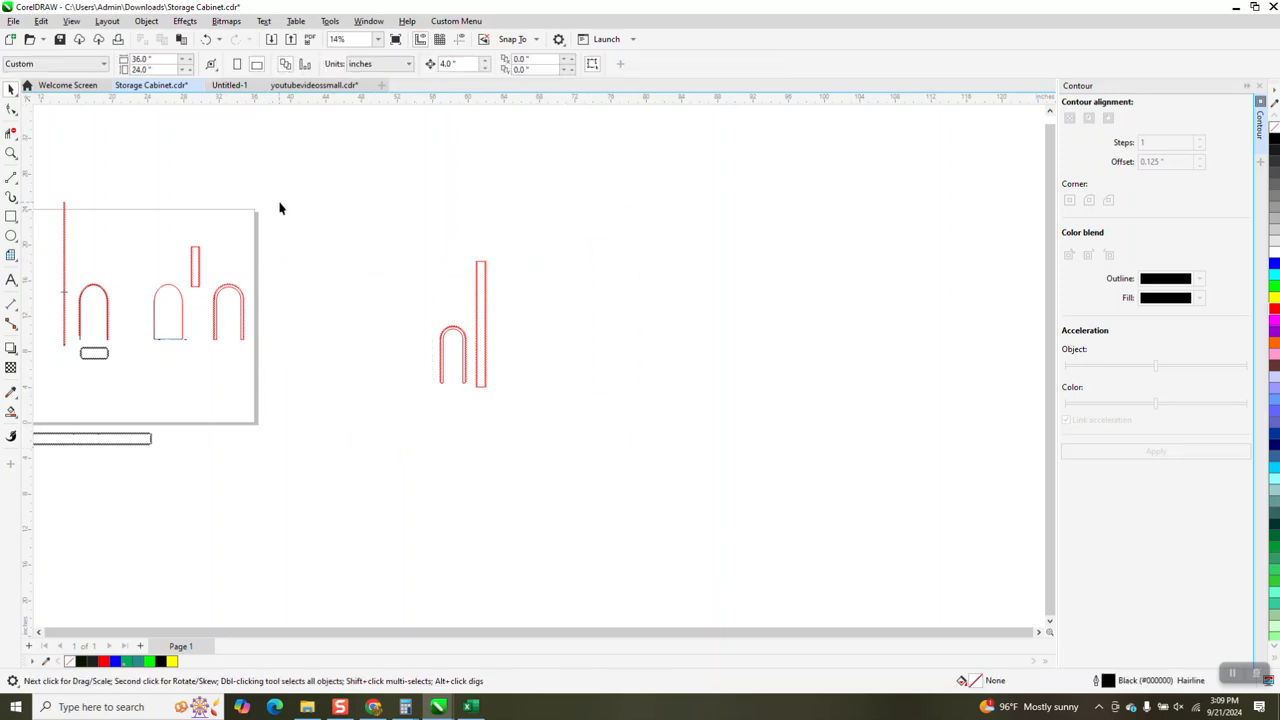
Step: Delete all the old parts on and around the page, including the group left of it
scroll(310, 210, "down", 2)
left_click_drag(103, 366, 103, 366)
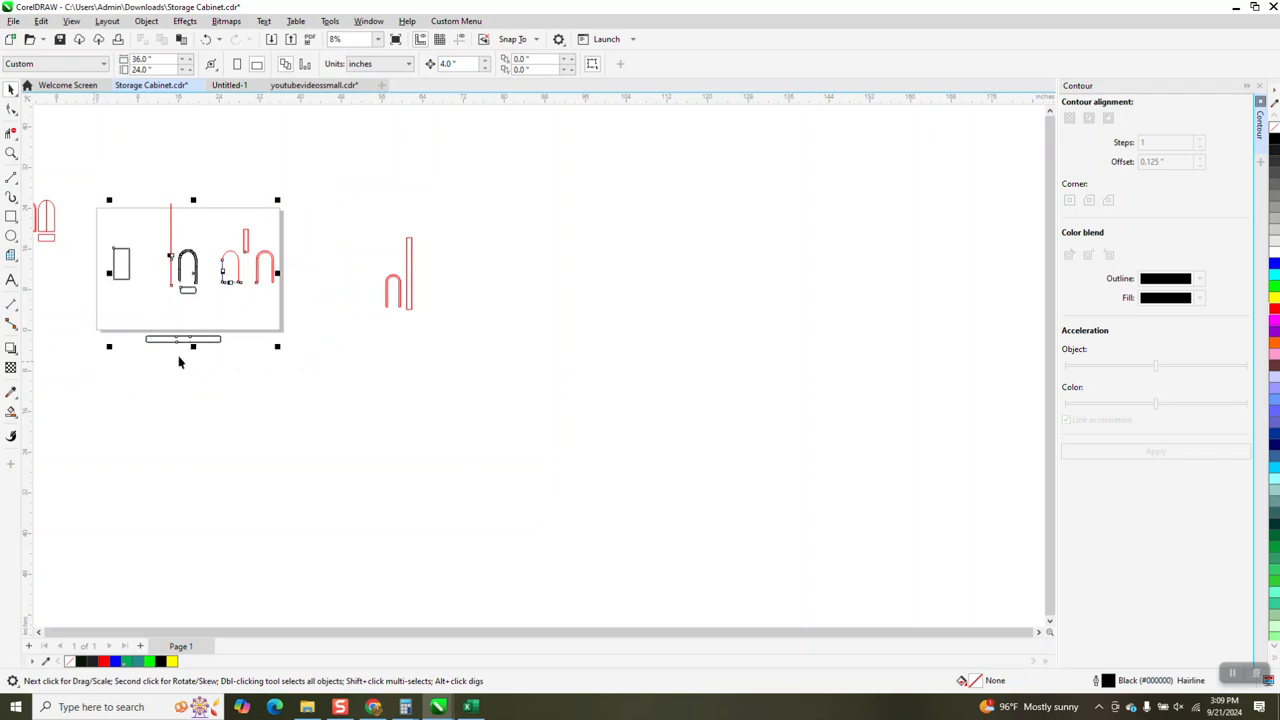
key("Delete")
scroll(197, 294, "down", 2)
left_click_drag(167, 207, 99, 273)
left_click_drag(71, 304, 51, 309)
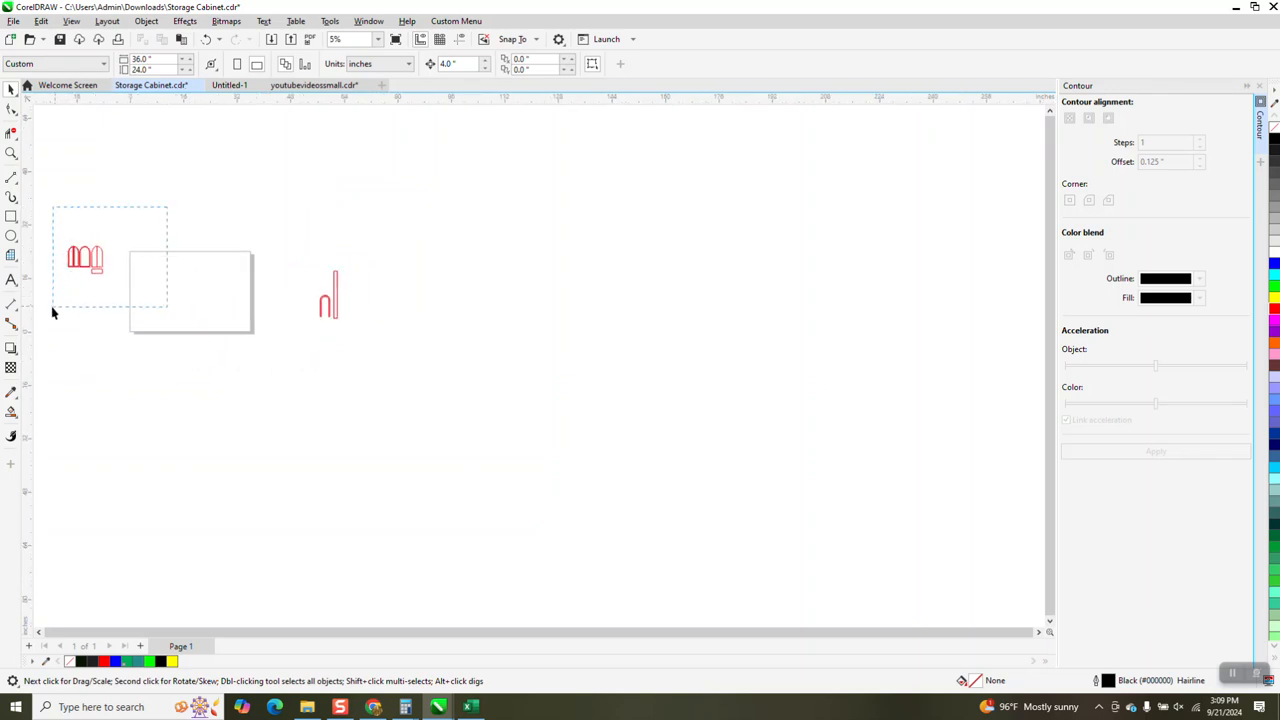
key("Delete")
Step: Move the remaining notched arch and flat-ended strip together onto the left side of the page
left_click_drag(289, 240, 368, 352)
left_click_drag(331, 293, 145, 290)
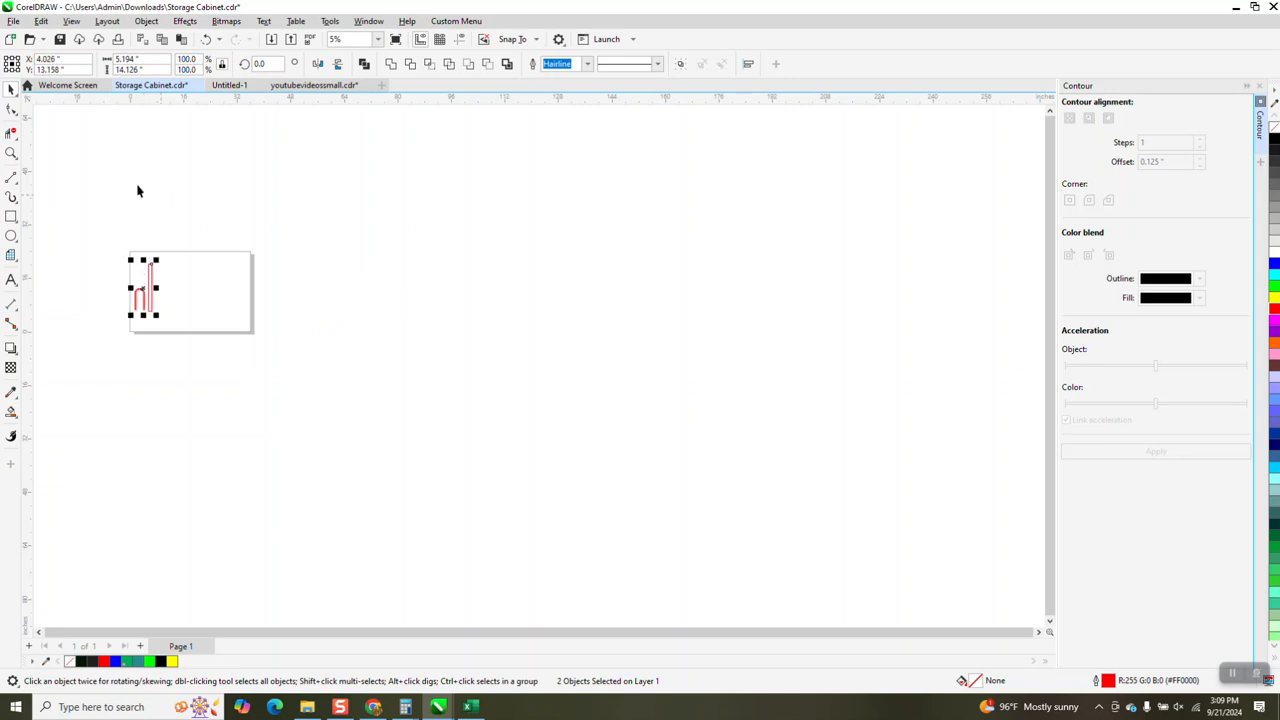
Step: Smart-fill the notched arch and the long strip in orange
left_click(12, 152)
left_click_drag(86, 251, 200, 340)
left_click_drag(343, 235, 424, 299)
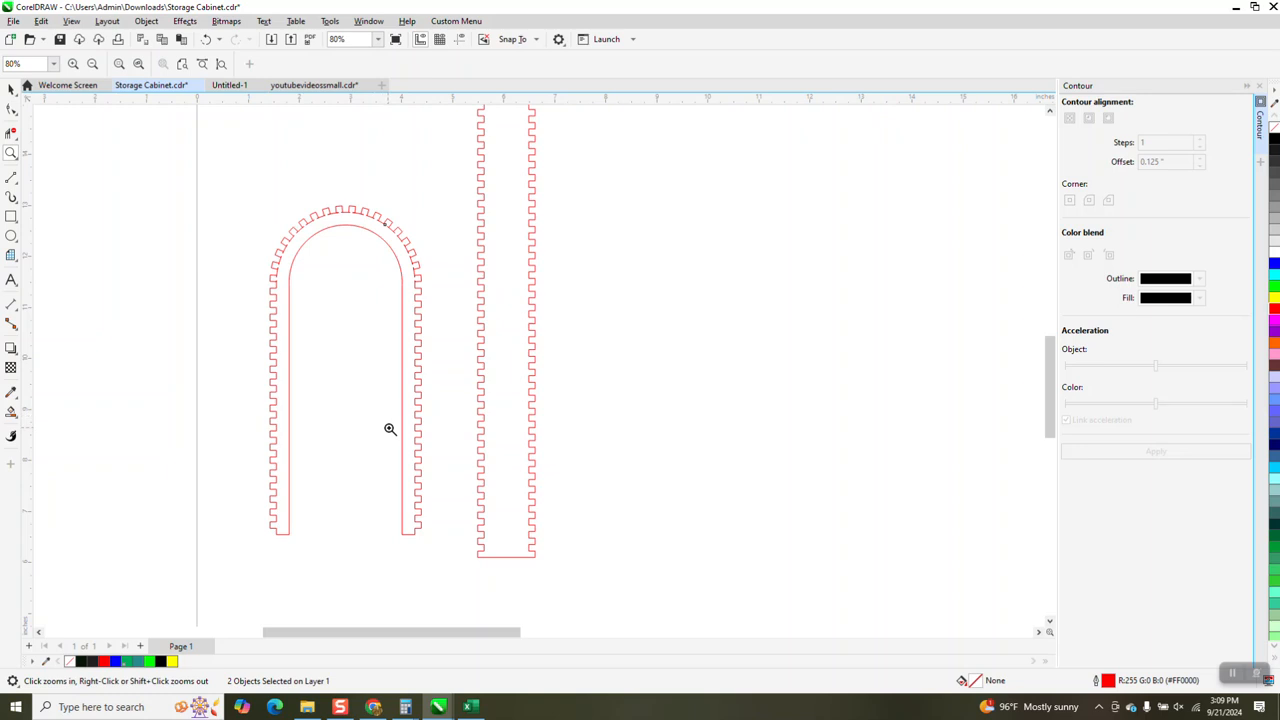
left_click(11, 412)
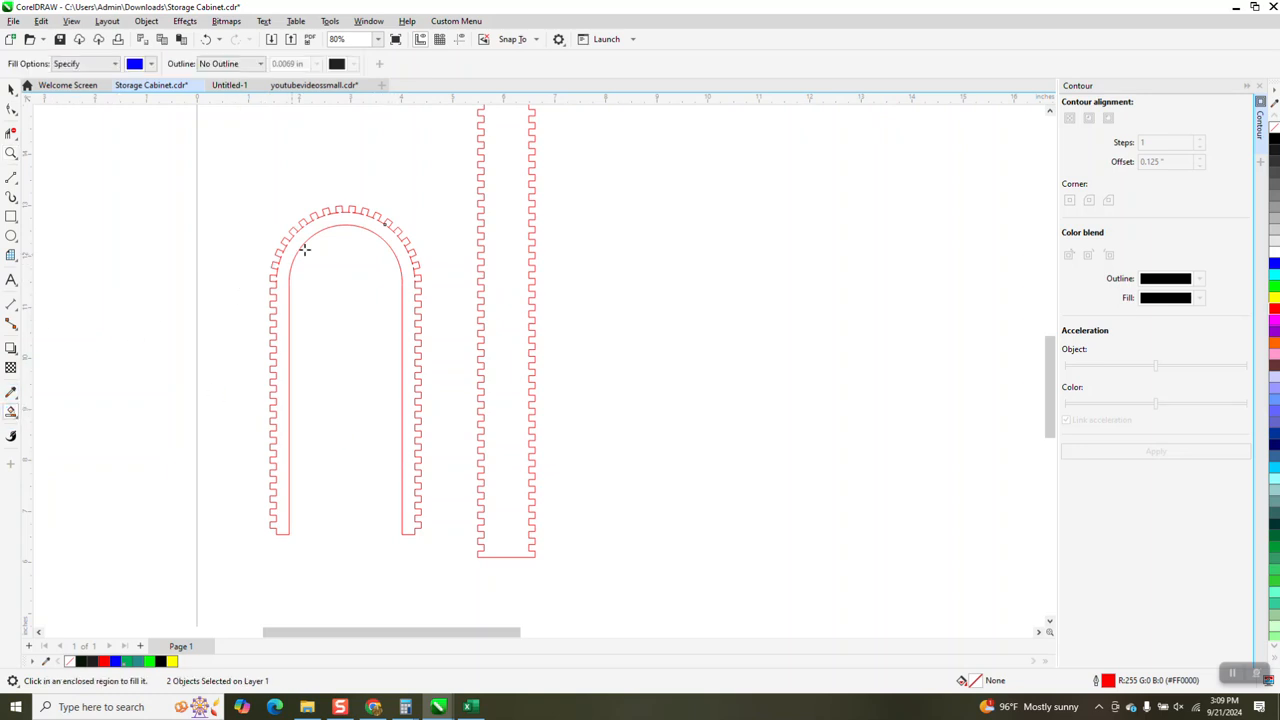
left_click(151, 64)
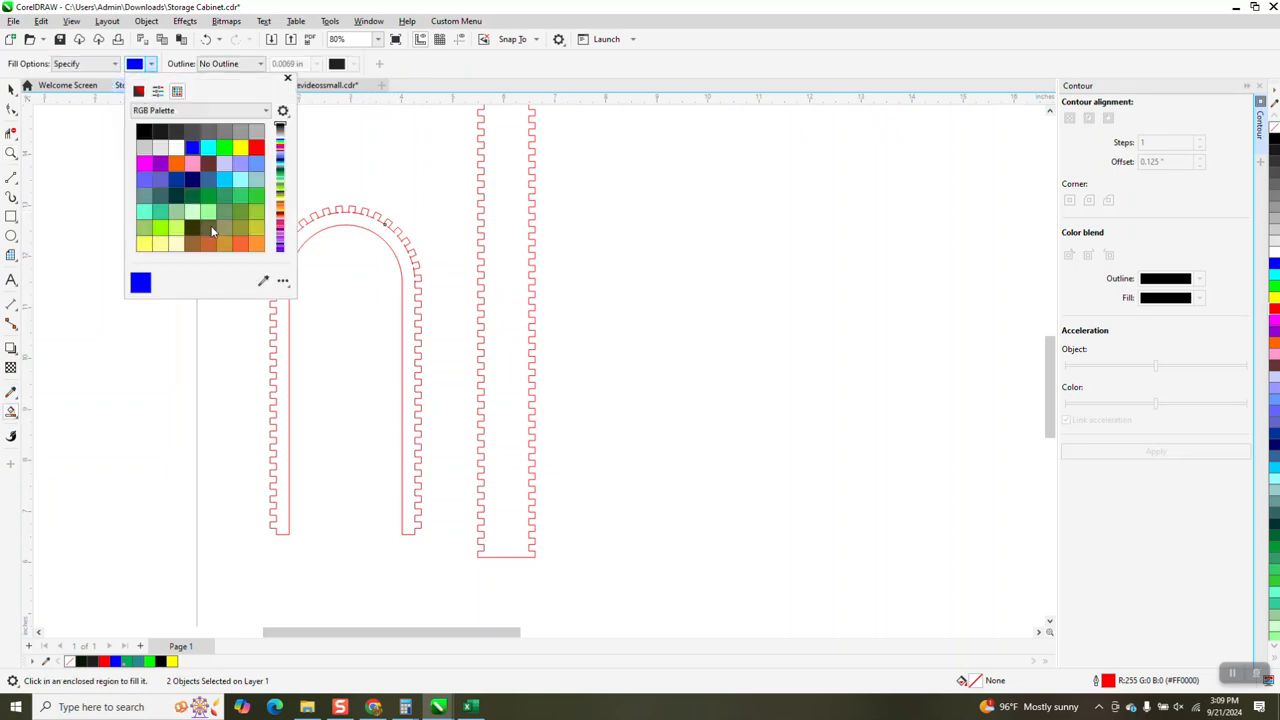
left_click(257, 246)
left_click(350, 223)
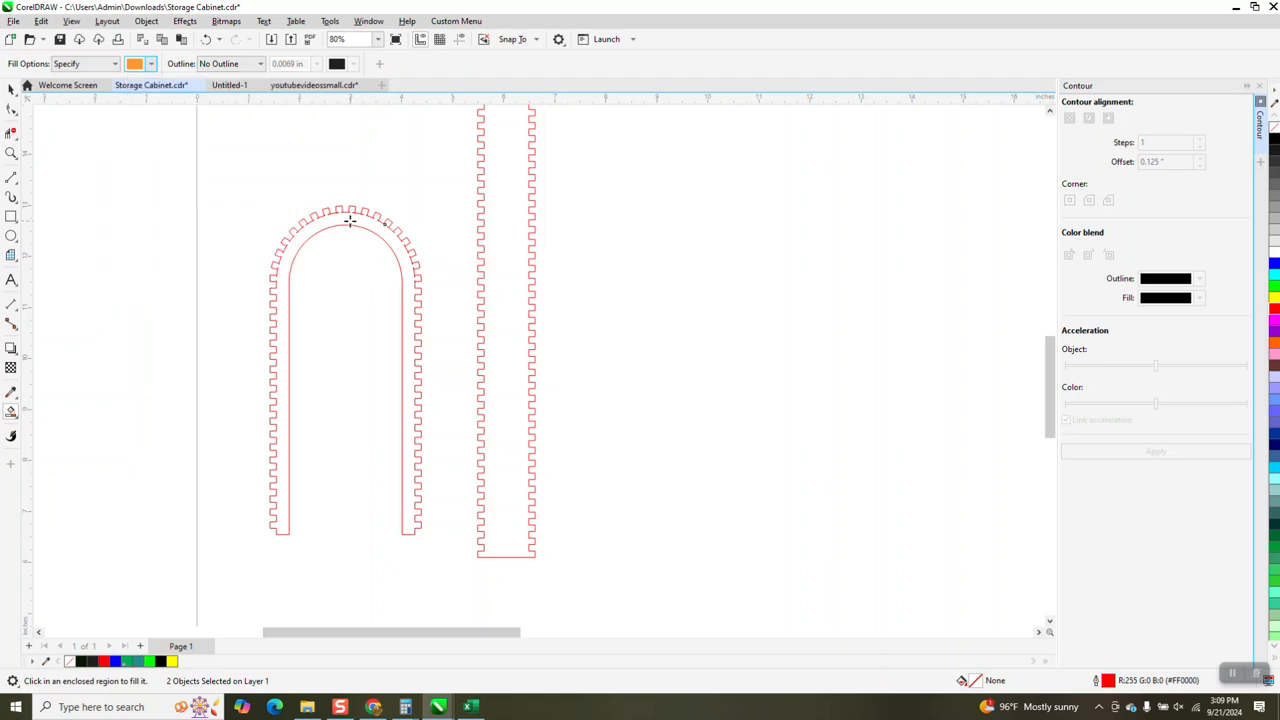
left_click(350, 222)
left_click(500, 331)
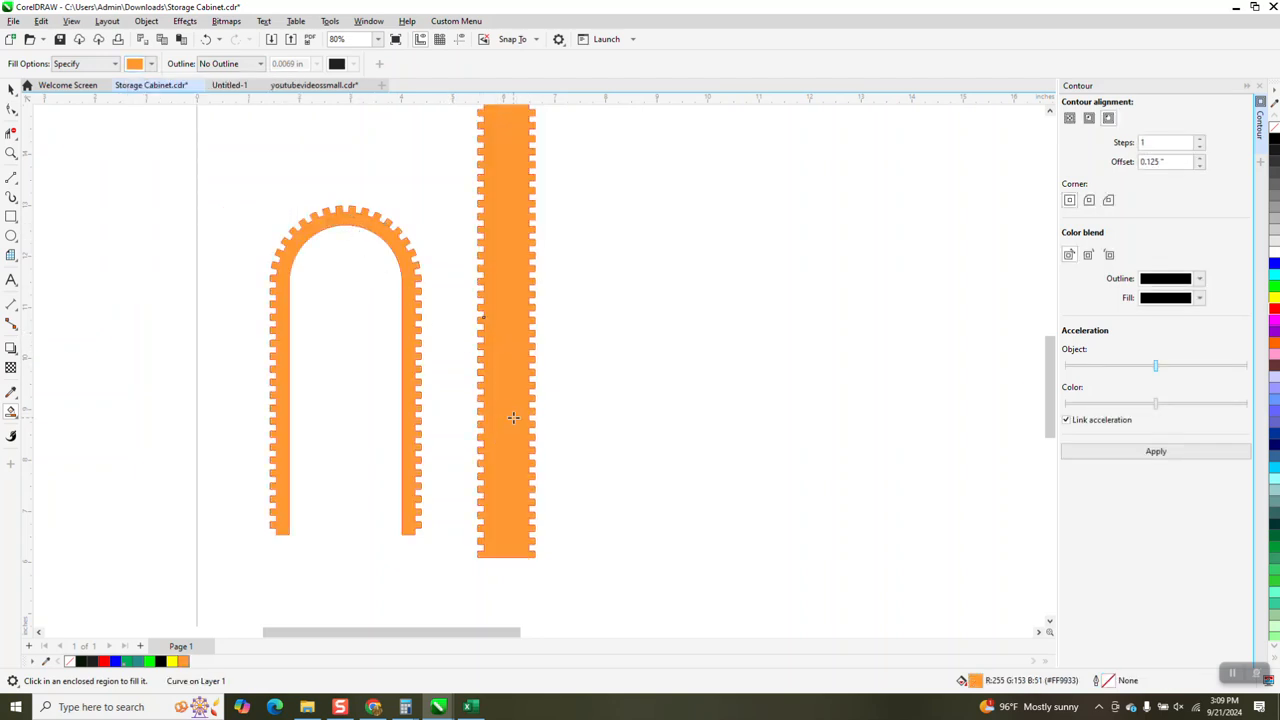
Step: Move the orange strip about 2.5 inches right off its original and replace its fill with a red outline
left_click(11, 89)
left_click(483, 345)
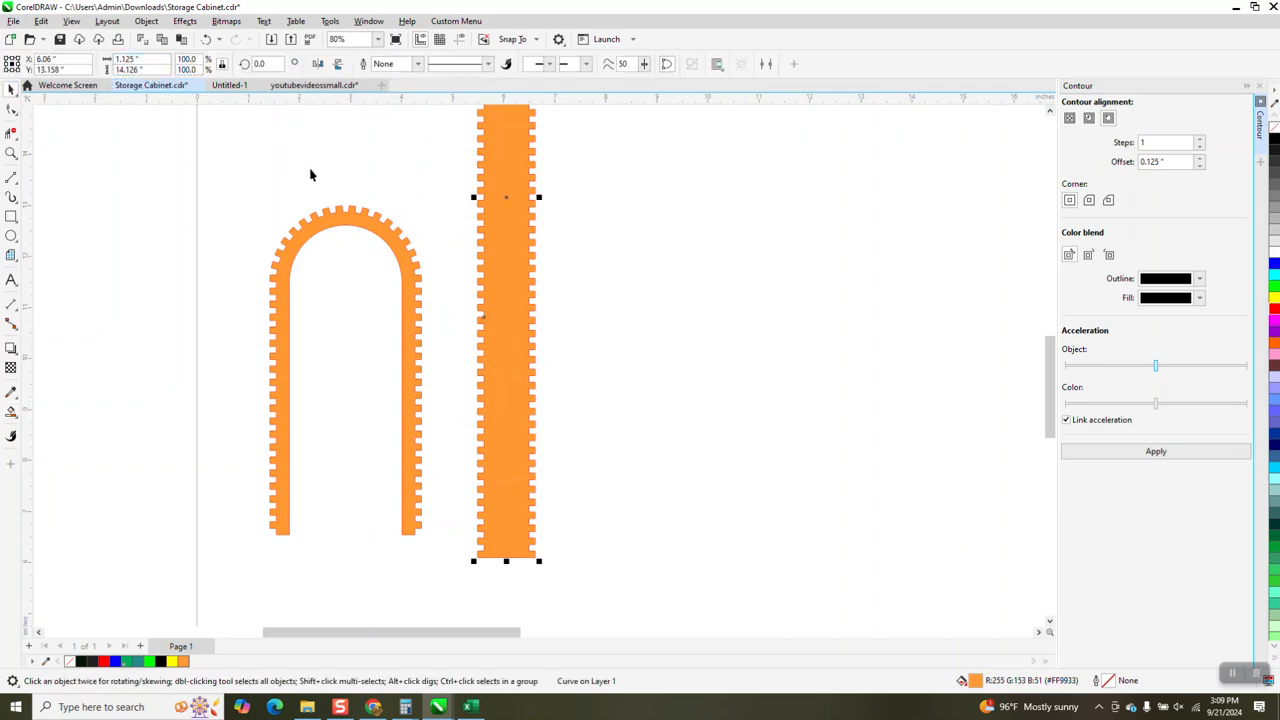
left_click(340, 218)
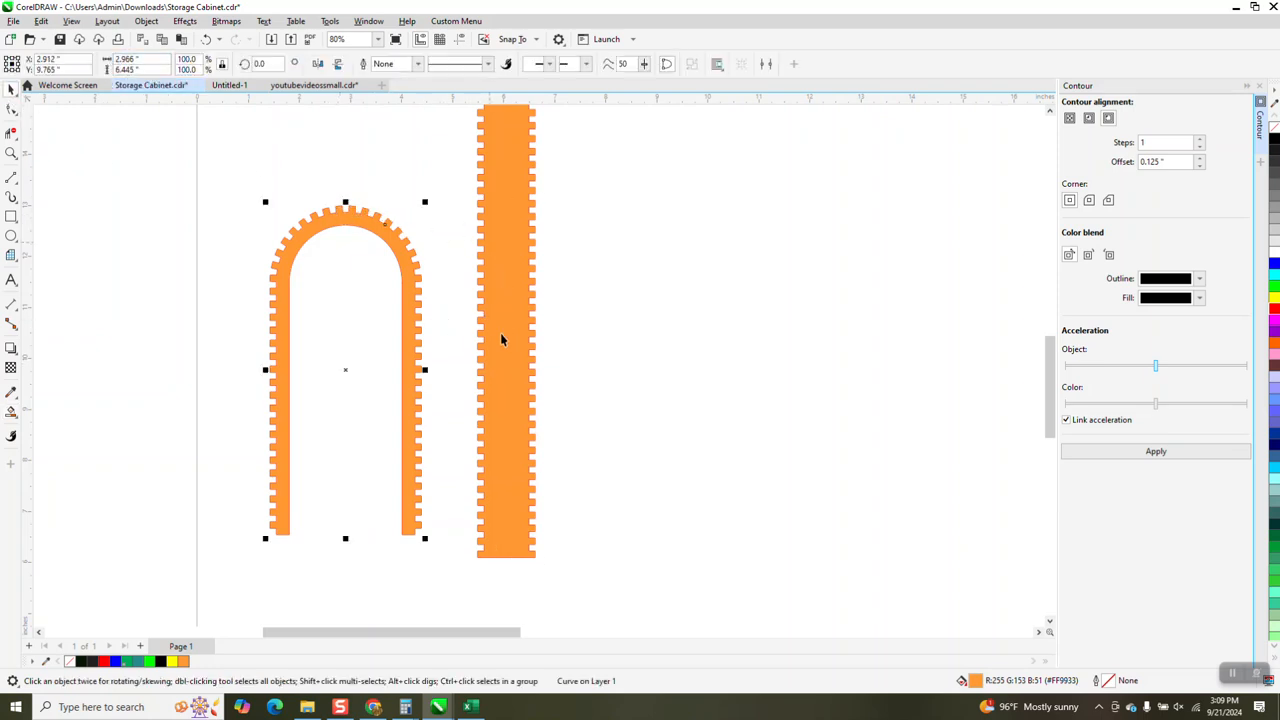
left_click_drag(495, 389, 620, 415)
scroll(516, 451, "down", 1)
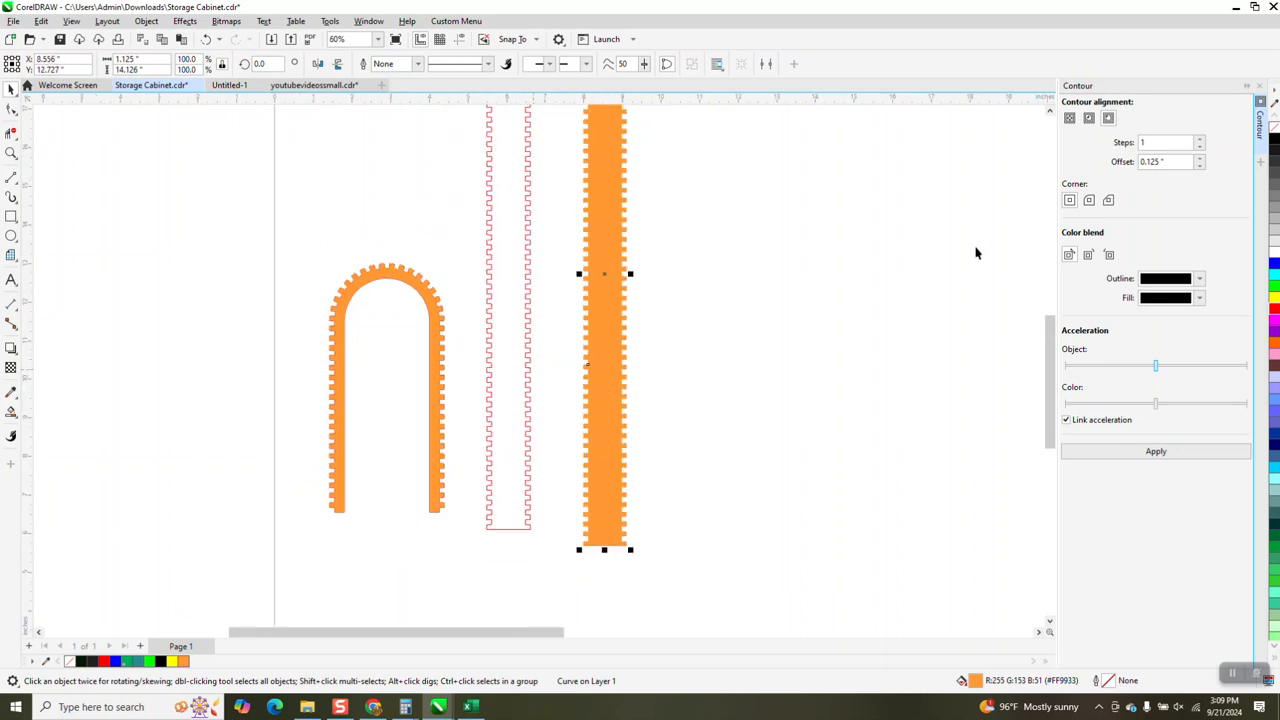
left_click(1274, 128)
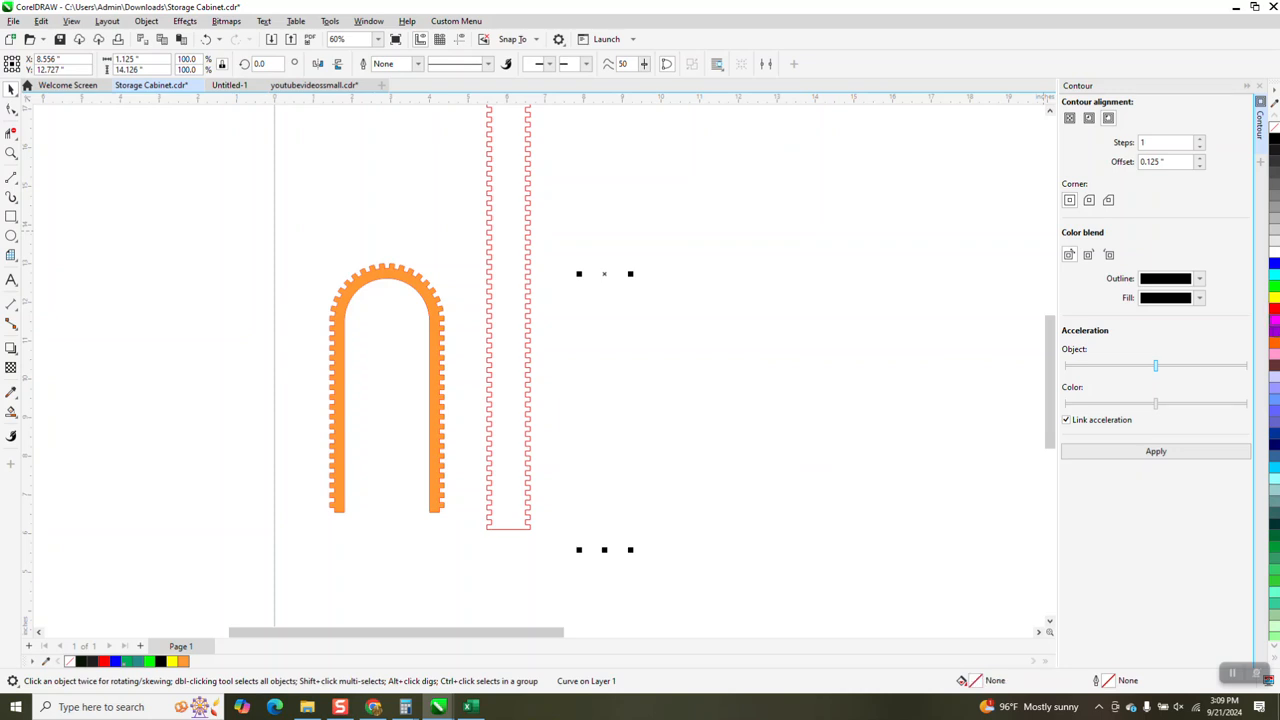
right_click(1274, 314)
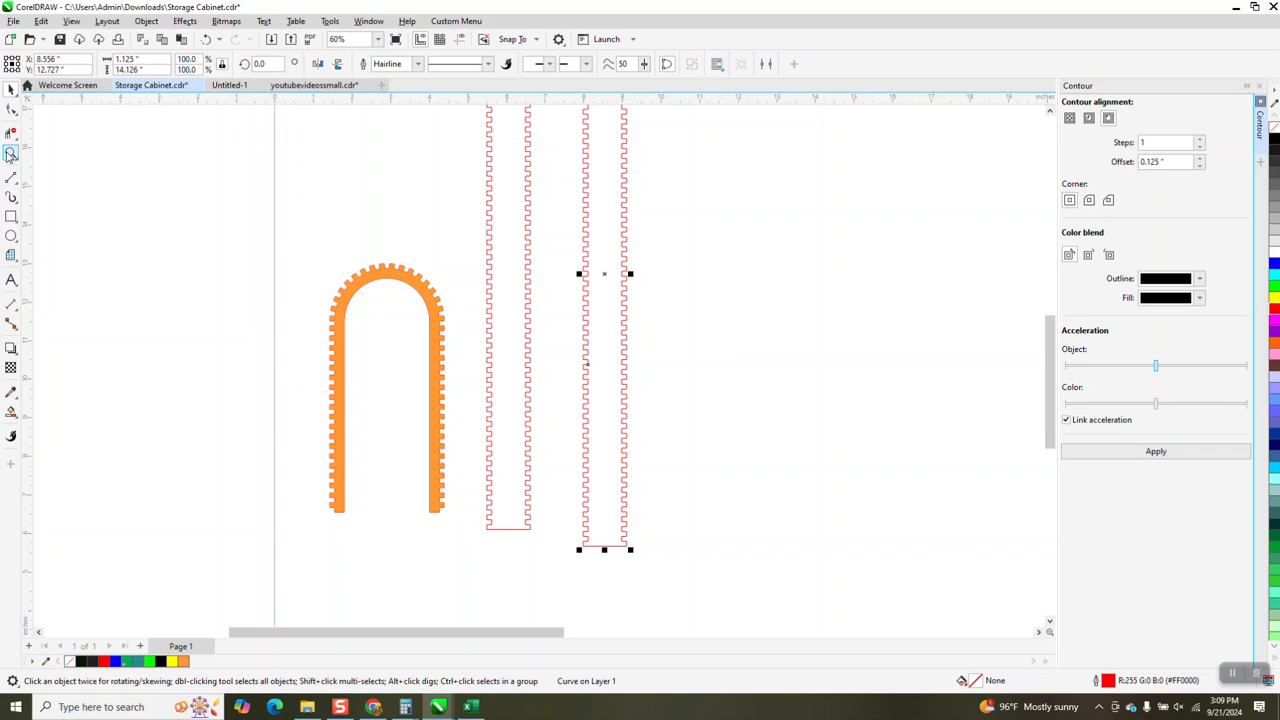
Step: Move the original red strip about 9.6 inches left, past the arch and off the page
left_click(10, 153)
left_click_drag(279, 240, 481, 345)
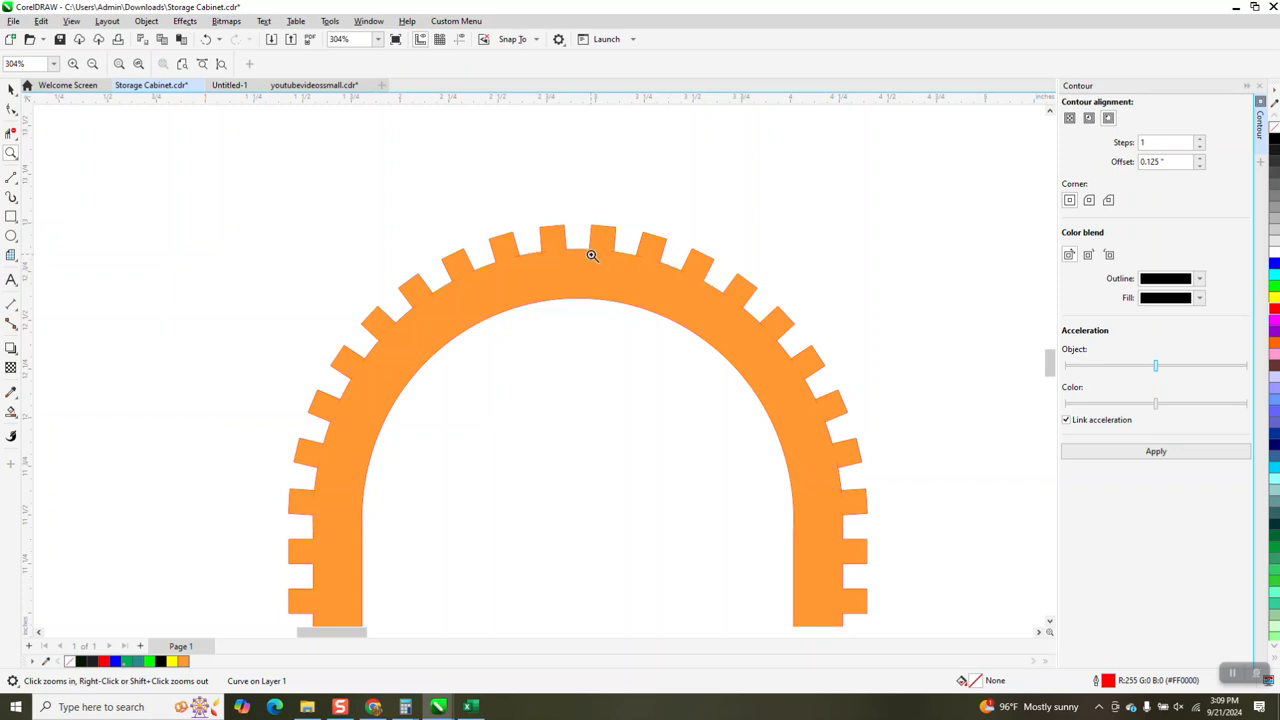
scroll(592, 255, "down", 4)
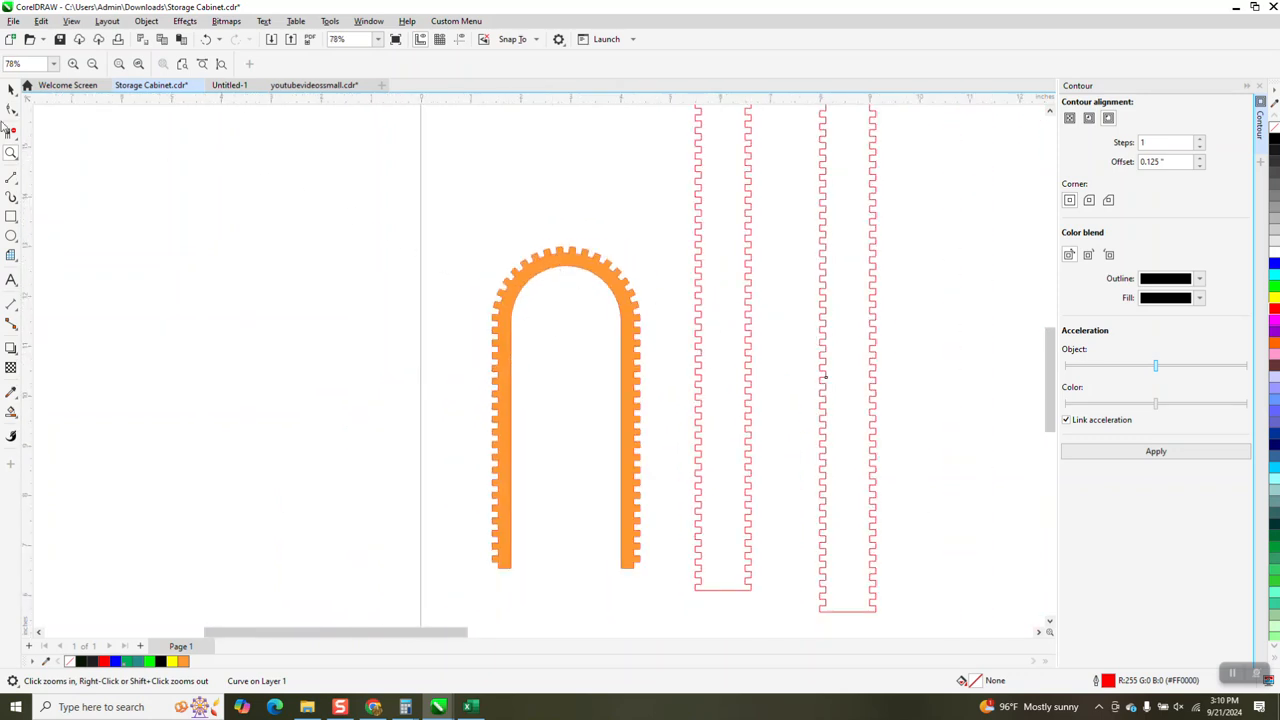
left_click(11, 89)
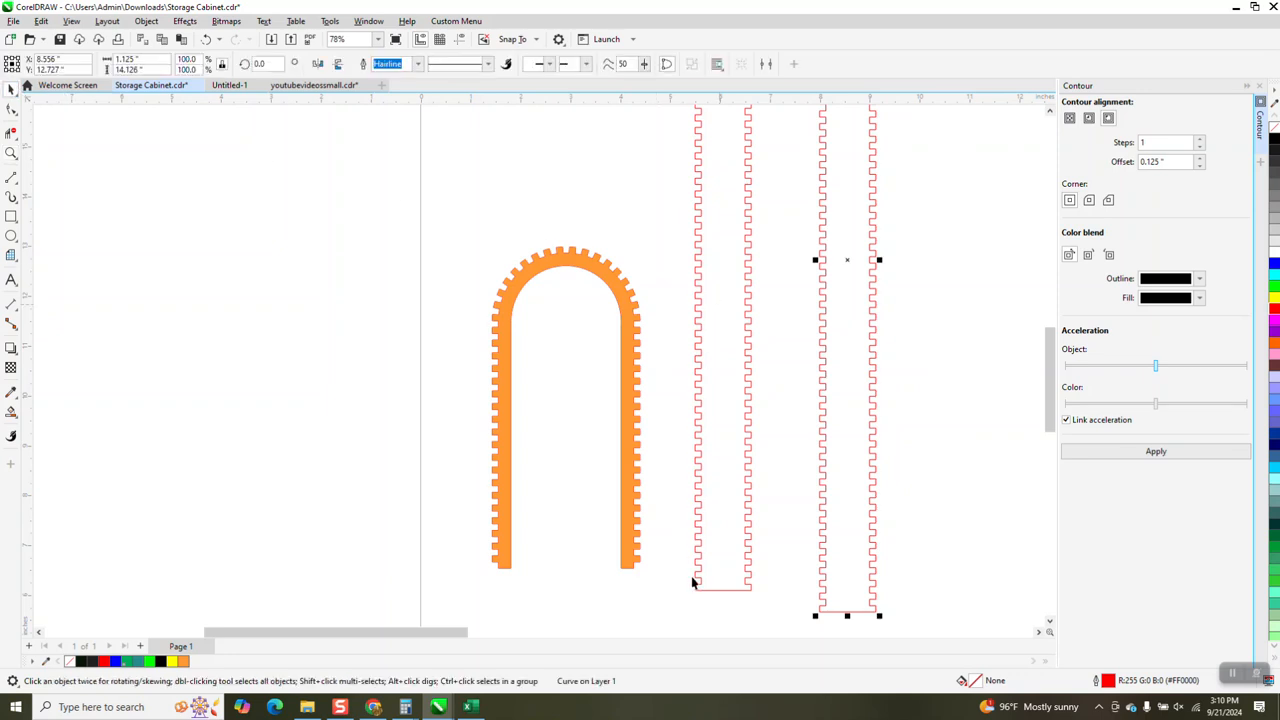
left_click_drag(697, 590, 220, 586)
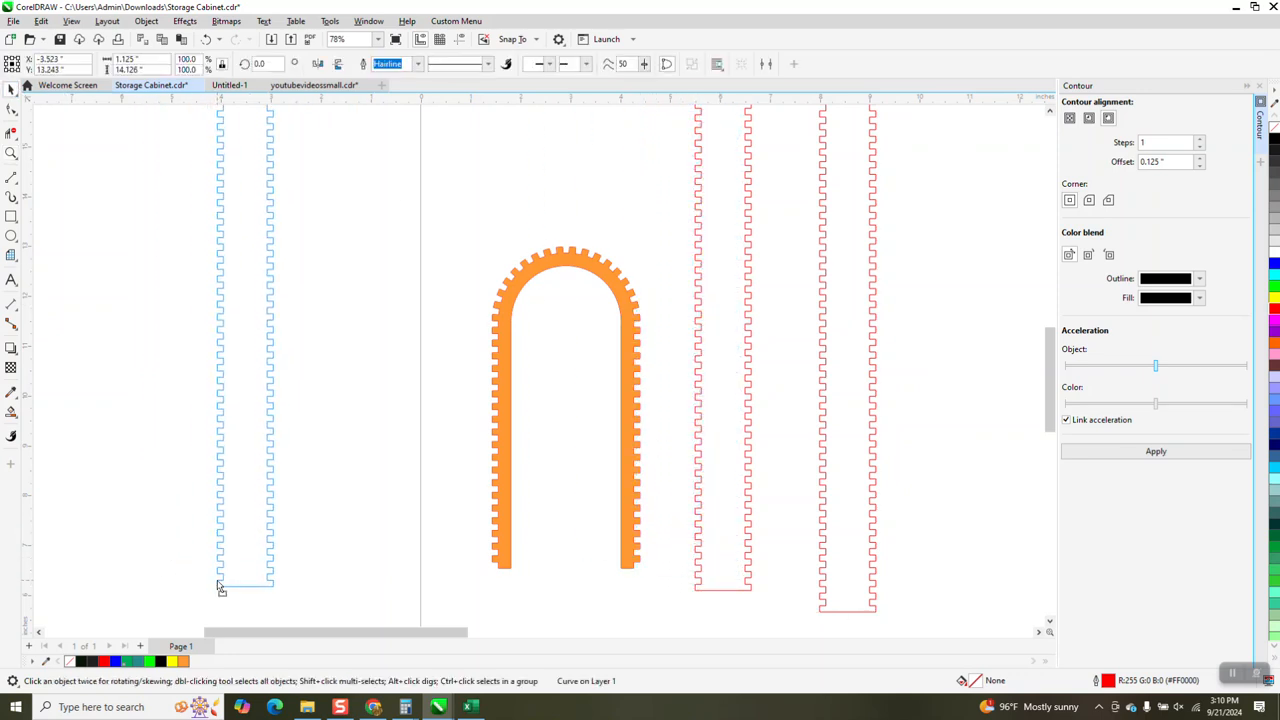
Step: Remove the orange fill from the notched arch
scroll(283, 443, "down", 1)
scroll(283, 443, "down", 1)
scroll(285, 401, "down", 2)
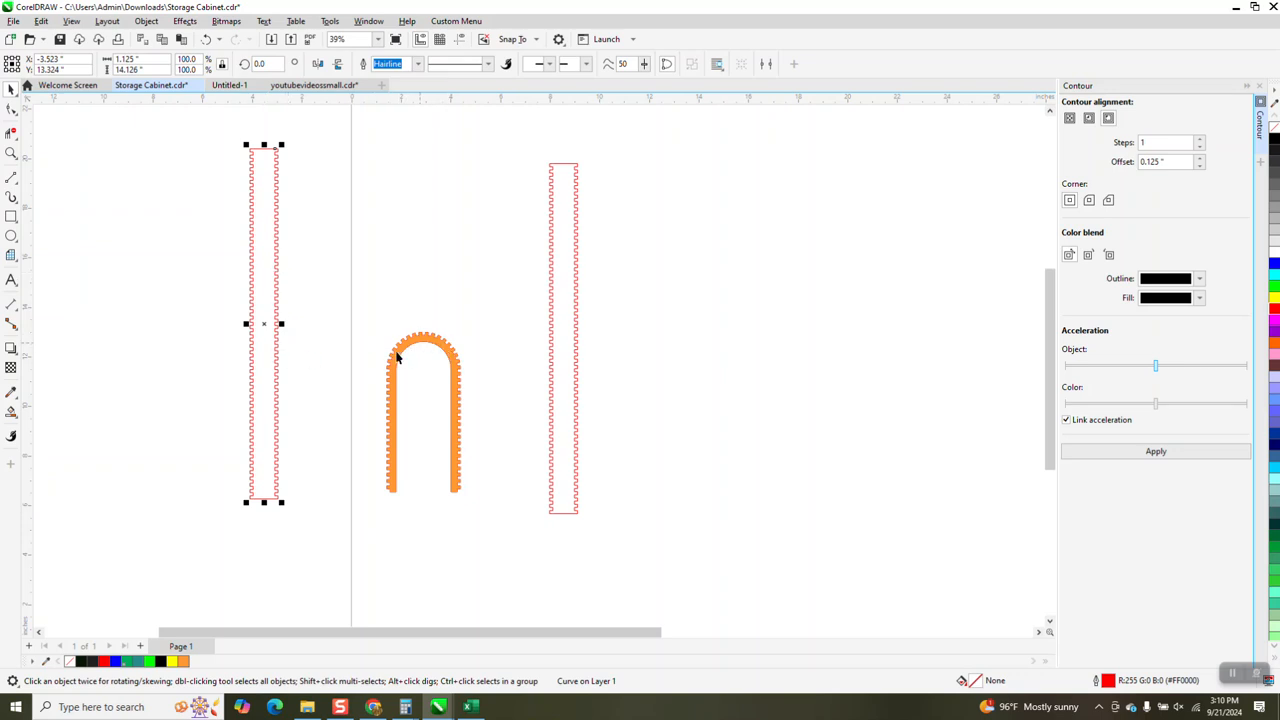
left_click(454, 376)
left_click(1274, 124)
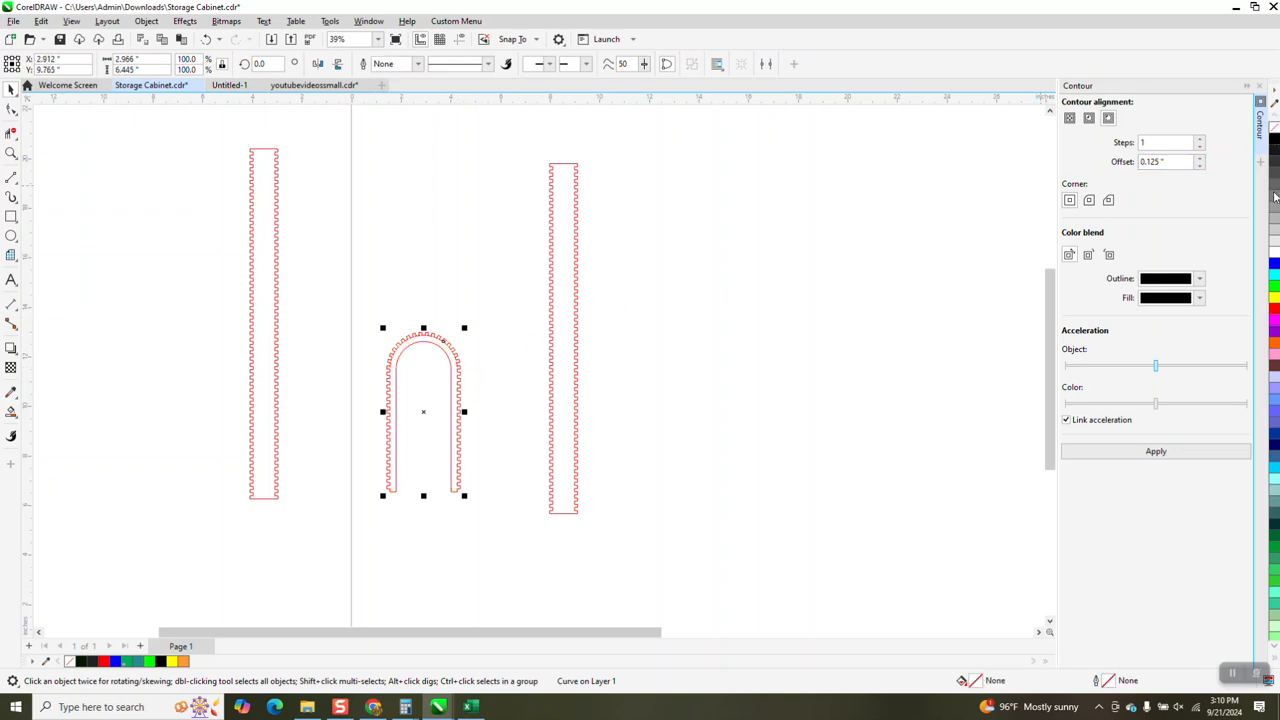
Step: Delete the duplicate strip on the right side of the arch
left_click(570, 323)
left_click(577, 318)
key("Delete")
Step: Move the strip and the arch together about 5.8 inches right so both lie on the page
scroll(575, 322, "down", 1)
scroll(570, 327, "down", 1)
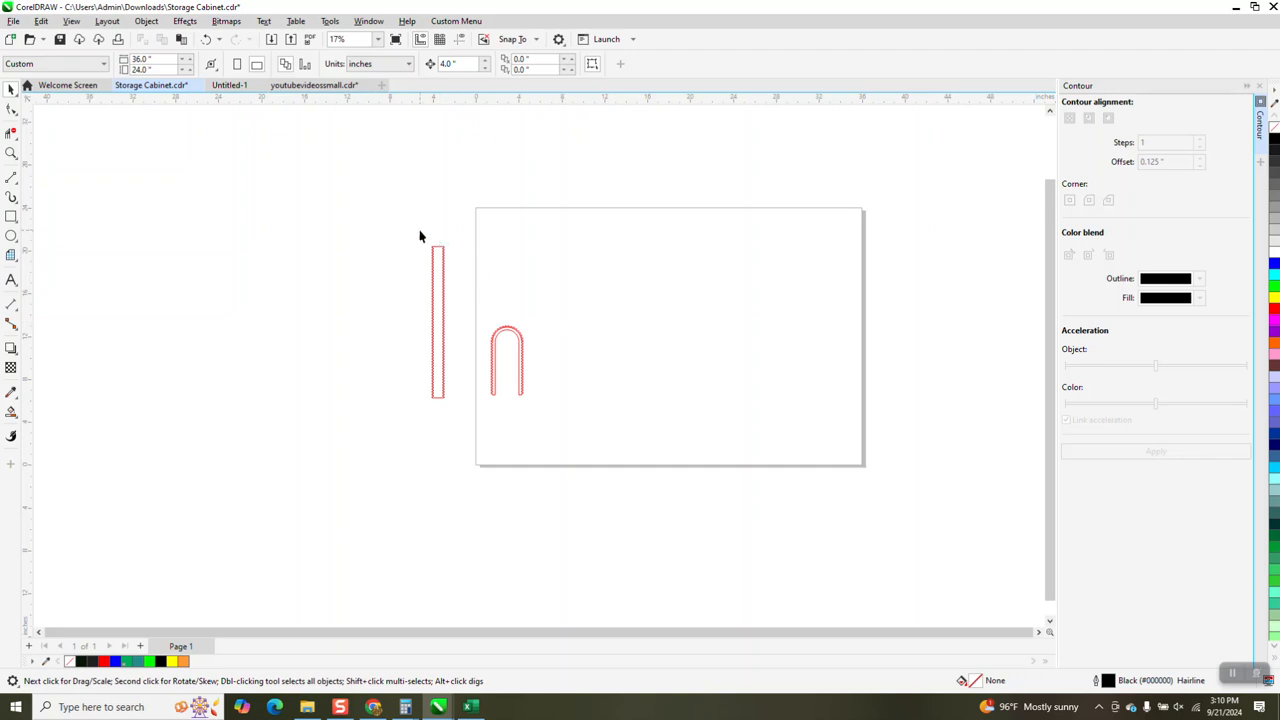
left_click_drag(552, 398, 552, 398)
left_click_drag(480, 323, 542, 305)
Step: Delete the unfilled, outline-less arch copy and move the red arch close beside the top of the strip
left_click(11, 153)
left_click_drag(489, 212, 630, 384)
left_click(11, 89)
left_click(601, 366)
left_click_drag(575, 378, 465, 146)
key("Delete")
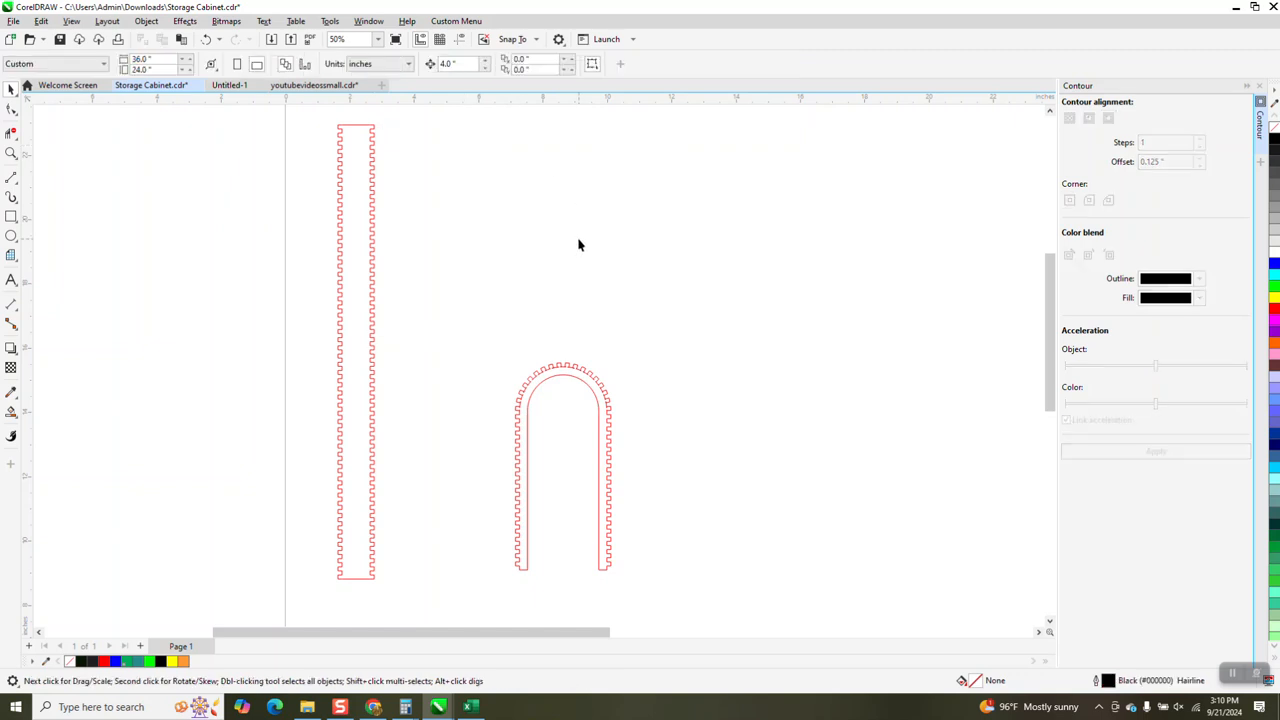
left_click_drag(572, 372, 430, 140)
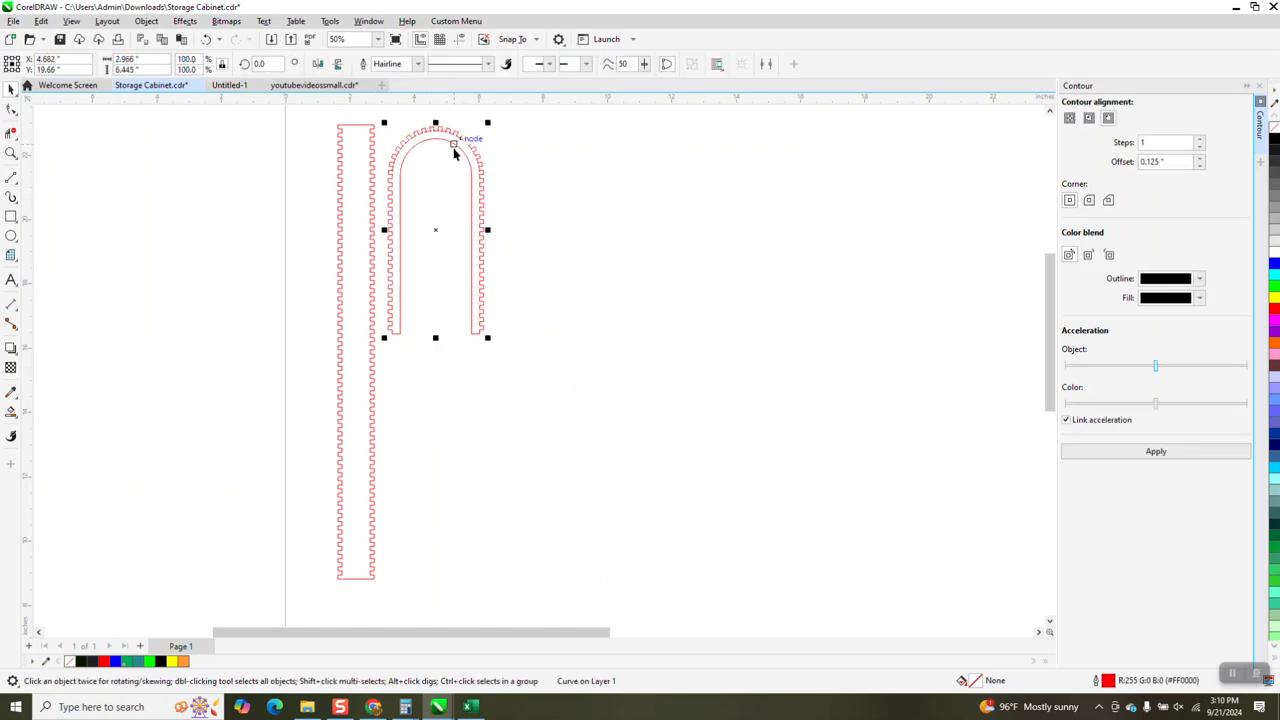